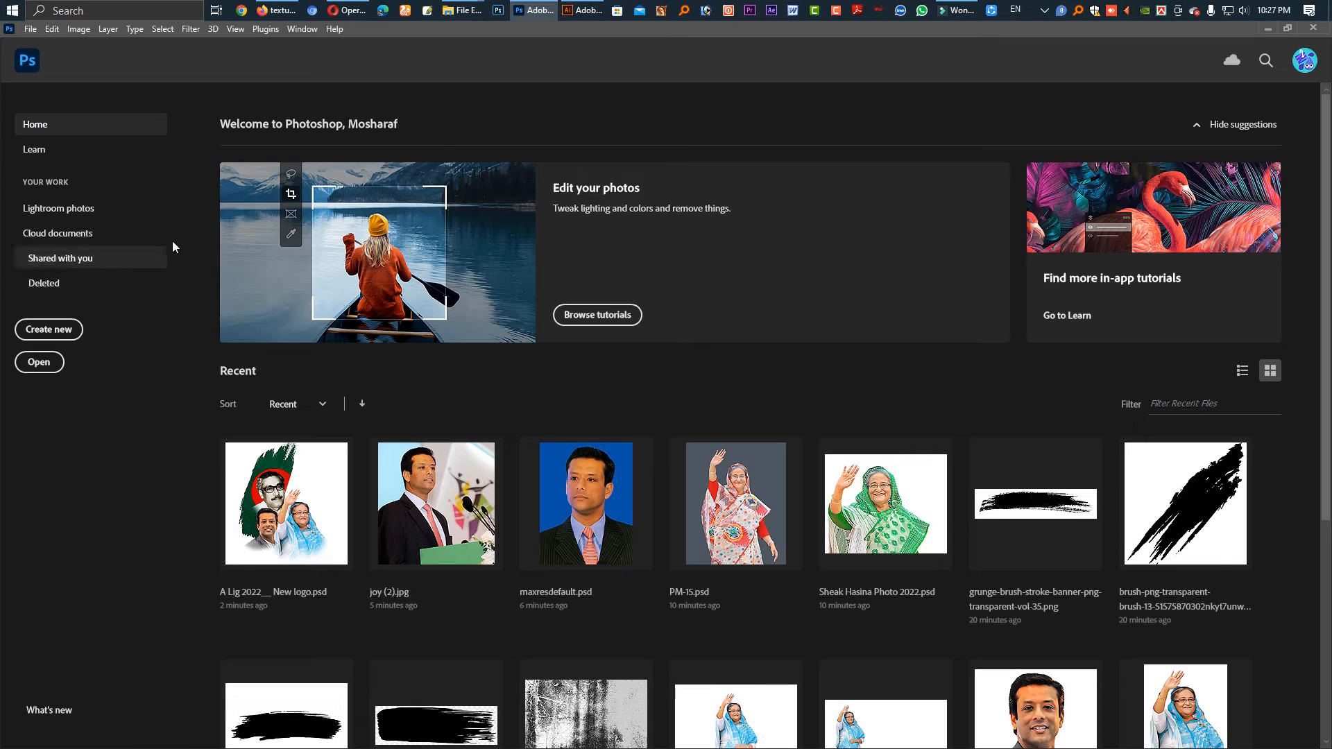
- Start a new document measured in inches, with a width of 19 and a height of 29
key("super")
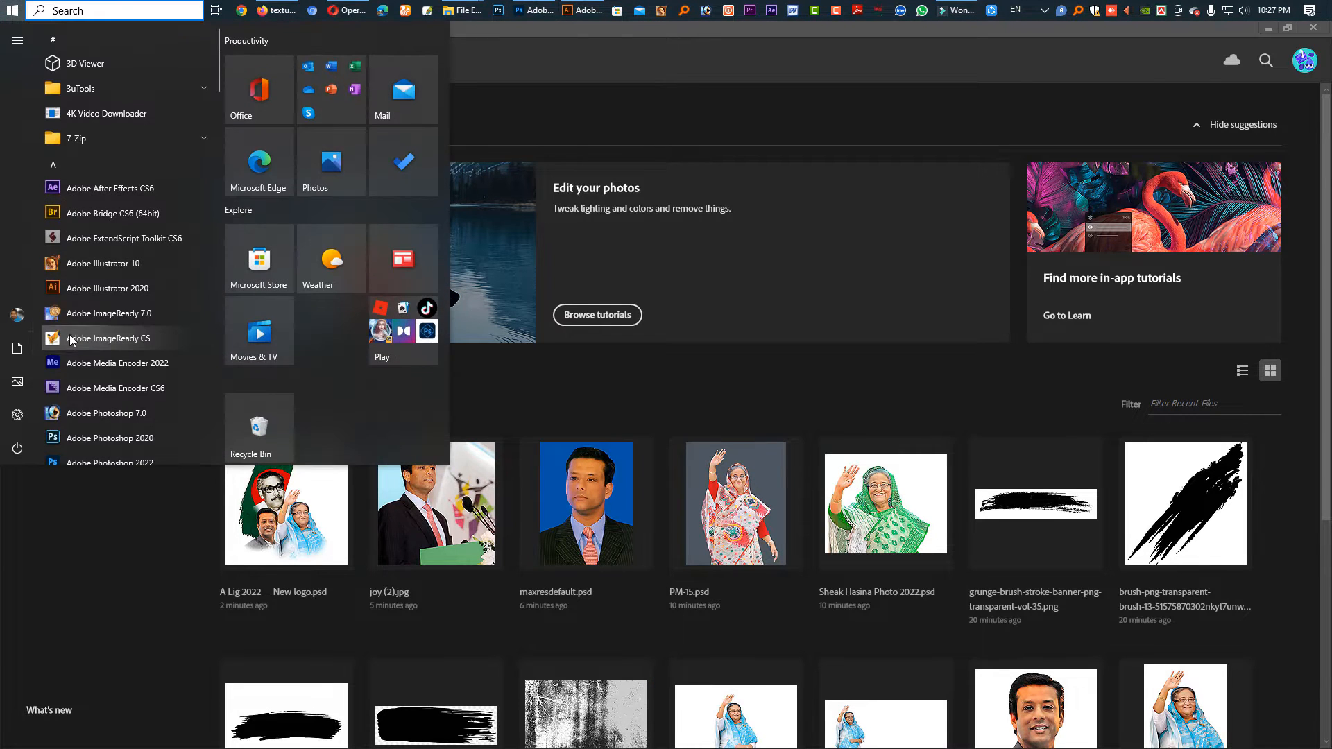
key("super")
left_click(60, 333)
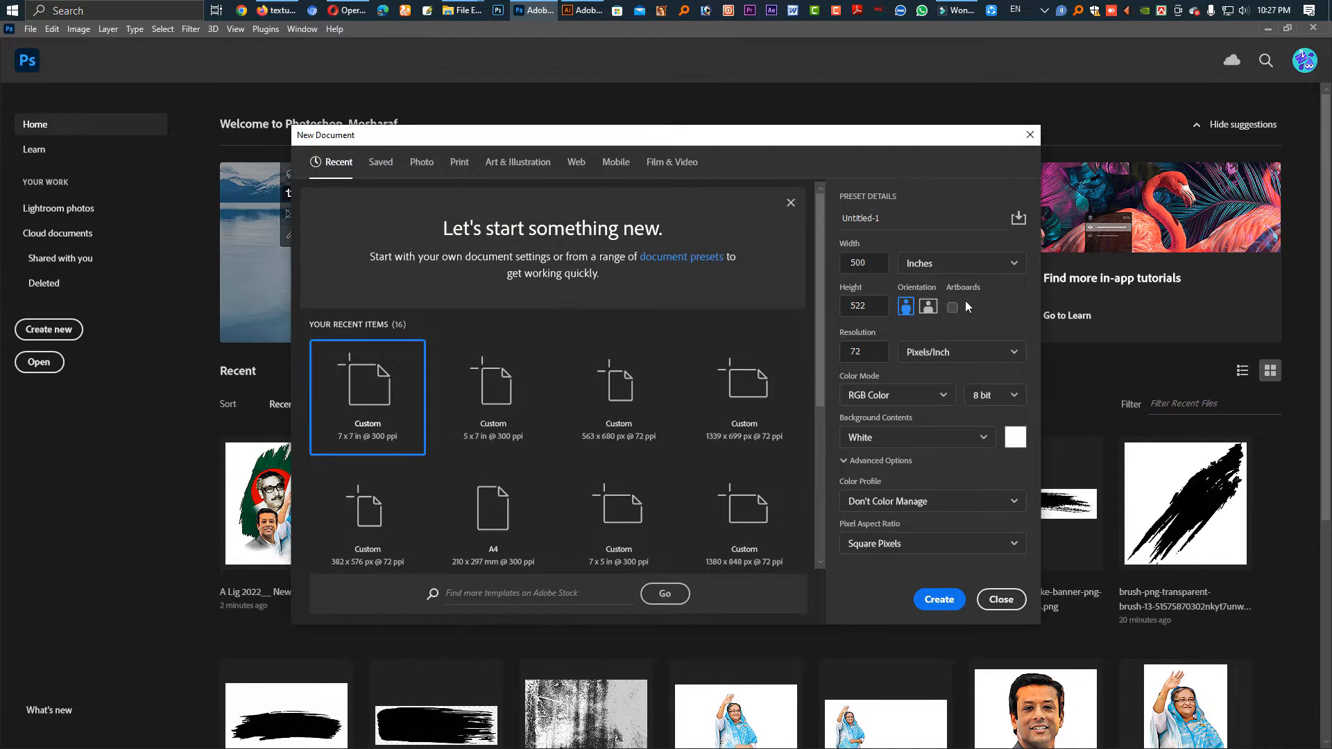
left_click(932, 269)
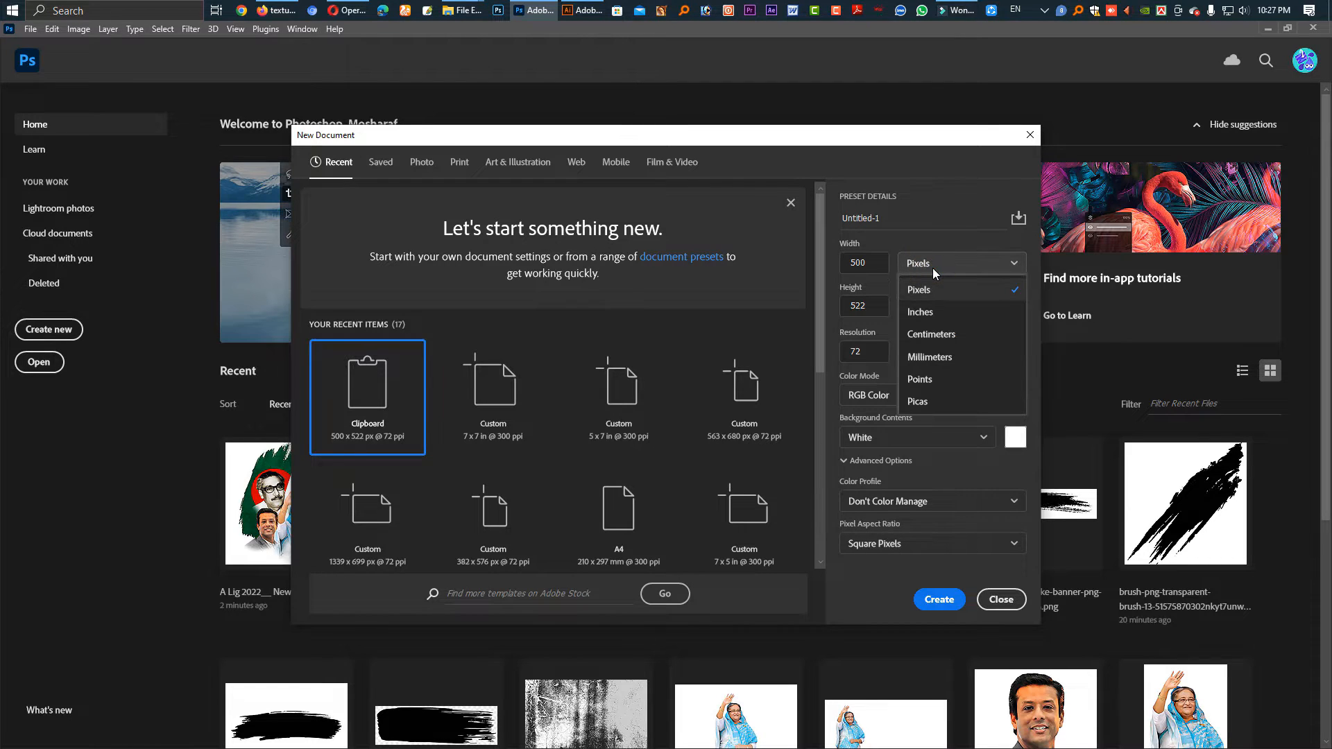
left_click(931, 312)
left_click(875, 270)
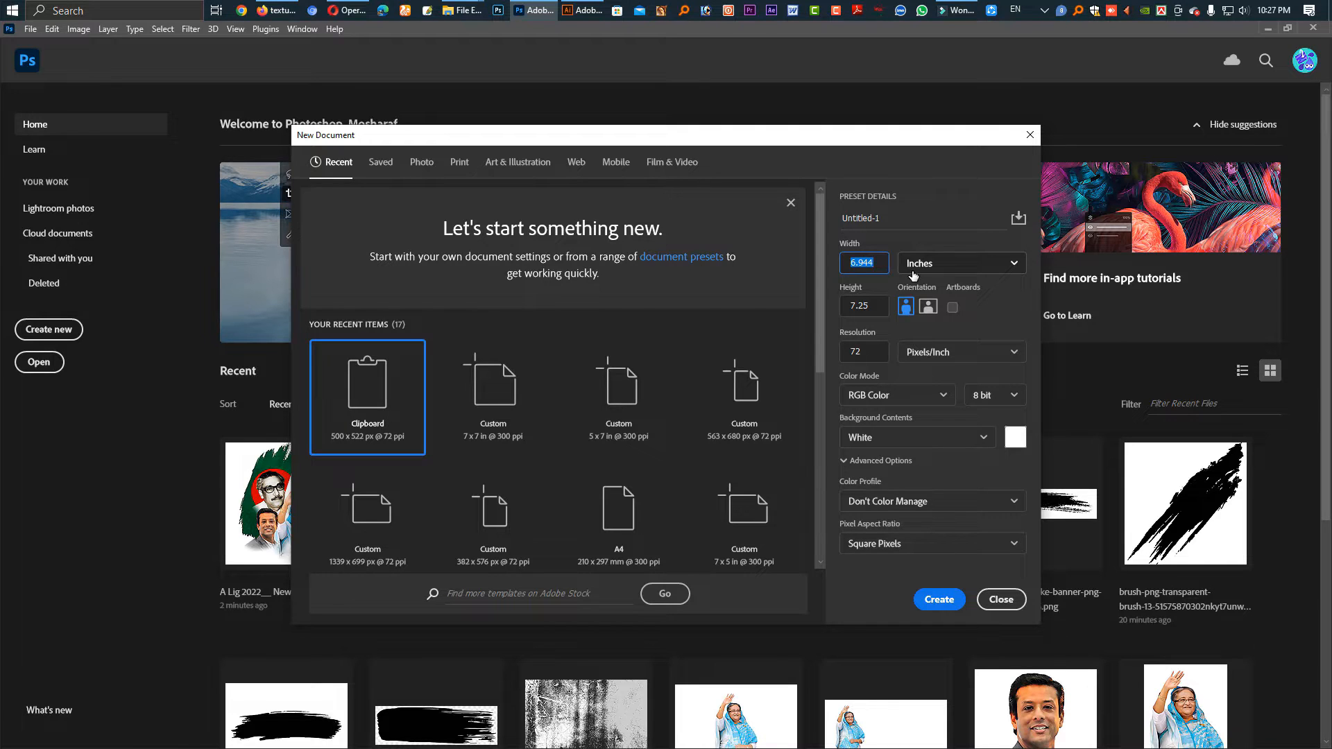
type("19")
key("Return")
key("Tab")
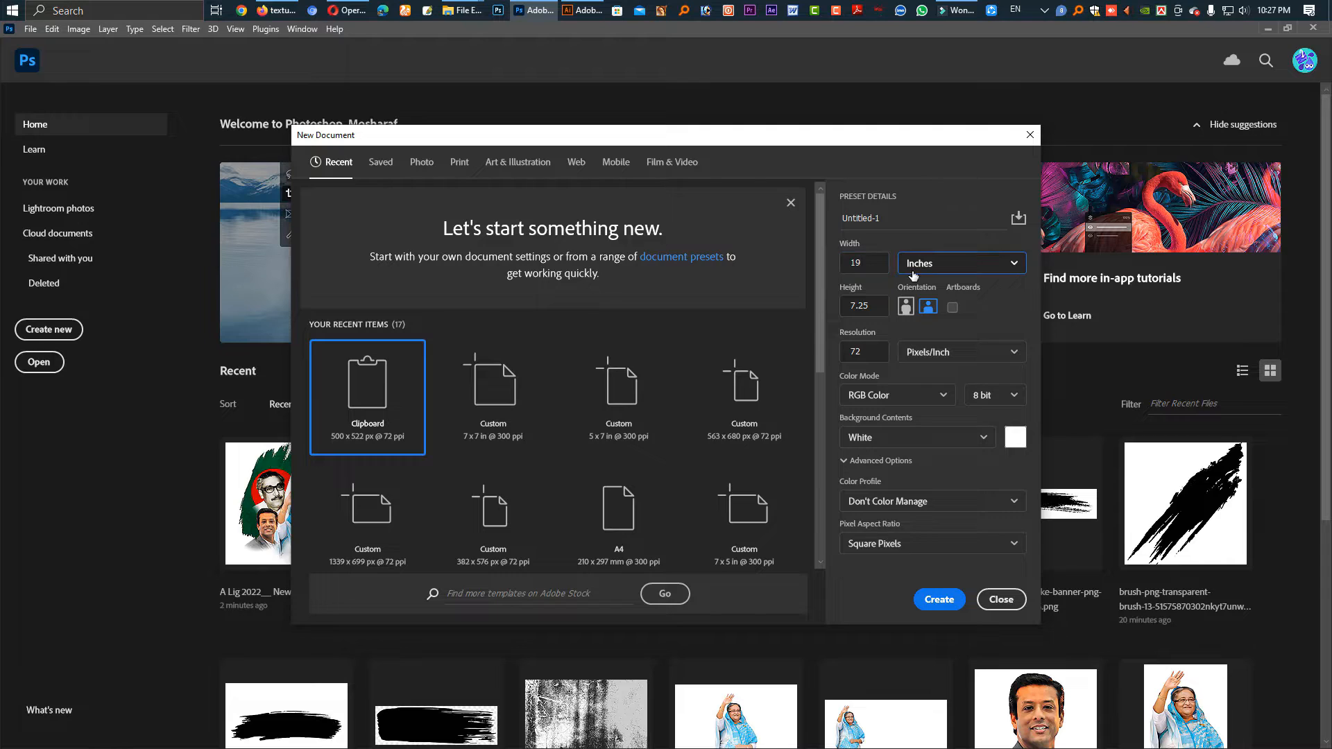
type("19")
key("Tab")
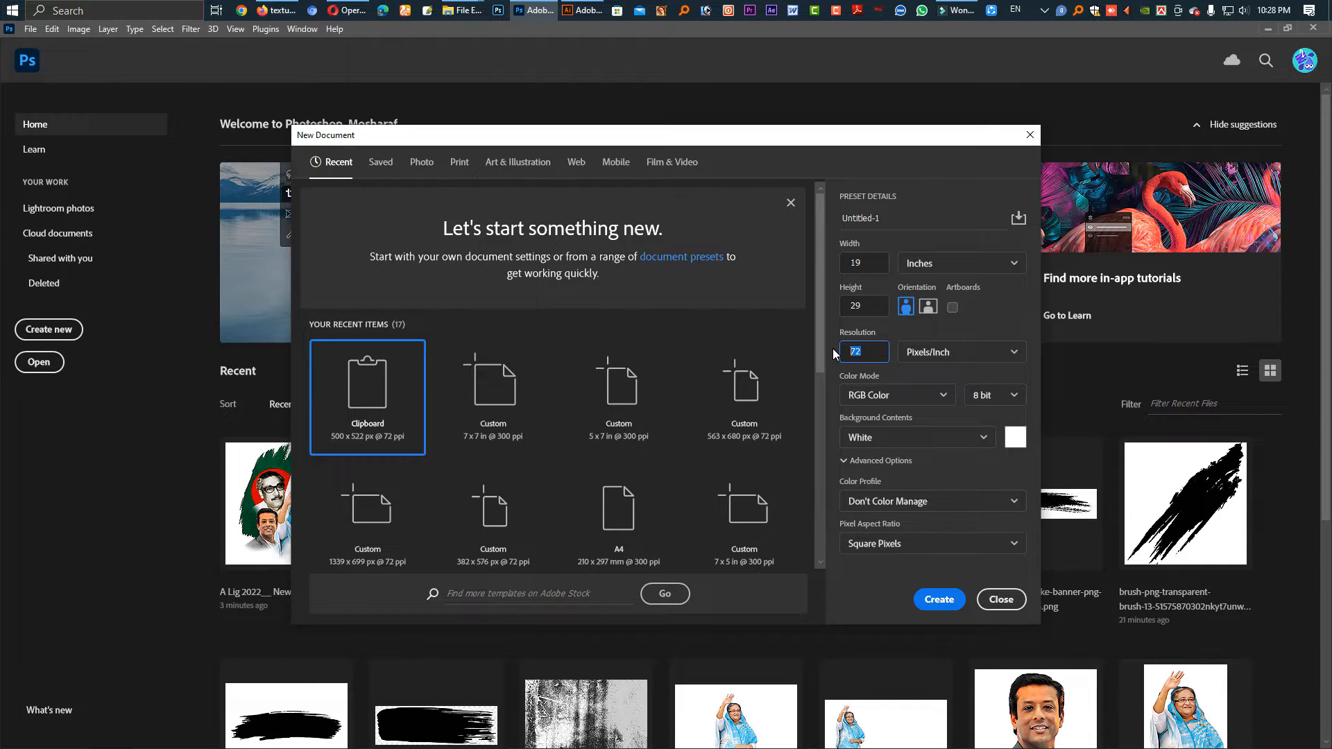
- Set the resolution to 150 pixels/inch and the color mode to CMYK Color, and create the document
type("150")
left_click(895, 393)
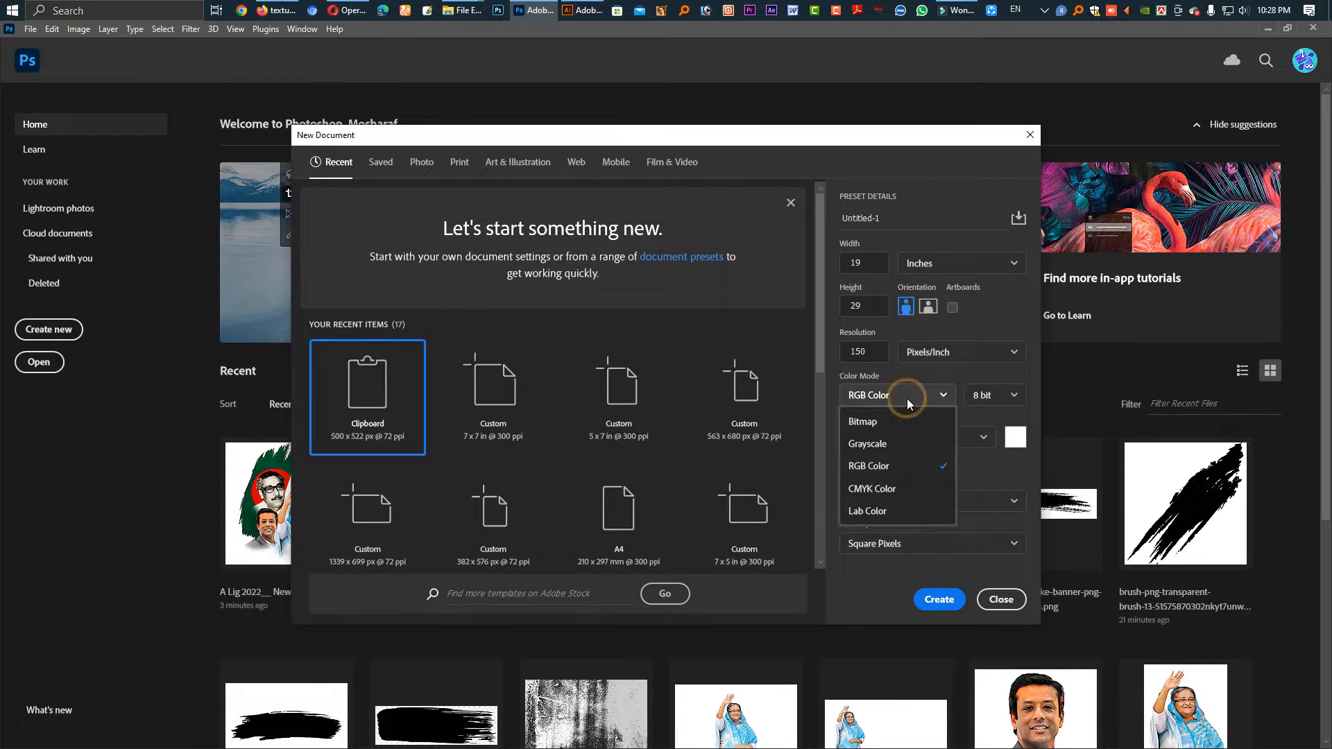
left_click(882, 491)
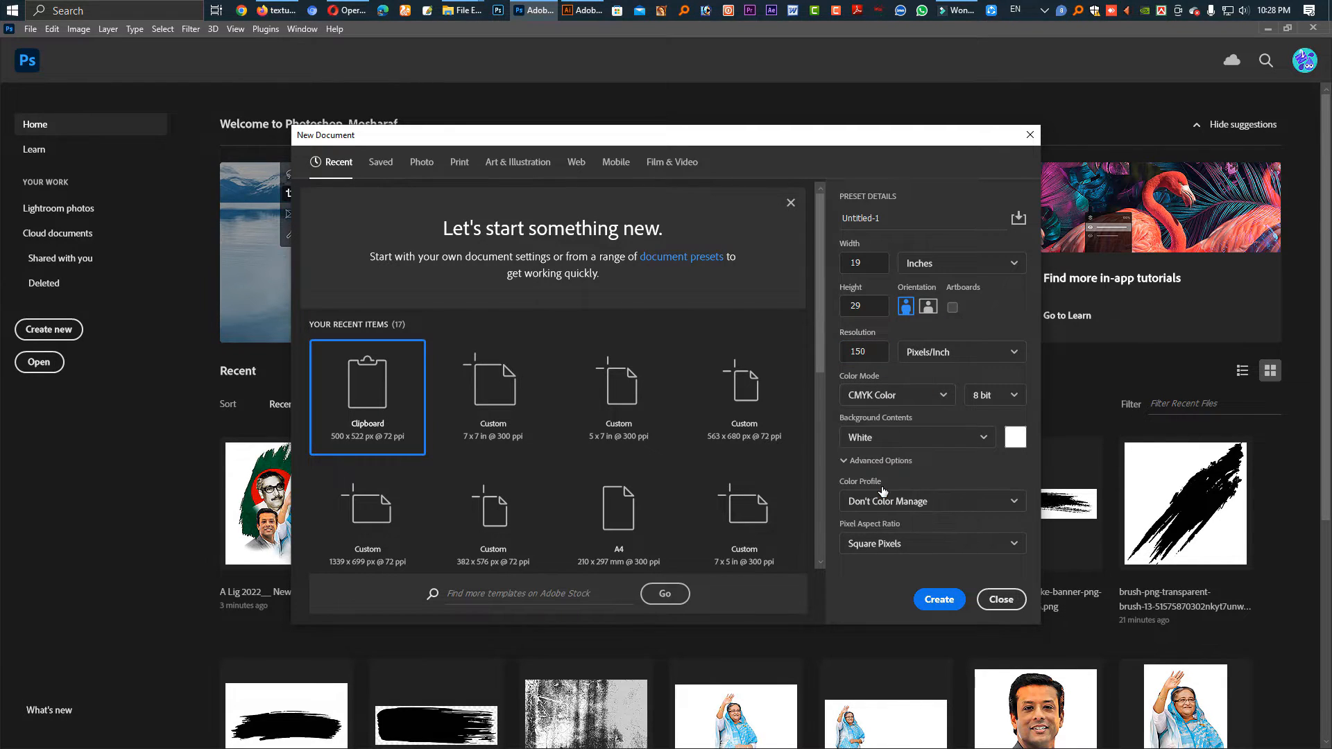
left_click(940, 601)
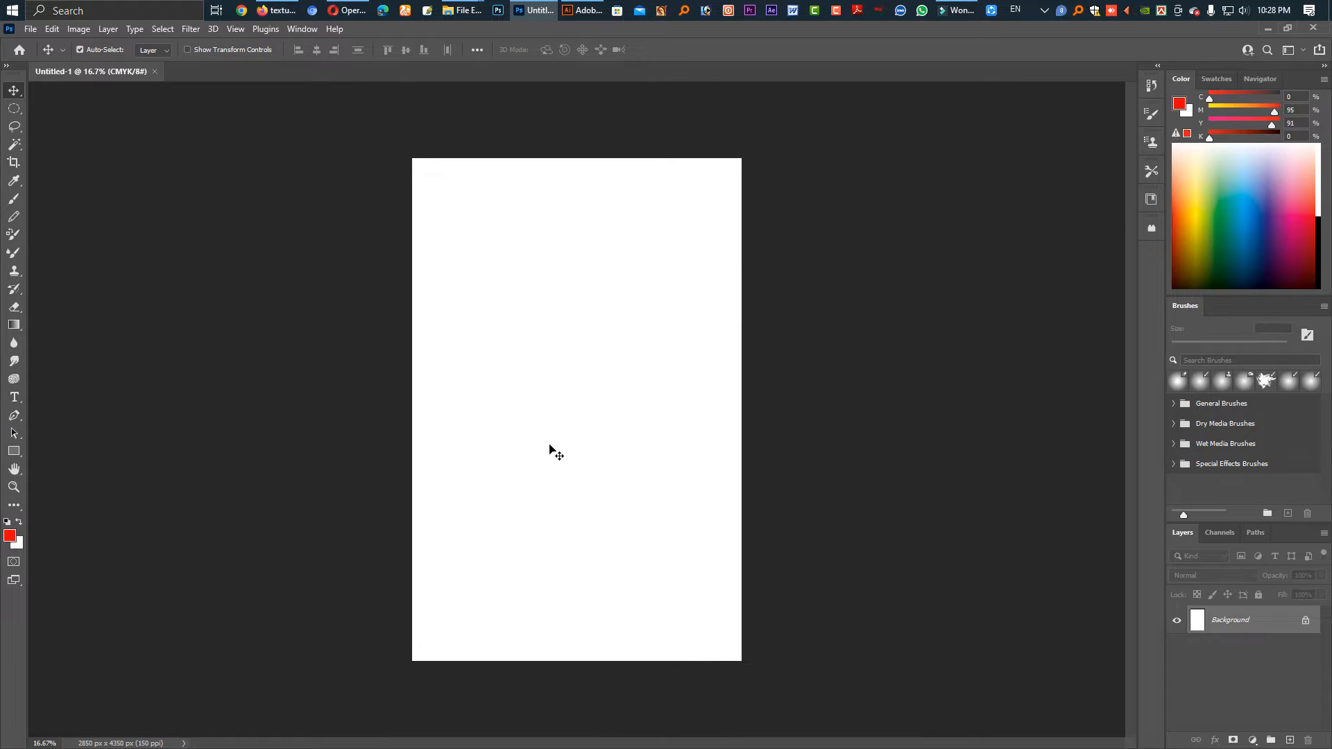
- Bring the artwork of A Lig 2022__ New logo.psd into the blank poster and position it in the canvas's upper-left corner
left_click(469, 12)
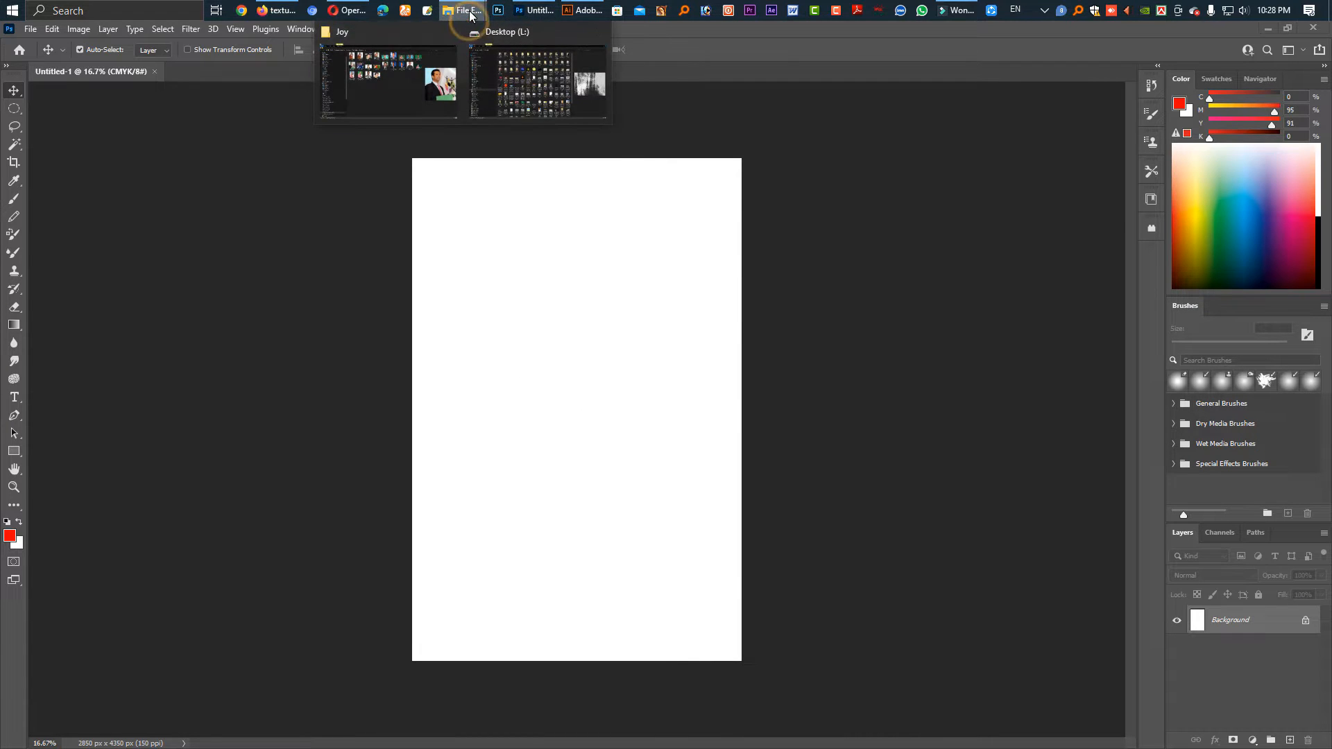
left_click(534, 33)
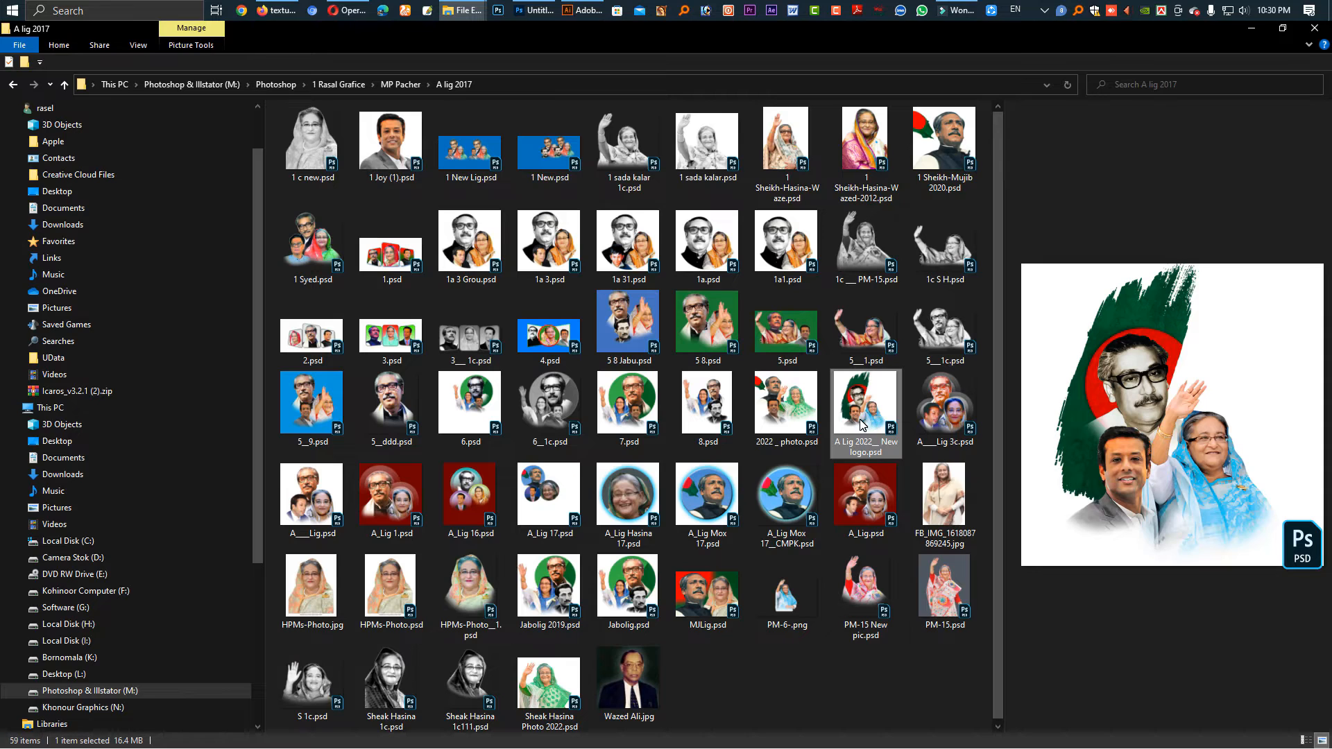
left_click(534, 11)
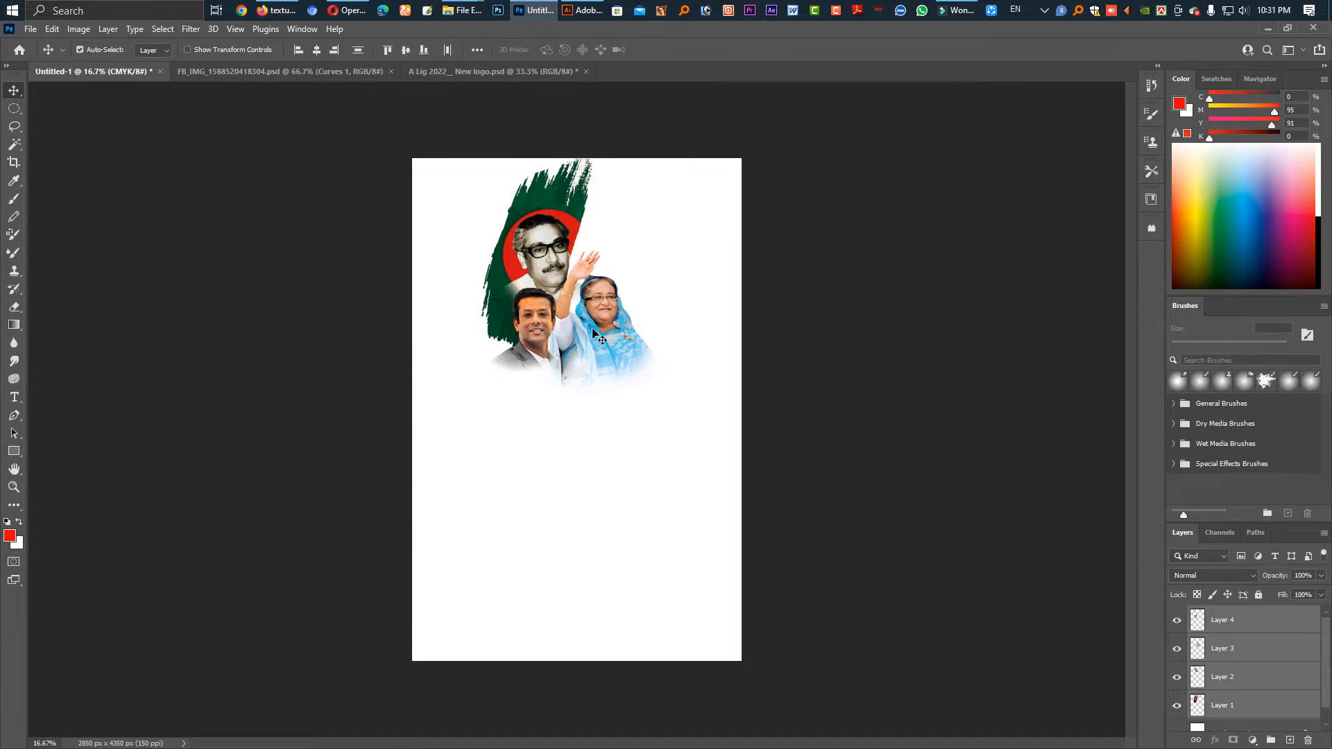
left_click_drag(600, 335, 525, 331)
left_click(868, 405)
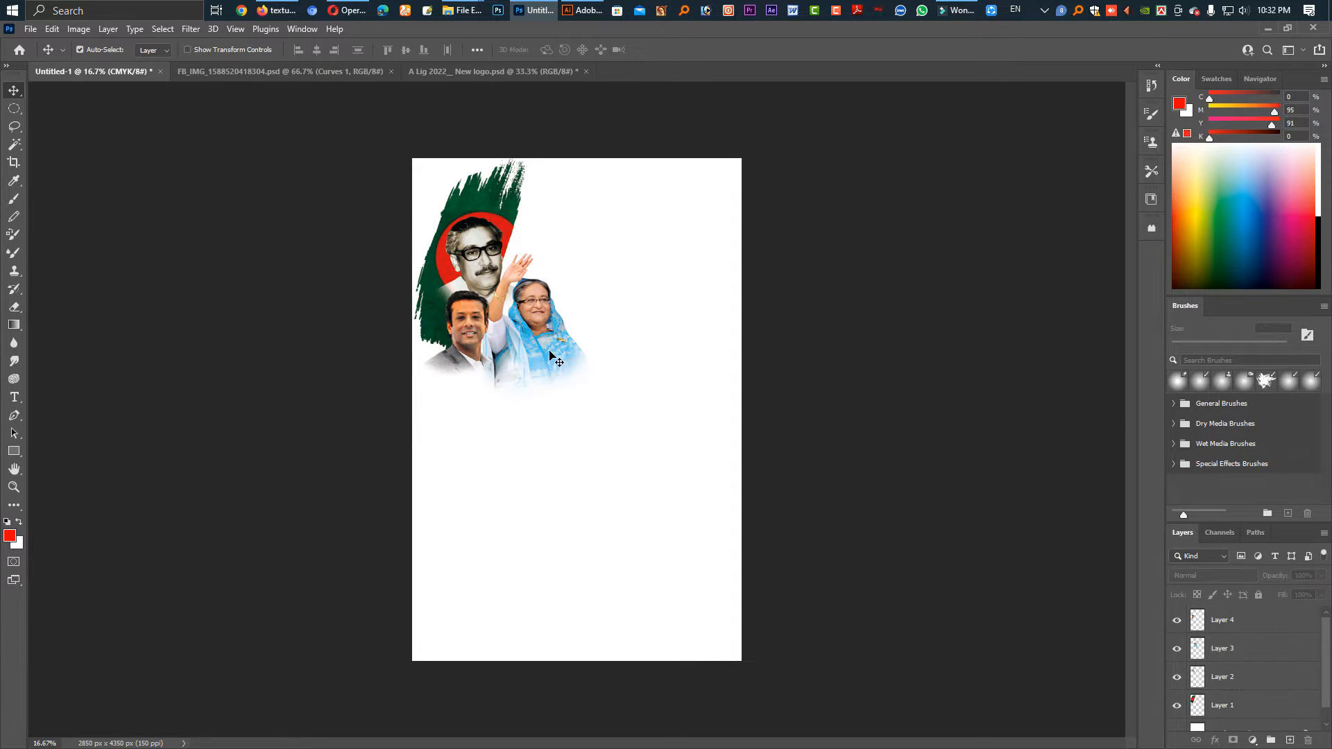
- Enlarge the waving woman's layer to about 160% and position it beside the green brush artwork
left_click(548, 357)
key("ctrl+t")
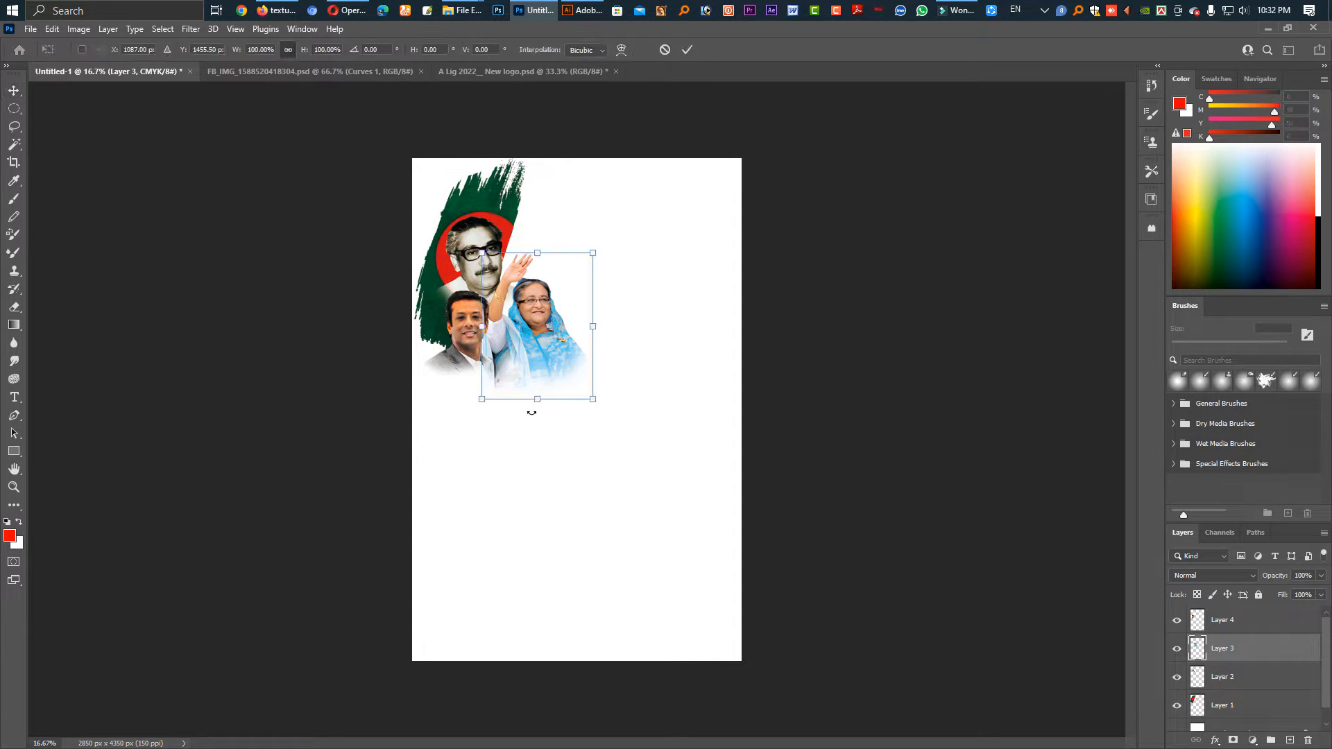
left_click_drag(538, 400, 553, 457)
left_click_drag(564, 360, 633, 356)
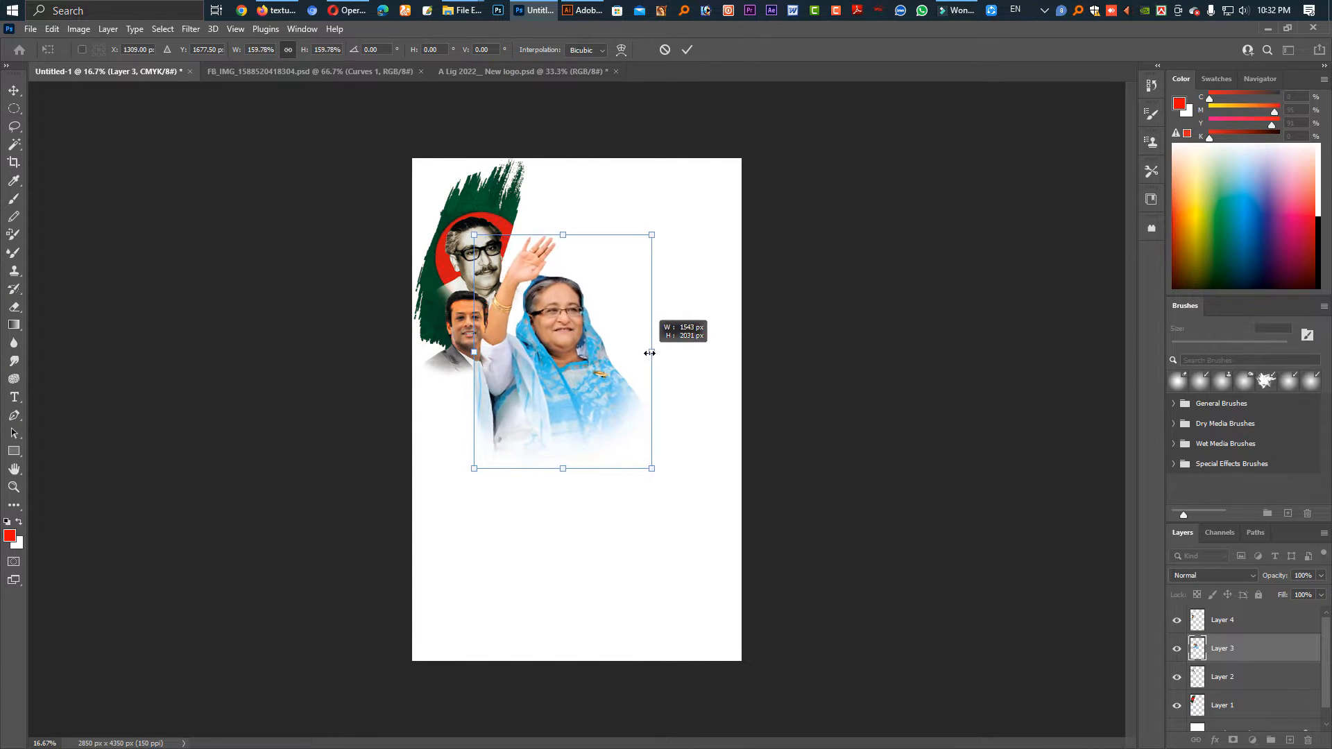
key("Return")
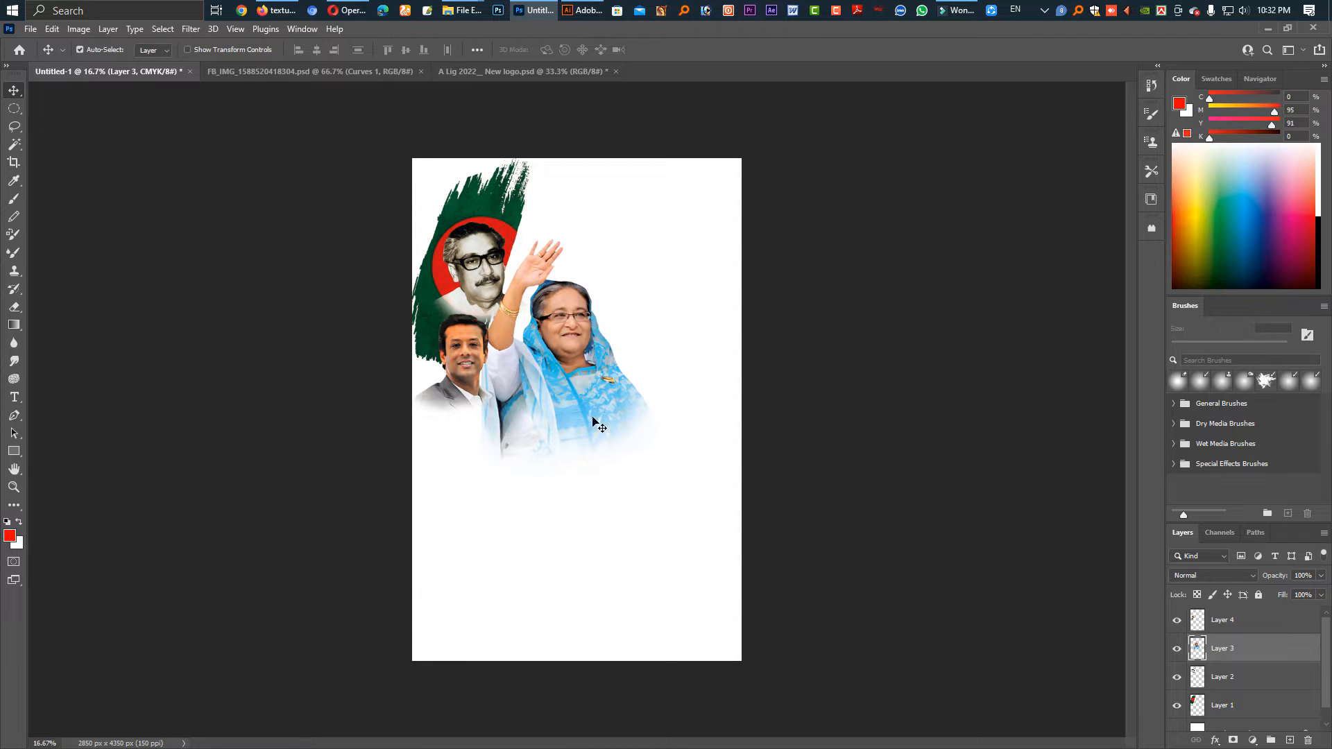
- Bring the man in the white vest from FB_IMG_1588520418304.psd into the lower-left area of the poster
left_click(444, 71)
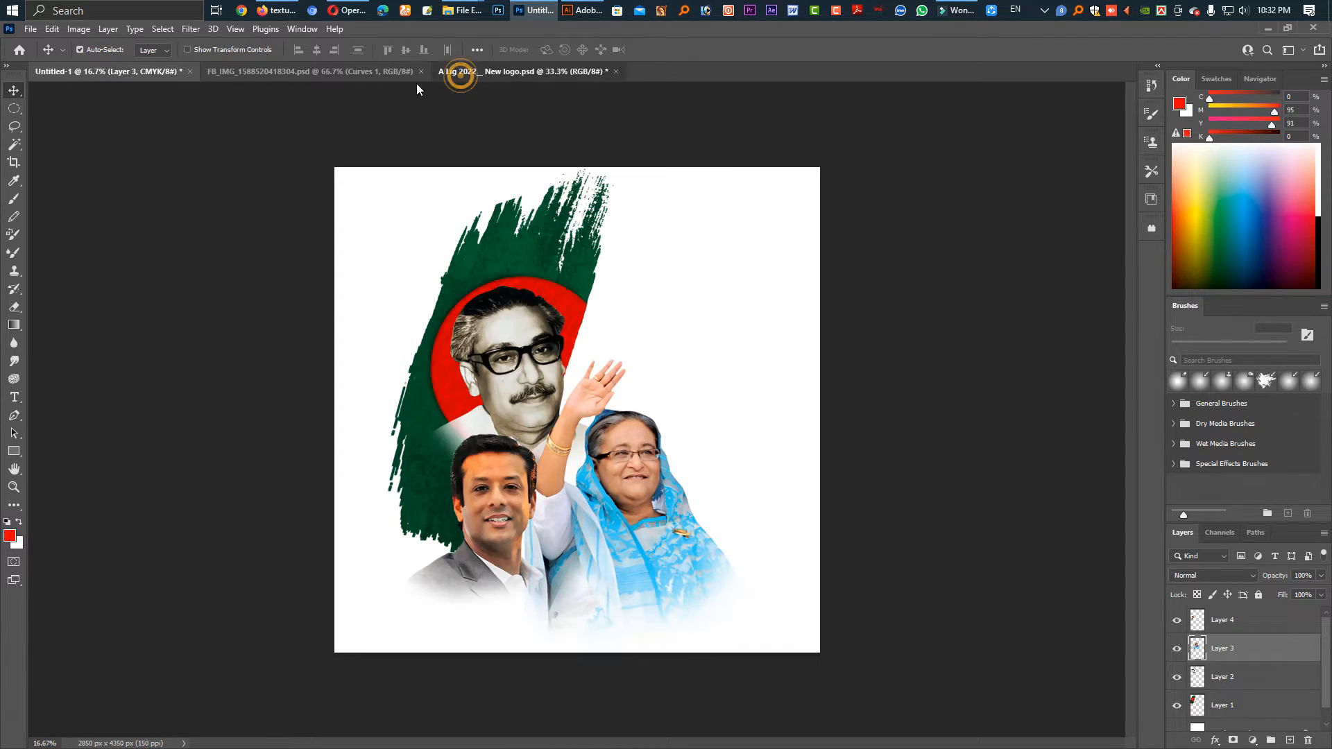
left_click(361, 71)
left_click_drag(595, 312, 485, 610)
- Enlarge the photo of the man in the white vest and seat it in the poster's lower-left corner
key("ctrl+t")
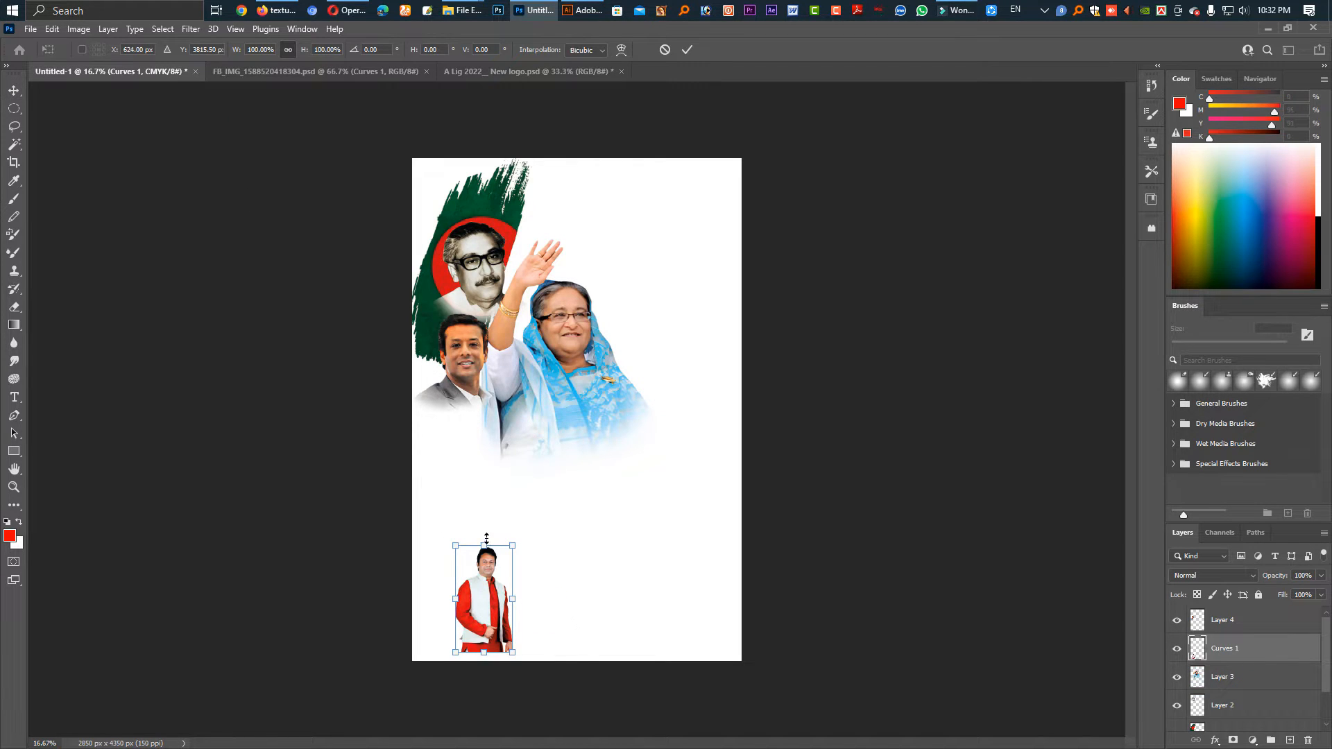
left_click_drag(487, 539, 518, 303)
scroll(485, 558, "down", 1)
left_click_drag(505, 500, 510, 630)
key("Return")
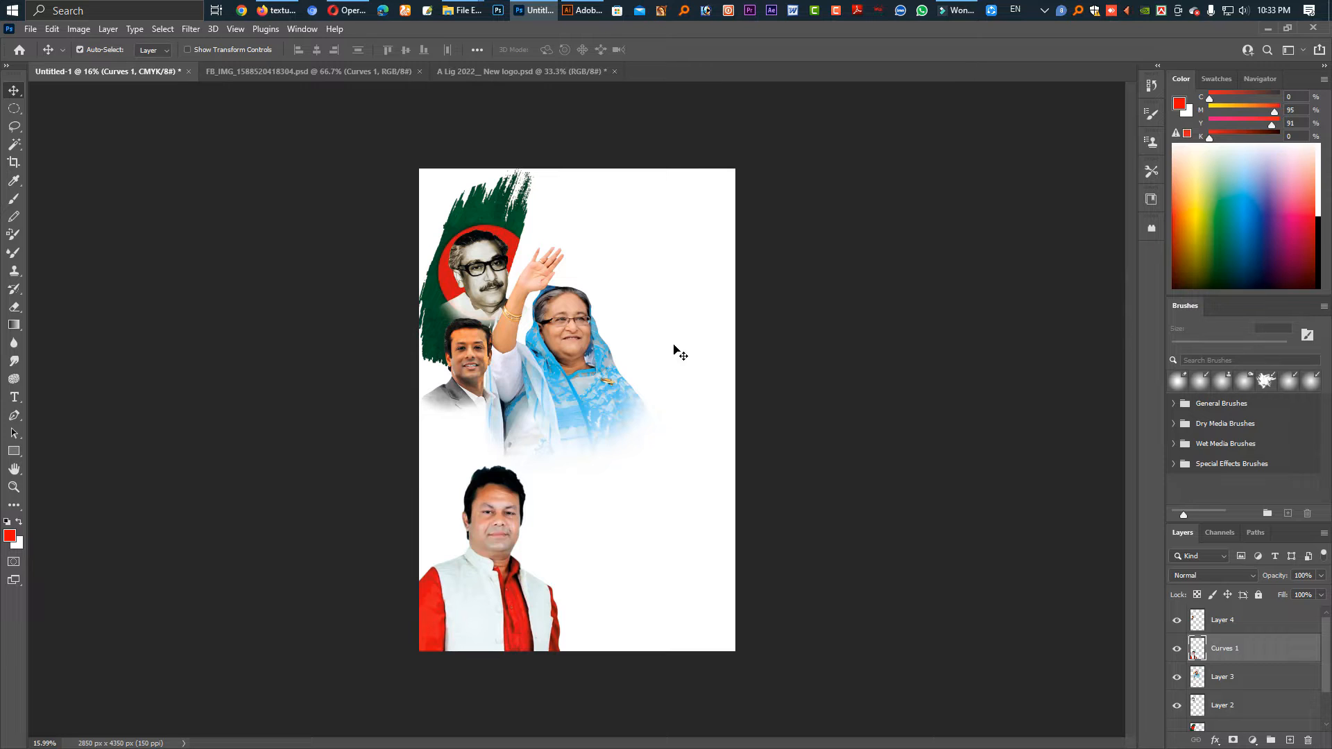
- Scale the waving woman's photo down slightly
left_click(598, 410)
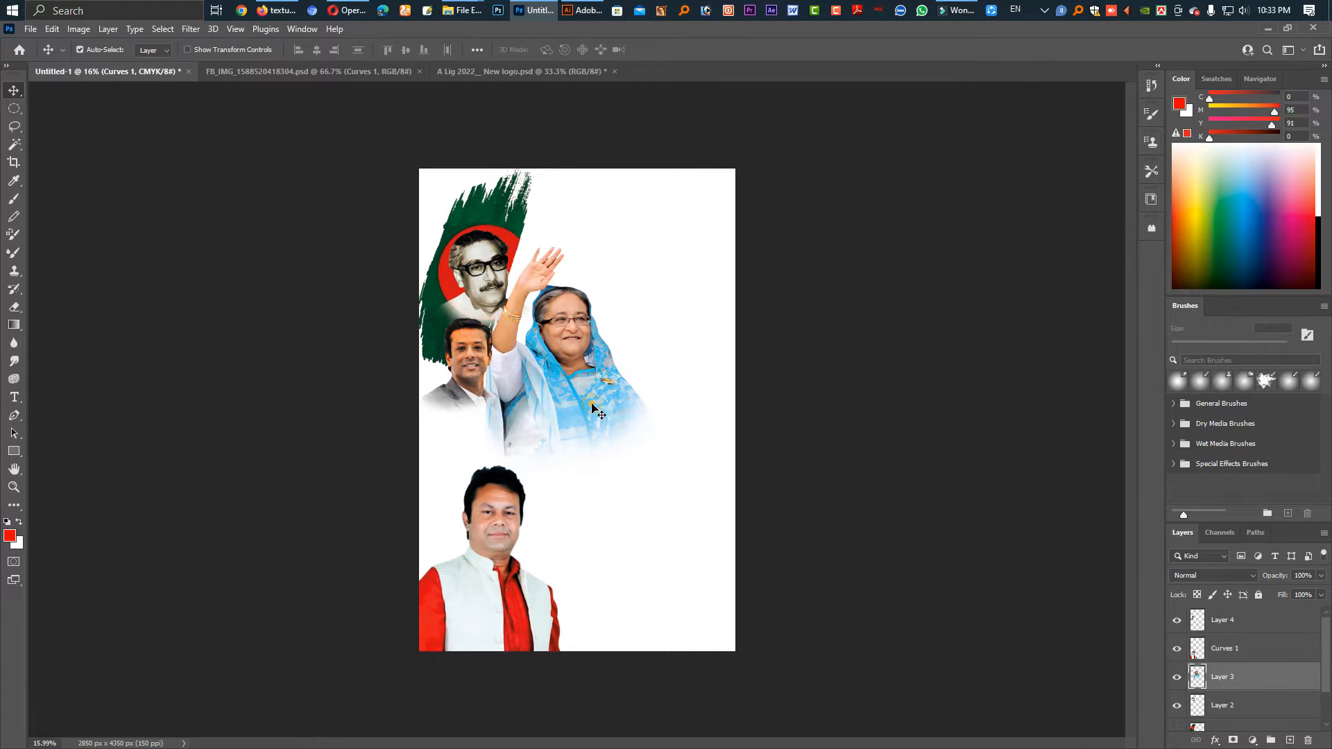
key("ctrl+t")
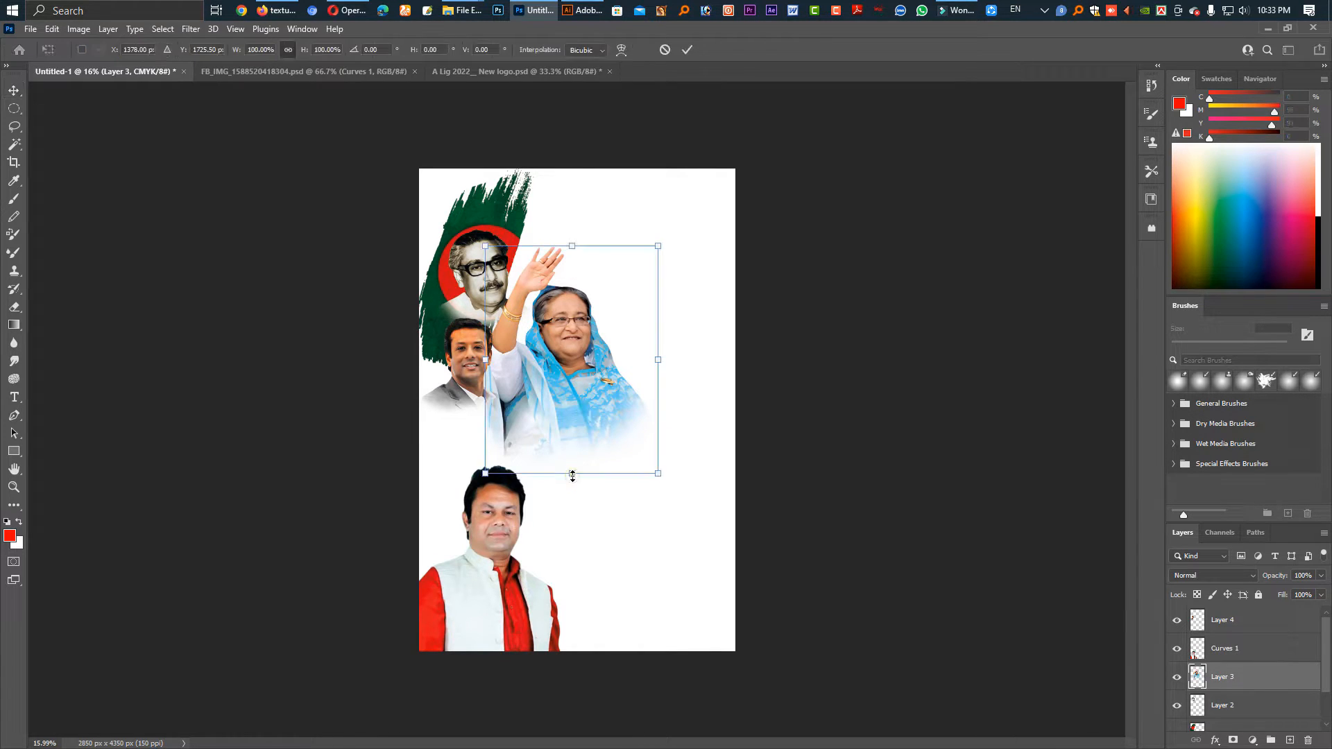
left_click_drag(572, 470, 583, 428)
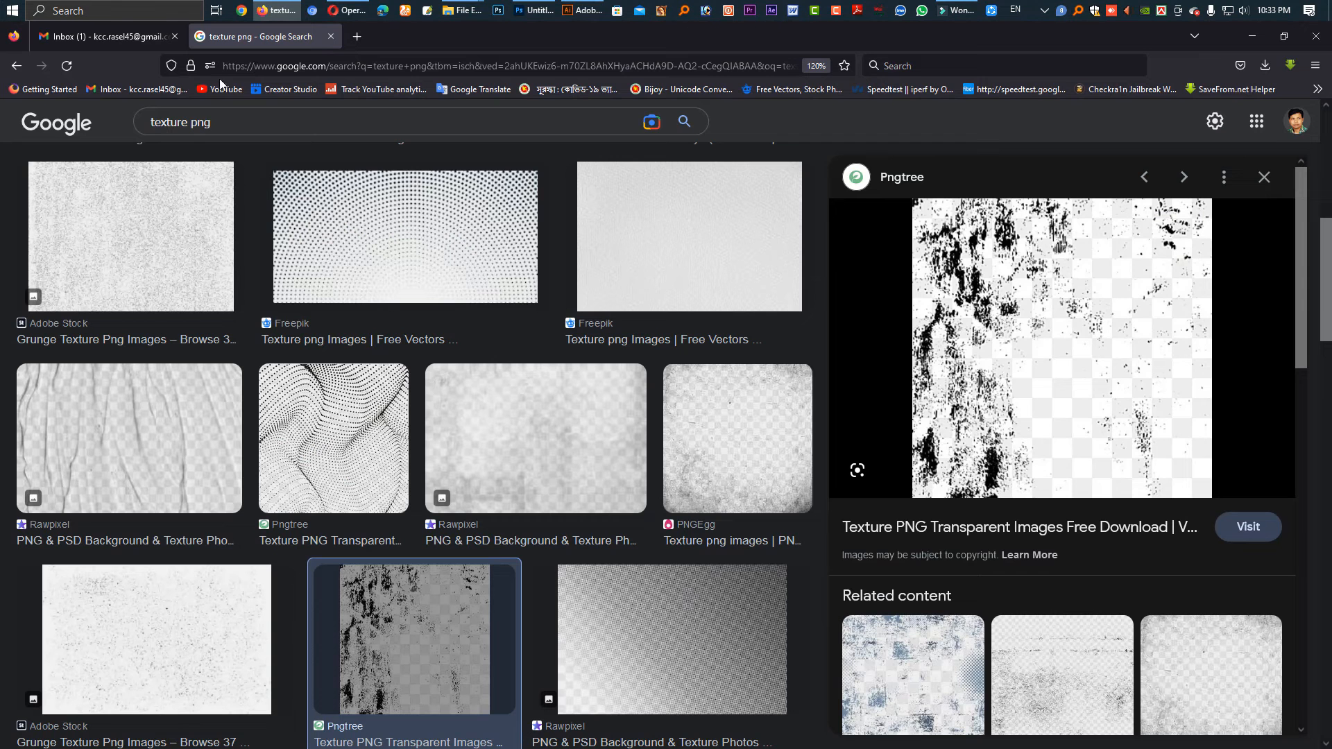
- Switch to the browser and search Google Images for "brush png"
left_click(315, 130)
triple_click(315, 130)
type("brush ")
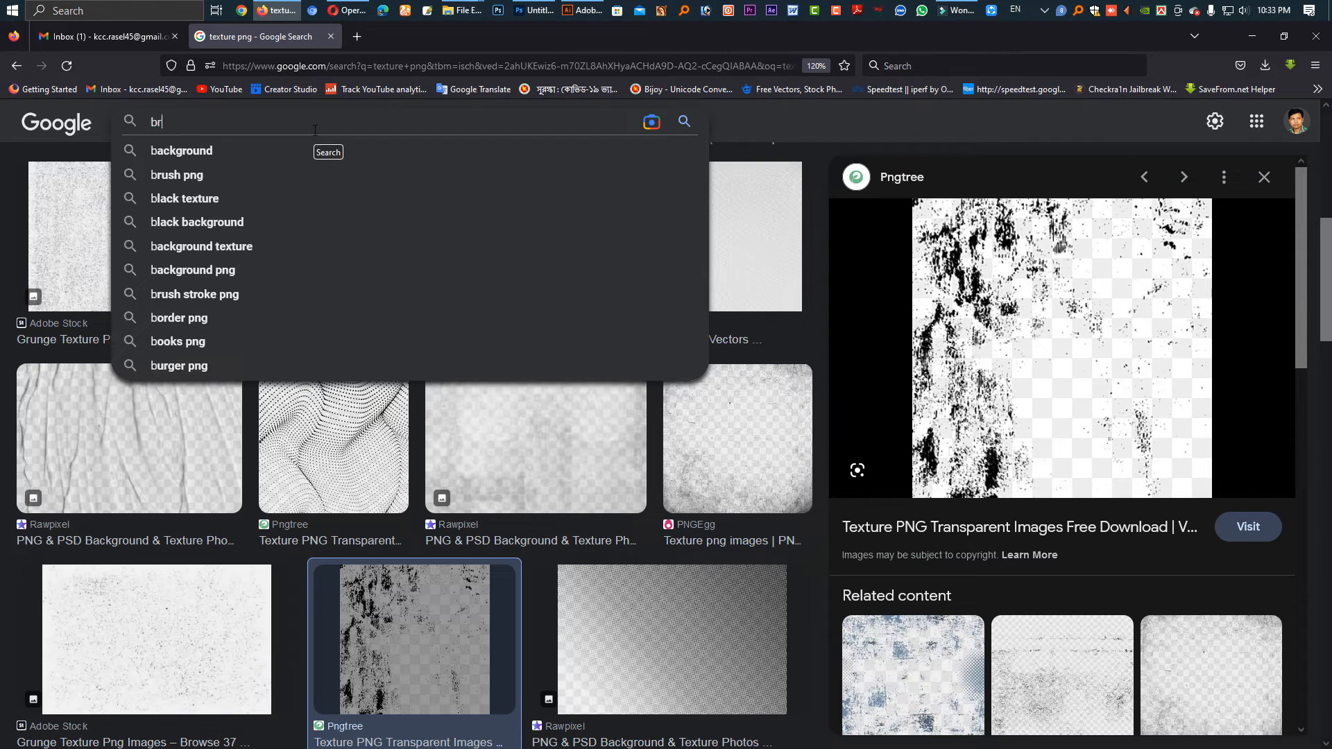
type("png")
key("Return")
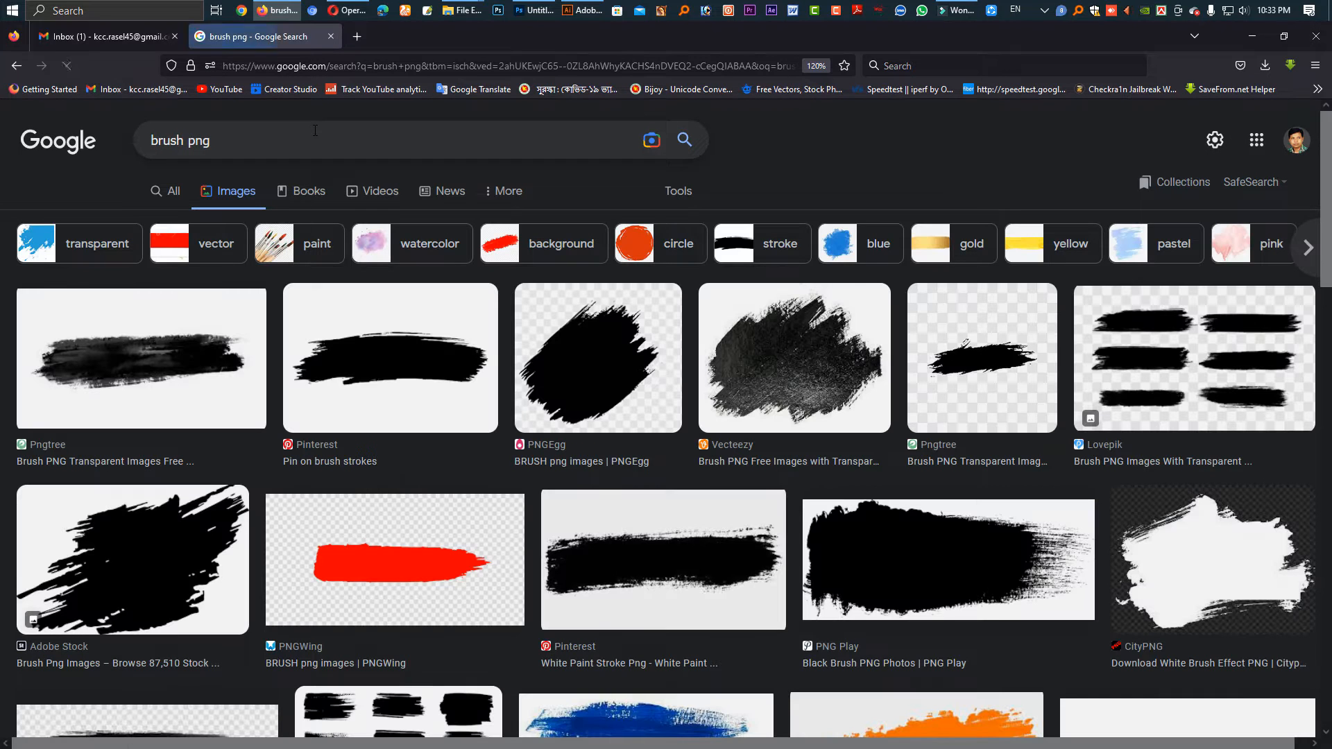
- Browse the brush image results and preview the long black brush stroke from Free PNG Logos
scroll(733, 531, "down", 1)
scroll(733, 531, "down", 2)
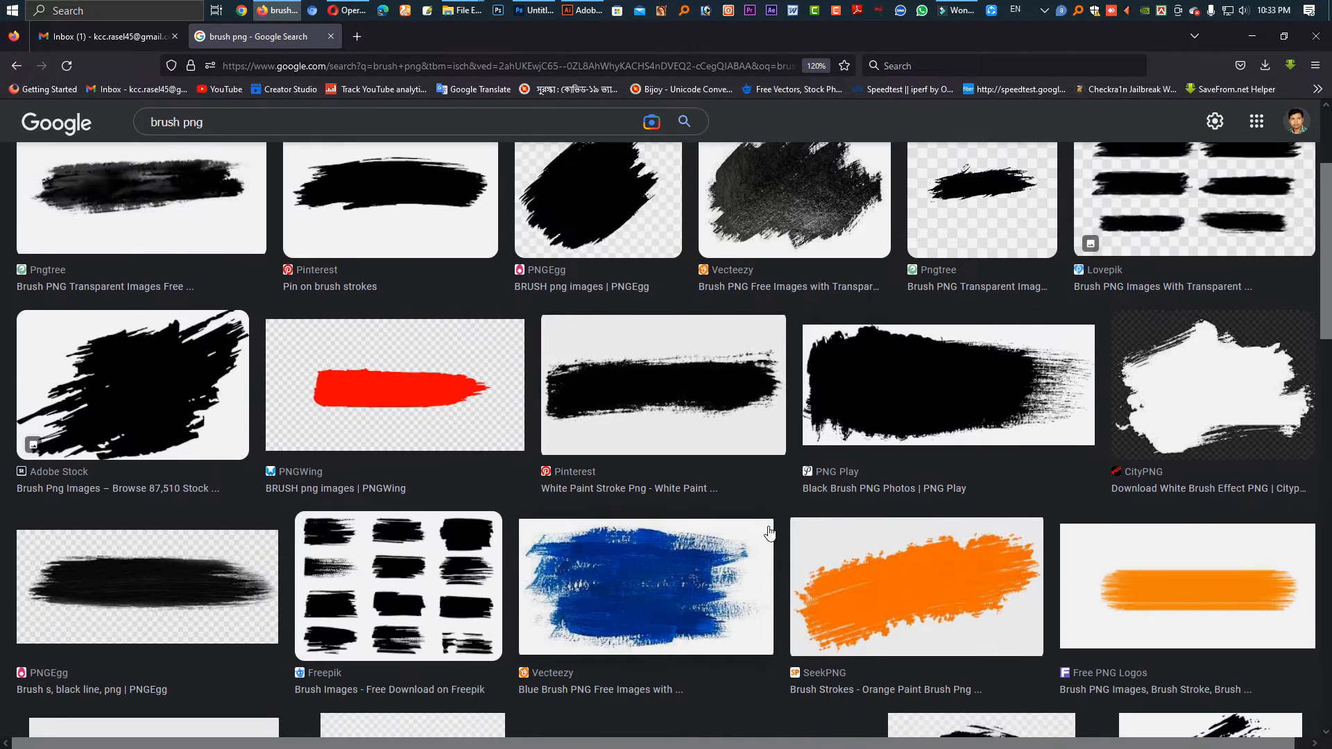
scroll(844, 494, "down", 1)
scroll(201, 498, "down", 3)
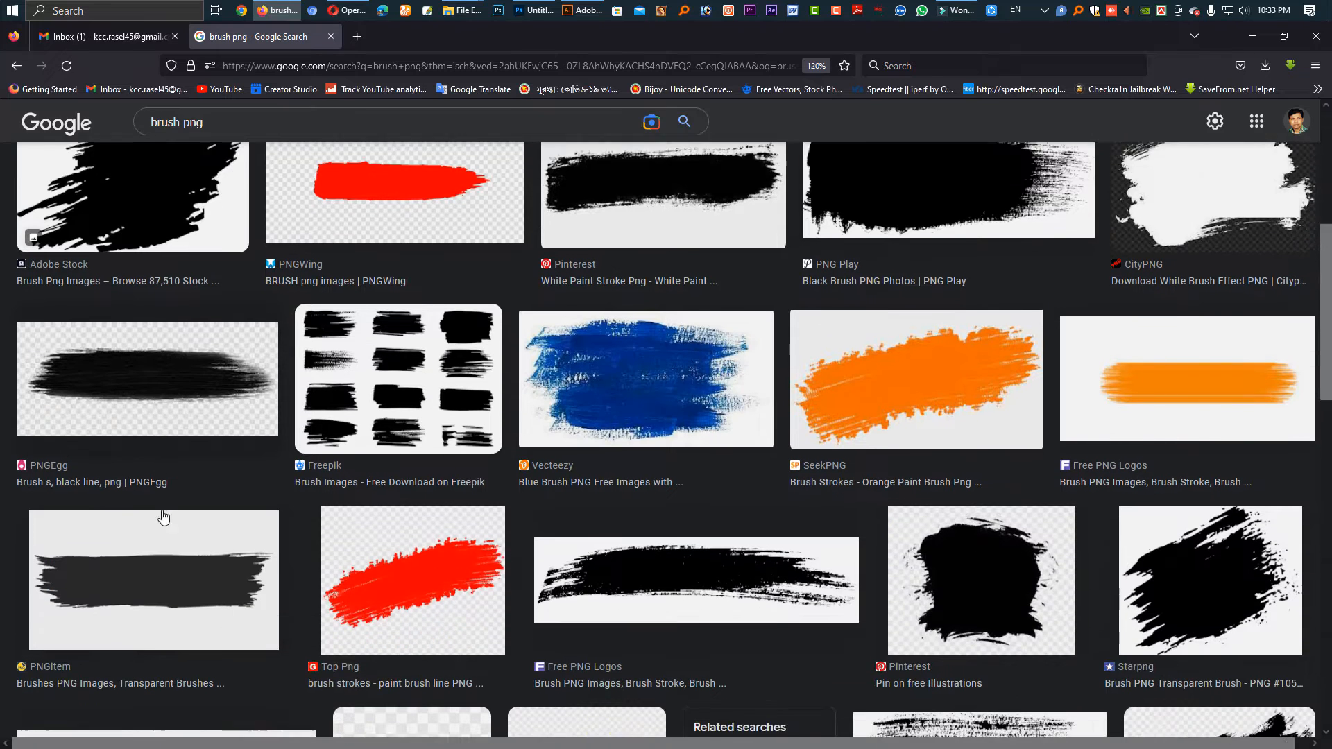
left_click(724, 525)
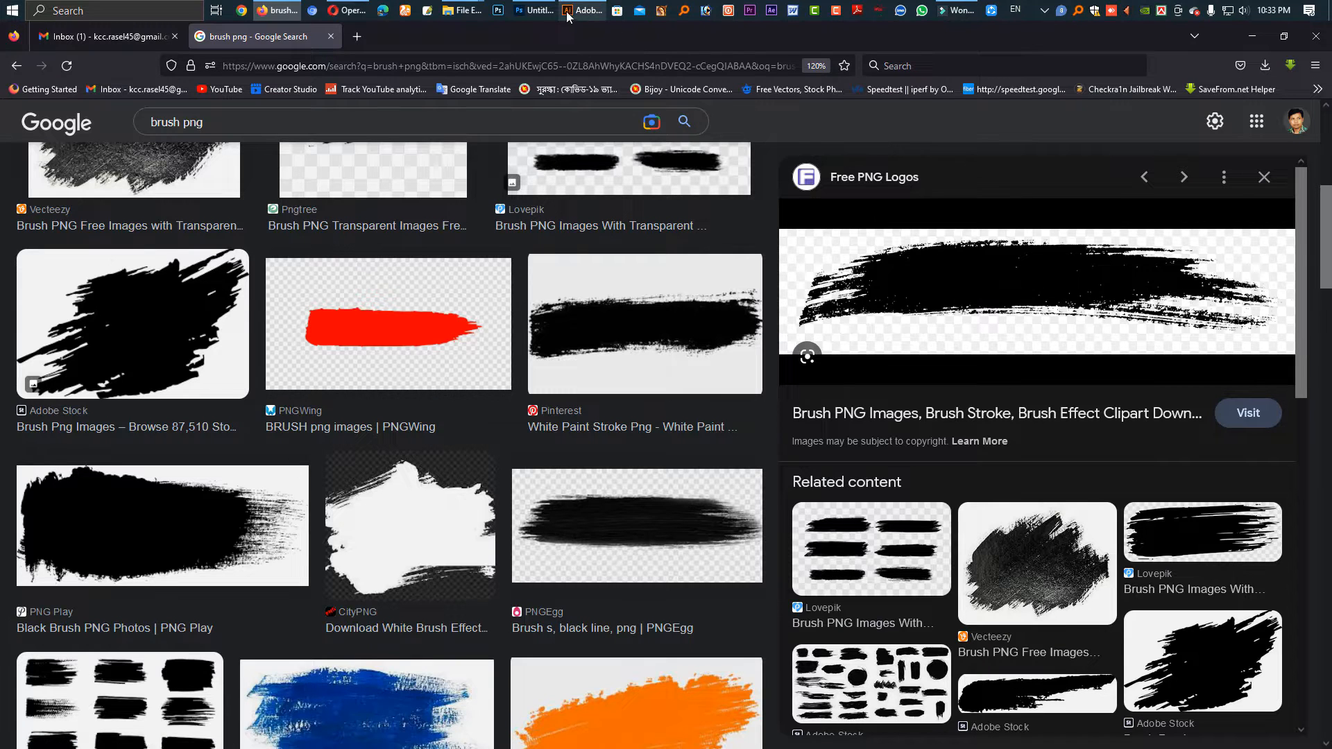
- Find a black brush stroke image on Desktop (L:) in File Explorer and paste the stroke into the Photoshop poster above the waving woman
mouse_move(461, 10)
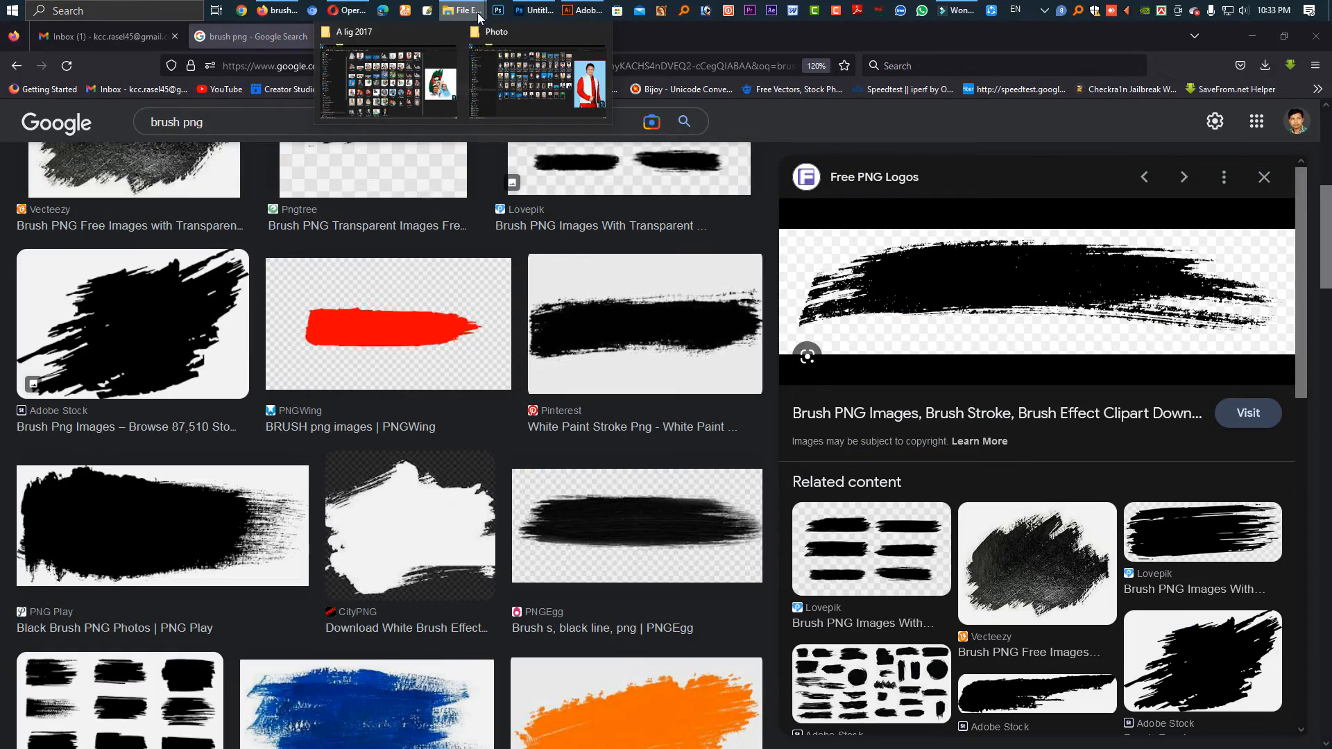
left_click(1265, 65)
left_click(1257, 102)
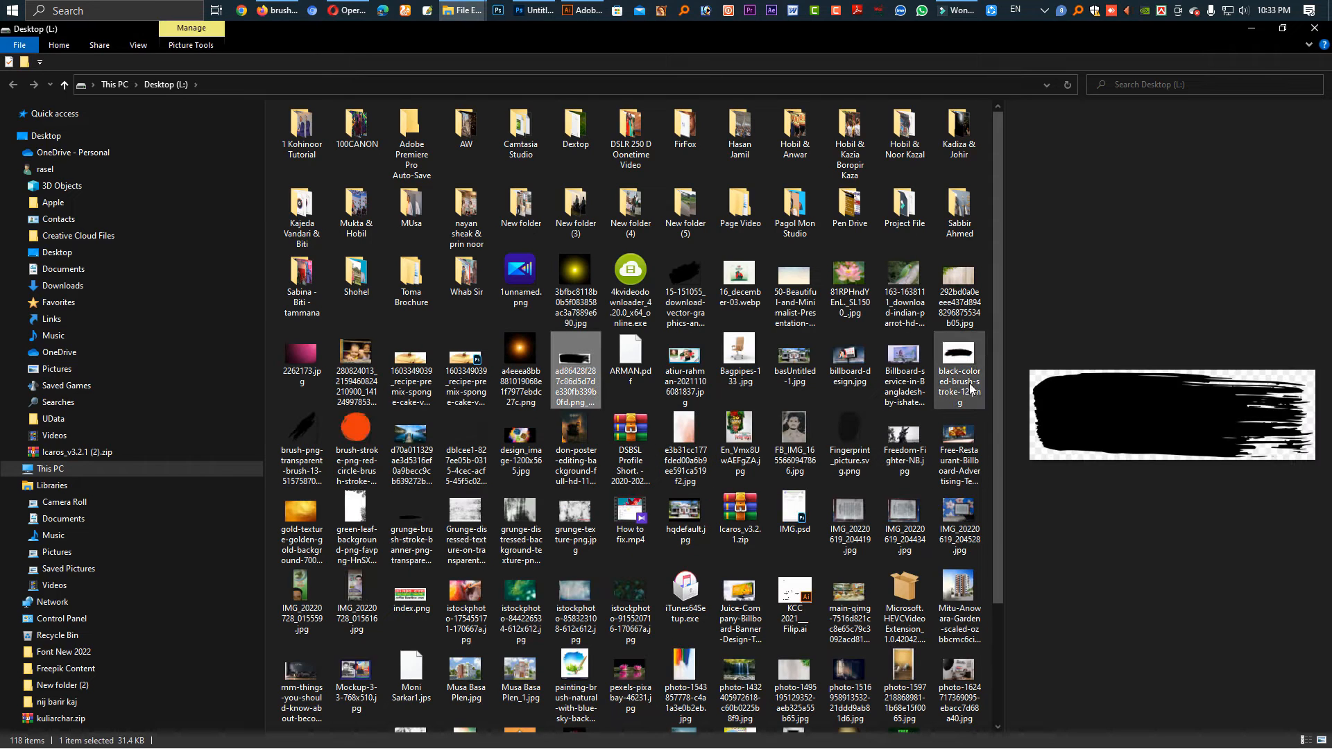
left_click(681, 300)
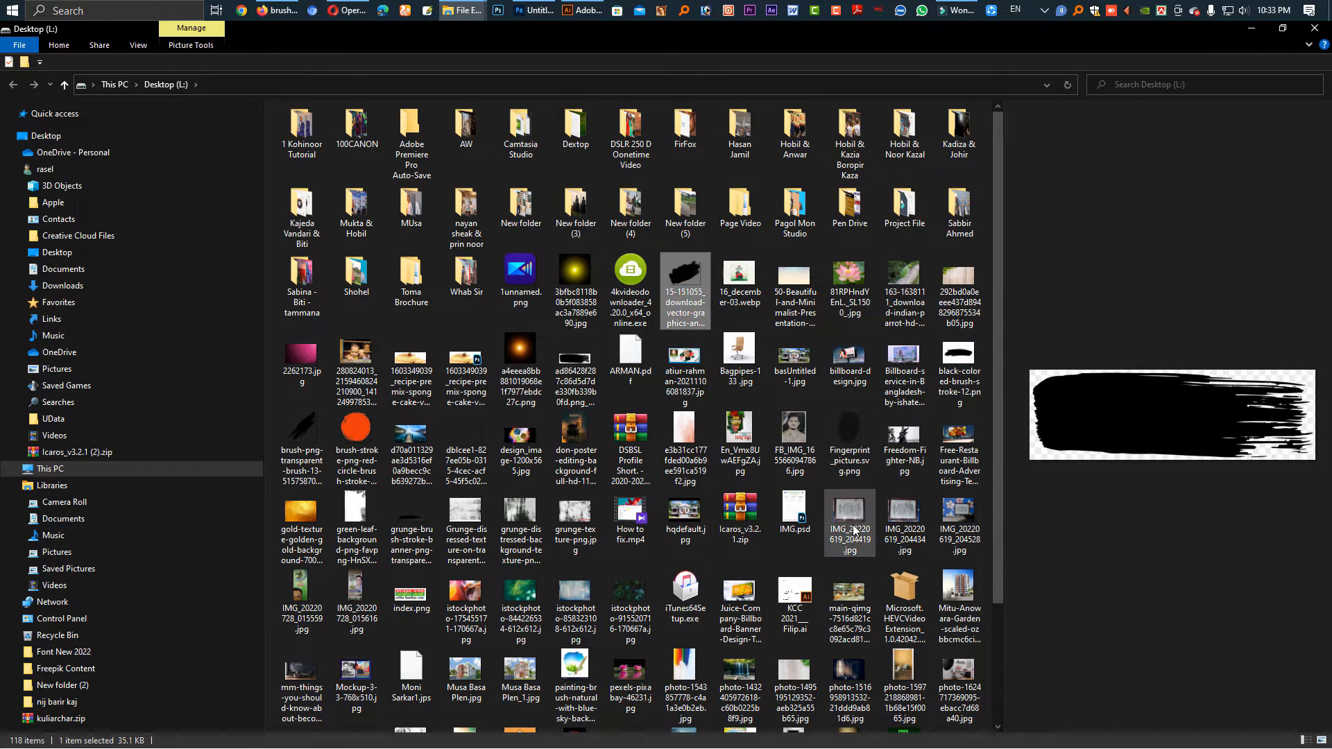
key("alt+Tab")
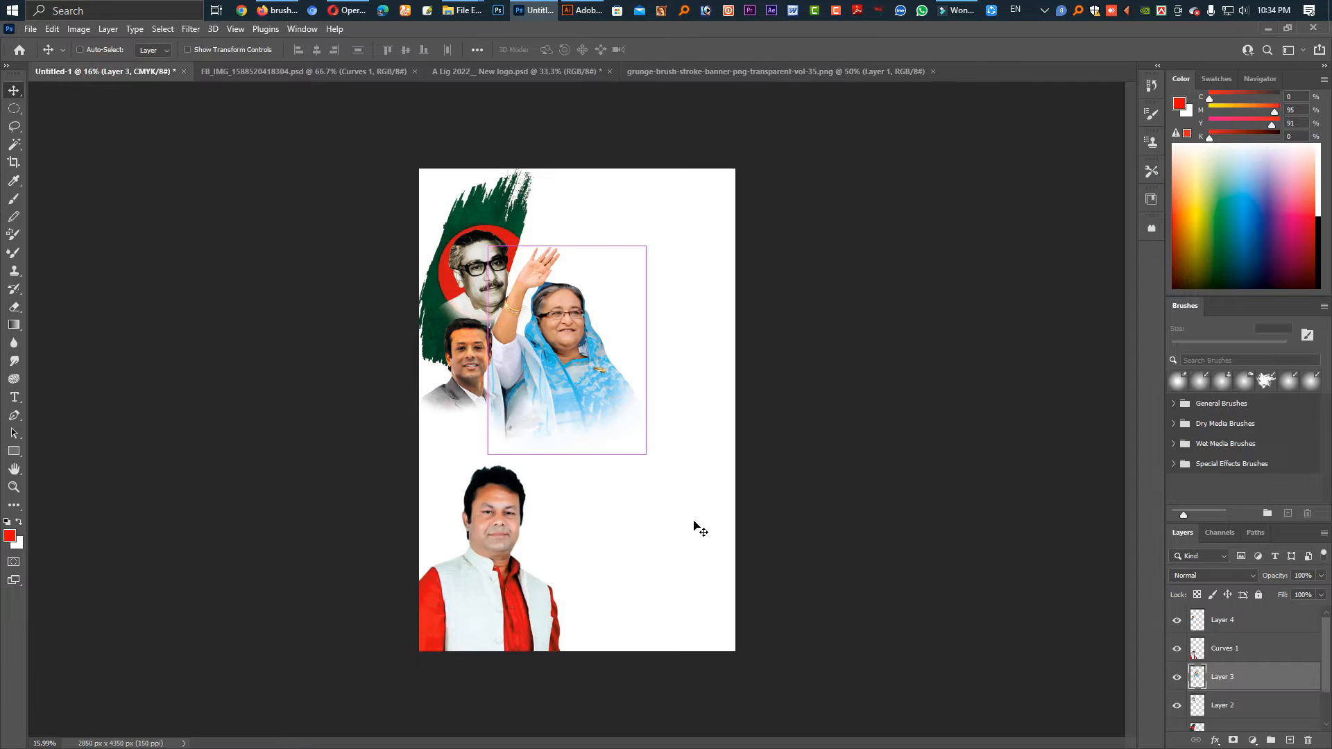
key("ctrl+v")
left_click_drag(586, 529, 589, 516)
- Enlarge the black brush stroke to about 317%, turn it to slope upward to the right, and stretch it wider across the poster behind the man
key("ctrl+t")
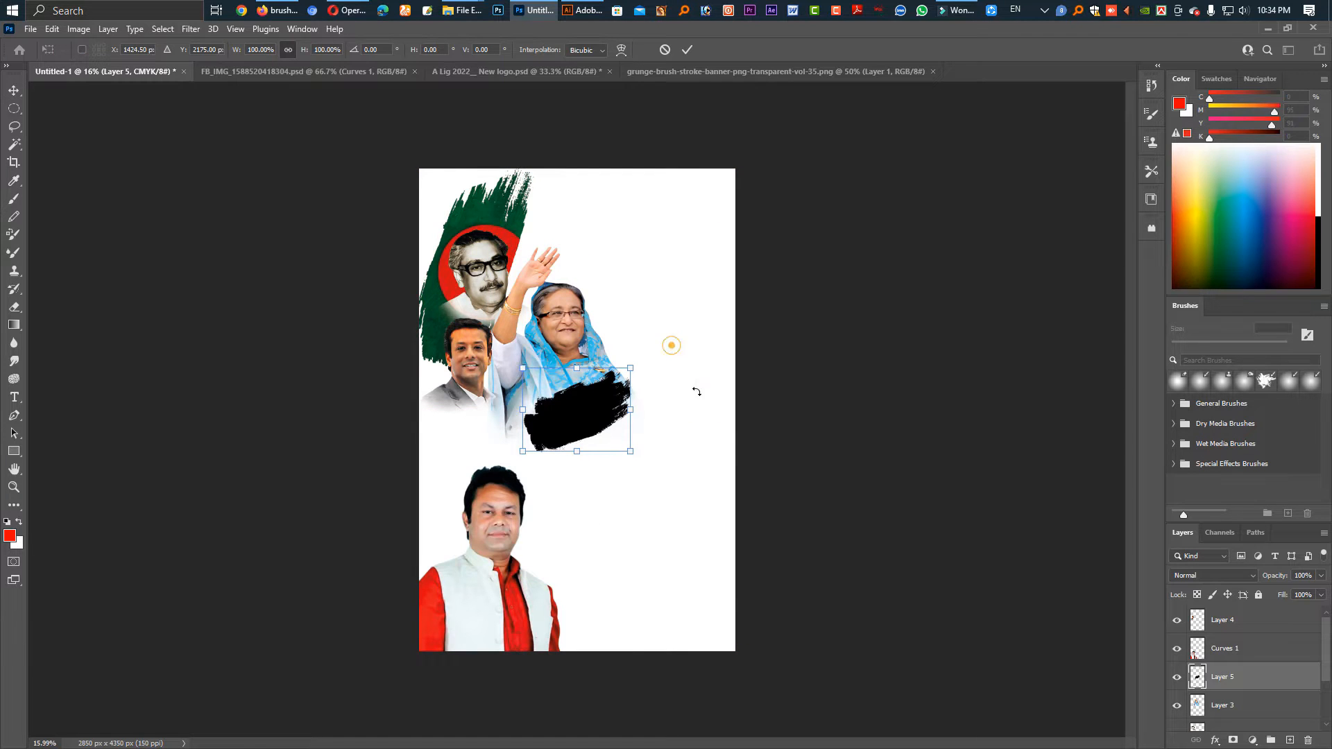
left_click_drag(672, 346, 356, 539)
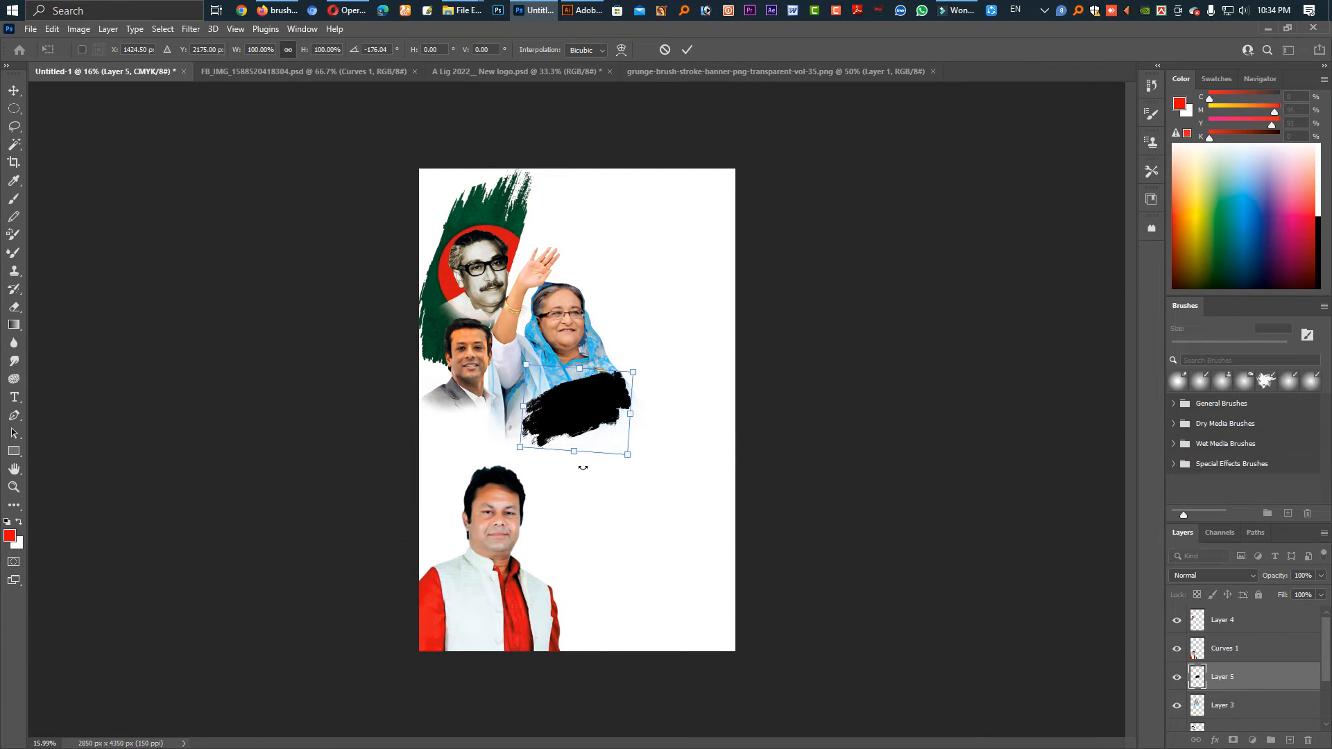
left_click_drag(575, 452, 634, 643)
left_click_drag(626, 513, 670, 532)
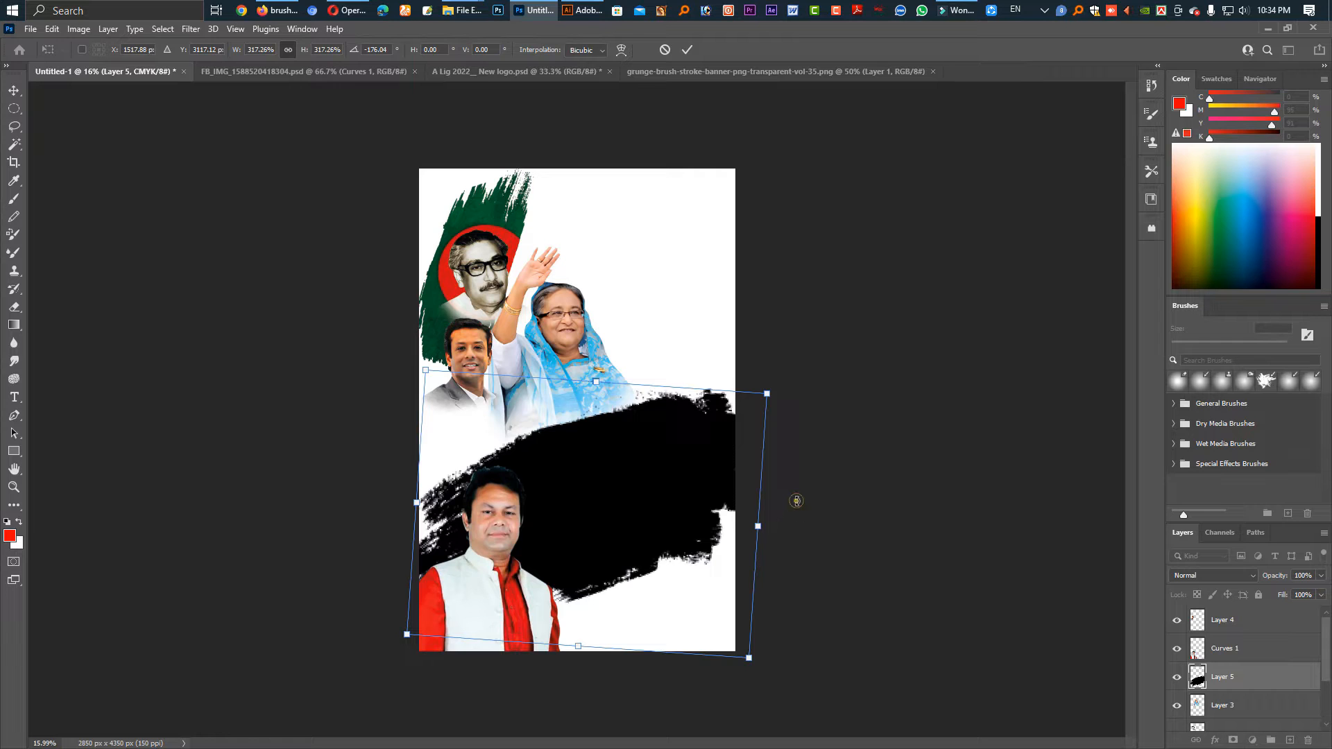
mouse_move(796, 501)
left_mouse_down()
mouse_move(351, 704)
mouse_move(232, 634)
mouse_move(206, 564)
left_mouse_up()
left_click_drag(653, 582, 639, 558)
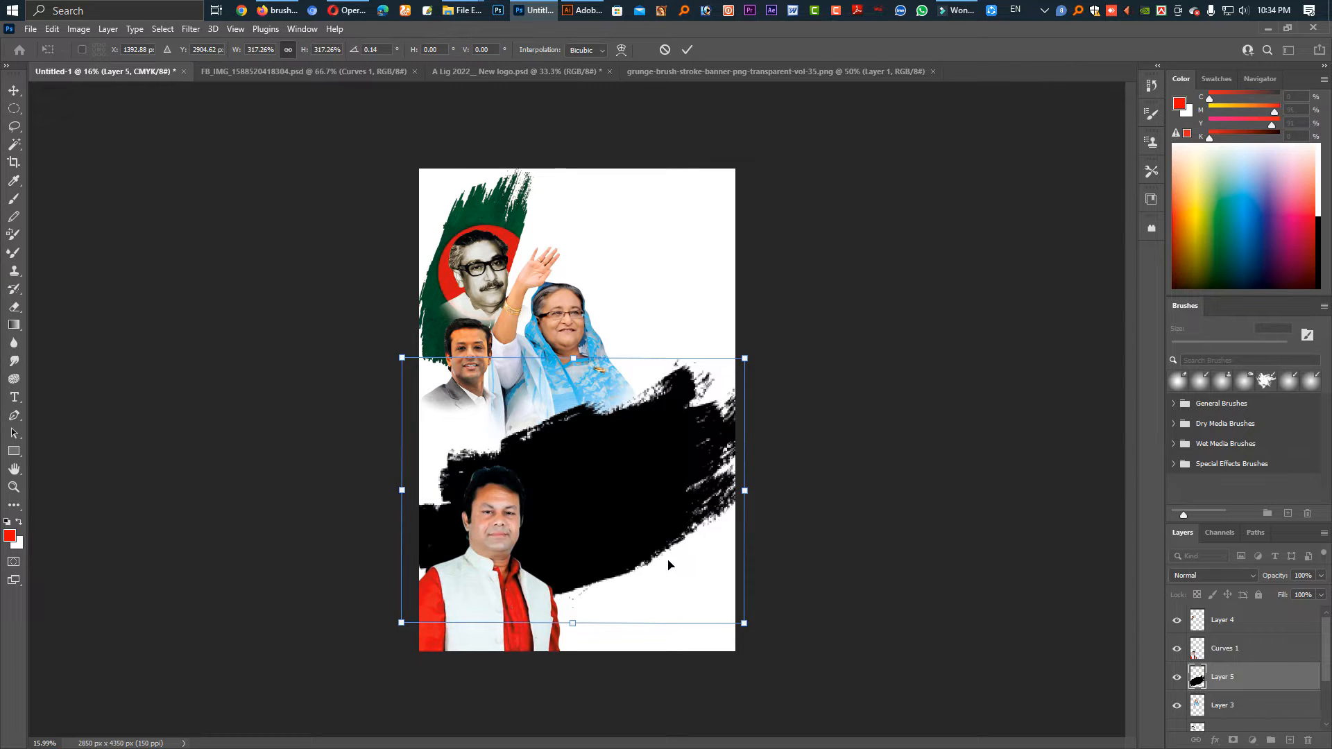
left_click_drag(744, 492, 788, 491)
key("Return")
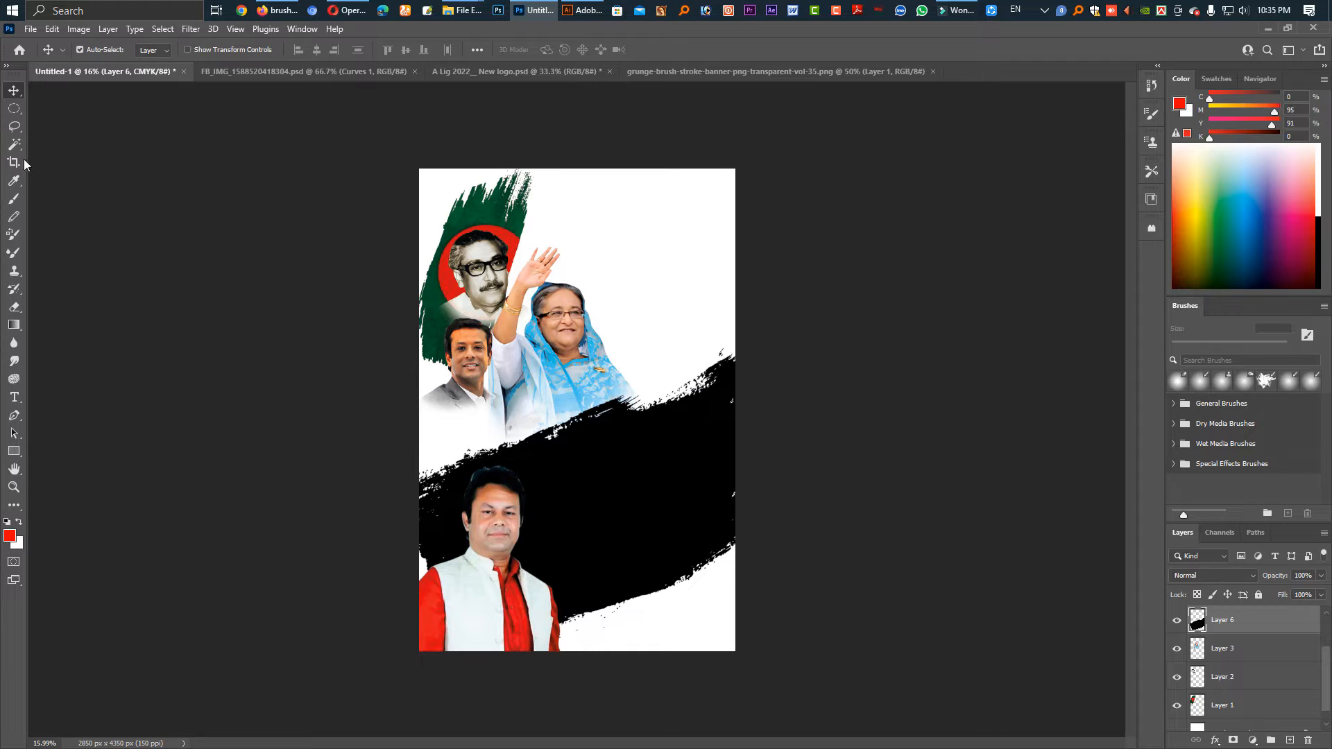
- Select with the Lasso tool the area from inside the black stroke down to the poster's bottom edge
left_click(14, 127)
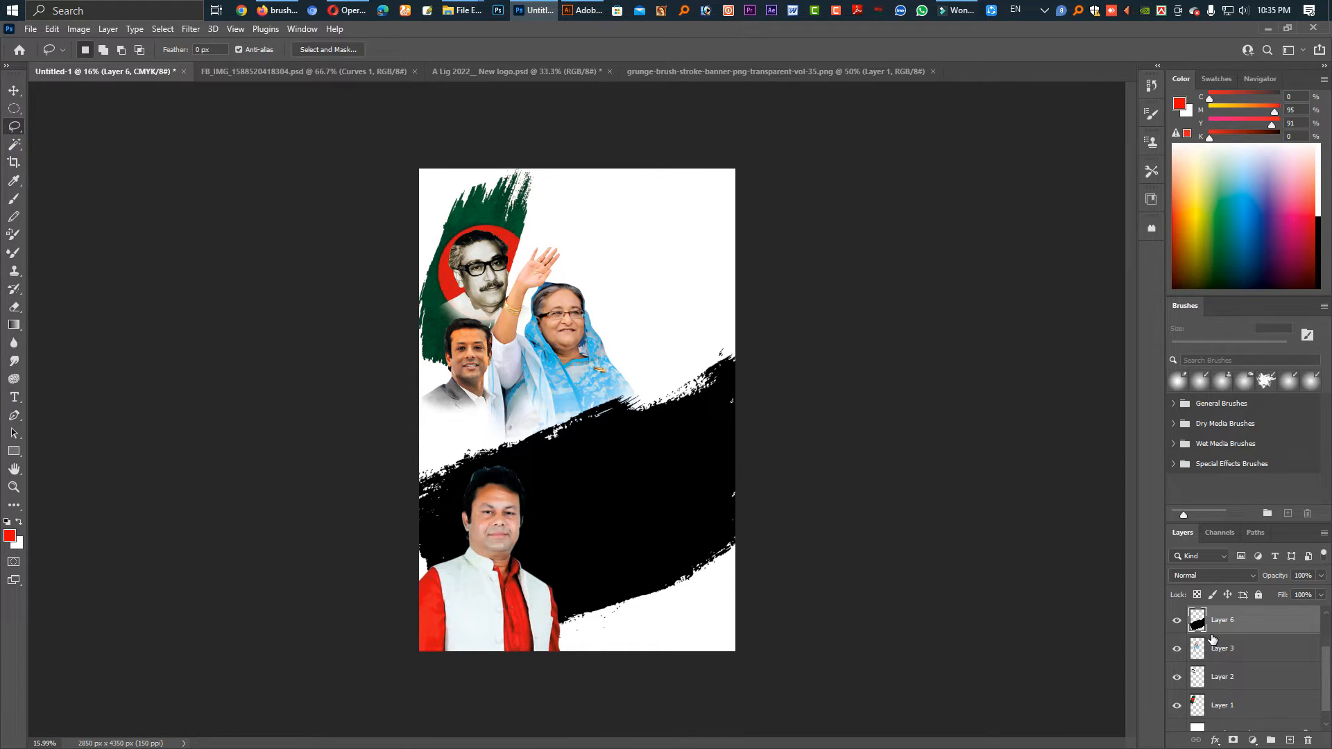
mouse_move(632, 500)
left_mouse_down()
mouse_move(738, 443)
mouse_move(849, 639)
mouse_move(772, 722)
mouse_move(329, 733)
mouse_move(288, 589)
mouse_move(444, 493)
mouse_move(784, 390)
mouse_move(825, 496)
mouse_move(802, 529)
left_mouse_up()
key("shift")
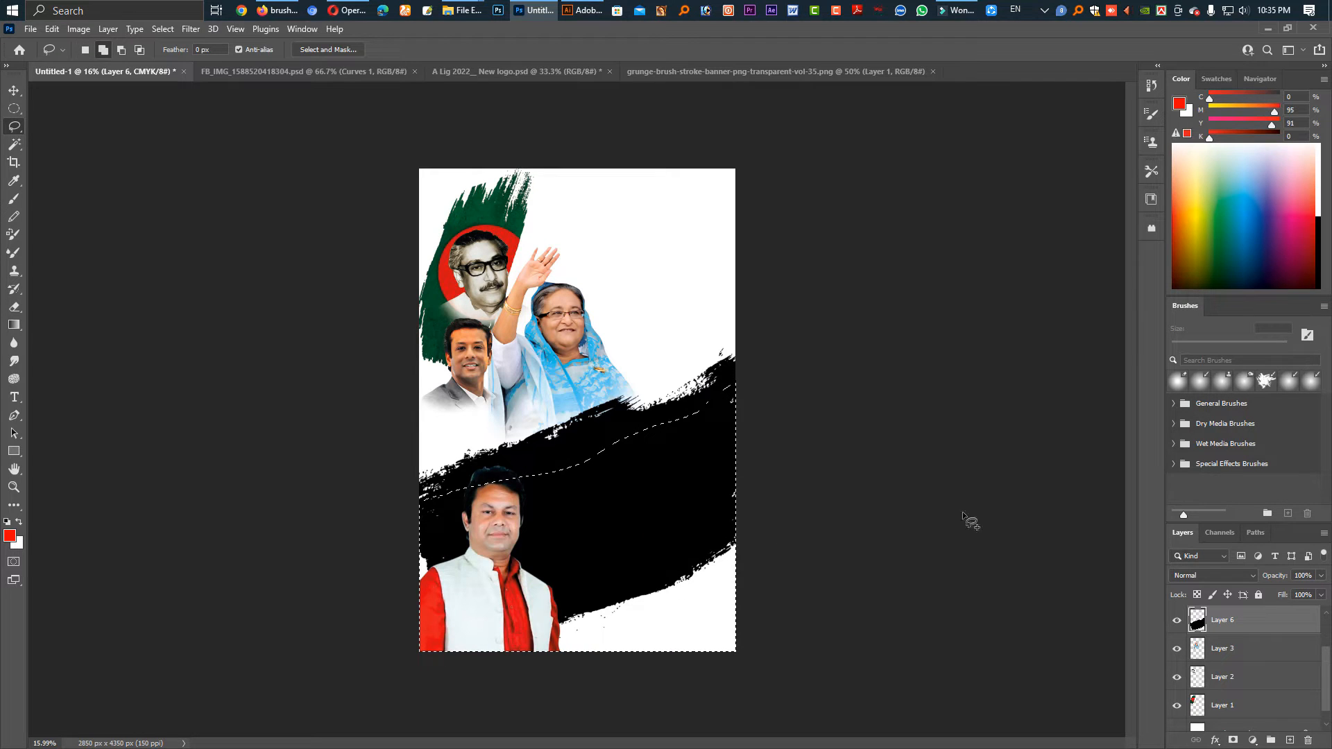
- Try to fill the selected lower area with dark green (C100 M29 Y96 K22) and undo the fill
left_click(1220, 251)
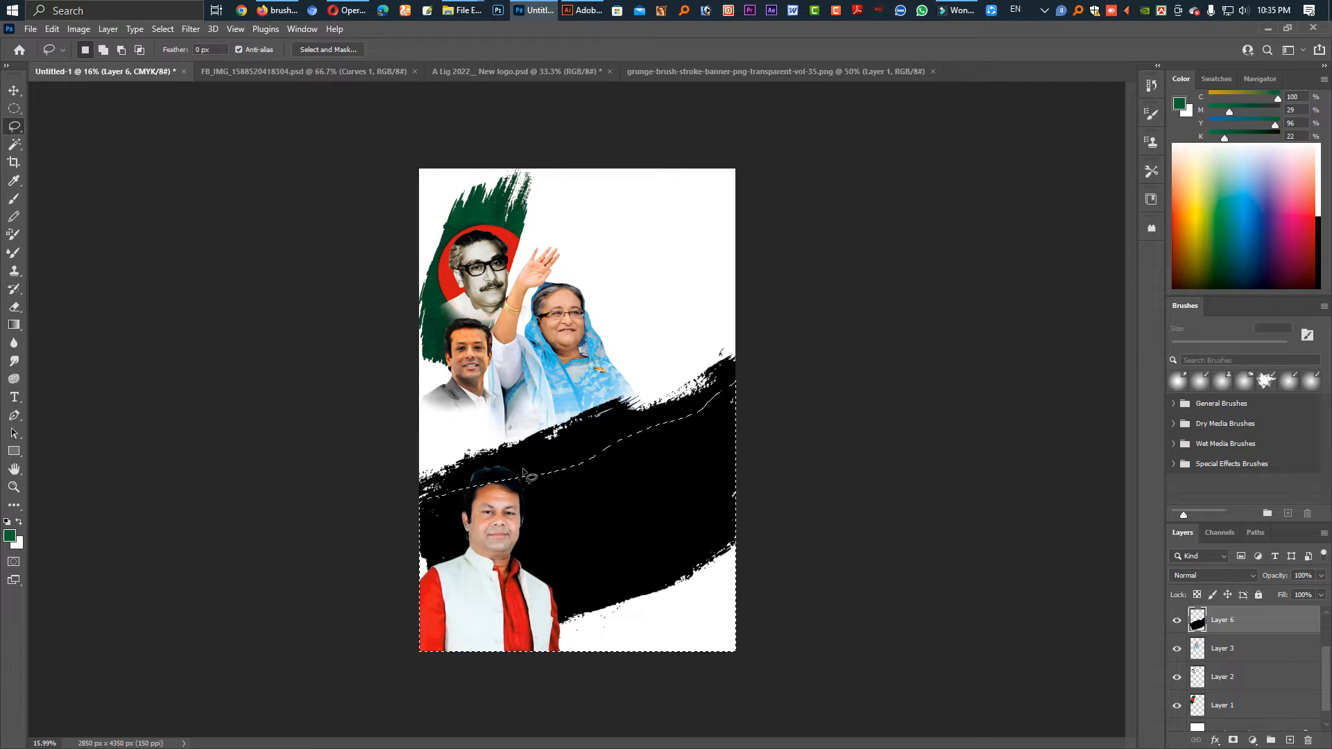
key("alt+BackSpace")
key("ctrl+d")
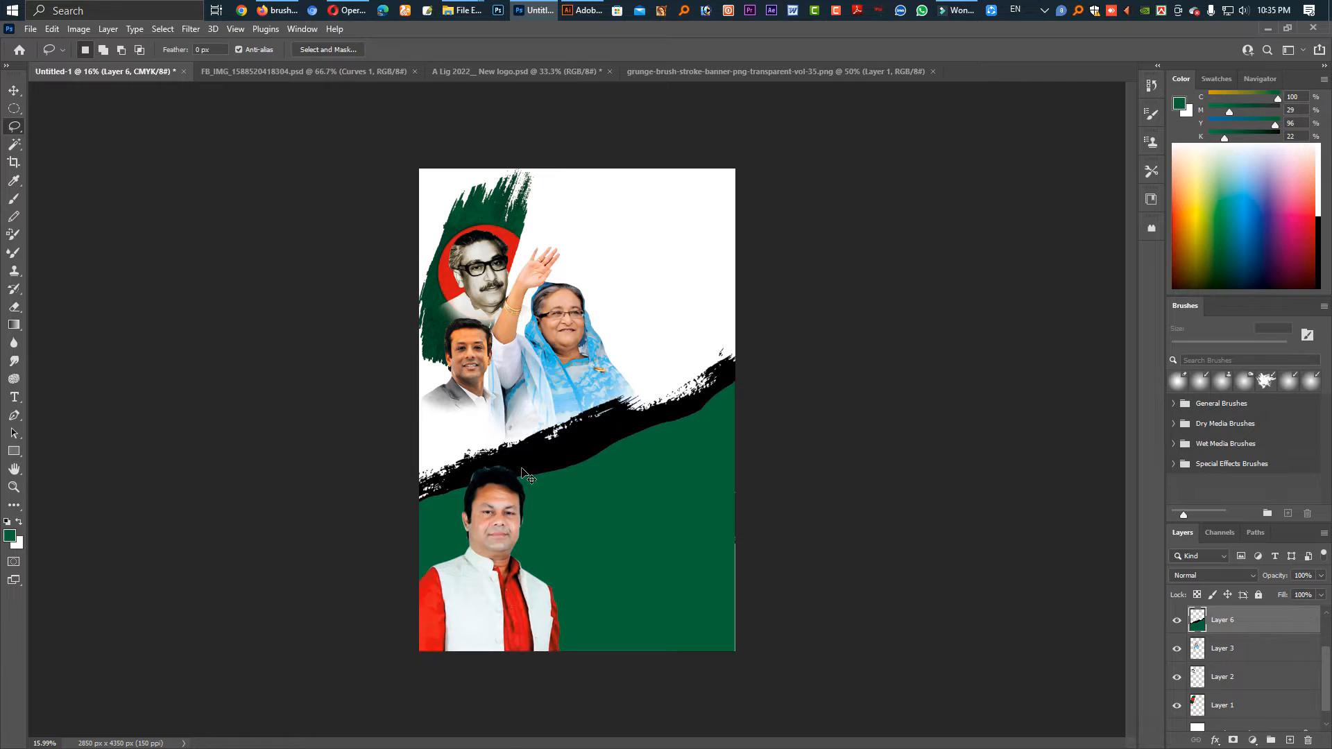
key("ctrl+shift+d")
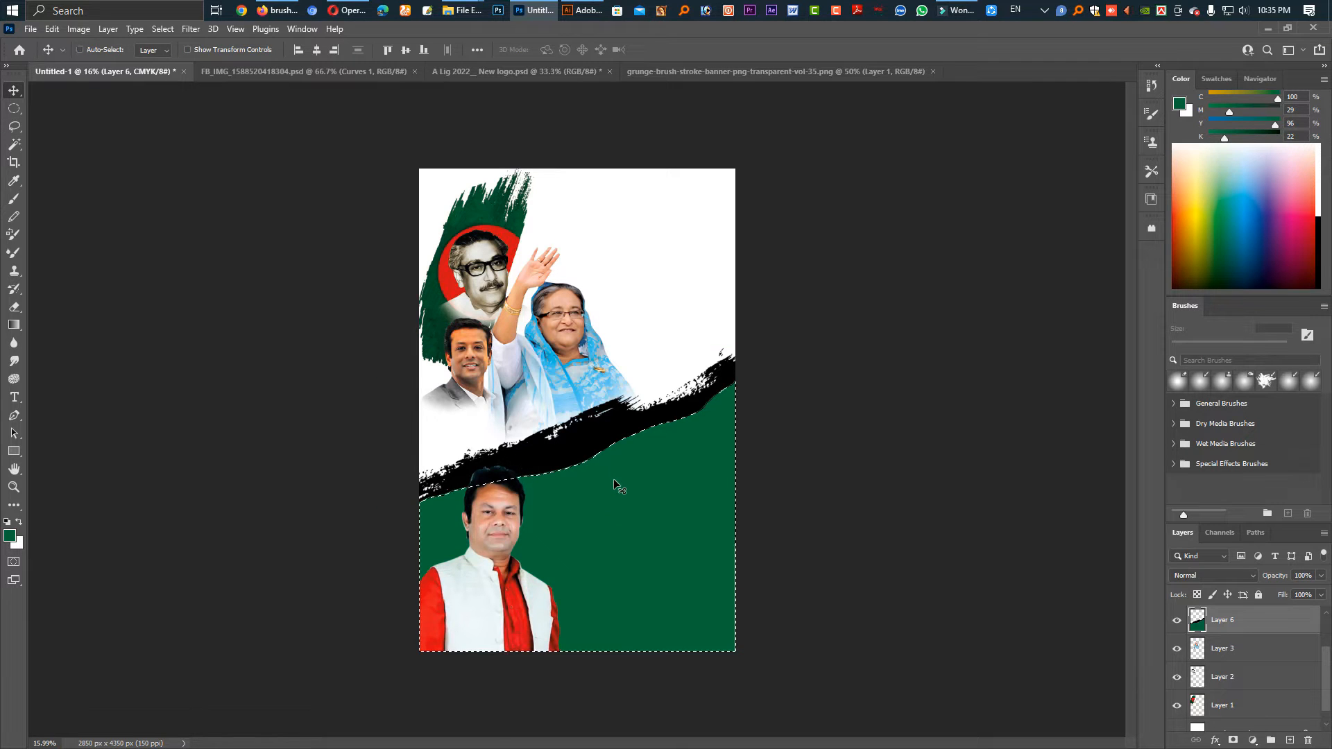
key("ctrl+z")
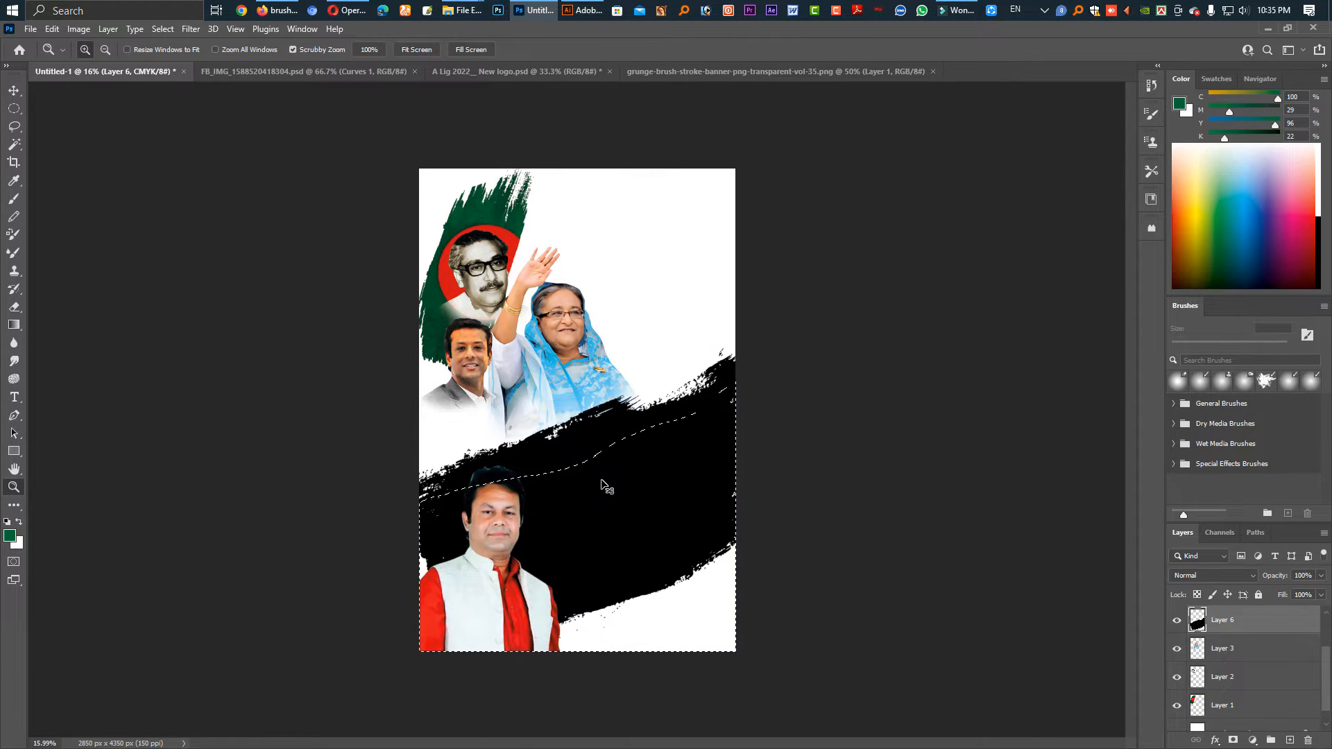
- Sample the brush stroke's black, fill the selected lower area with it, and deselect
key("i")
left_click(649, 501)
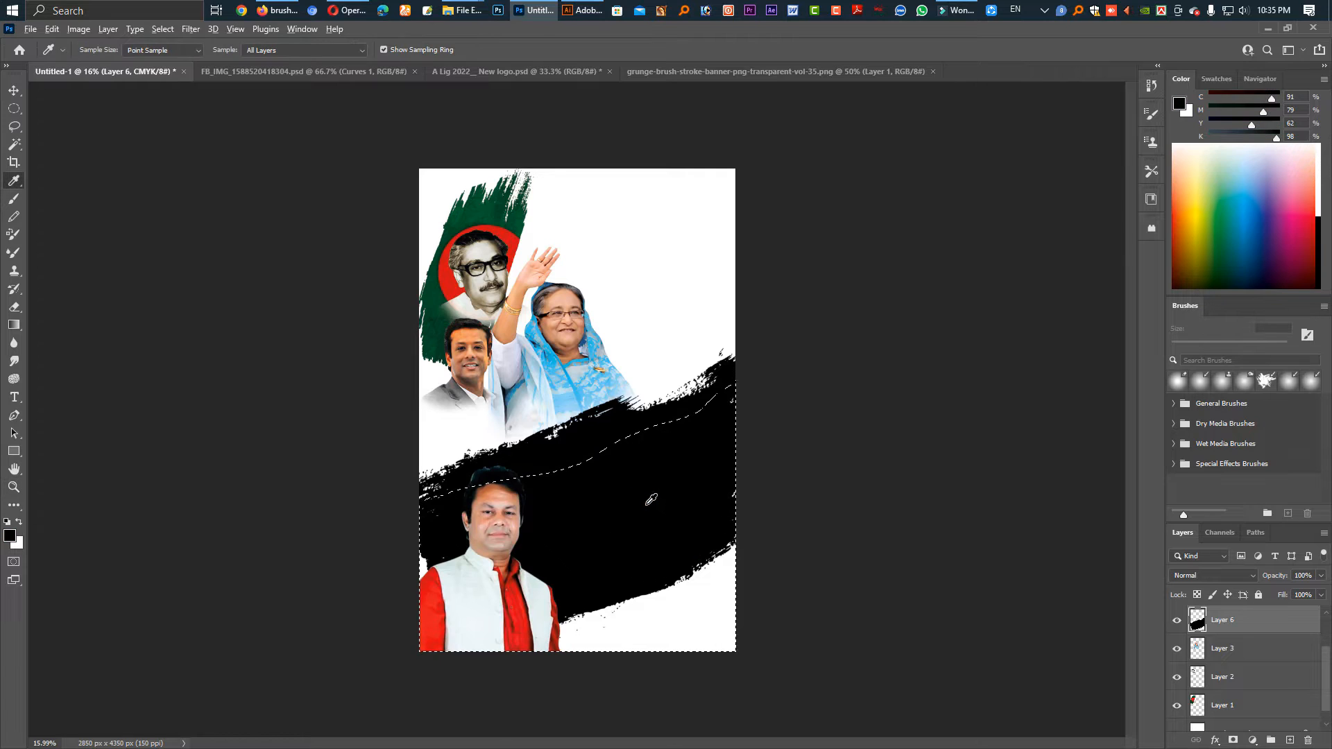
key("alt+BackSpace")
key("ctrl+d")
key("v")
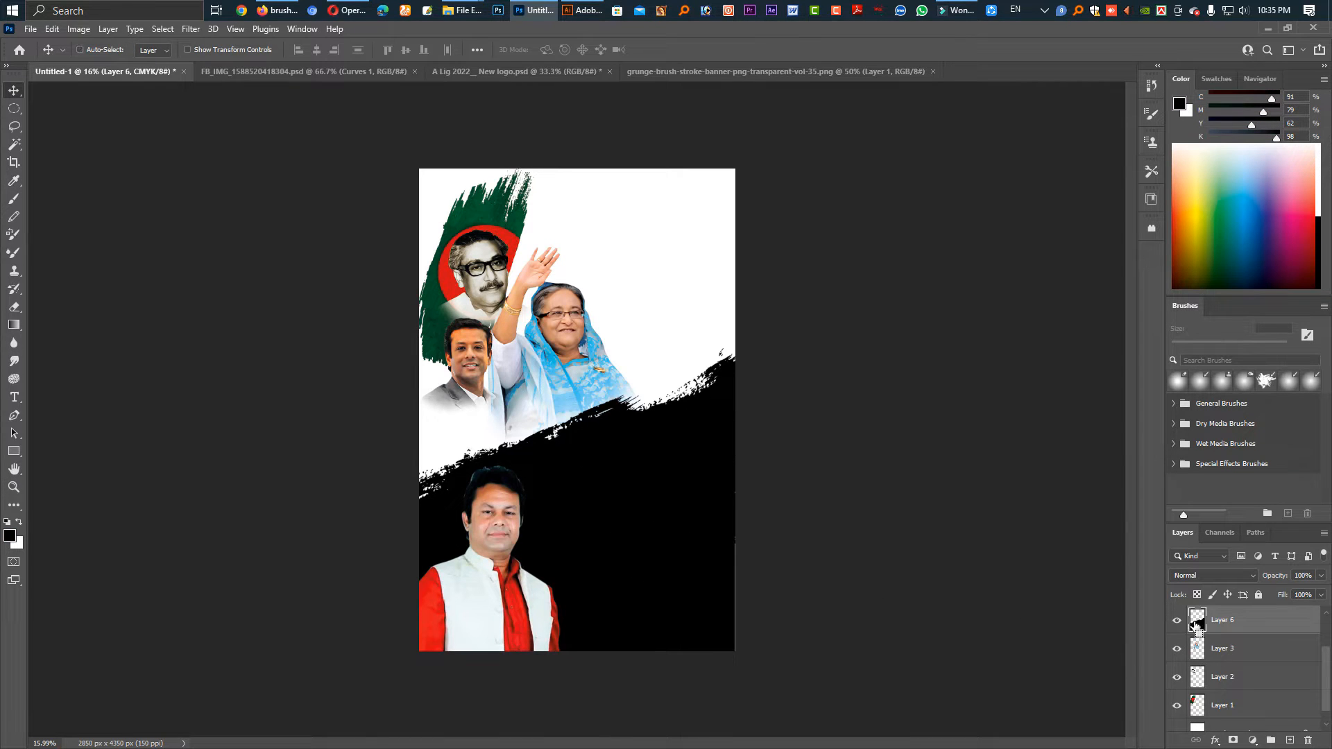
- Load the outline of Layer 6 as a selection and recolour the whole shape with the dark green swatch
left_click(1197, 621, "ctrl")
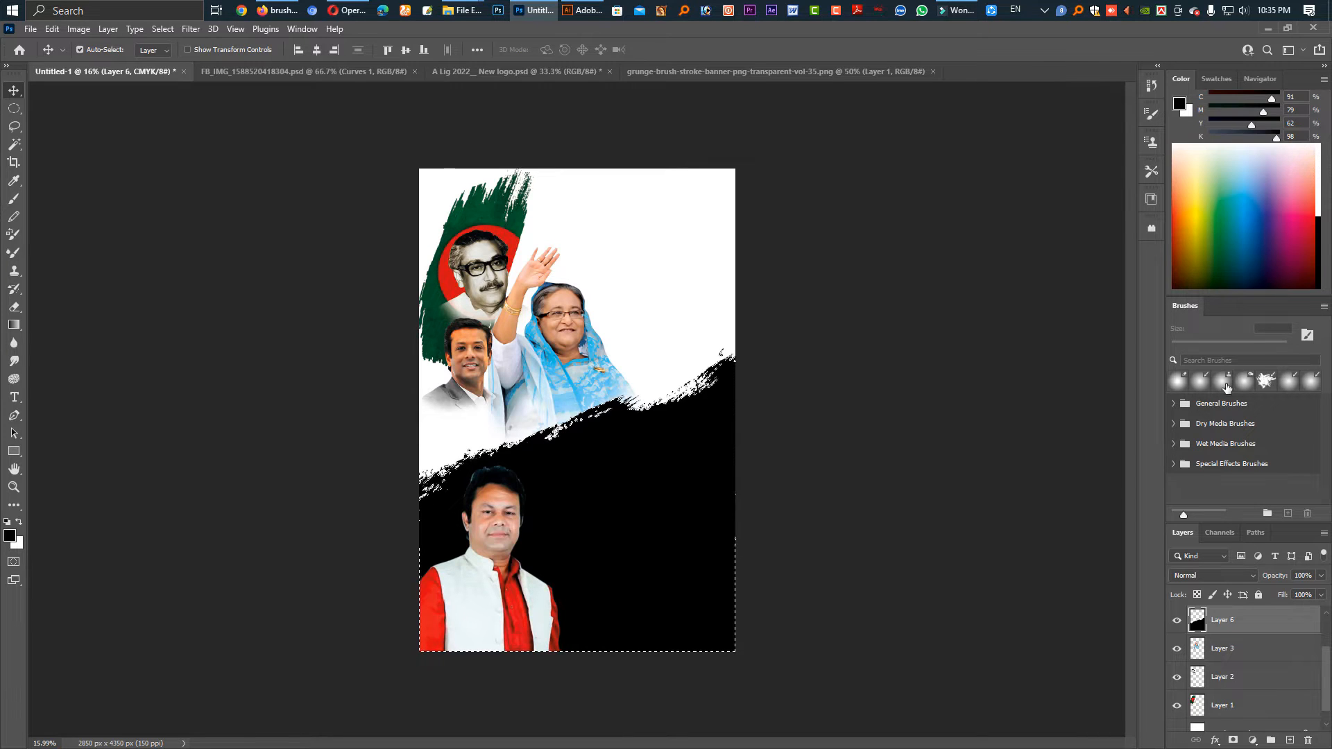
left_click(1217, 78)
left_click(1177, 124)
key("alt+BackSpace")
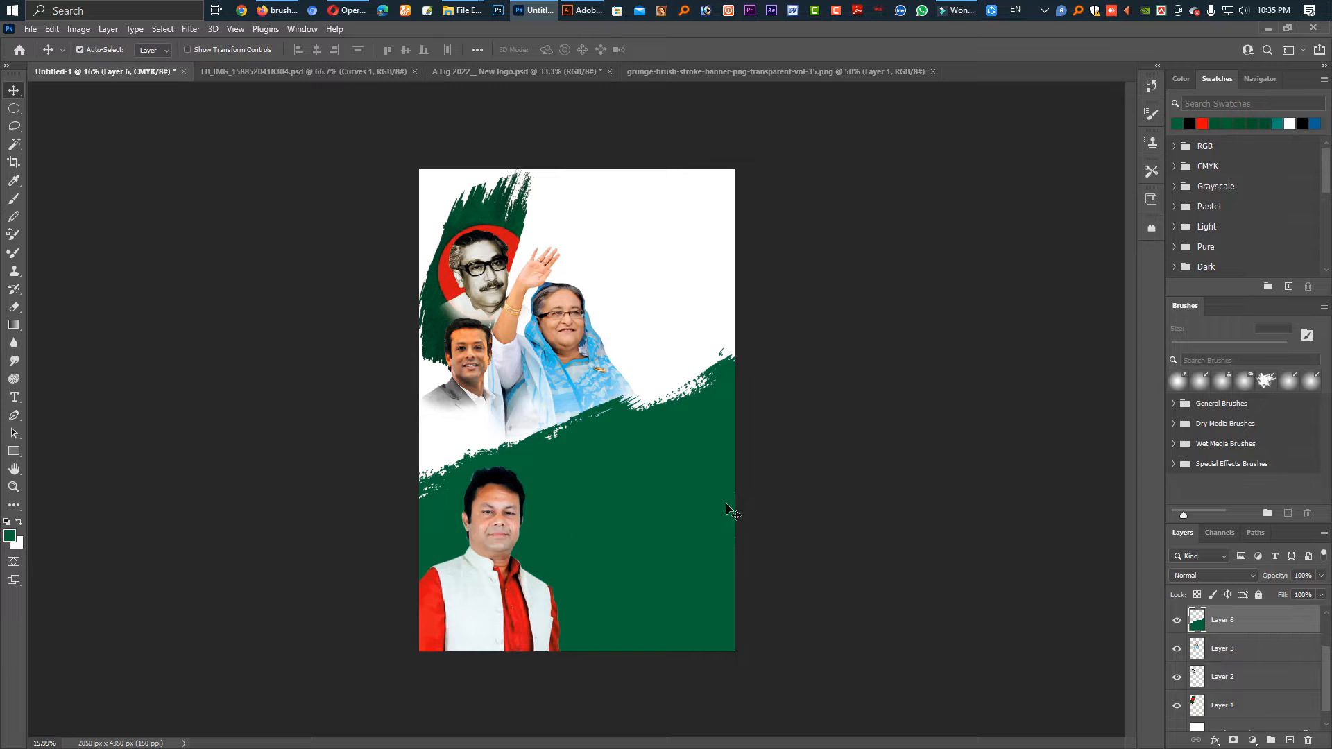
- Open the Gradient Editor for the Gradient tool and look through the Greens presets
left_click(14, 326)
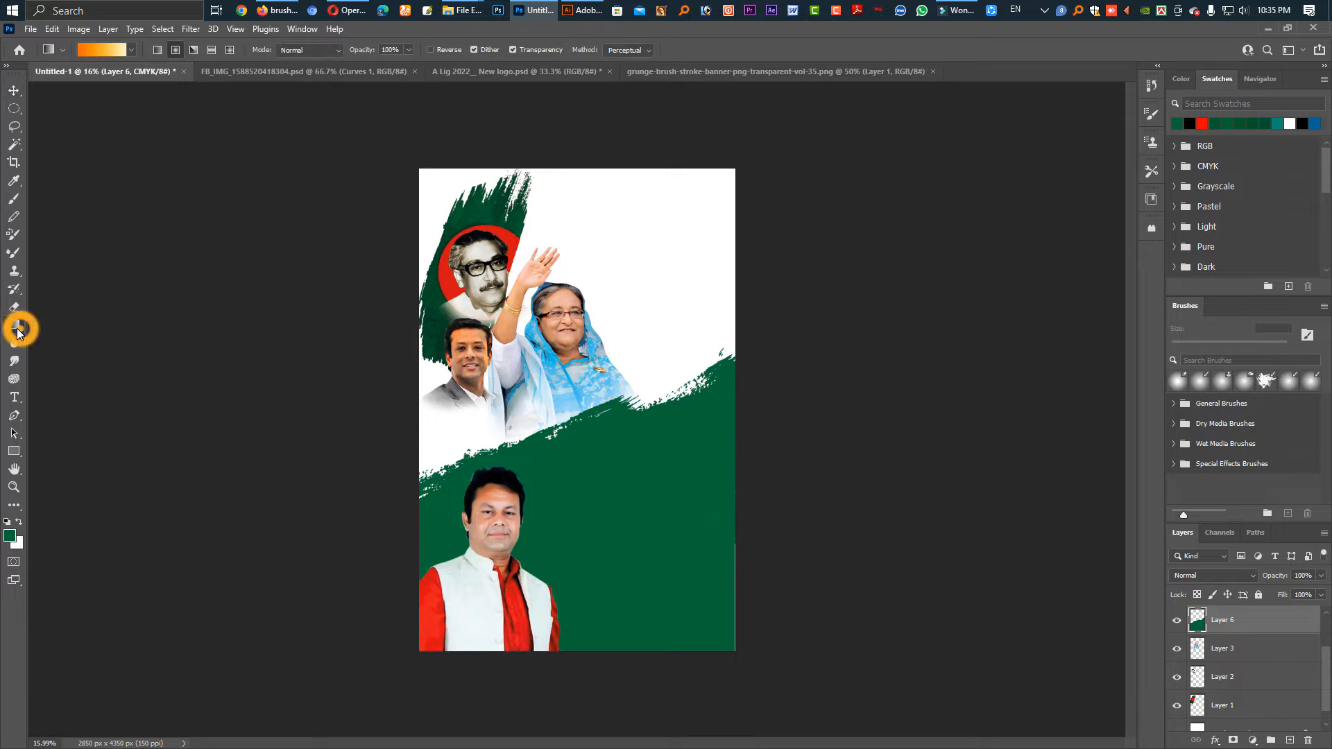
left_click(101, 52)
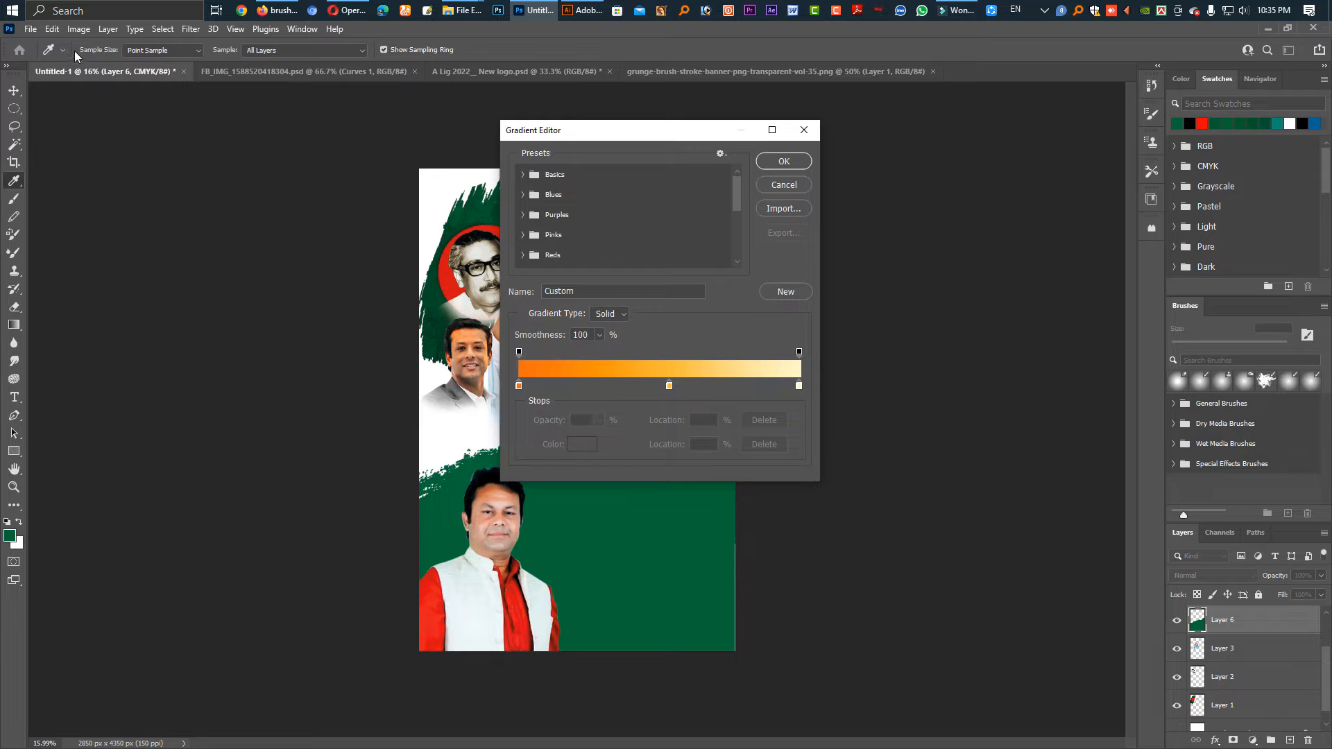
key("Return")
left_click(99, 49)
scroll(545, 263, "down", 2)
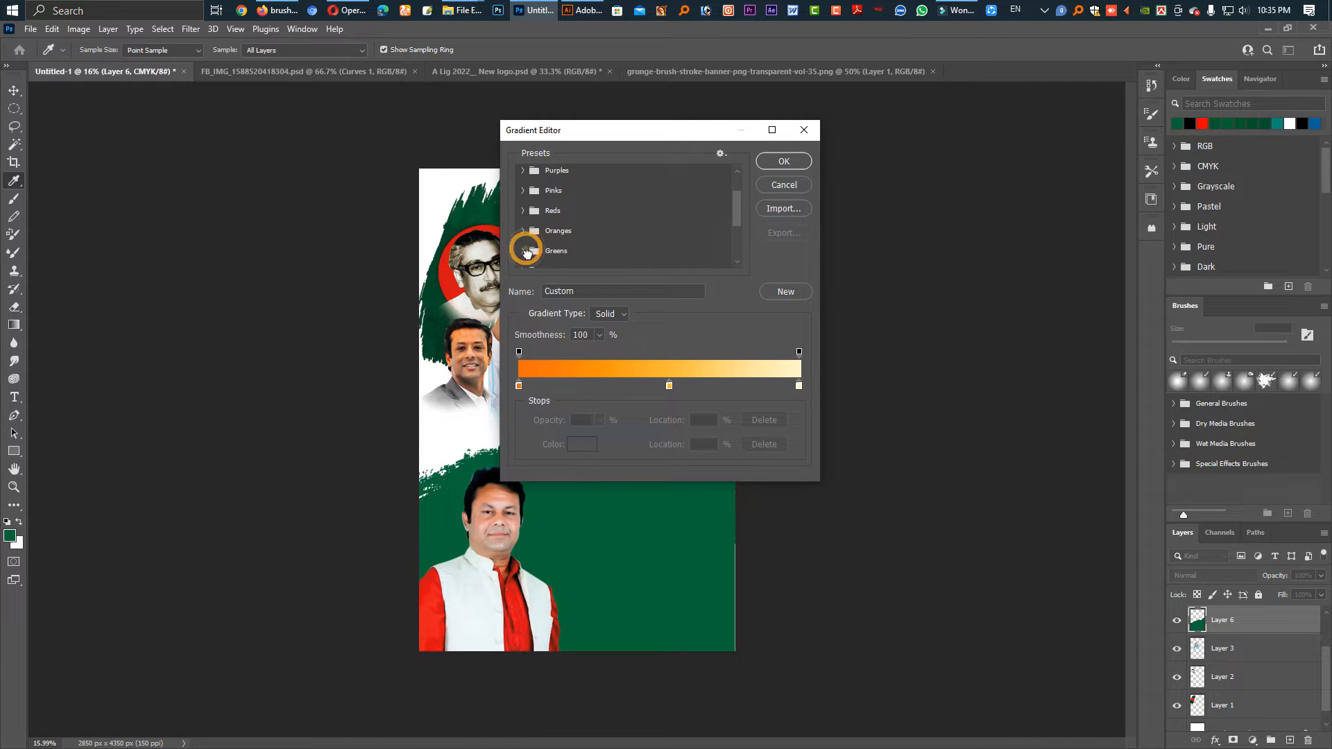
left_click(525, 251)
scroll(669, 255, "down", 2)
scroll(674, 258, "down", 4)
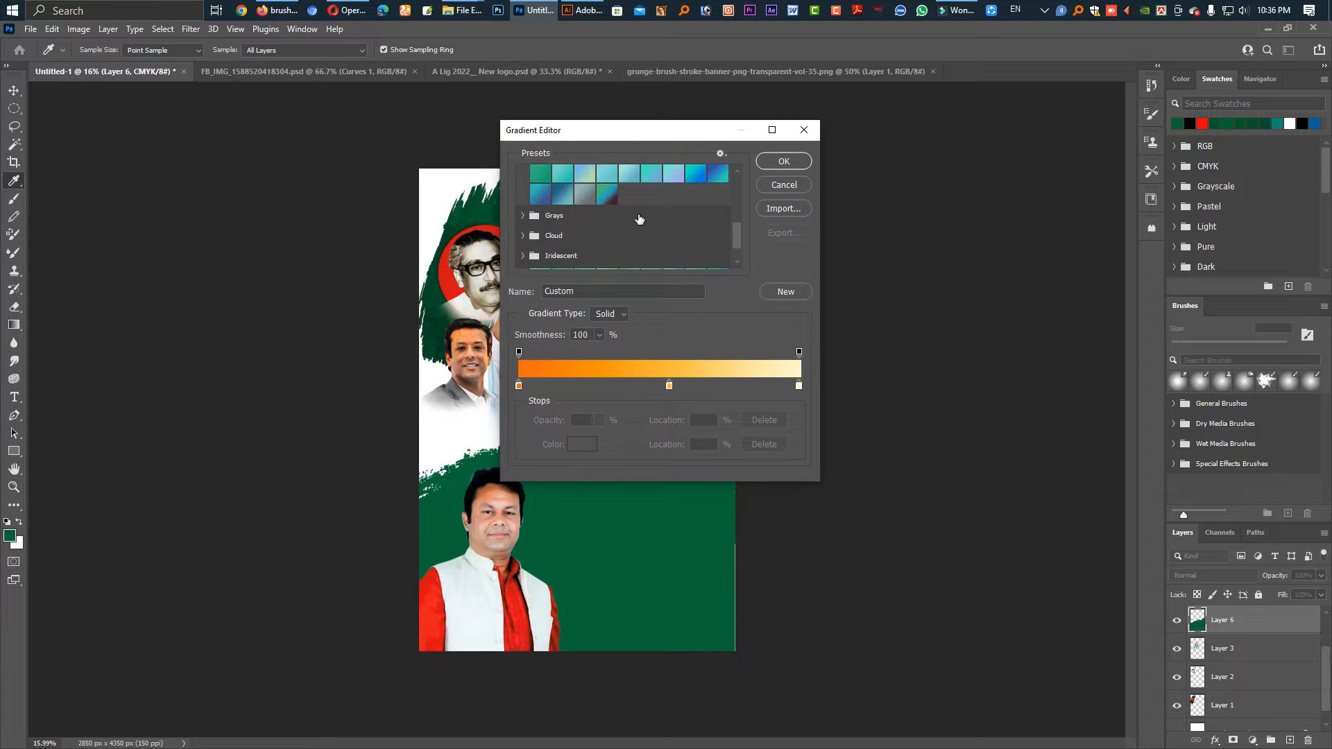
scroll(639, 219, "up", 4)
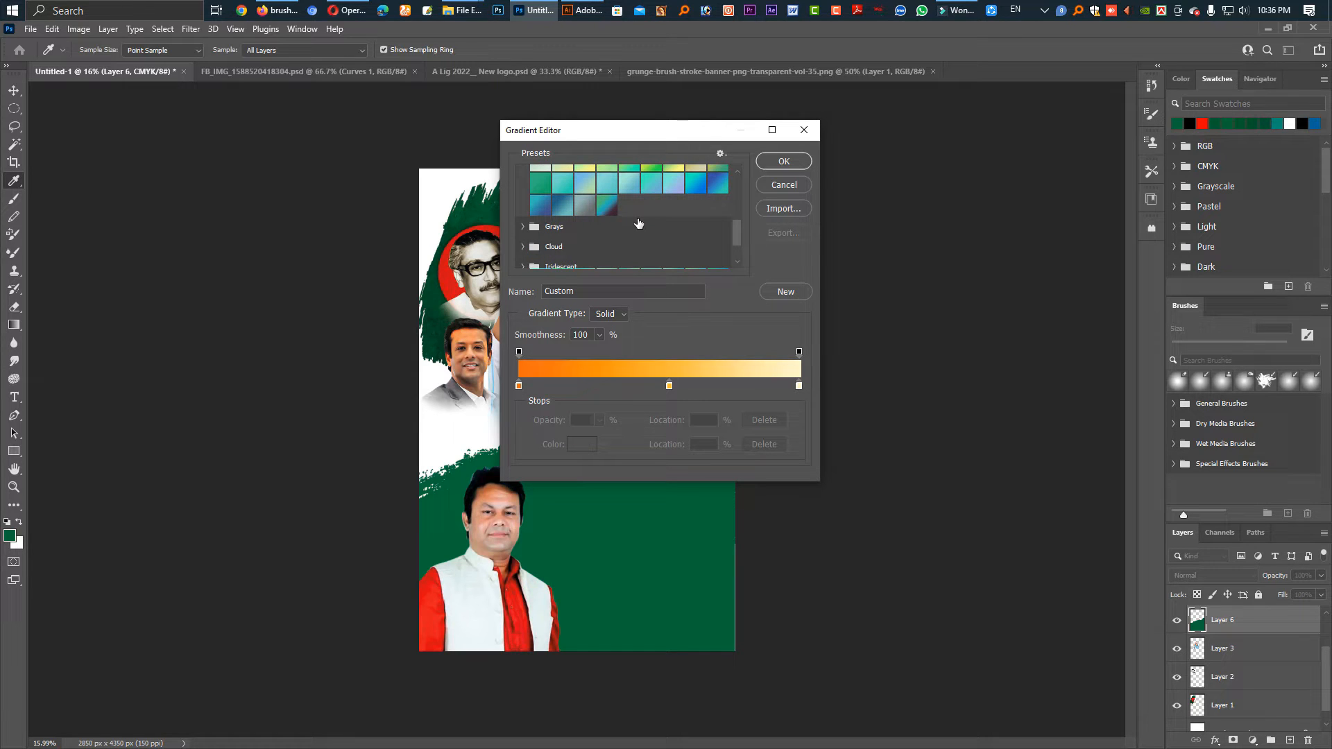
- Set the gradient's first colour stop to the dark green 014826 sampled from the flag brush stroke
left_click(519, 386)
double_click(519, 386)
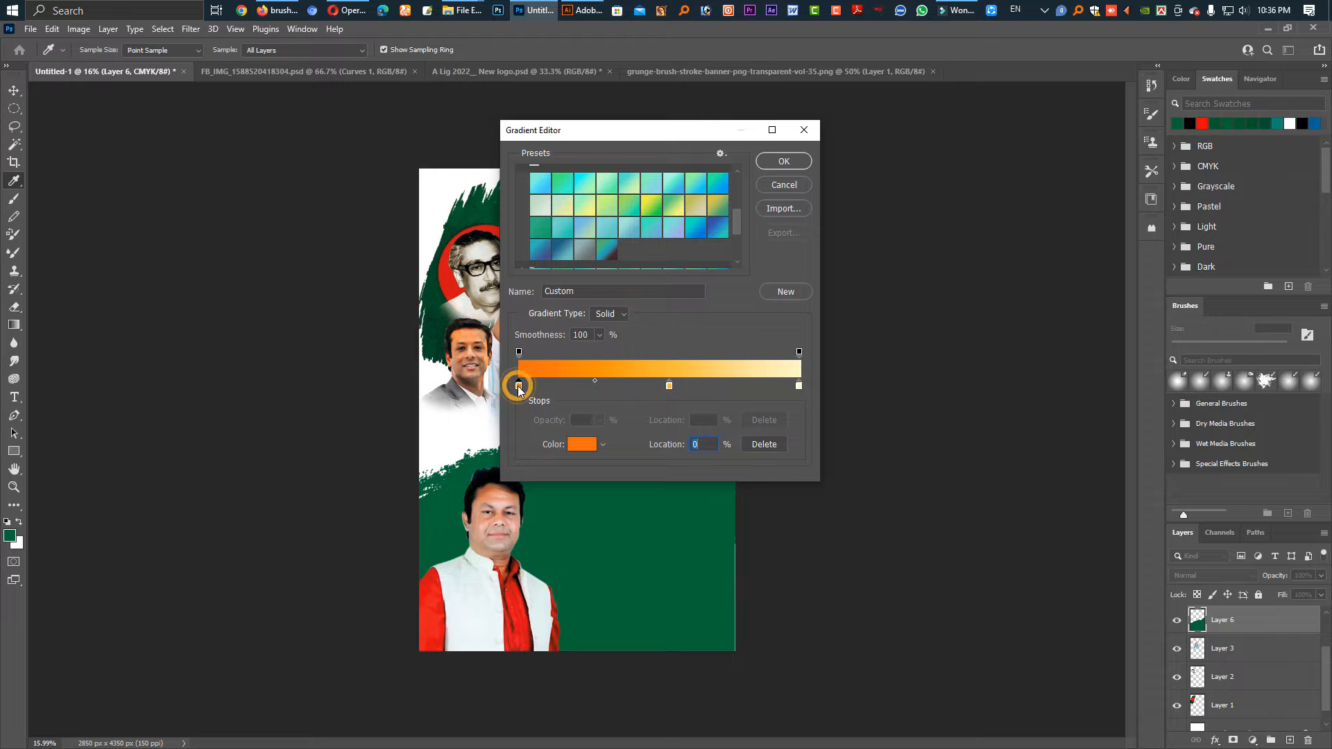
left_click(434, 288)
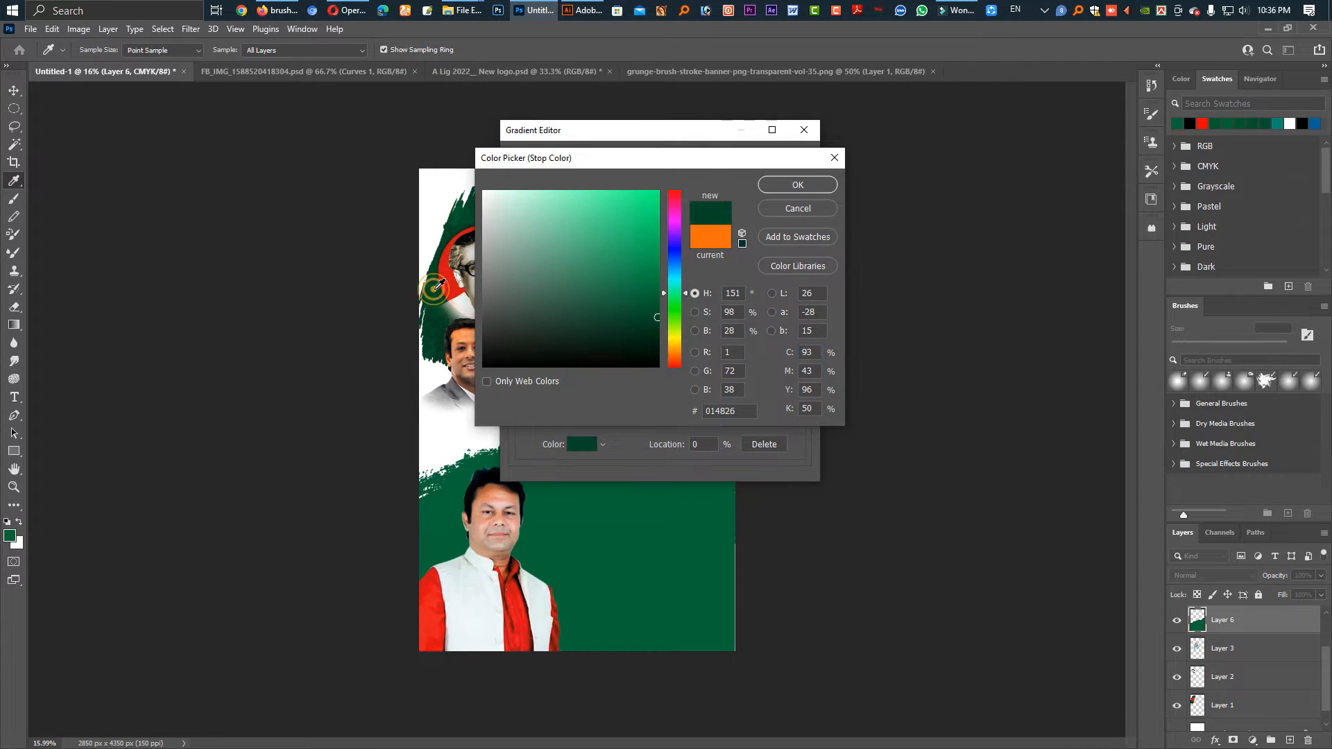
left_click(798, 184)
- Set the gradient's middle colour stop at 54% to the green 007c42
left_click(669, 386)
double_click(669, 386)
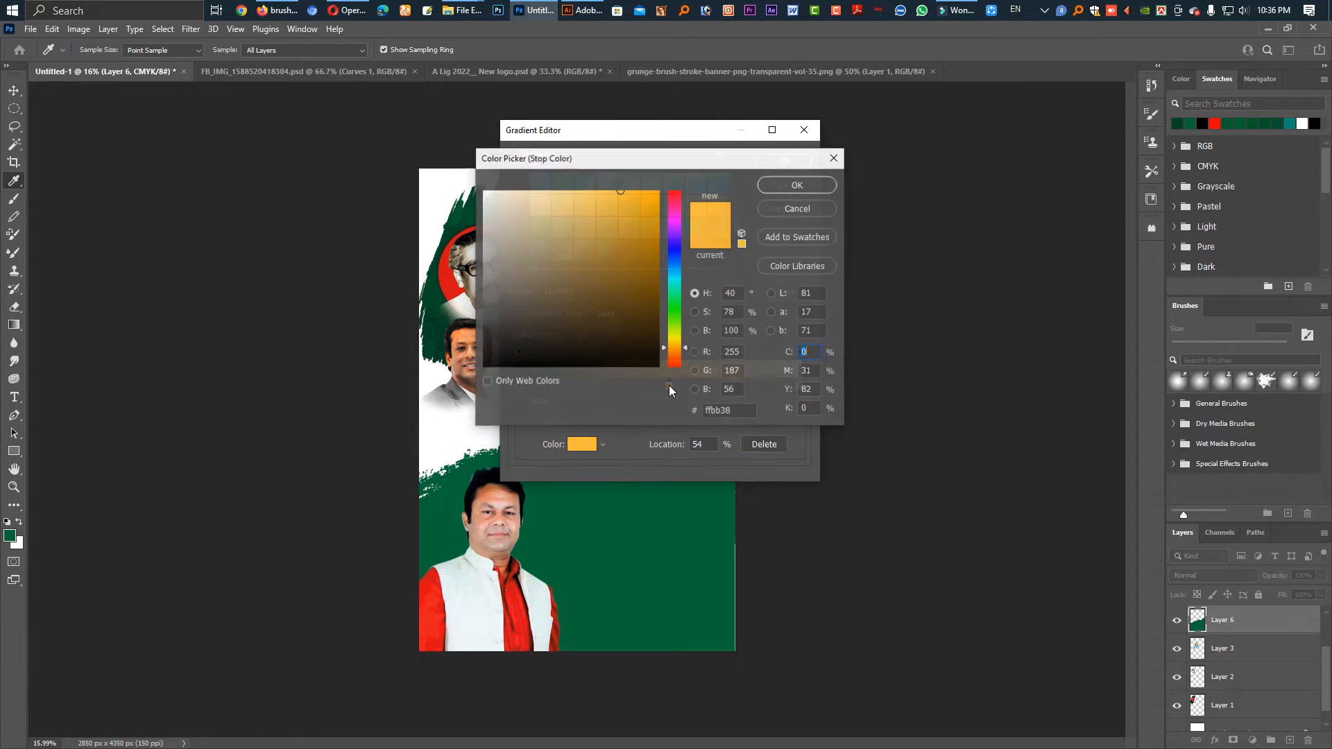
left_click(545, 493)
left_click(660, 266)
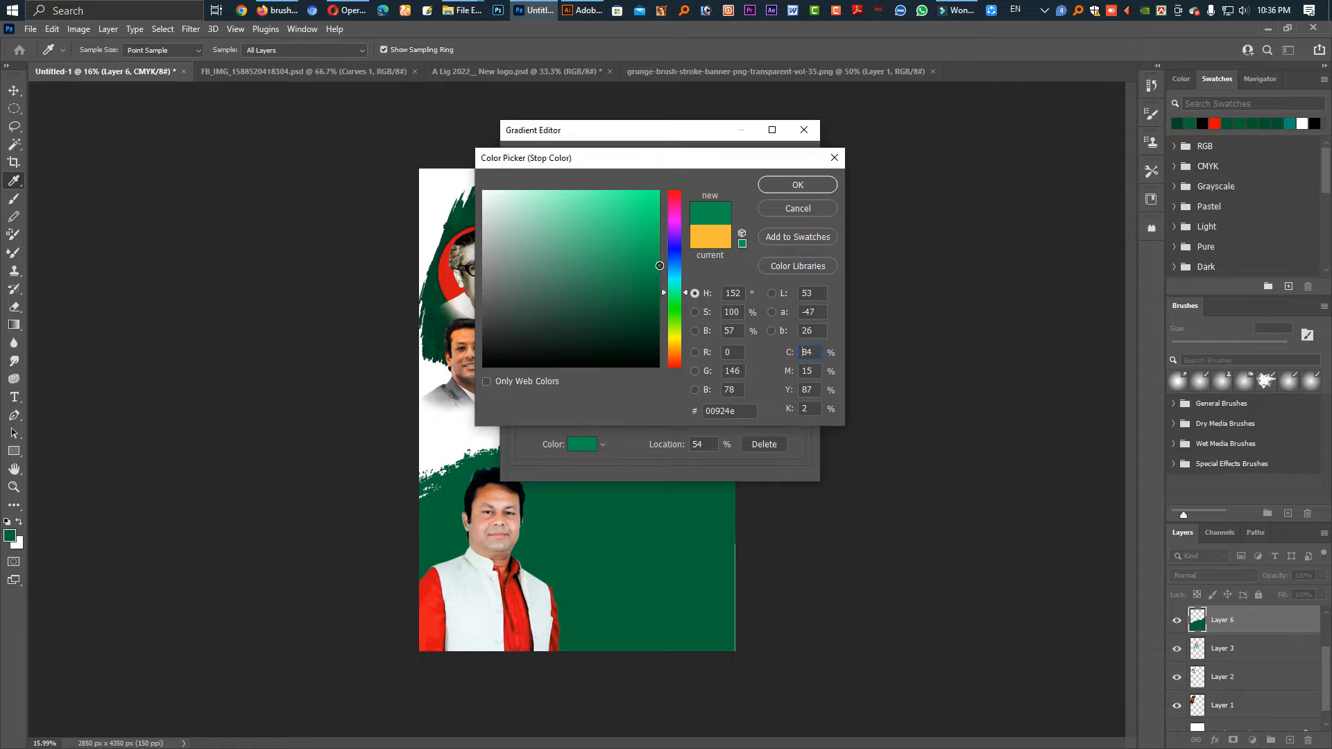
left_click_drag(660, 272, 659, 285)
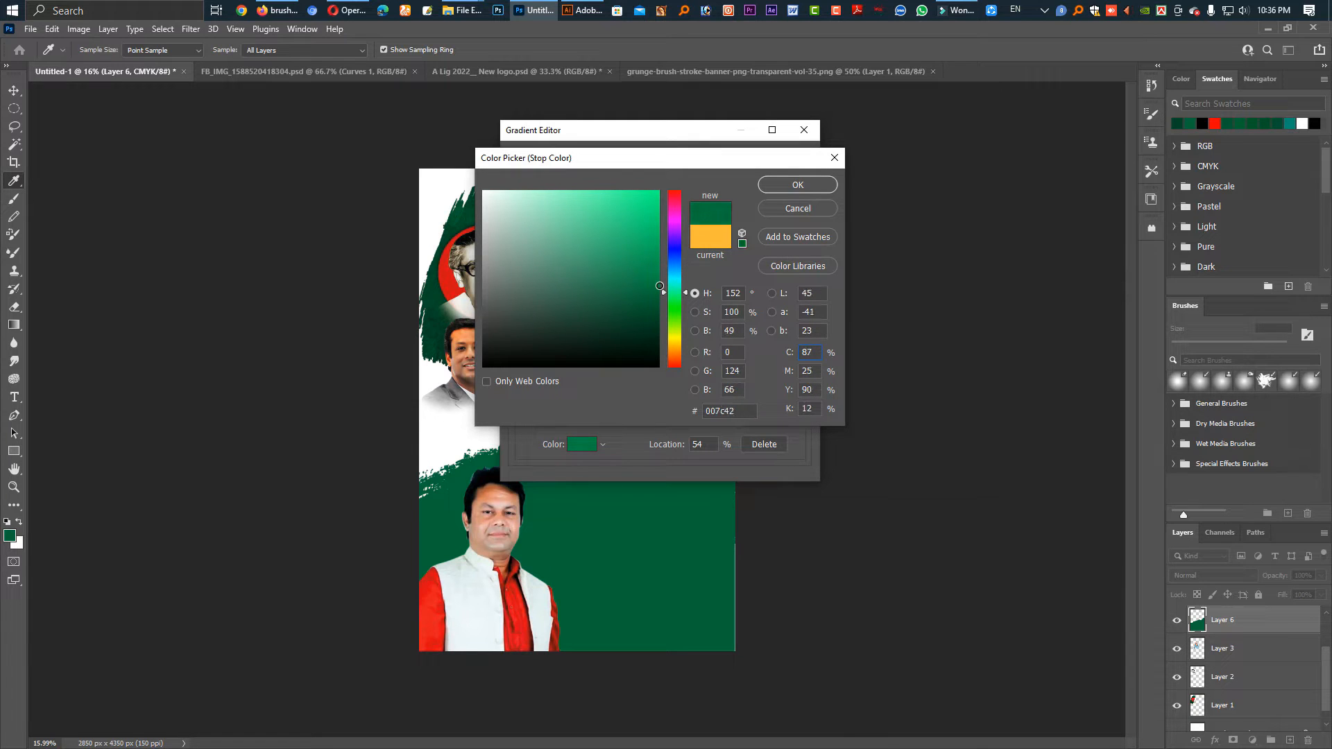
left_click(798, 185)
- Set the gradient's end colour stop at 100% to the brighter green 009936 and accept the gradient
double_click(800, 386)
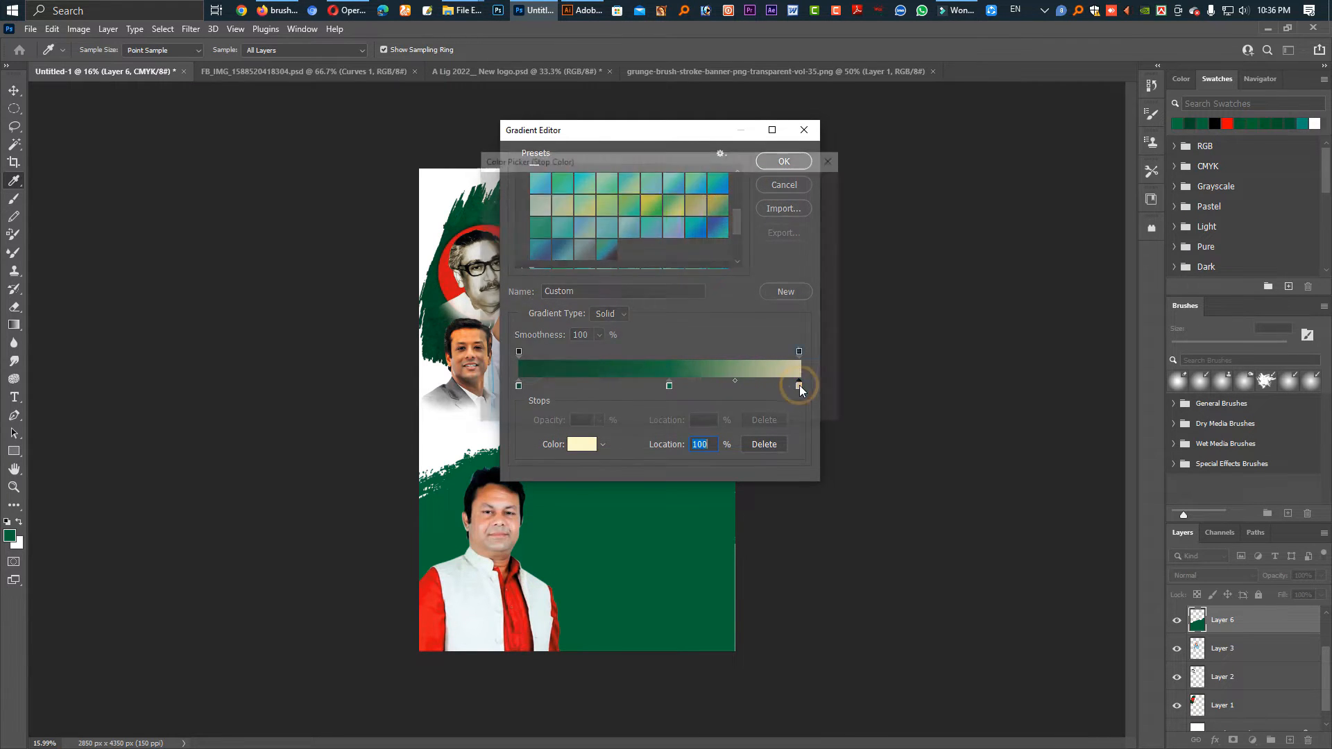
left_click(673, 299)
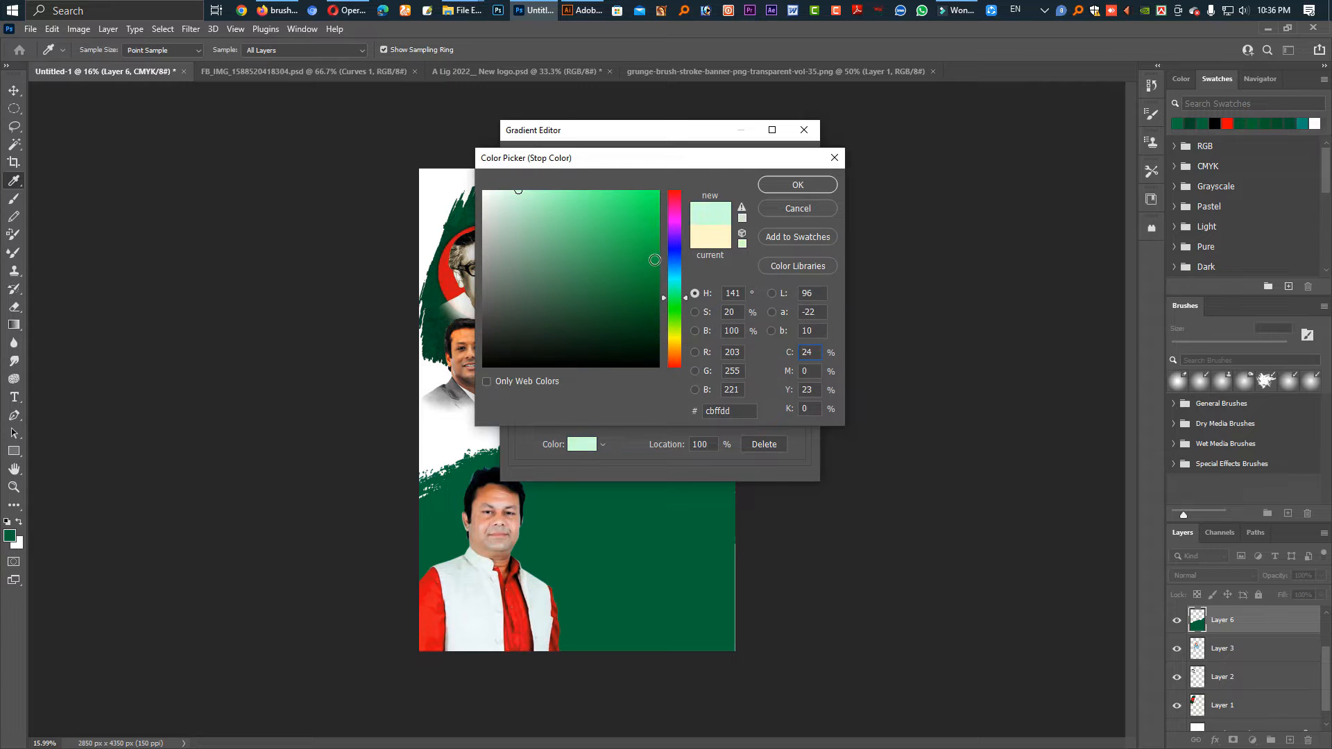
left_click(660, 267)
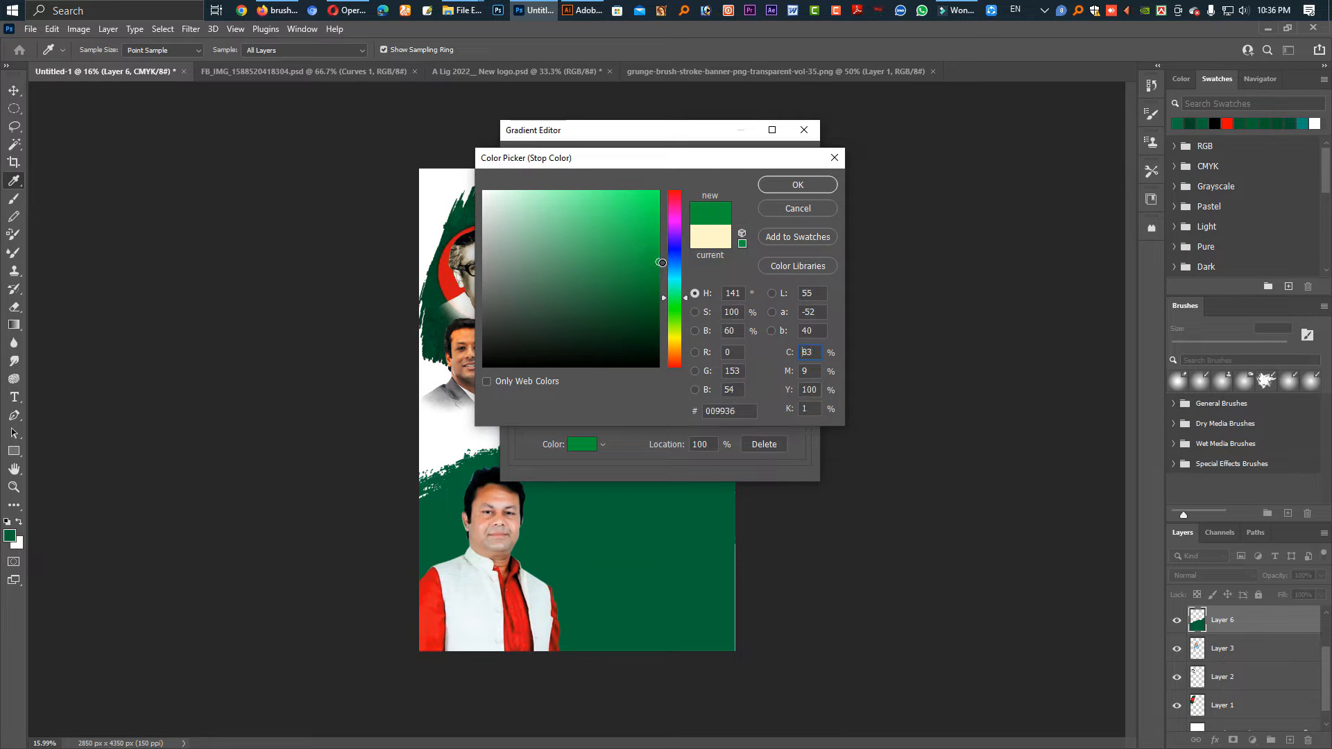
left_click(798, 185)
left_click(781, 166)
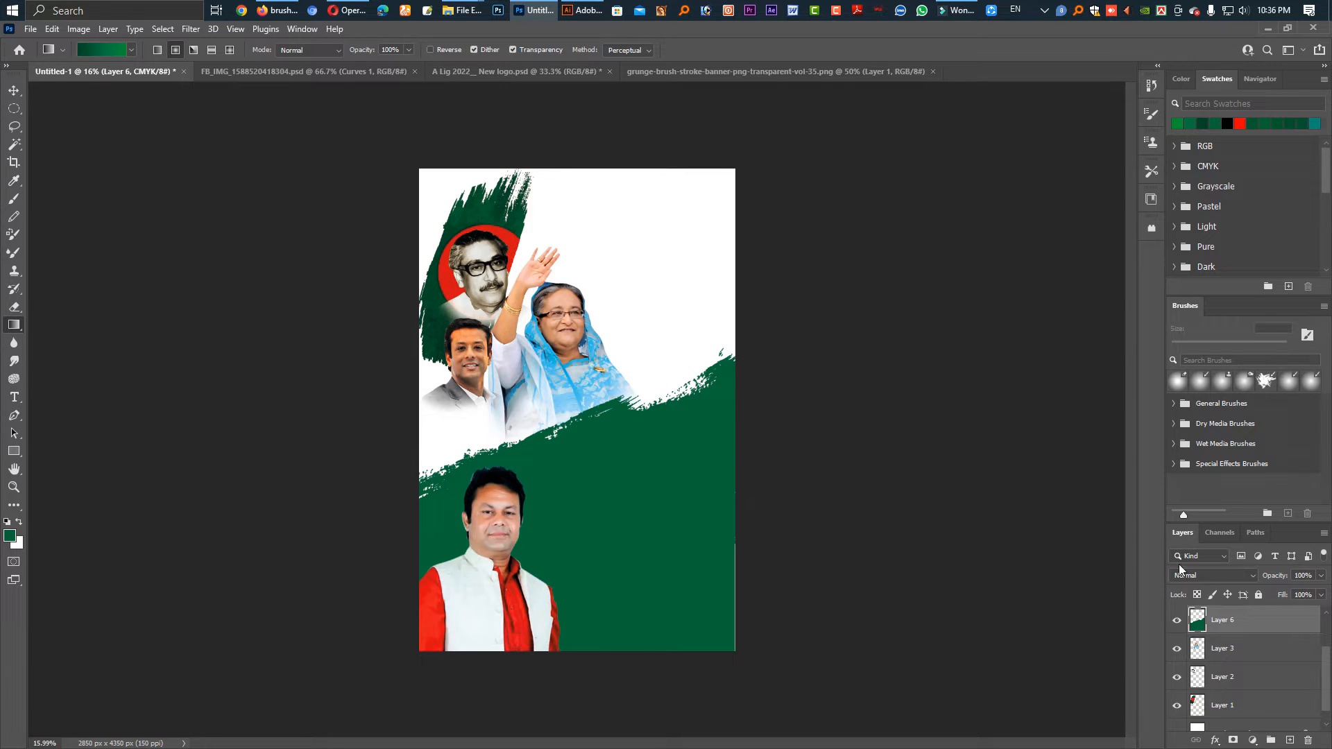
- Load the outline of Layer 6 as a selection and fill the shape with the green radial gradient
left_click(1198, 620, "ctrl")
left_click_drag(753, 359, 409, 648)
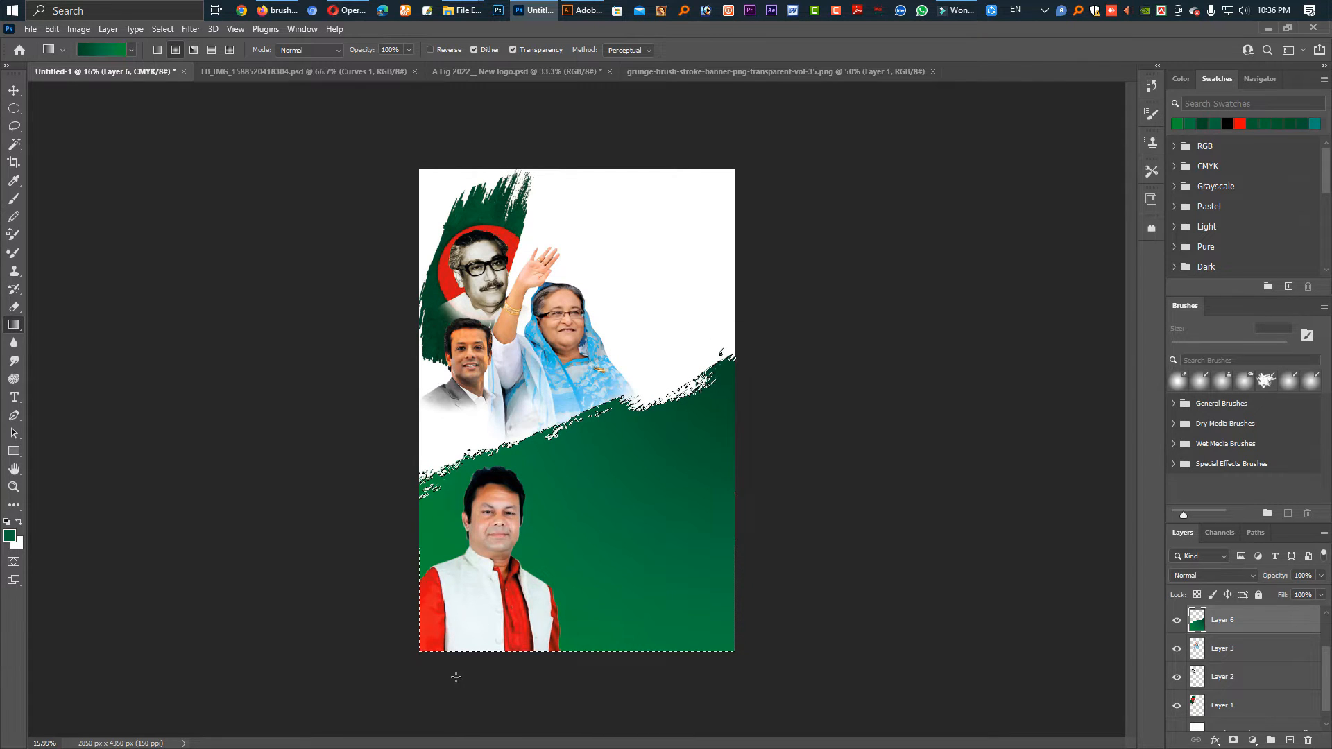
left_click_drag(455, 677, 654, 458)
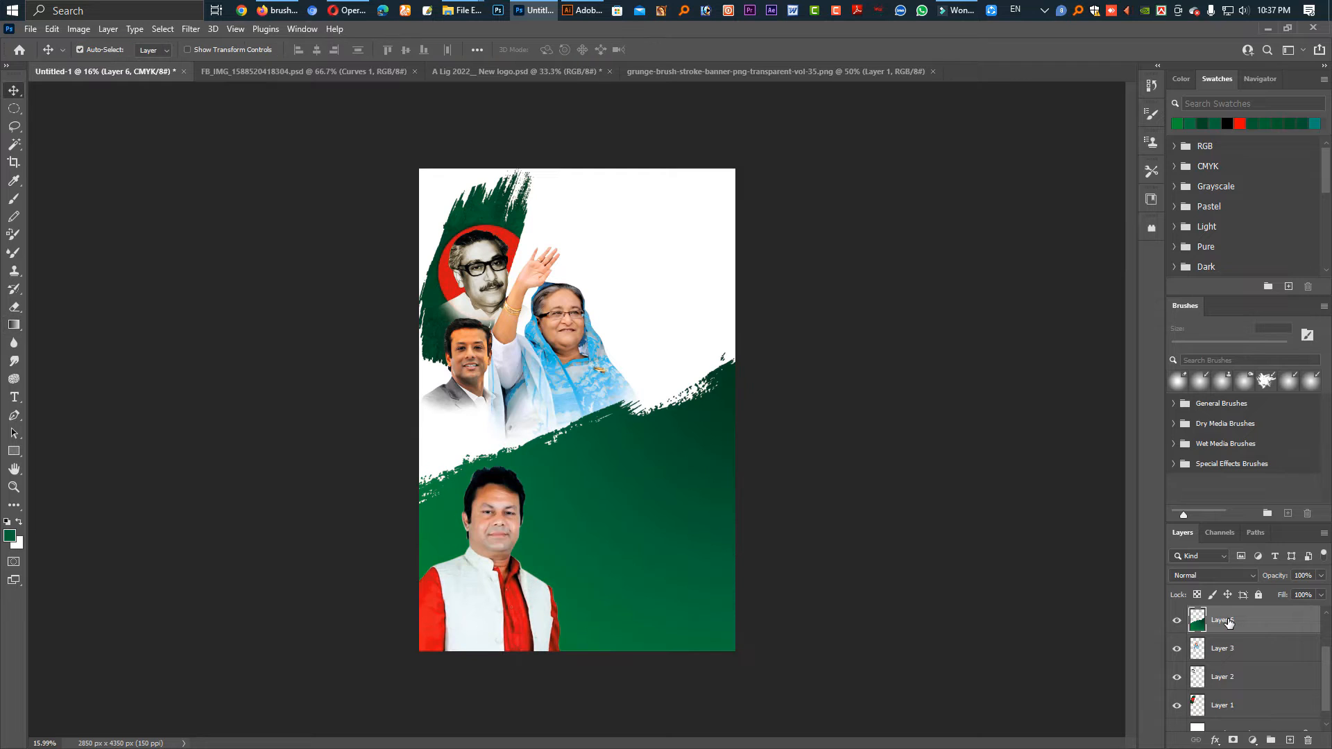
- Enable Bevel & Emboss with Texture in the layer style of Layer 6 and show the Texture settings clear of the artwork
right_click(1228, 622)
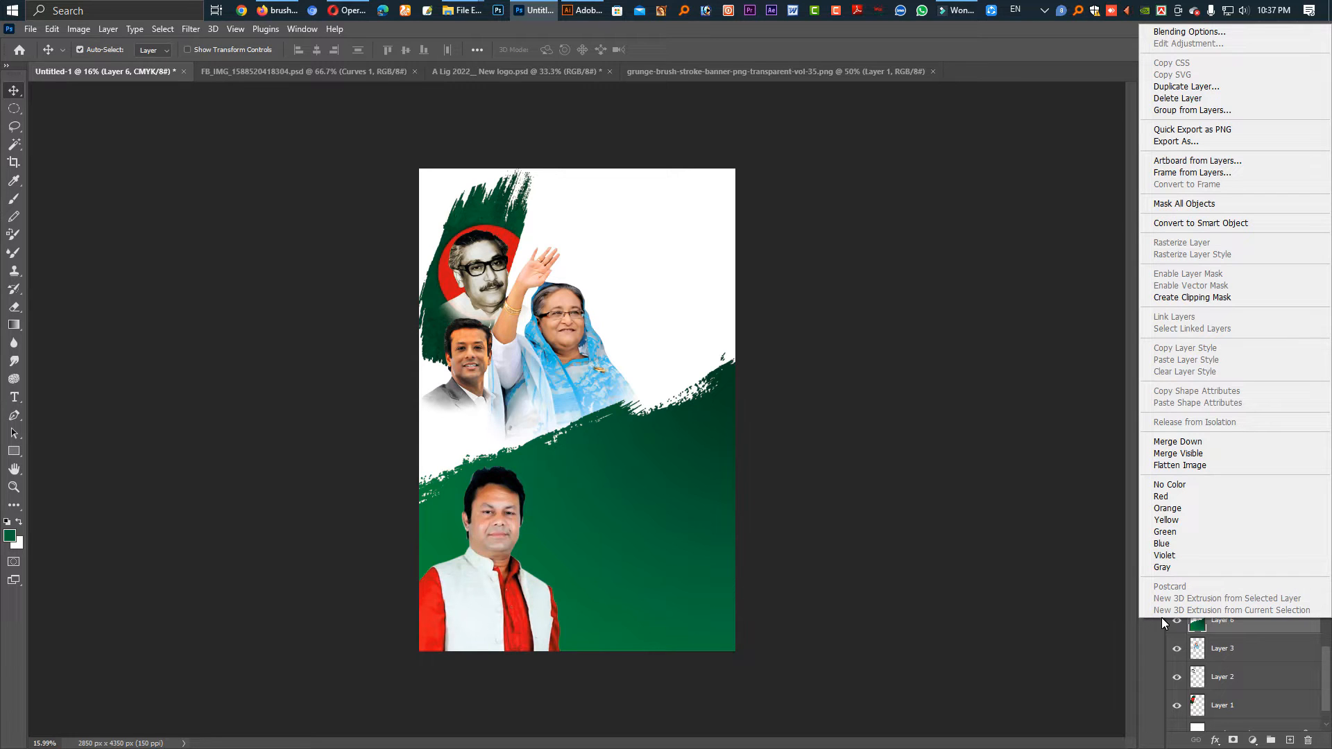
left_click(1190, 32)
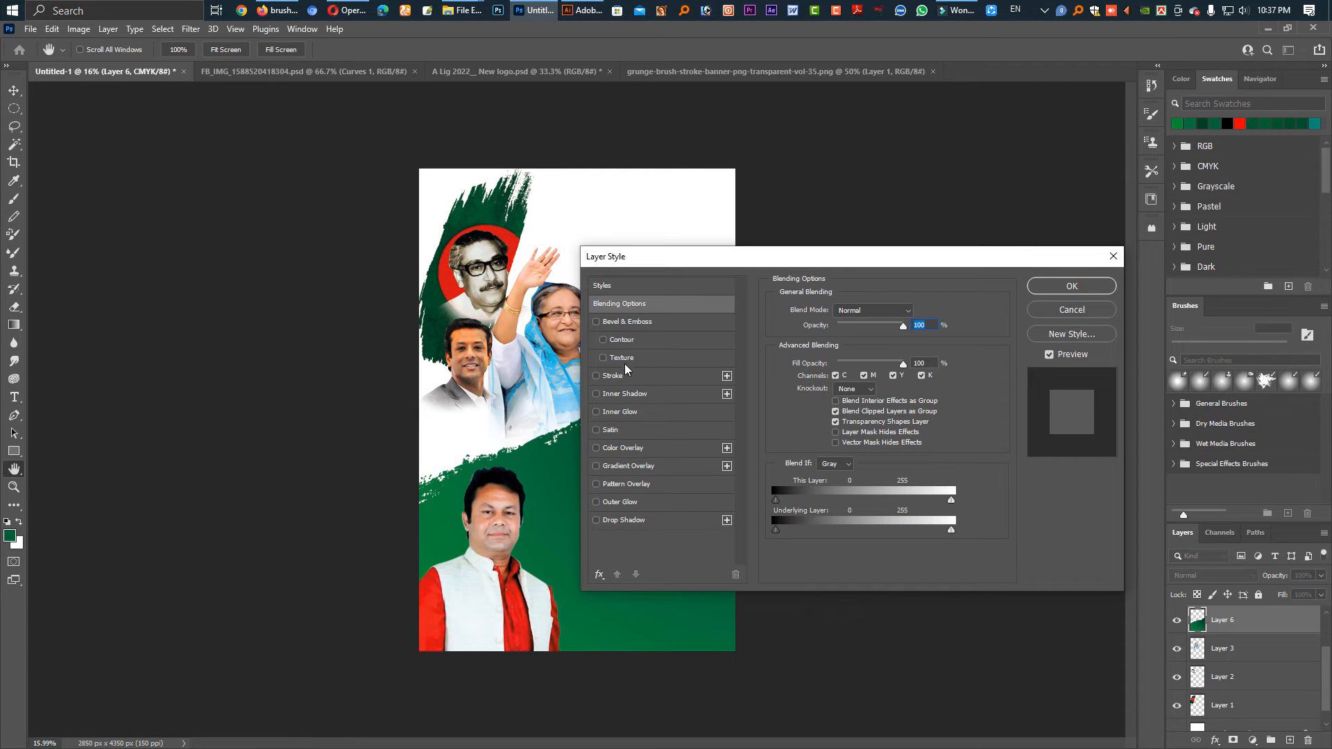
left_click(603, 358)
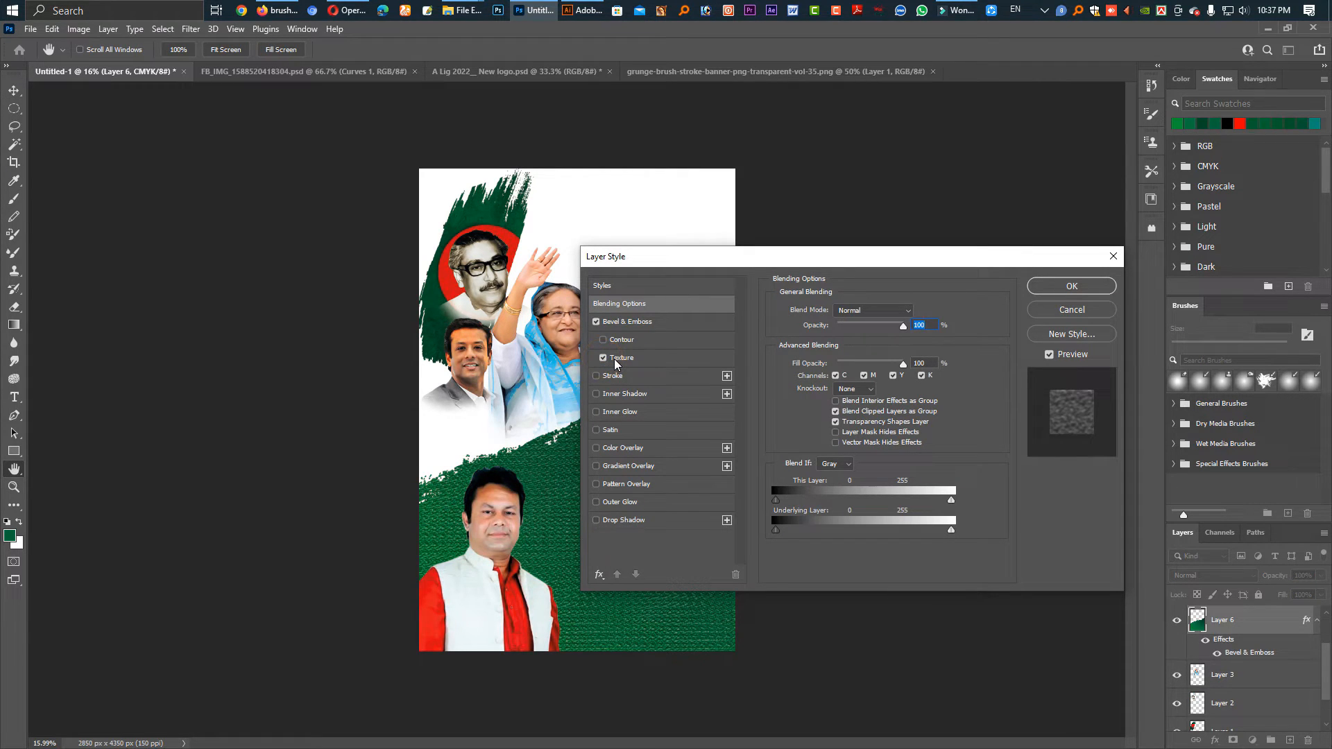
left_click(622, 358)
left_click_drag(725, 258, 862, 218)
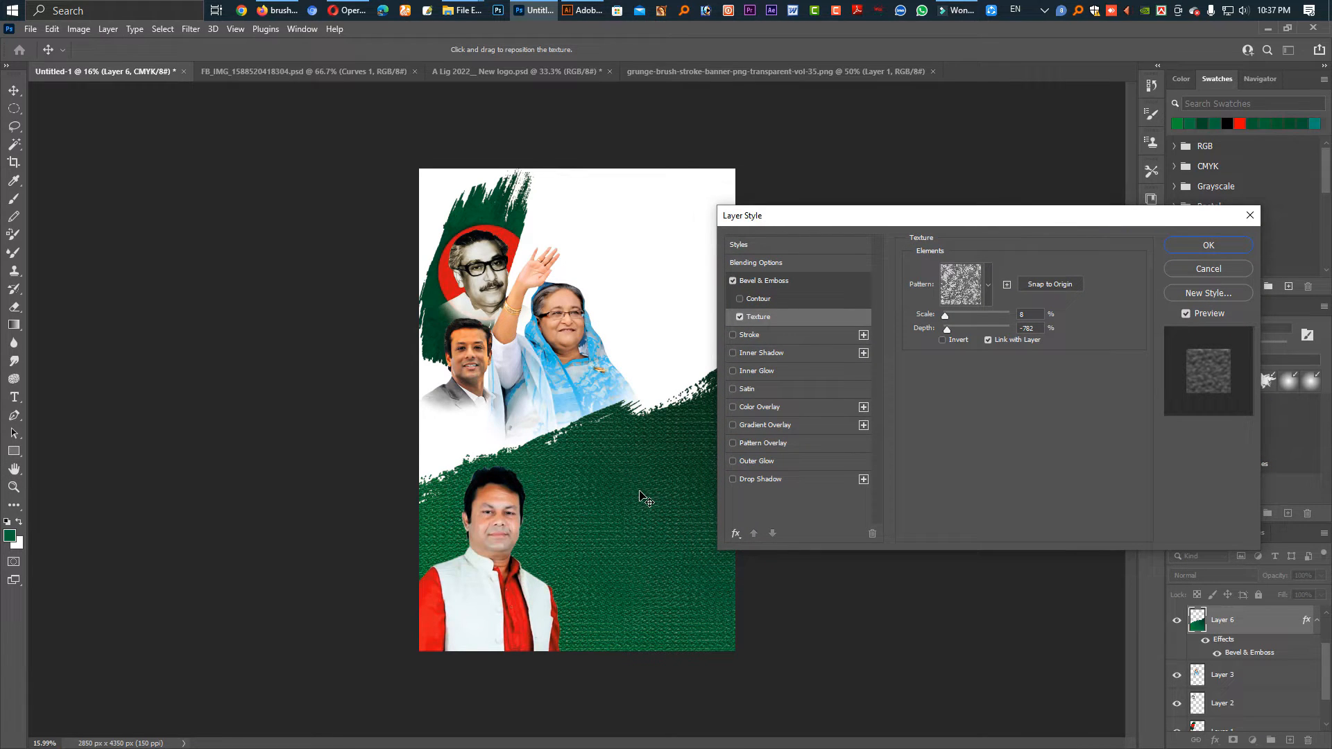
- Set Layer 6's texture to scale 15%, depth +103%, inverted and unlinked, with the blue Water pattern, and apply the layer style
left_click_drag(952, 325, 979, 330)
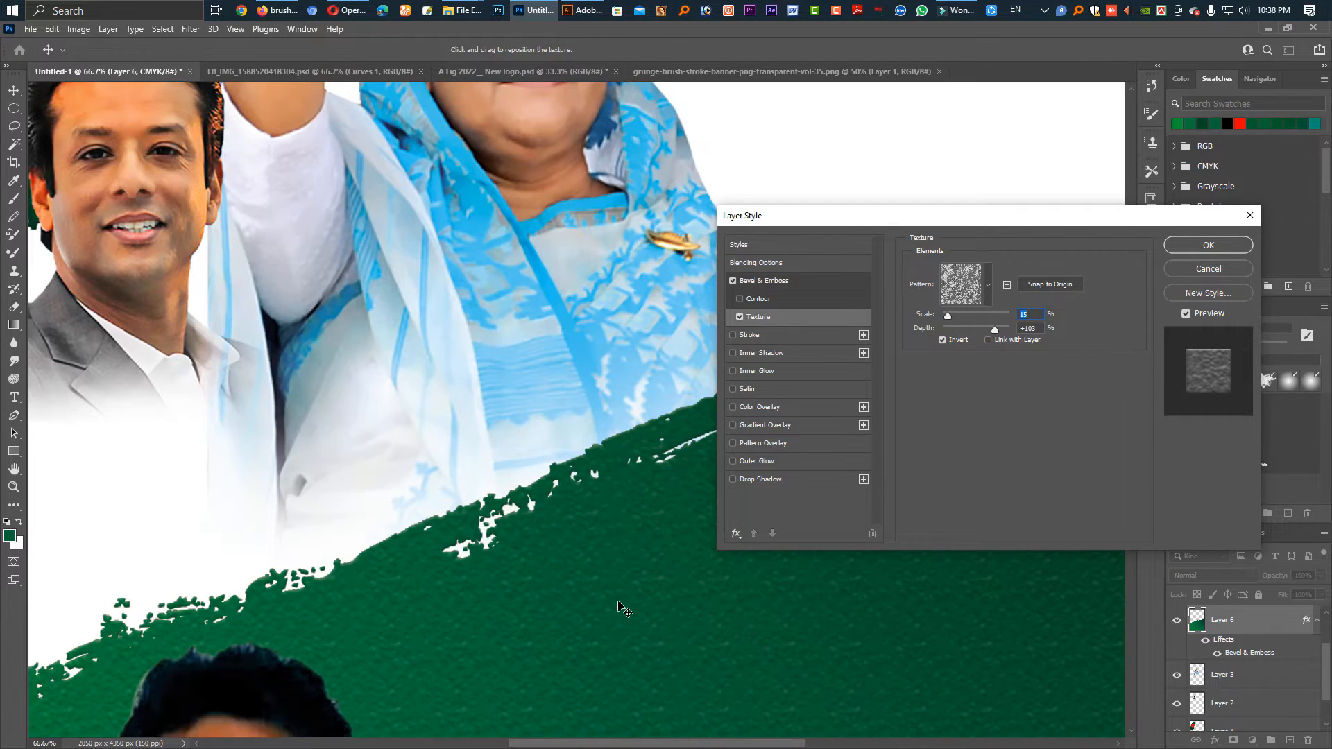
left_click(974, 292)
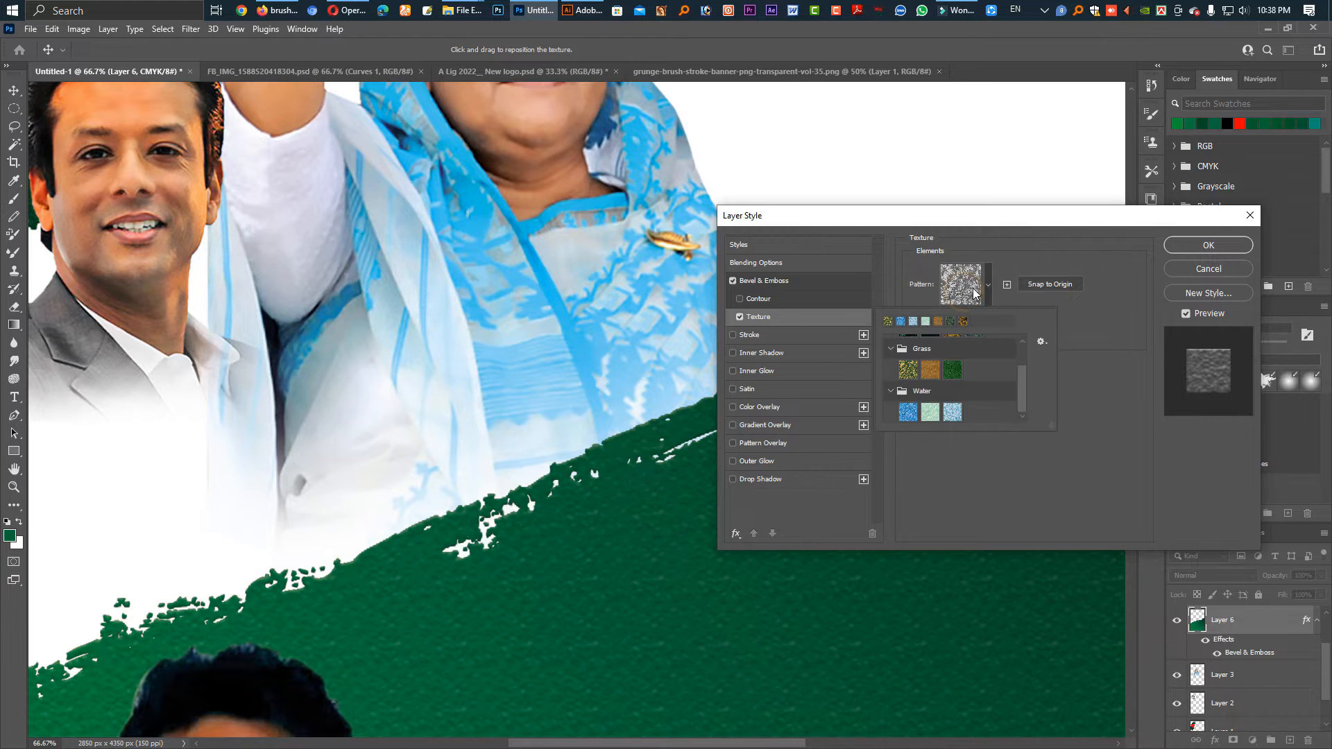
scroll(947, 406, "up", 2)
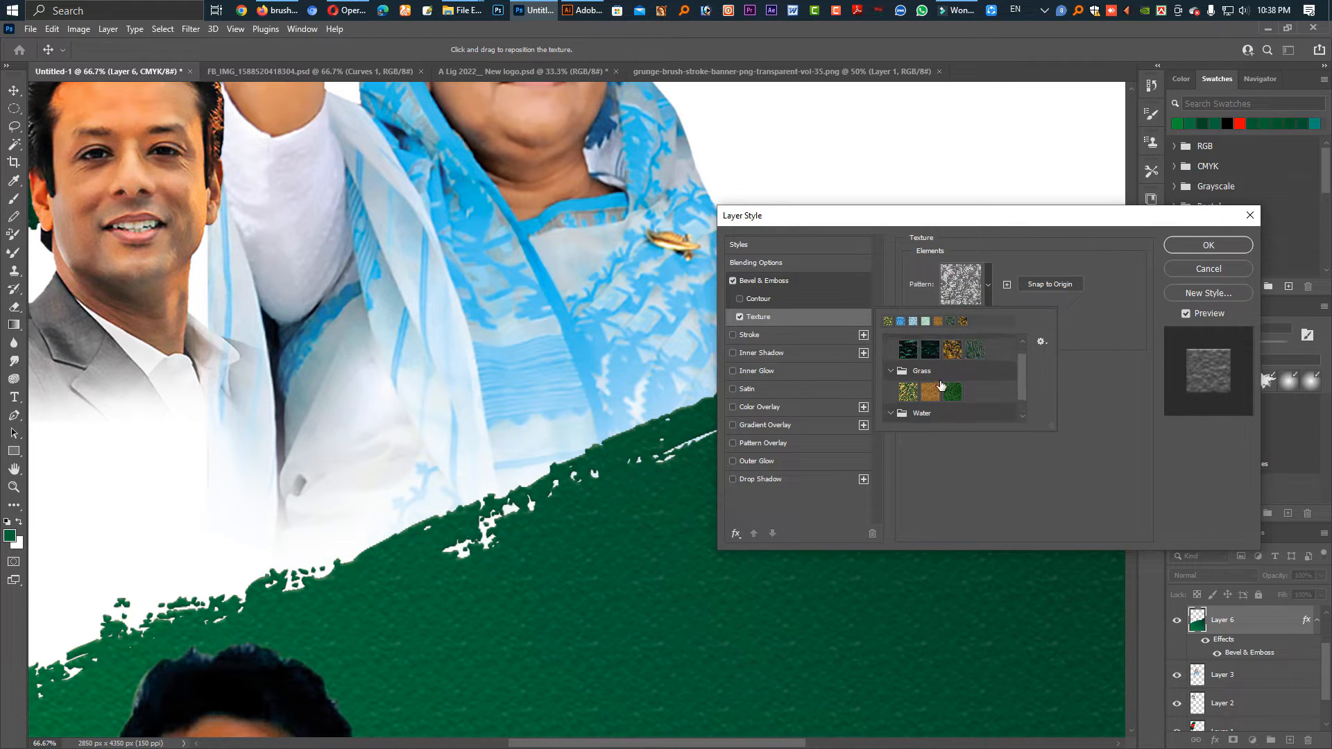
left_click(910, 367)
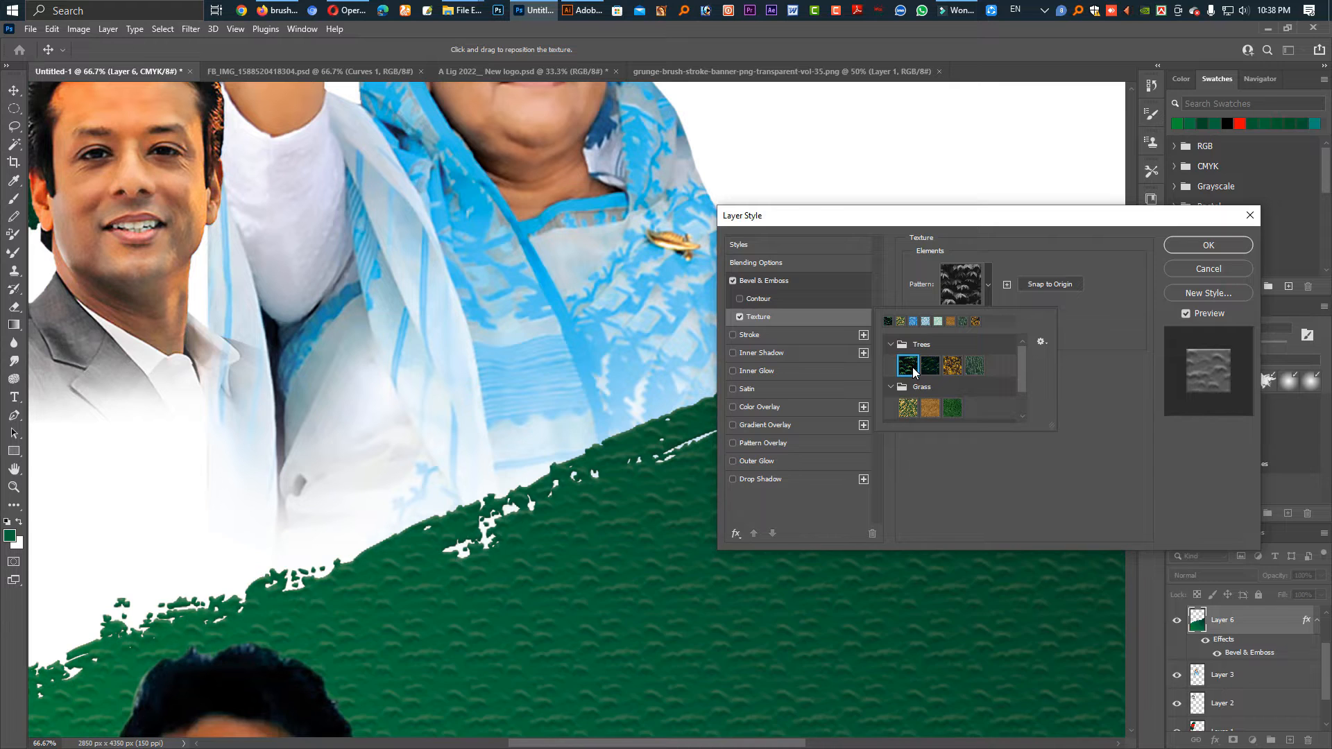
scroll(913, 378, "down", 1)
left_click(904, 413)
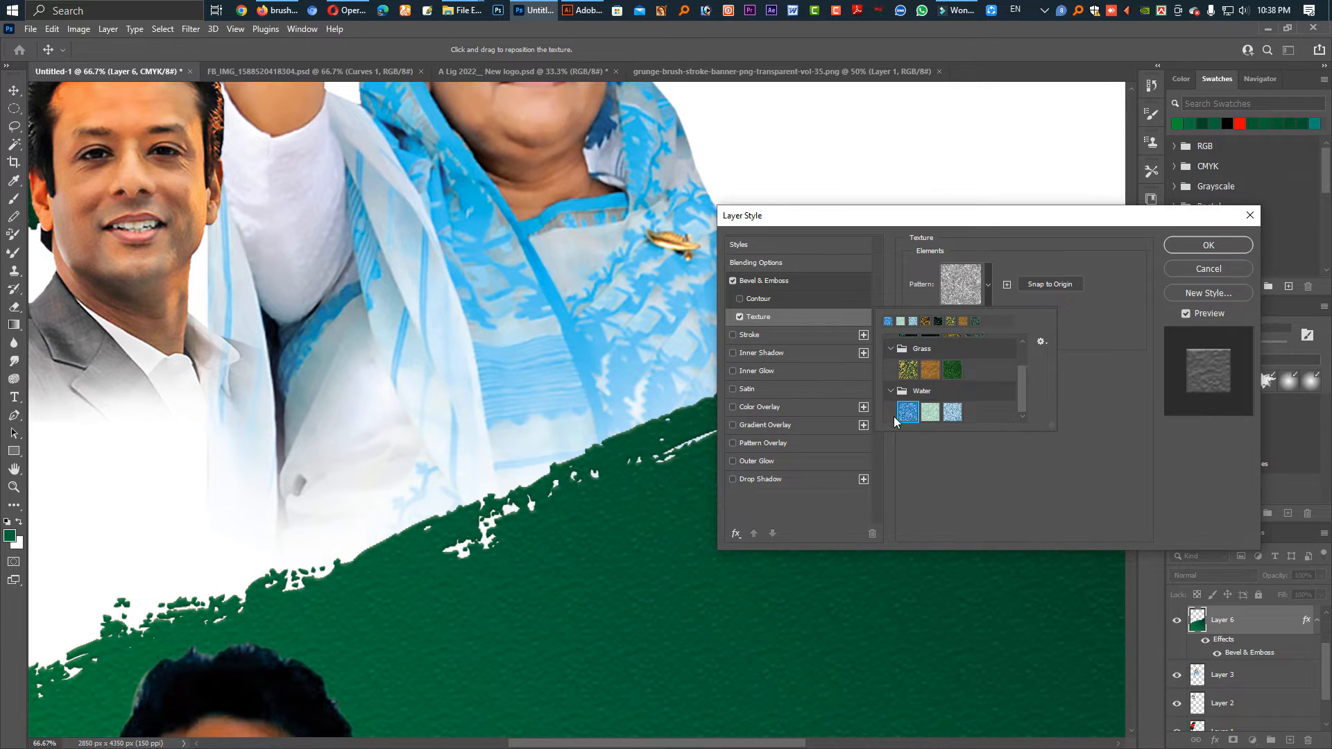
left_click(1190, 249)
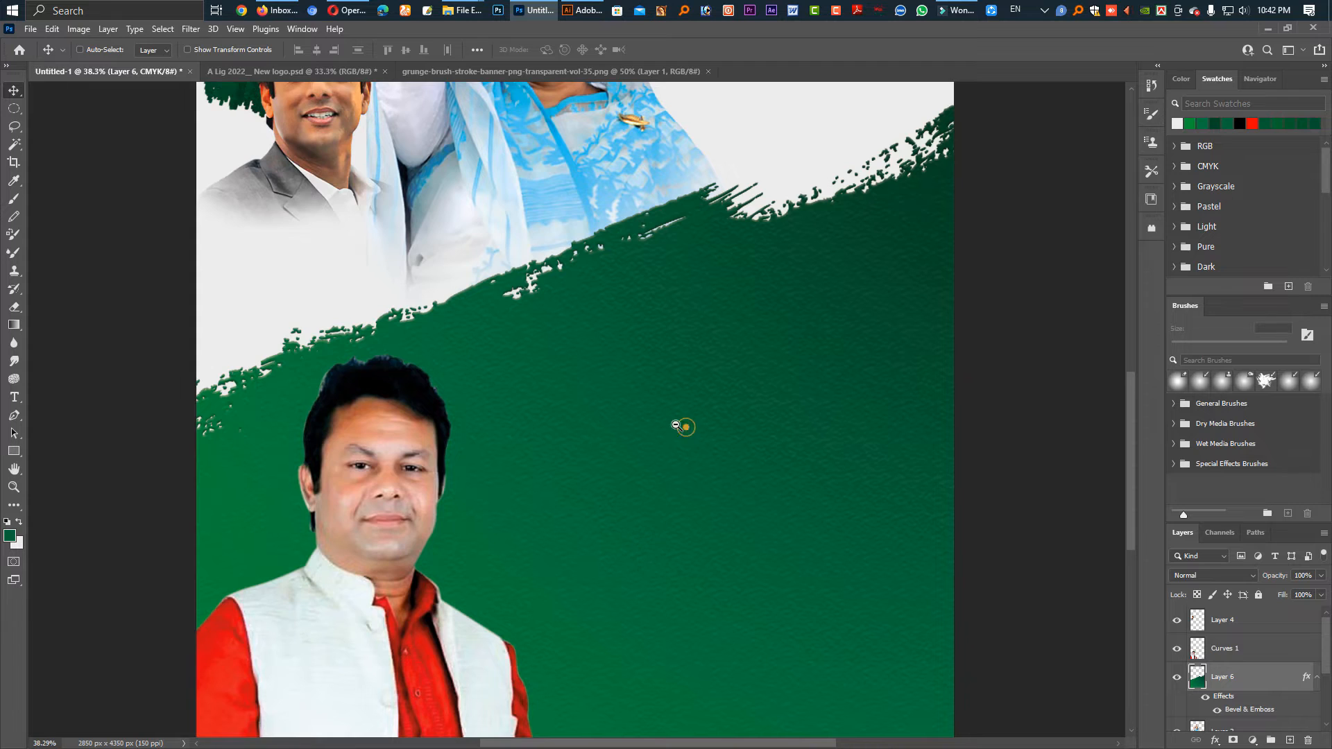
- Copy the black grunge brush stroke into the poster, enlarge it to about 329% and rotate it about 114° over the upper-left corner
key("ctrl+0")
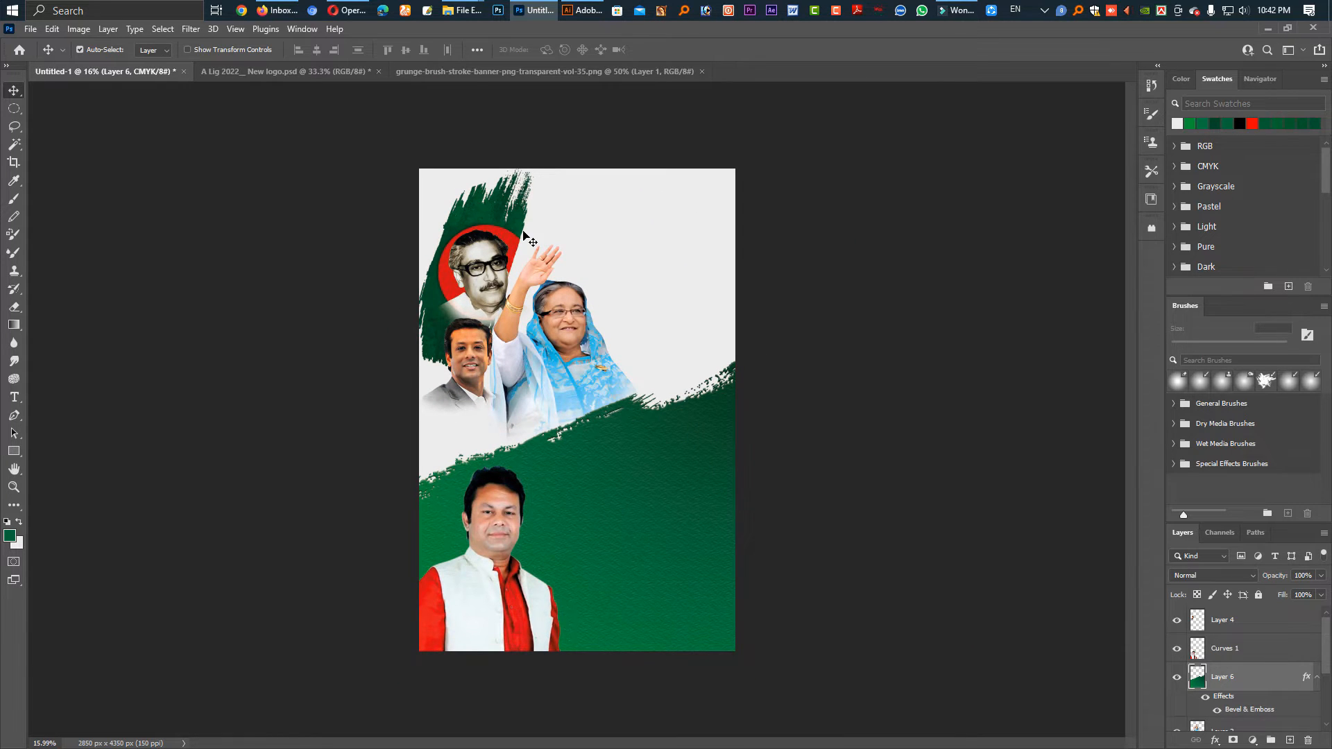
left_click(527, 71)
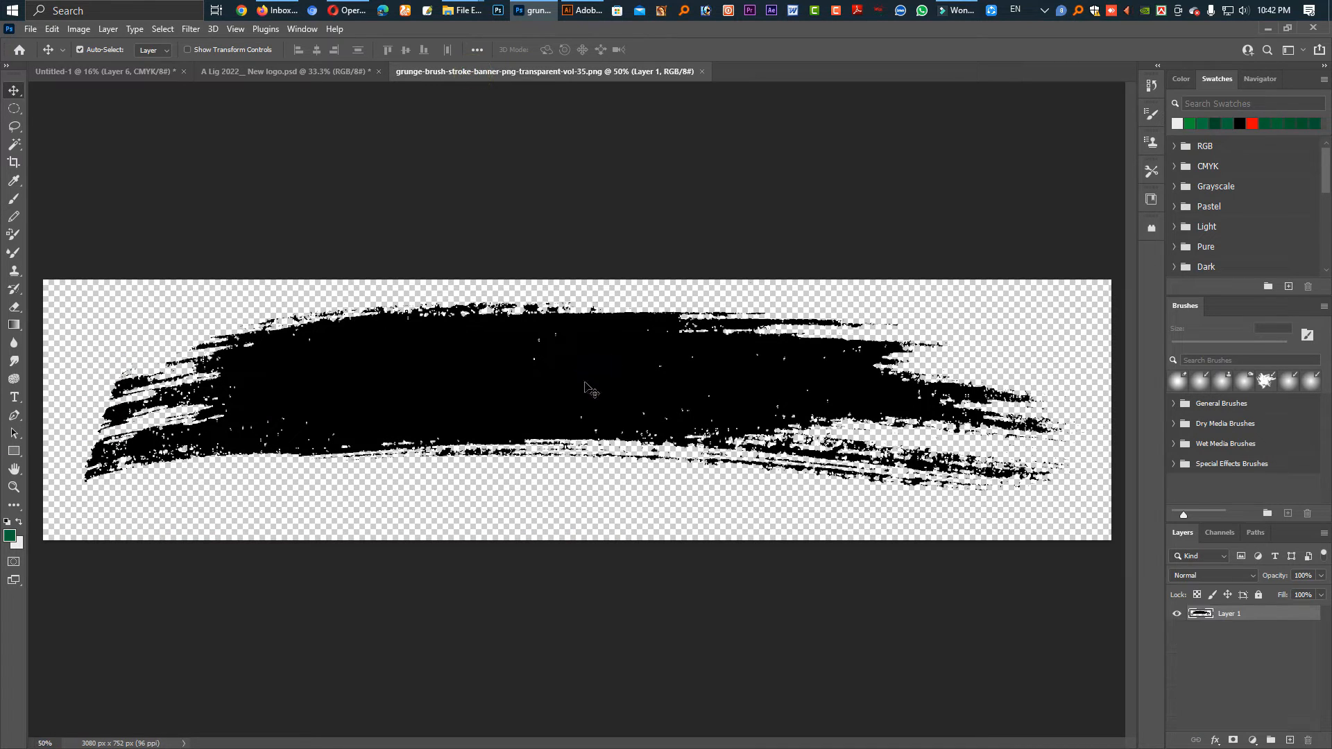
mouse_move(570, 385)
left_mouse_down()
mouse_move(342, 88)
mouse_move(150, 78)
mouse_move(676, 232)
mouse_move(628, 195)
mouse_move(590, 232)
mouse_move(678, 286)
left_mouse_up()
key("ctrl+t")
mouse_move(802, 318)
left_mouse_down()
mouse_move(842, 300)
mouse_move(778, 158)
mouse_move(753, 137)
left_mouse_up()
left_click_drag(709, 274, 422, 217)
mouse_move(543, 261)
left_mouse_down()
mouse_move(406, 158)
mouse_move(424, 162)
left_mouse_up()
key("Return")
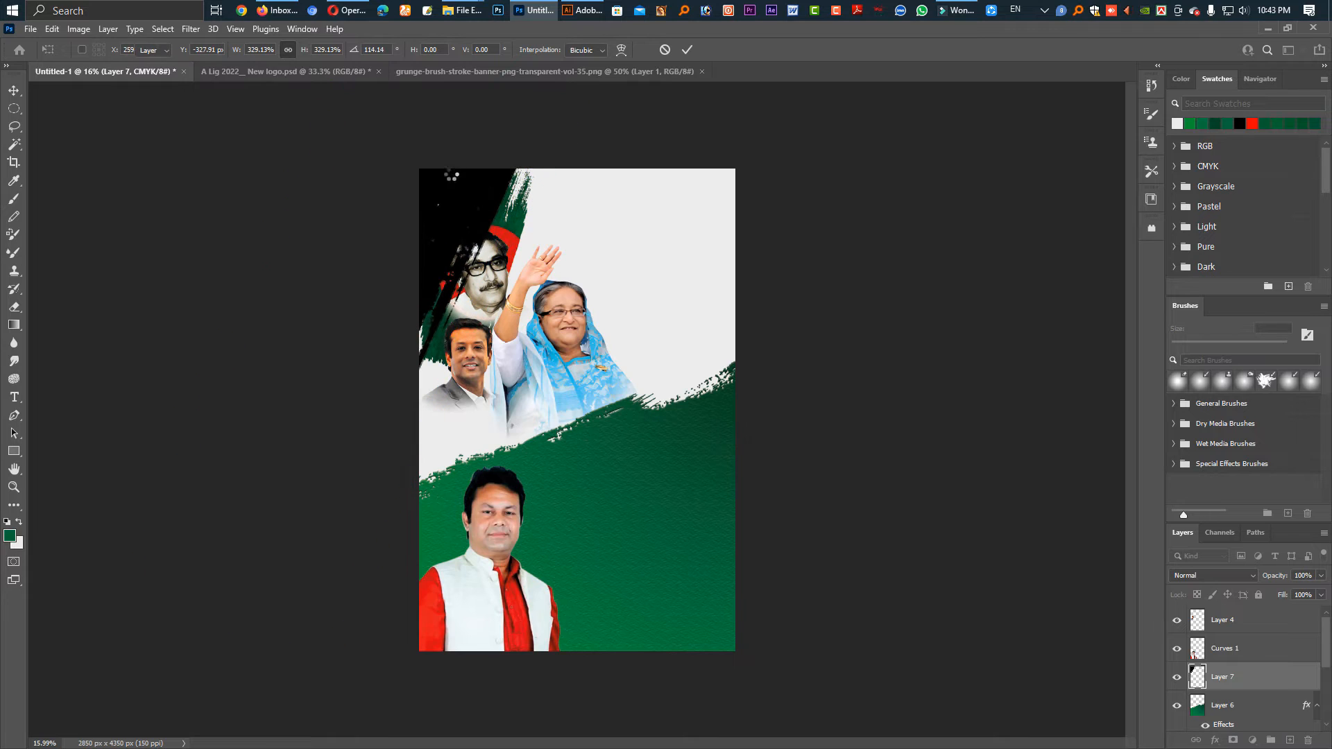
- Send the black brush stroke behind the portraits, scale it to about 64% and reposition it at the poster's upper-left corner
key("ctrl+shift+bracketleft")
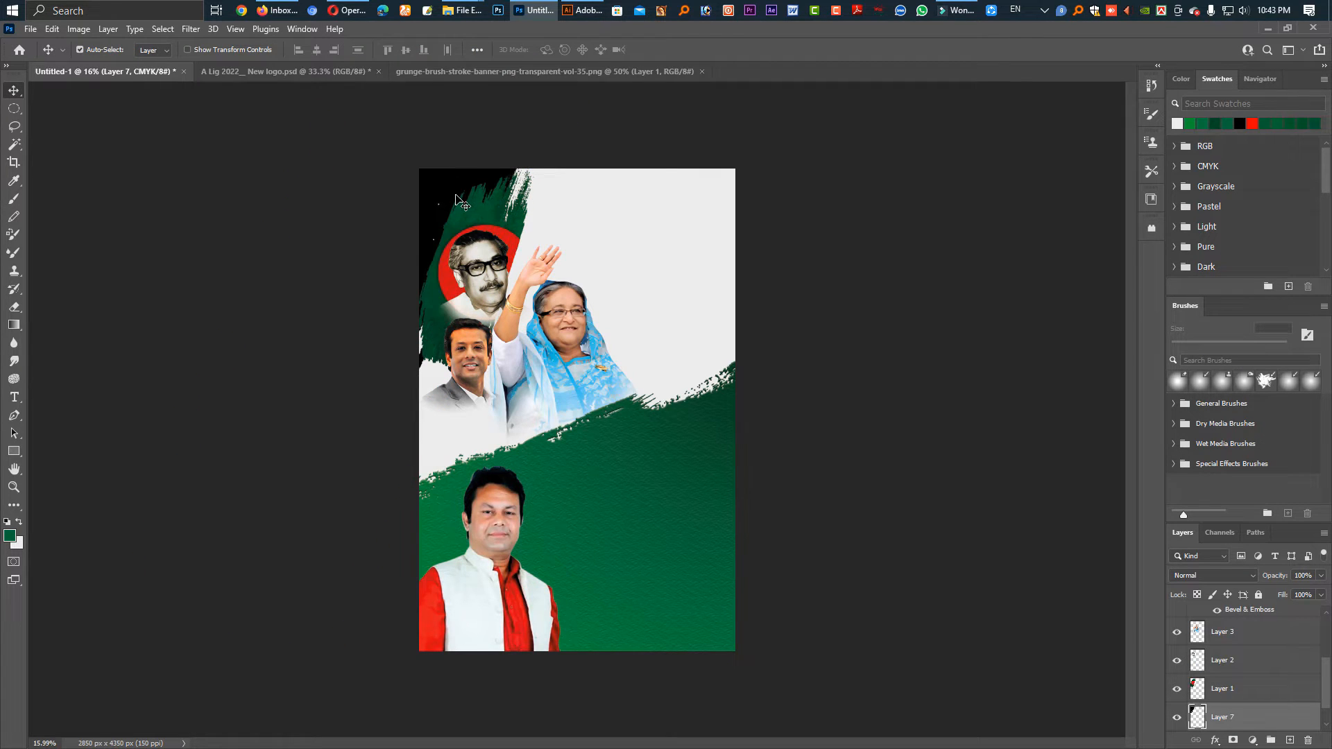
key("ctrl+t")
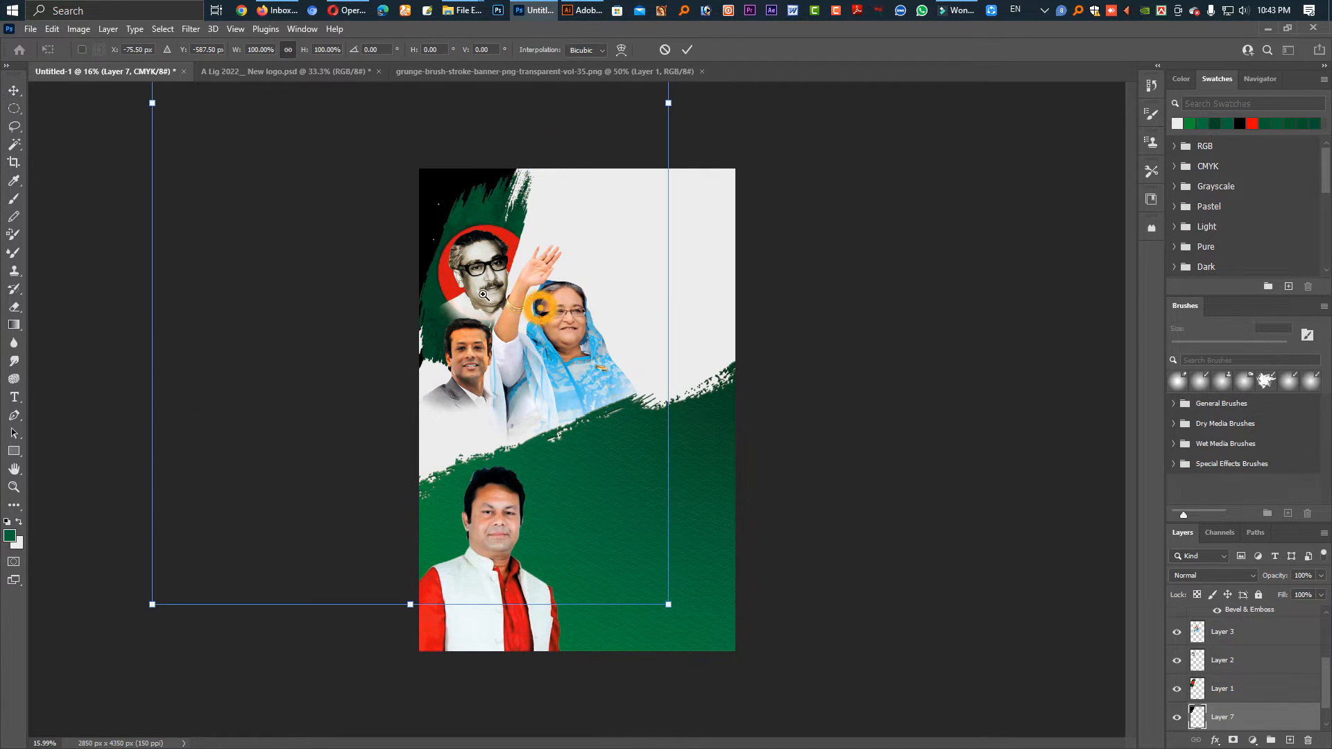
left_click_drag(410, 606, 326, 230)
left_click_drag(339, 179, 447, 349)
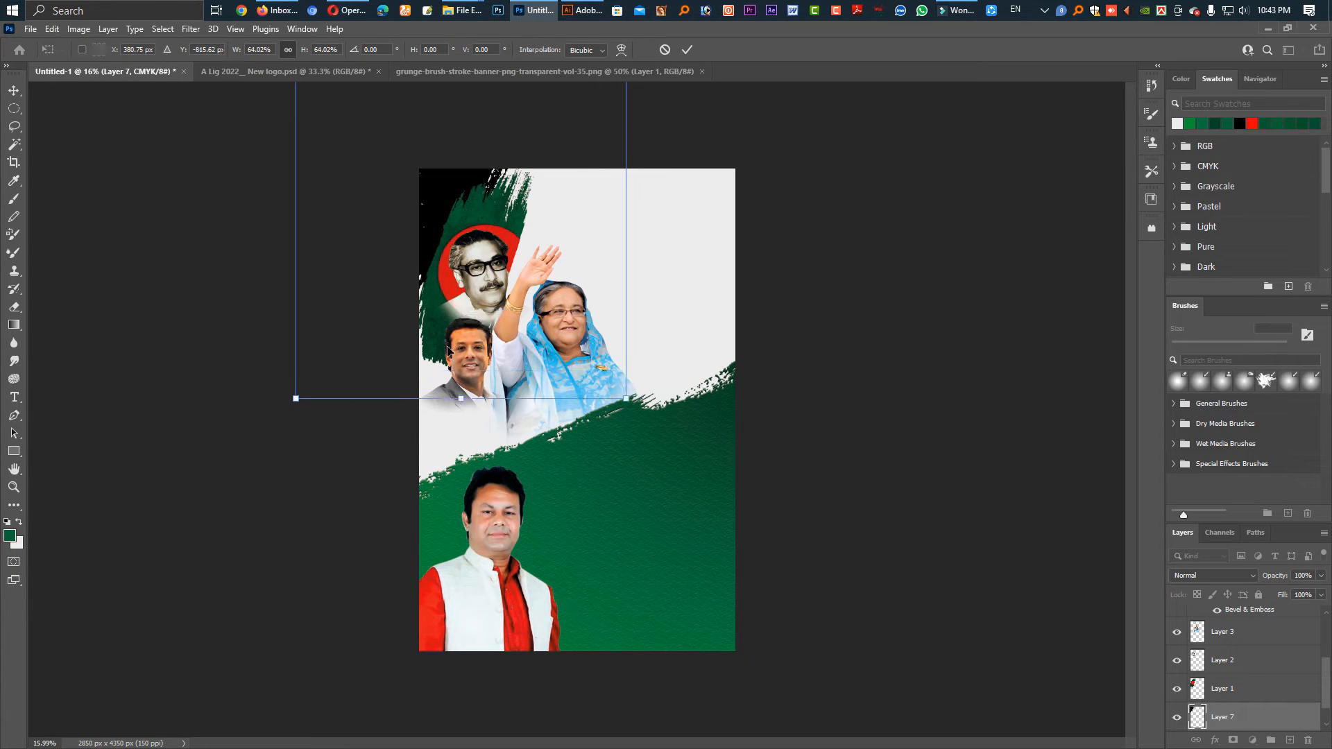
left_click_drag(436, 183, 477, 155)
key("Return")
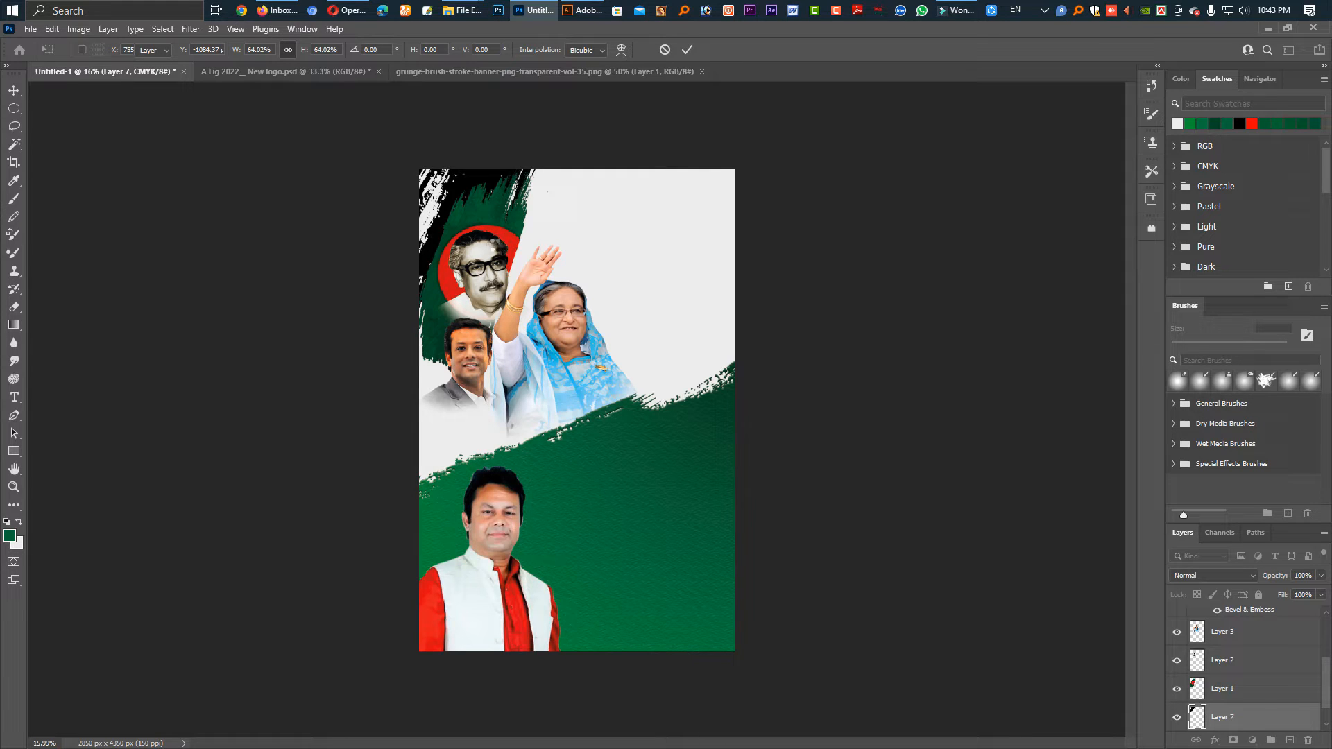
- Lower the brush stroke layer's opacity to 20% and shift the stroke slightly up and to the right
key("2")
key("ctrl+t")
left_click_drag(469, 206, 482, 191)
key("Return")
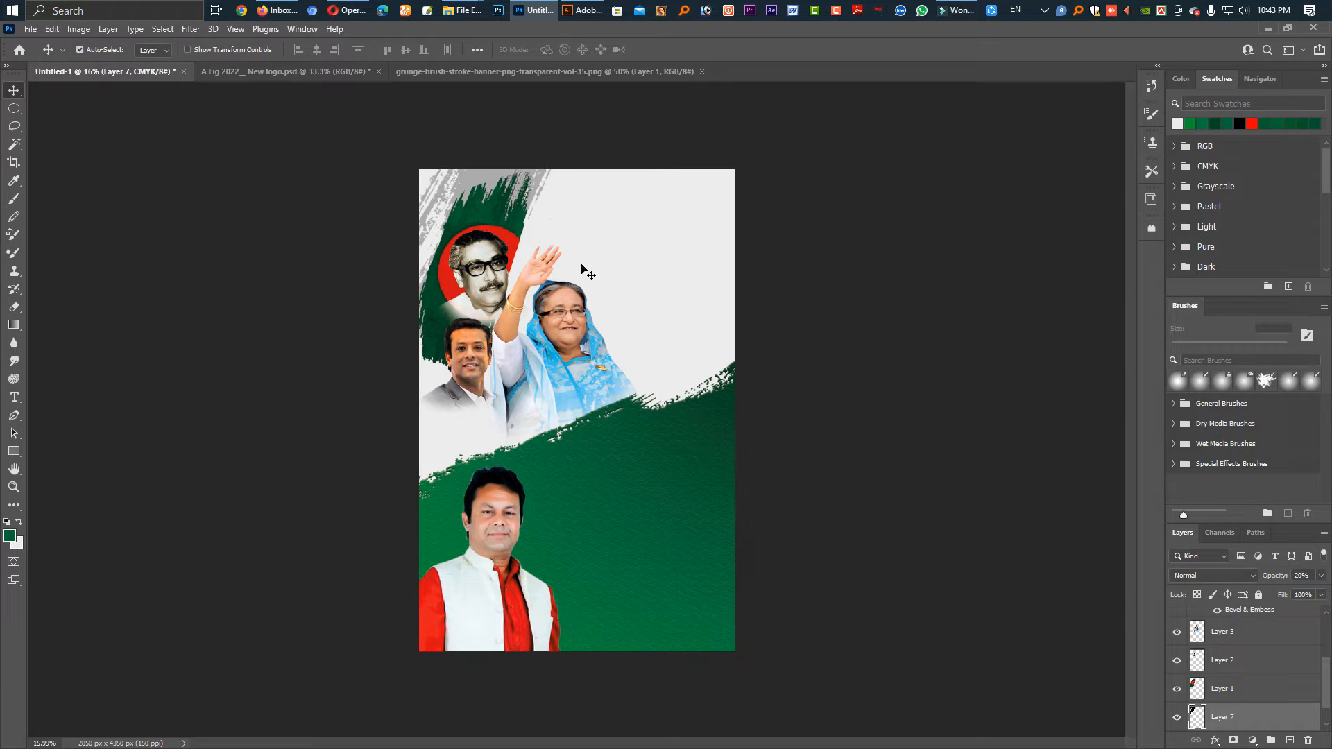
- Save the poster on the computer as a PSD in the Photoshop BAC folder, named with the person's name followed by 2023
key("ctrl+s")
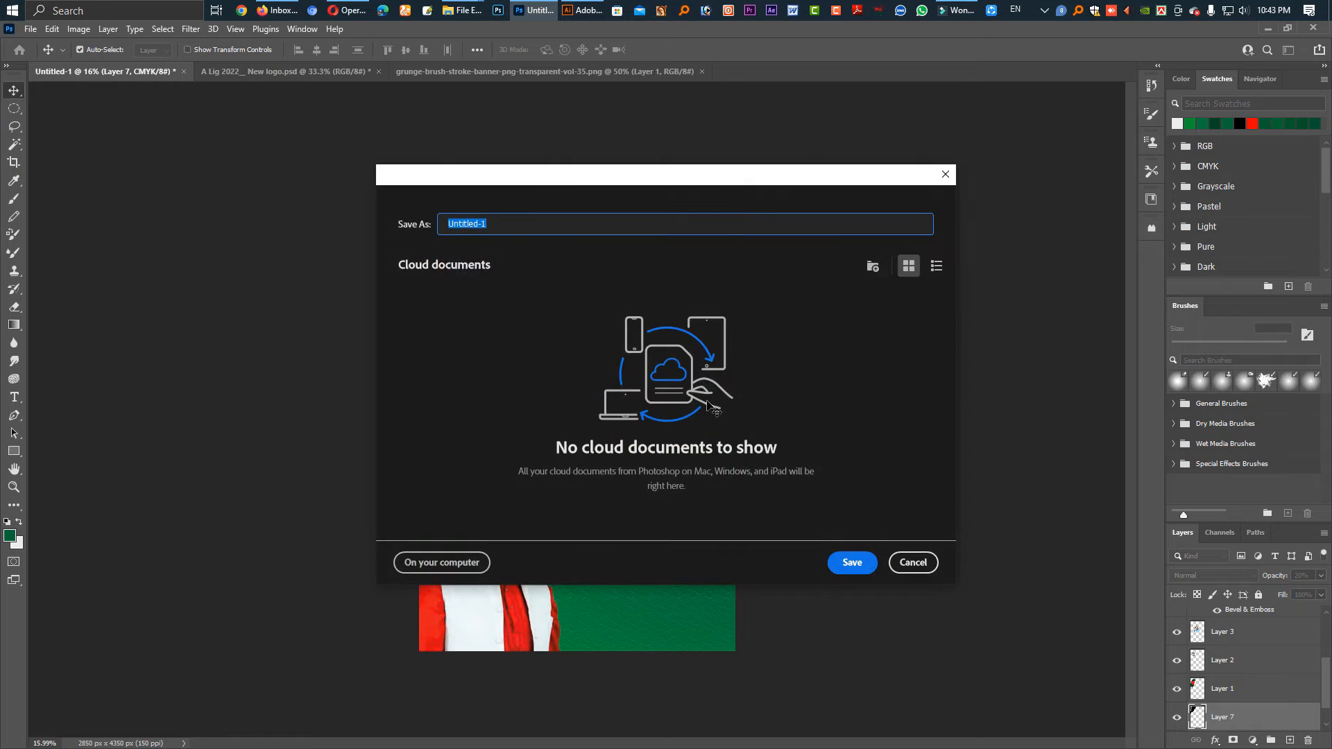
key("Escape")
key("ctrl+s")
left_click(441, 563)
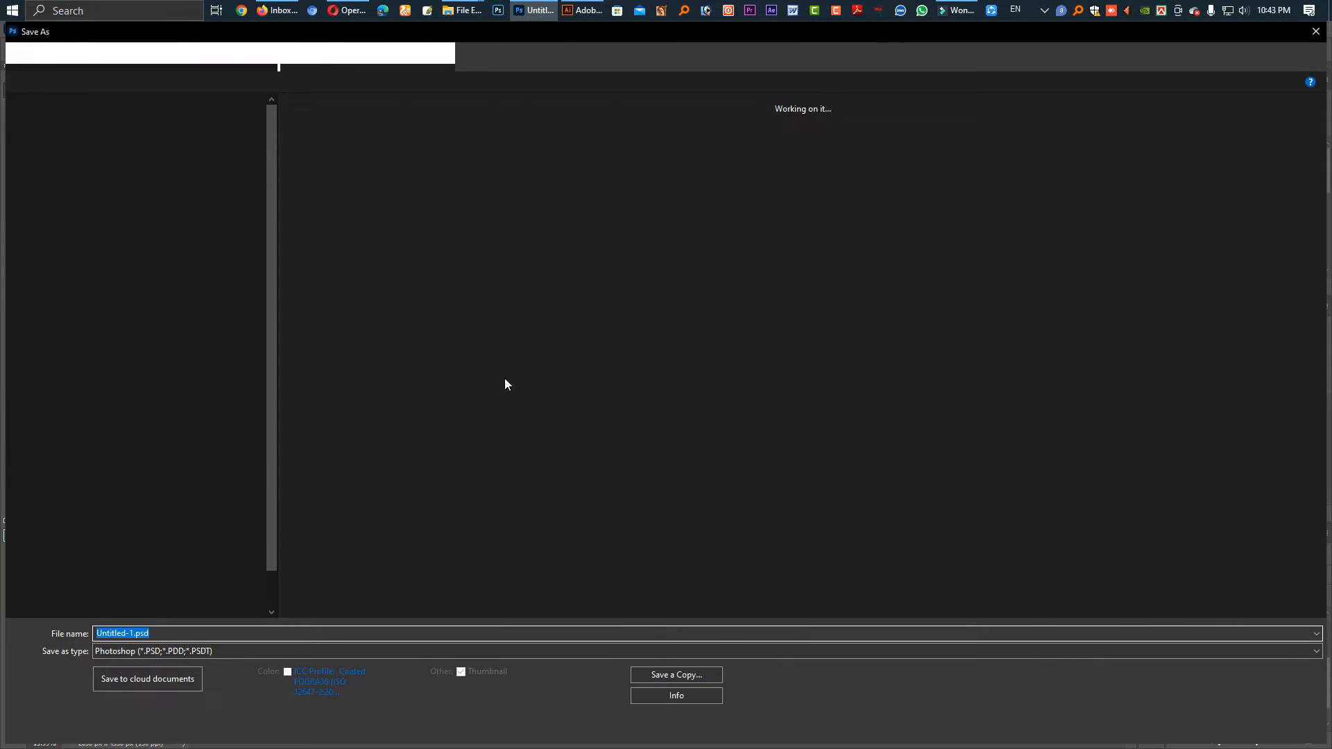
double_click(824, 225)
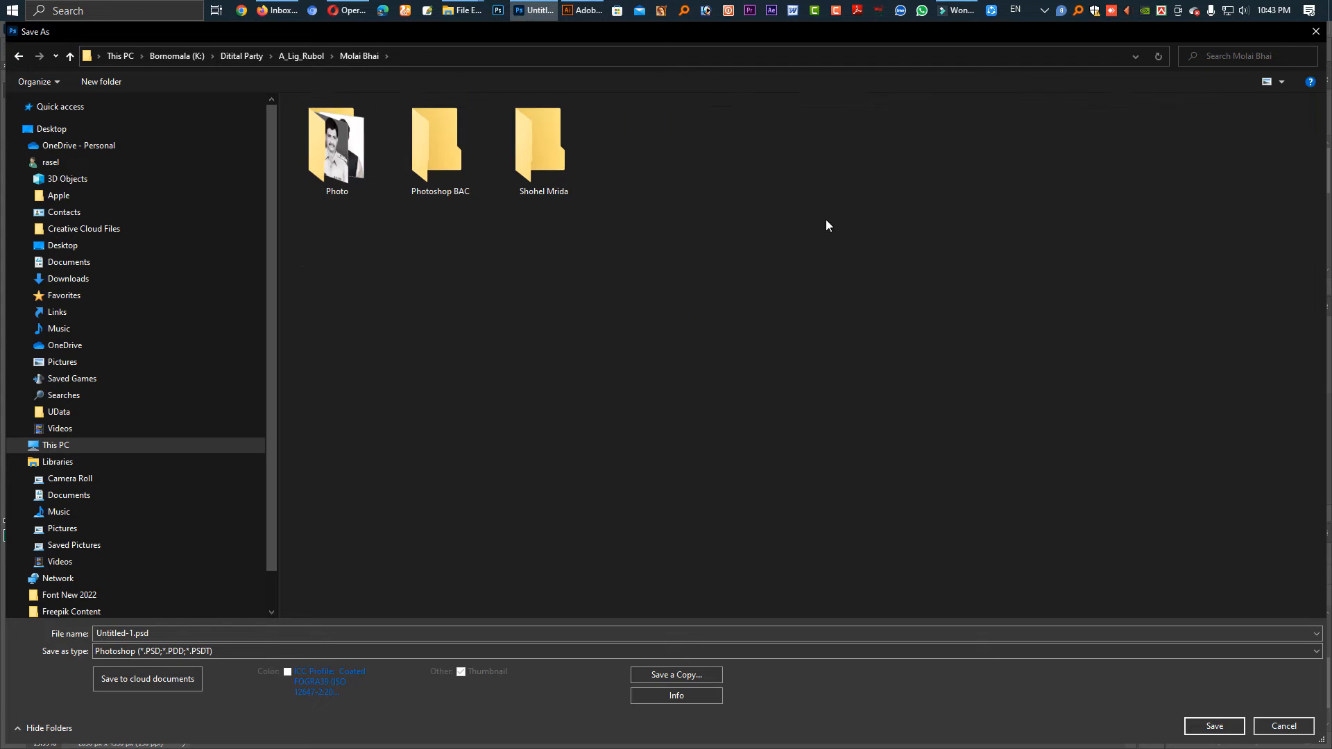
double_click(440, 146)
type("Molai bhai 2023")
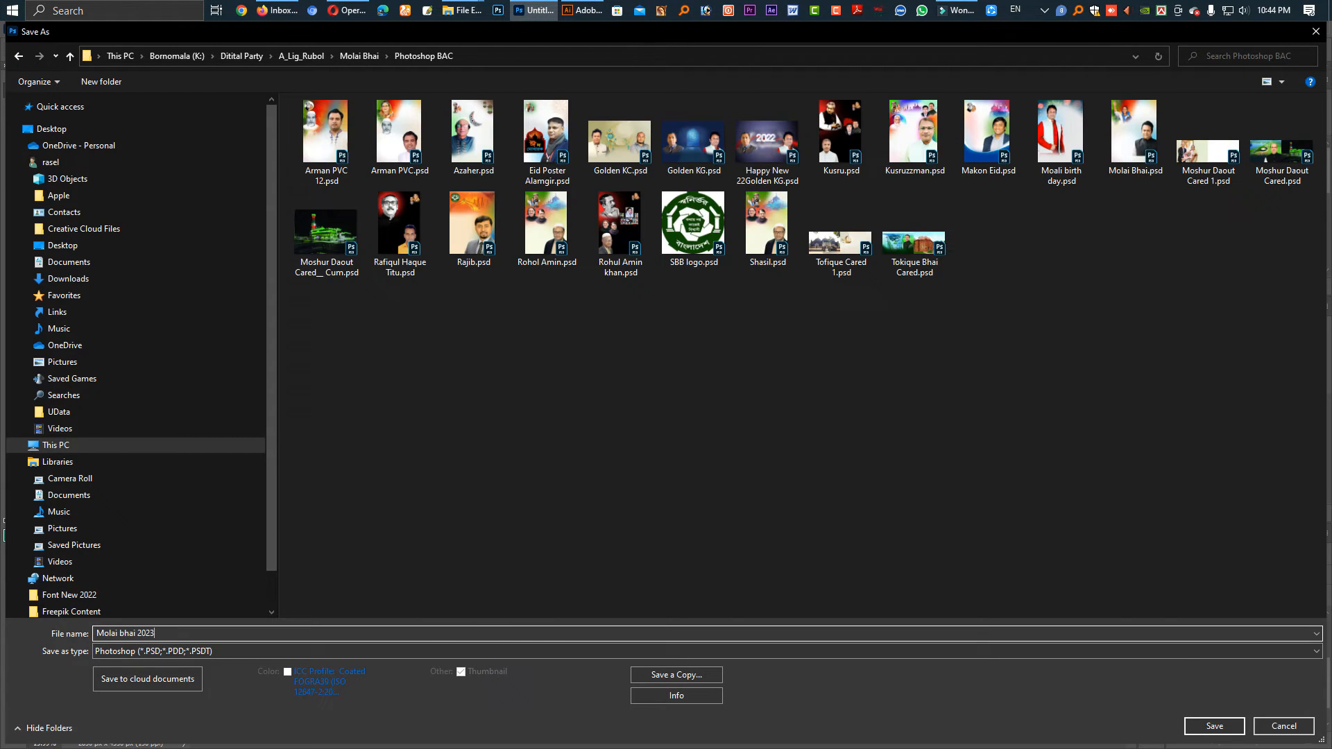
key("Return")
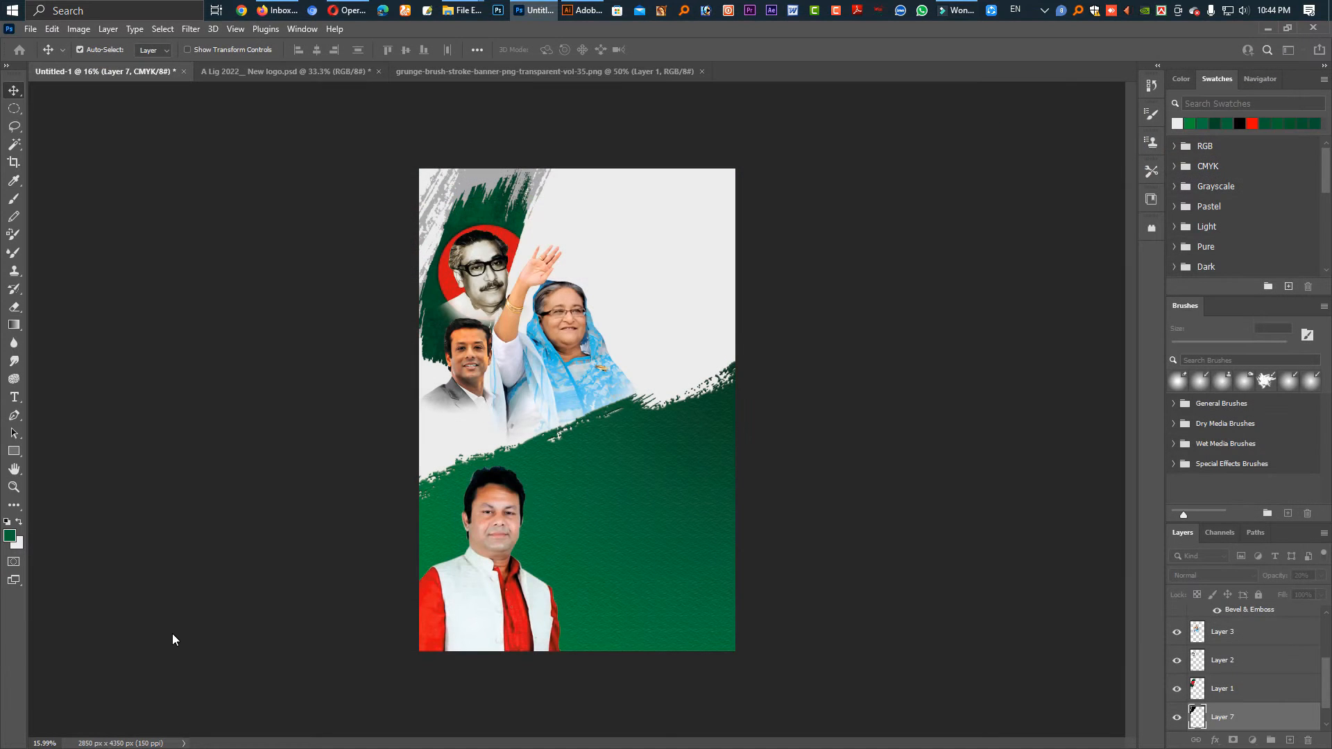
key("Return")
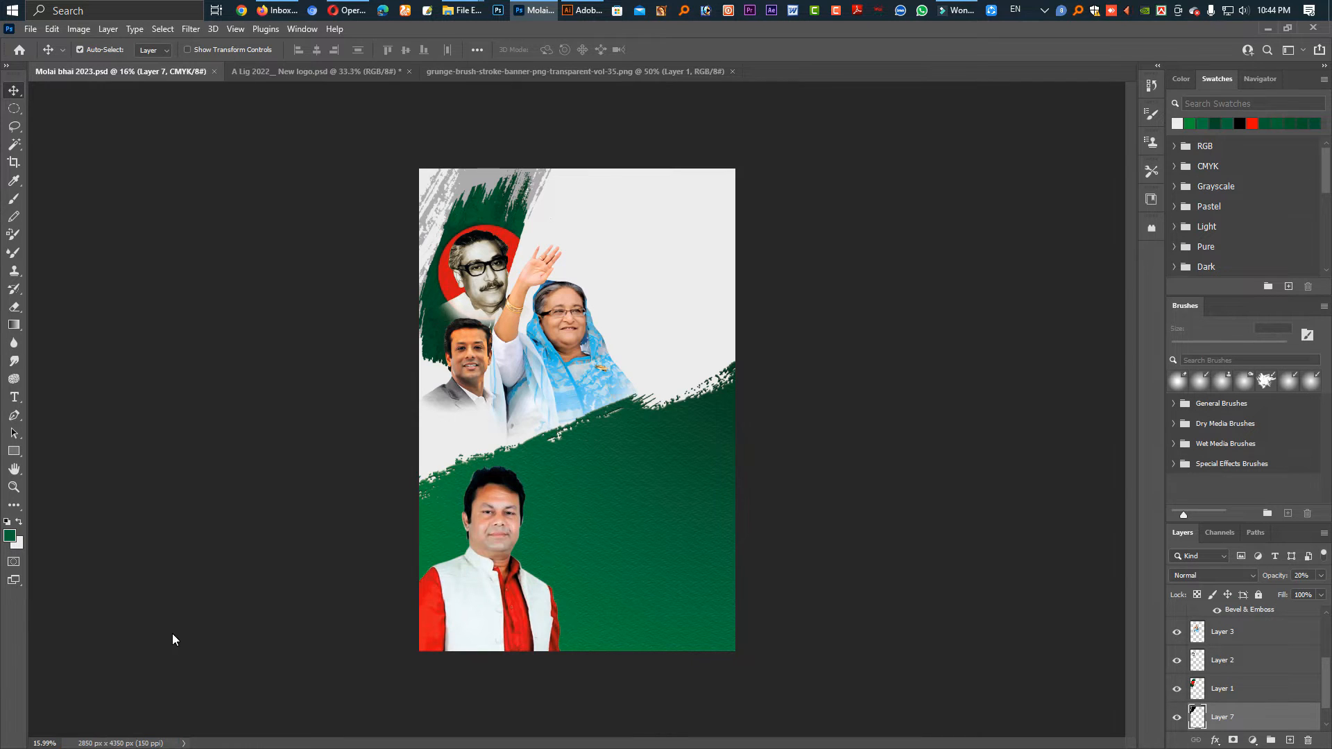
- Switch to Illustrator and create a 19 x 29 inch portrait document in CMYK Color with High (300 ppi) raster effects
key("ctrl")
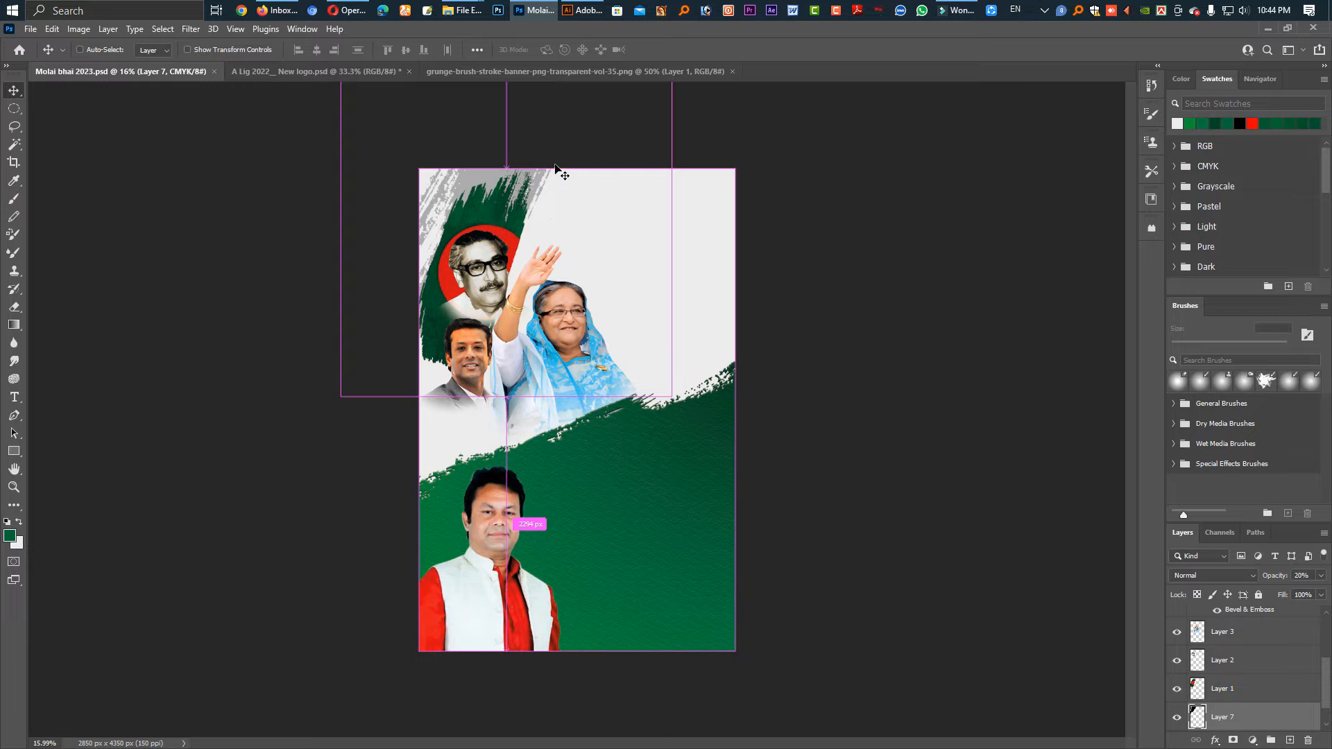
left_click(583, 10)
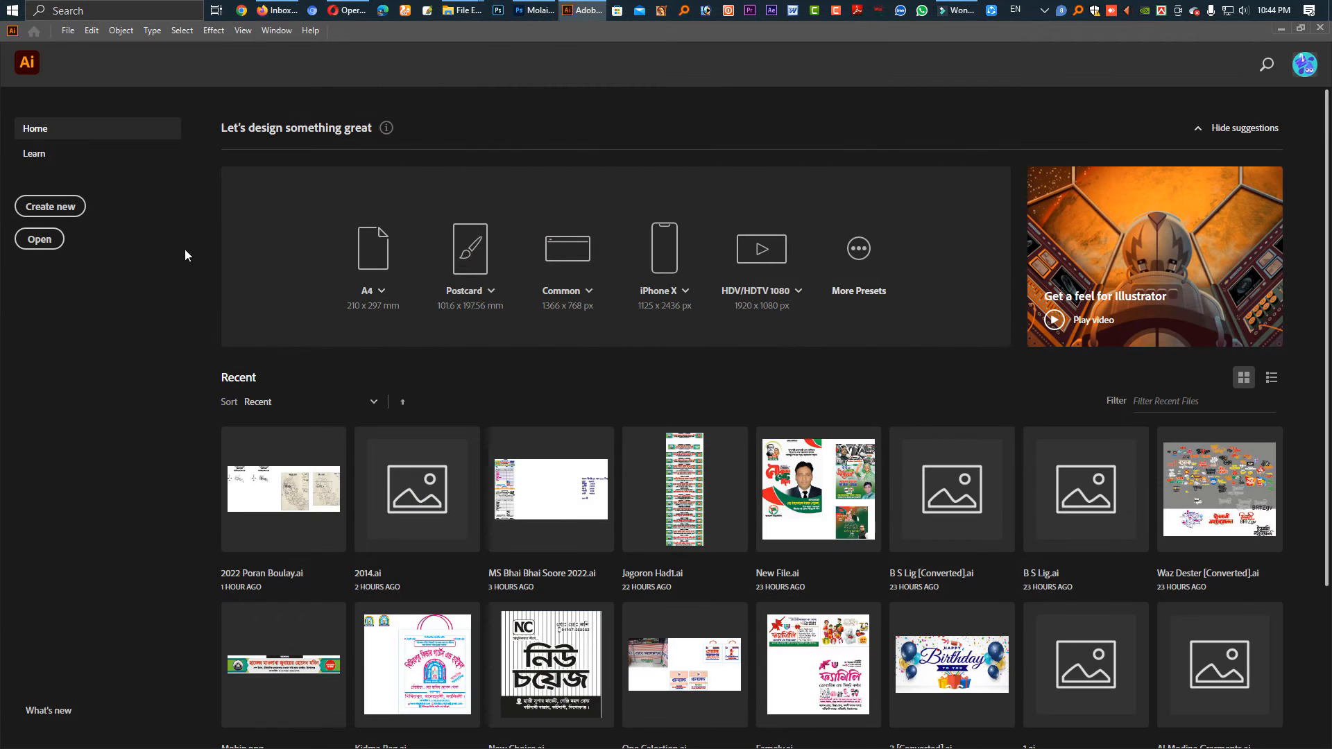
left_click(73, 208)
type("17")
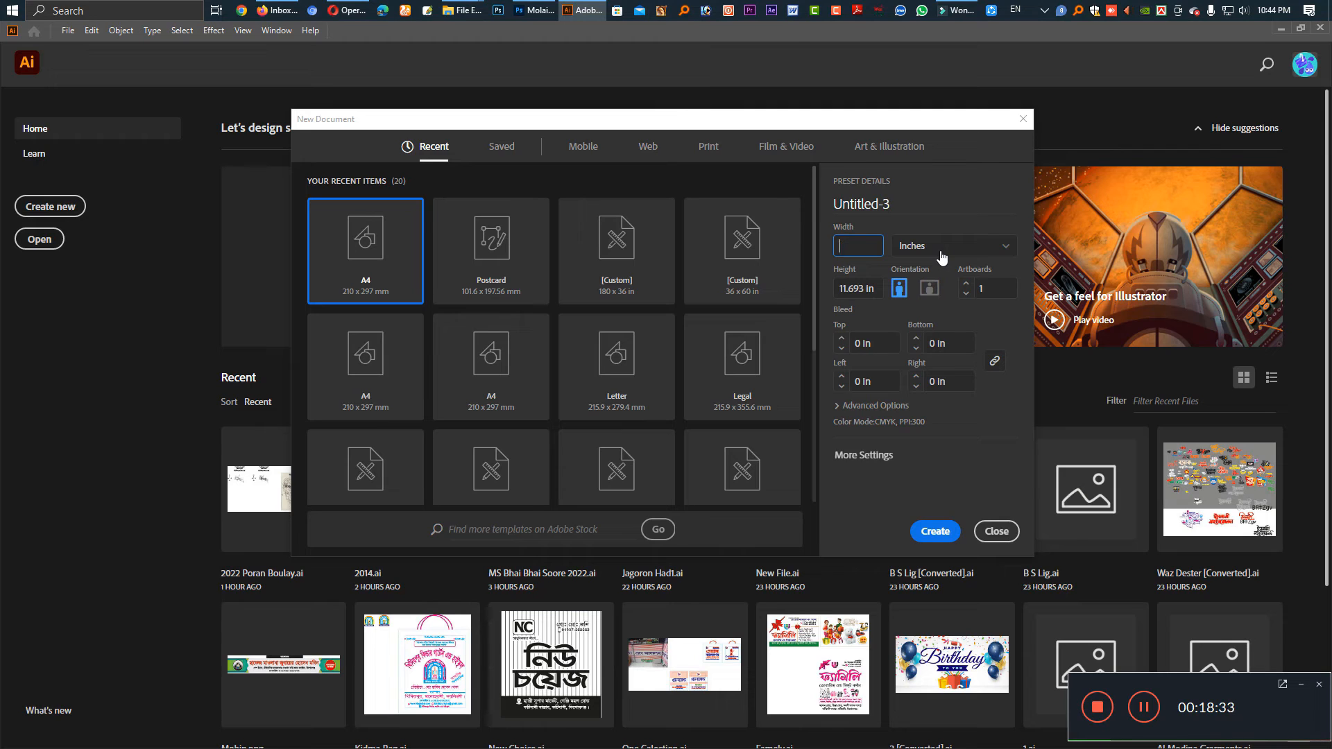
type("9")
key("Tab")
type("2")
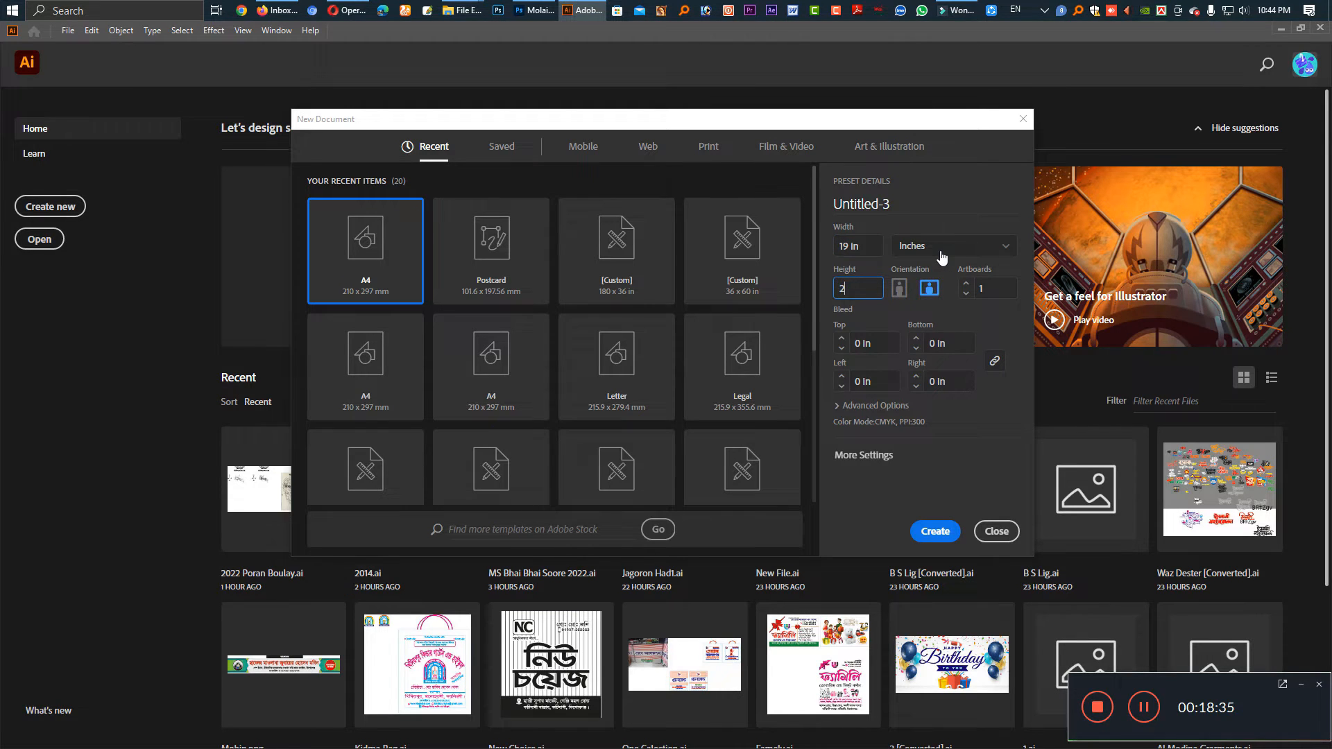
type("9")
key("Tab")
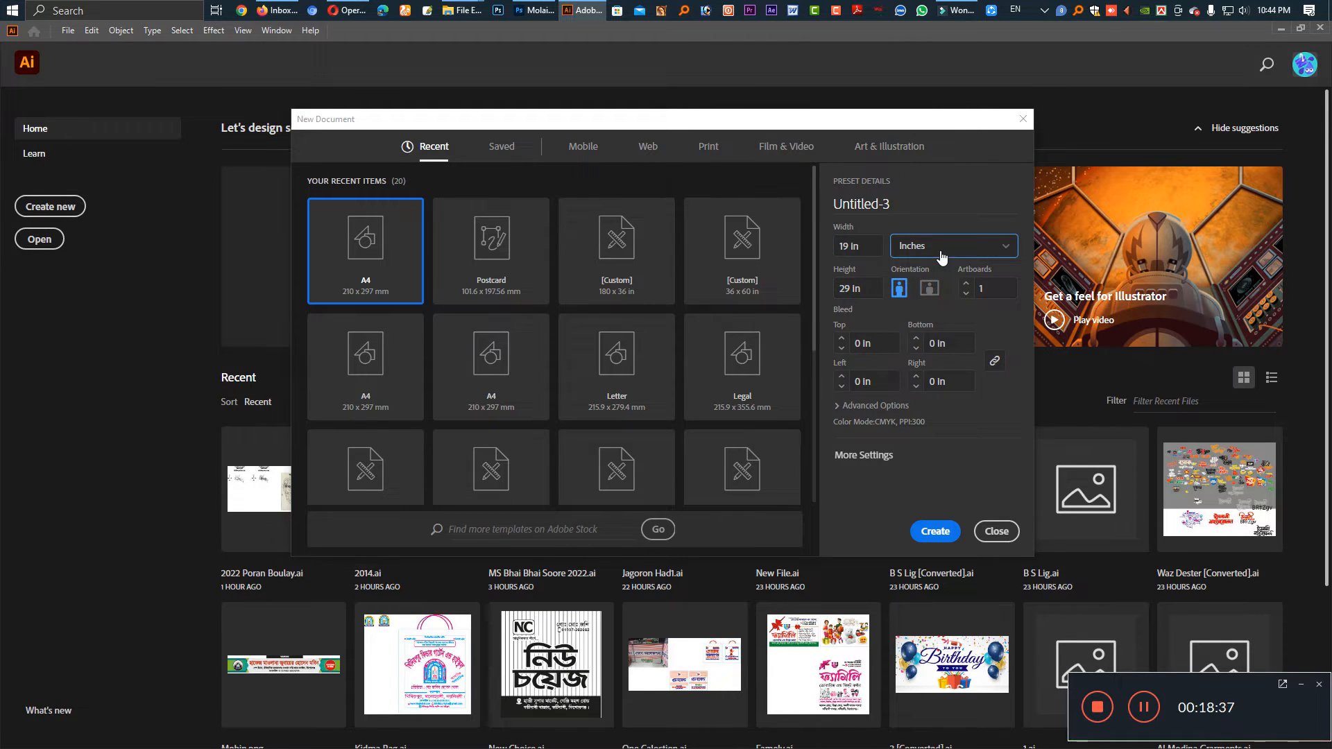
left_click(938, 534)
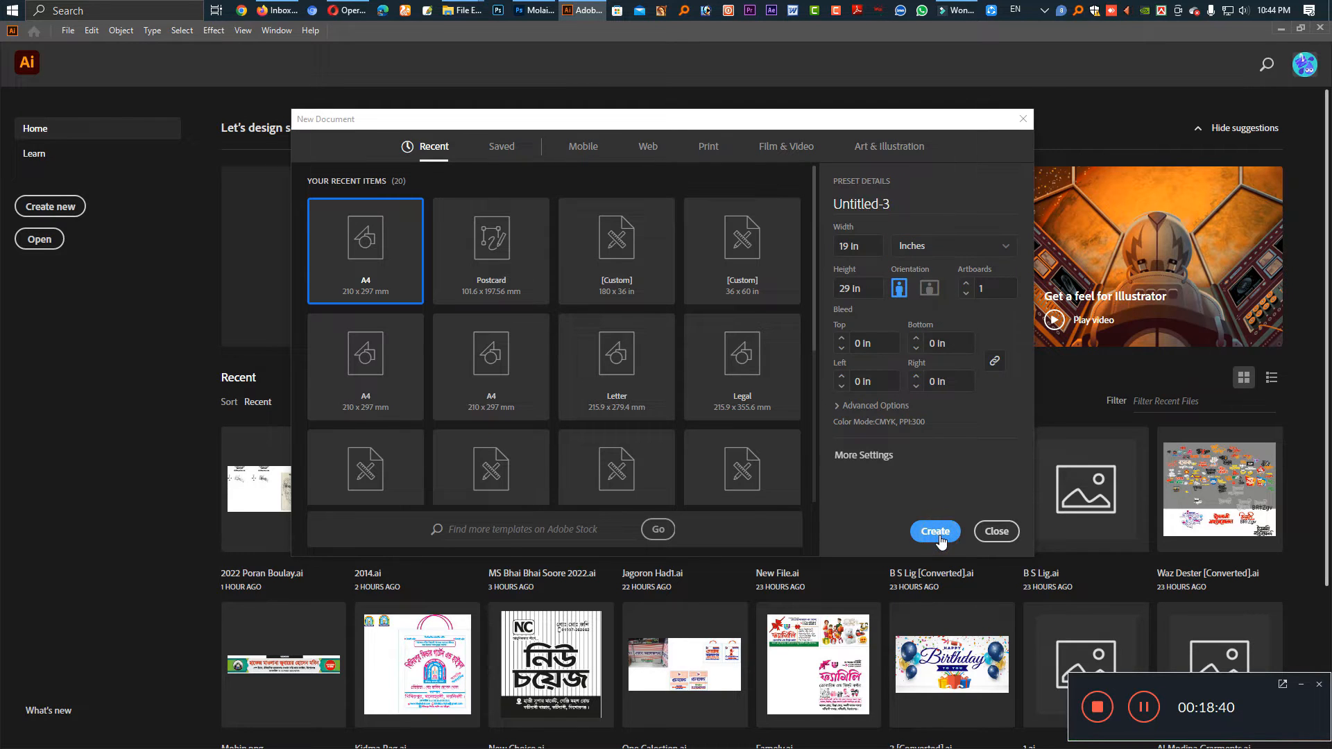
left_click(875, 406)
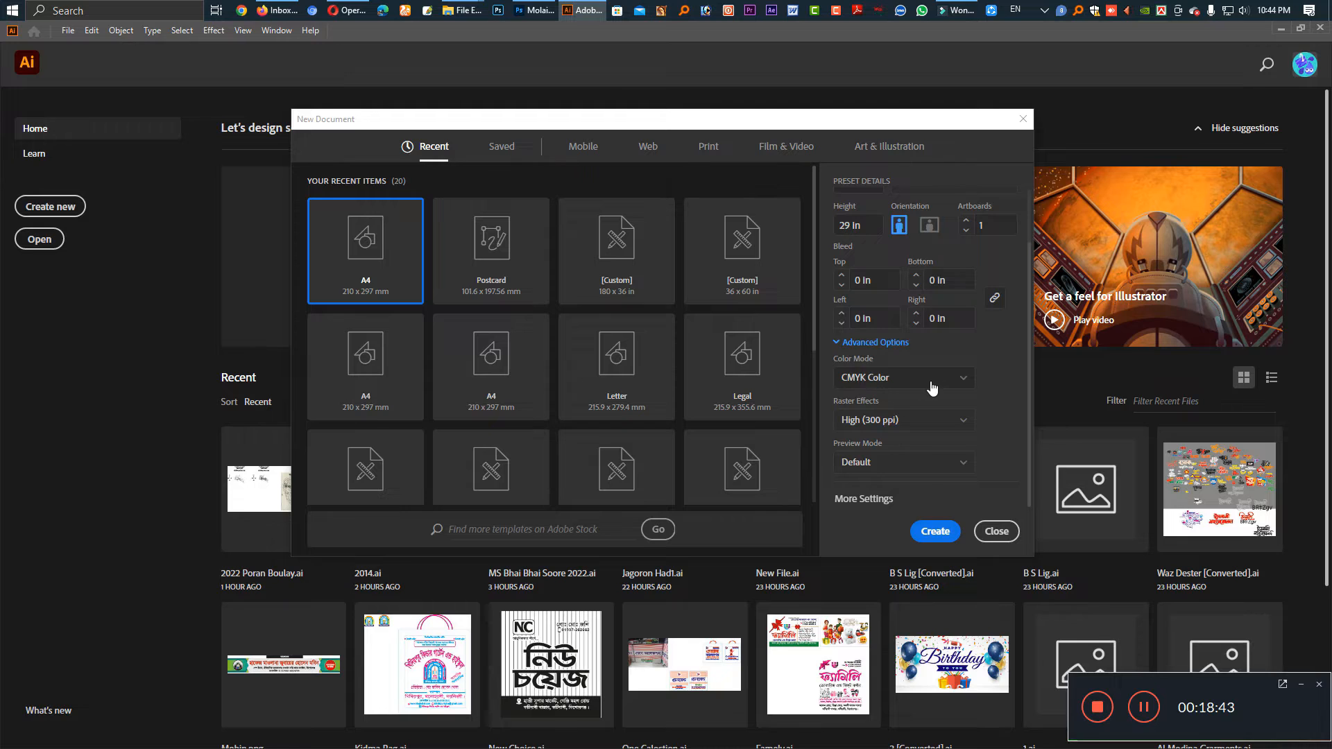
left_click(934, 534)
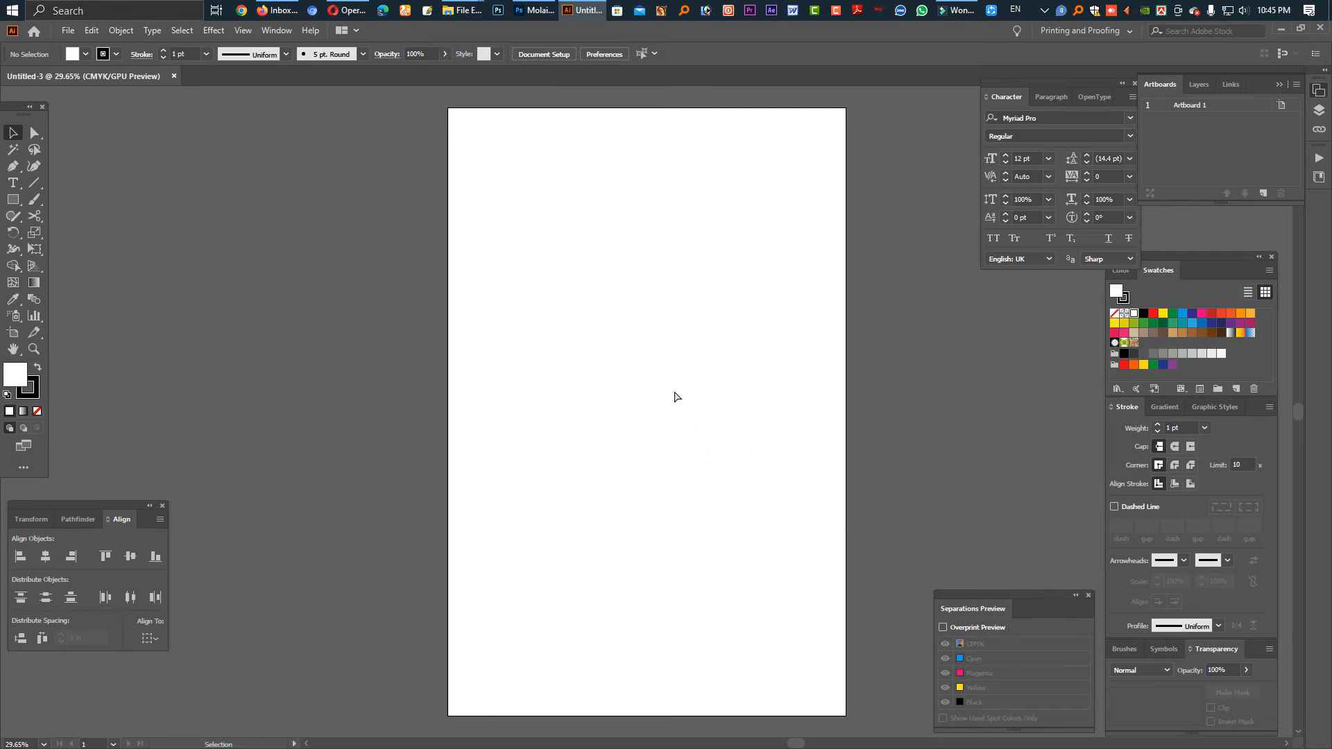
- Place the saved 2023 poster PSD unlinked, accept the Photoshop import options, and align it to the artboard's upper-left corner
left_click(656, 331)
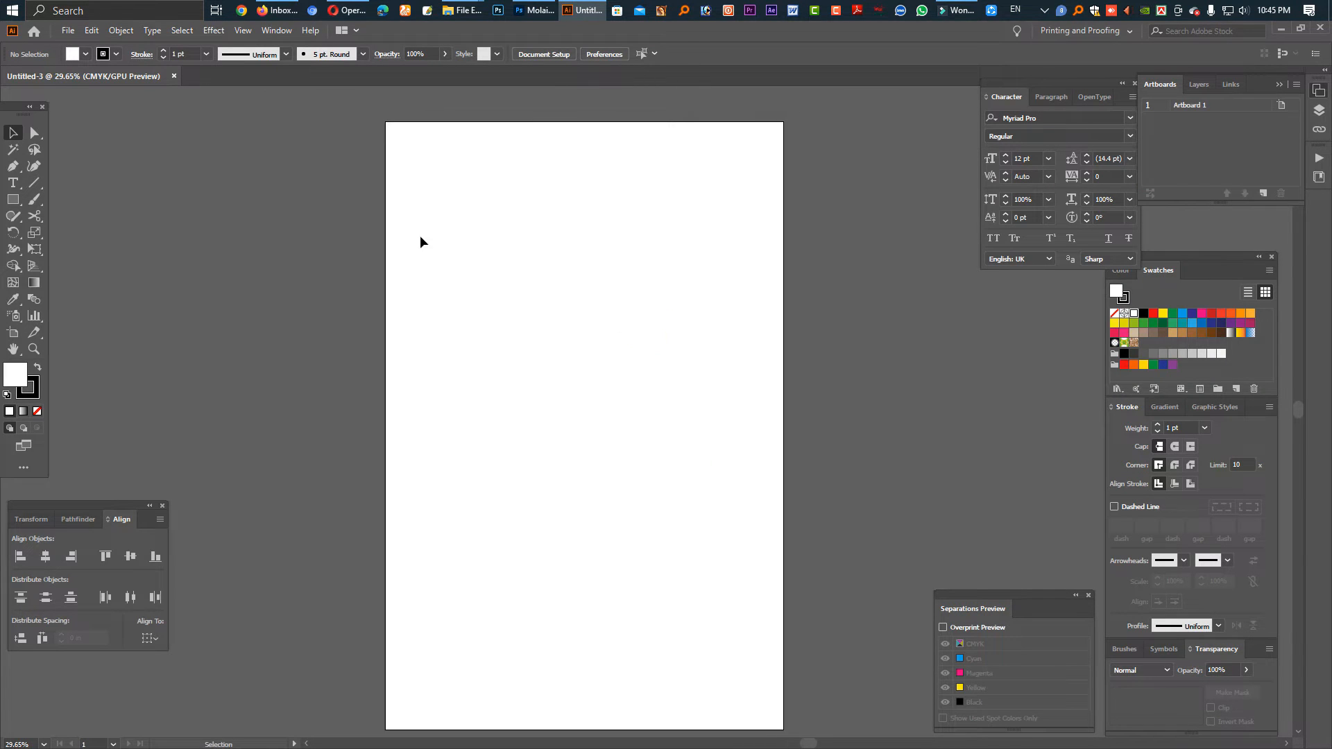
left_click(68, 31)
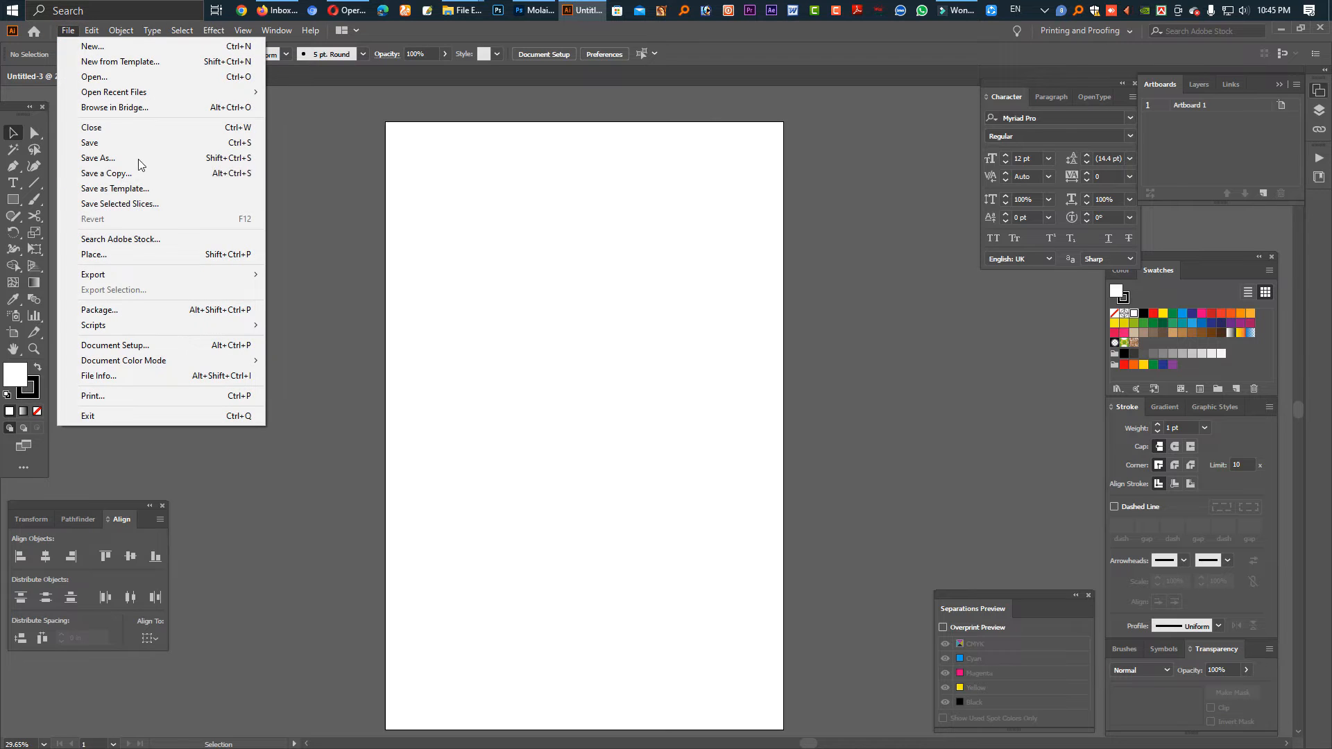
left_click(148, 254)
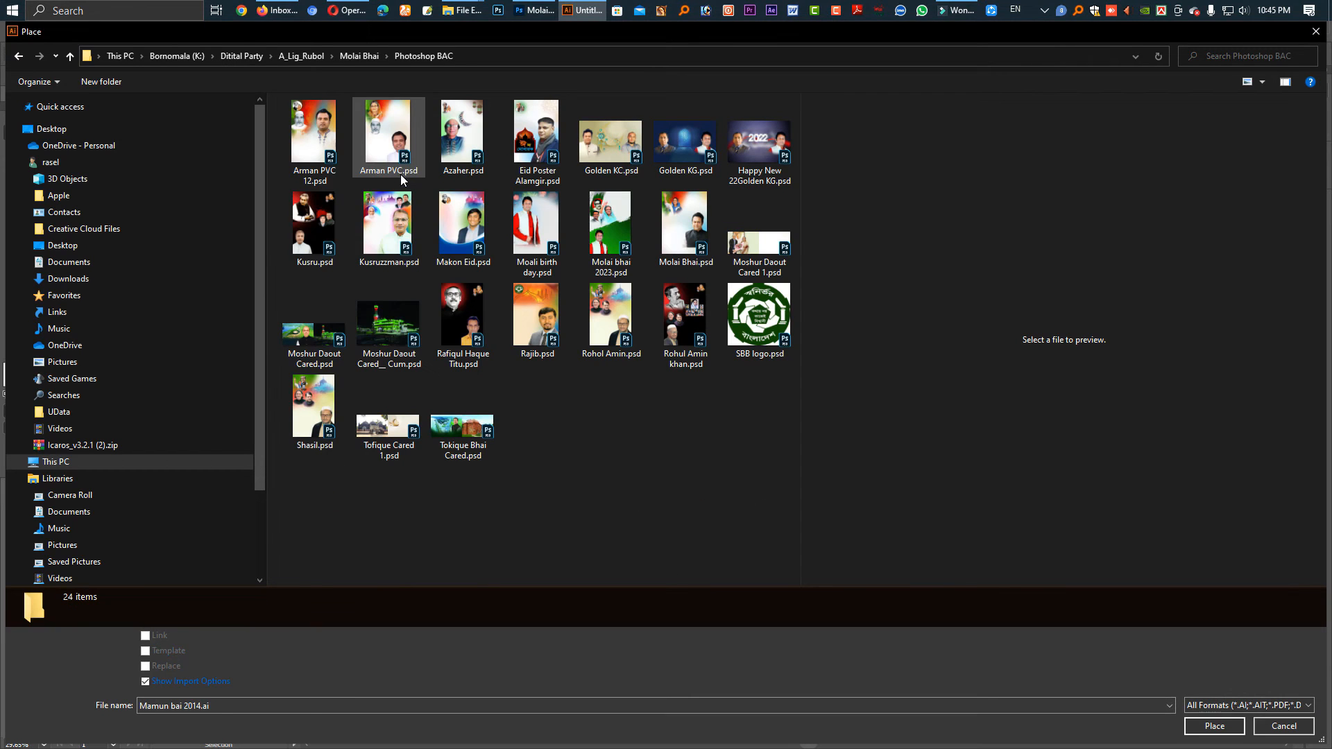
left_click(610, 229)
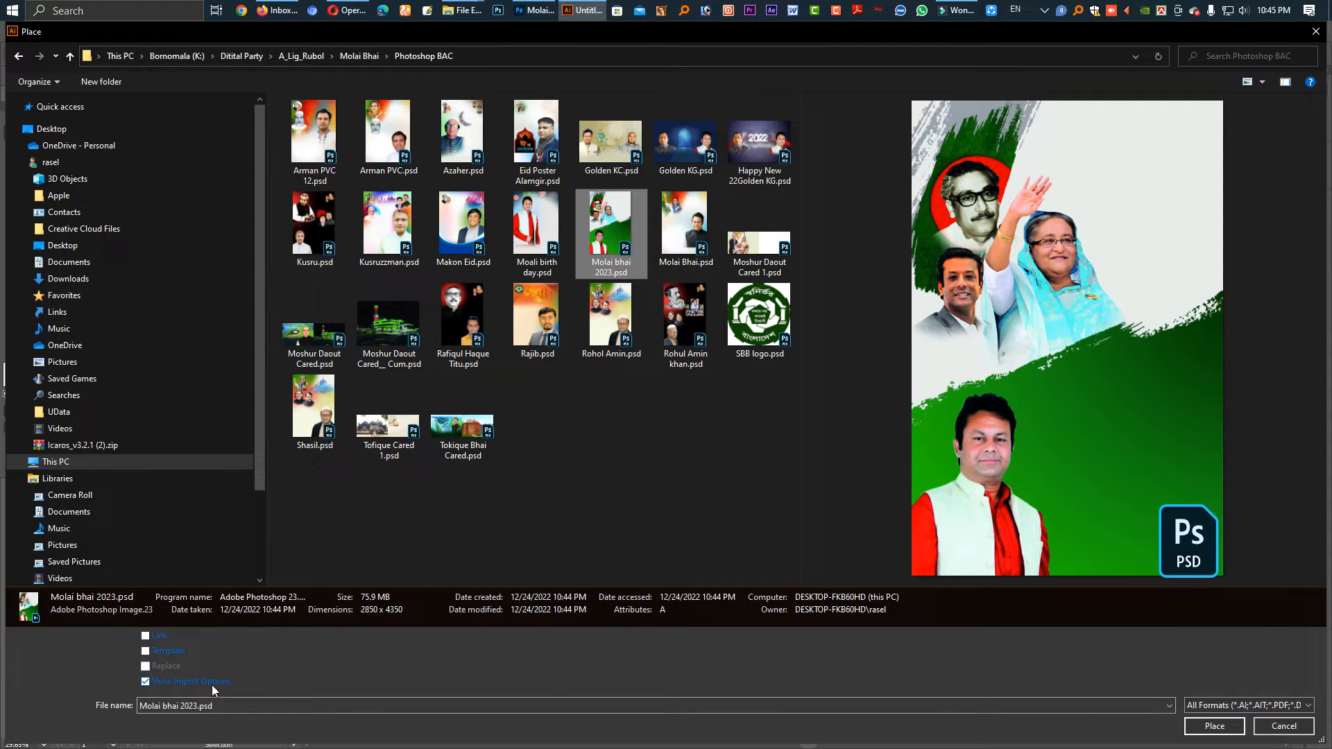
left_click(1211, 725)
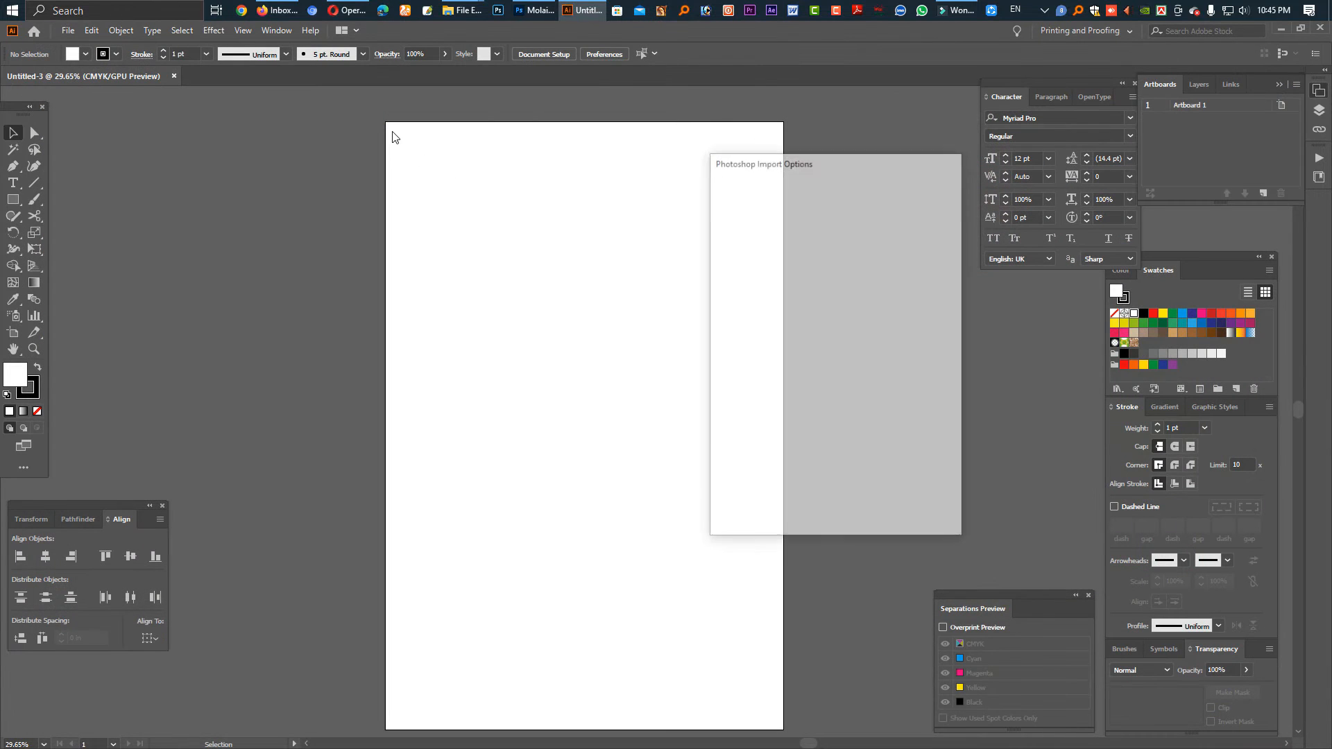
left_click(855, 509)
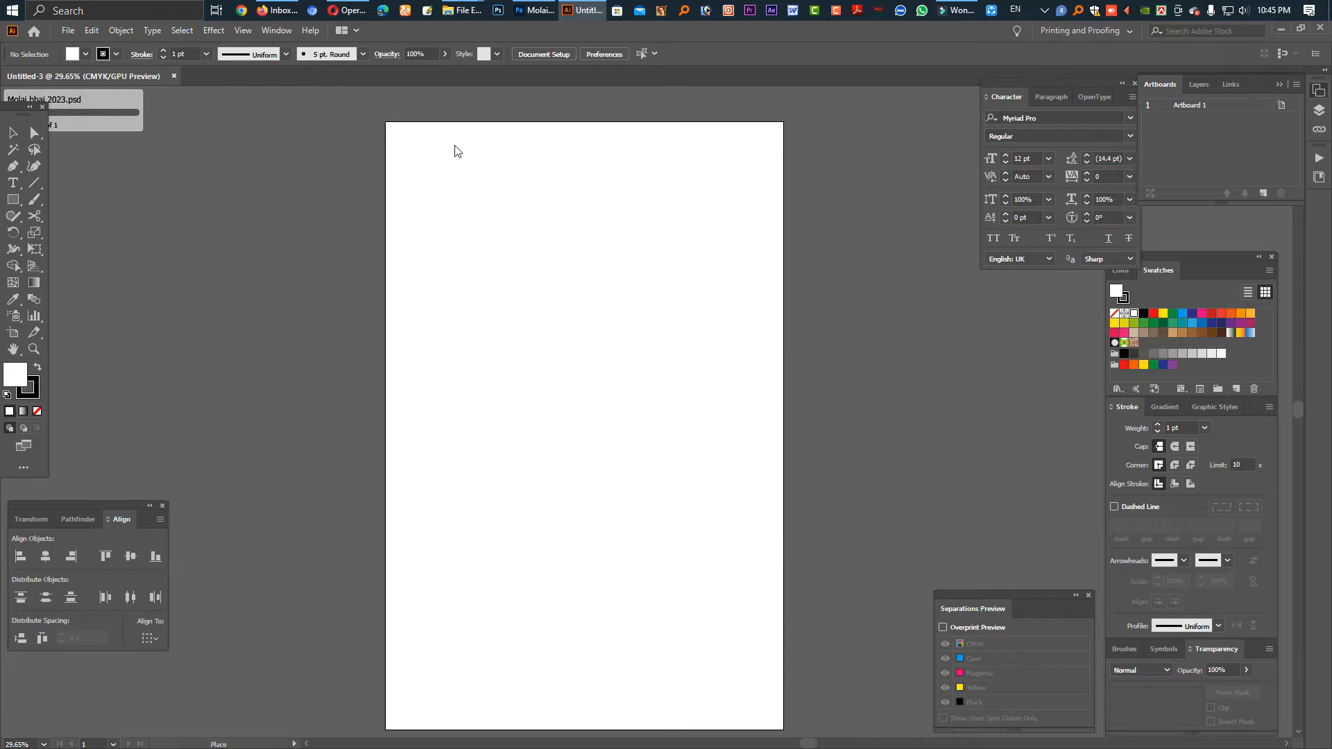
left_click(386, 125)
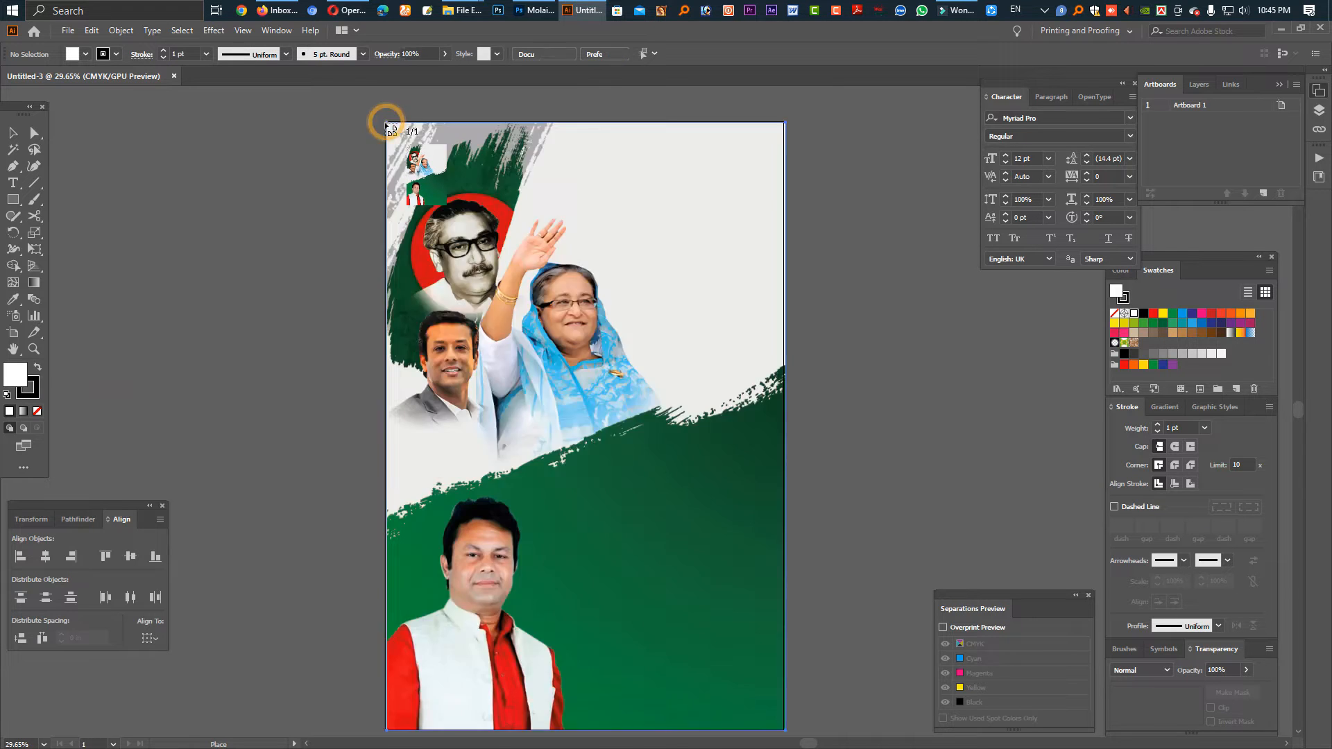
- Add placeholder point text to the light background beside the raised hand, using the SutonnyMJ Bold font
scroll(637, 333, "up", 3)
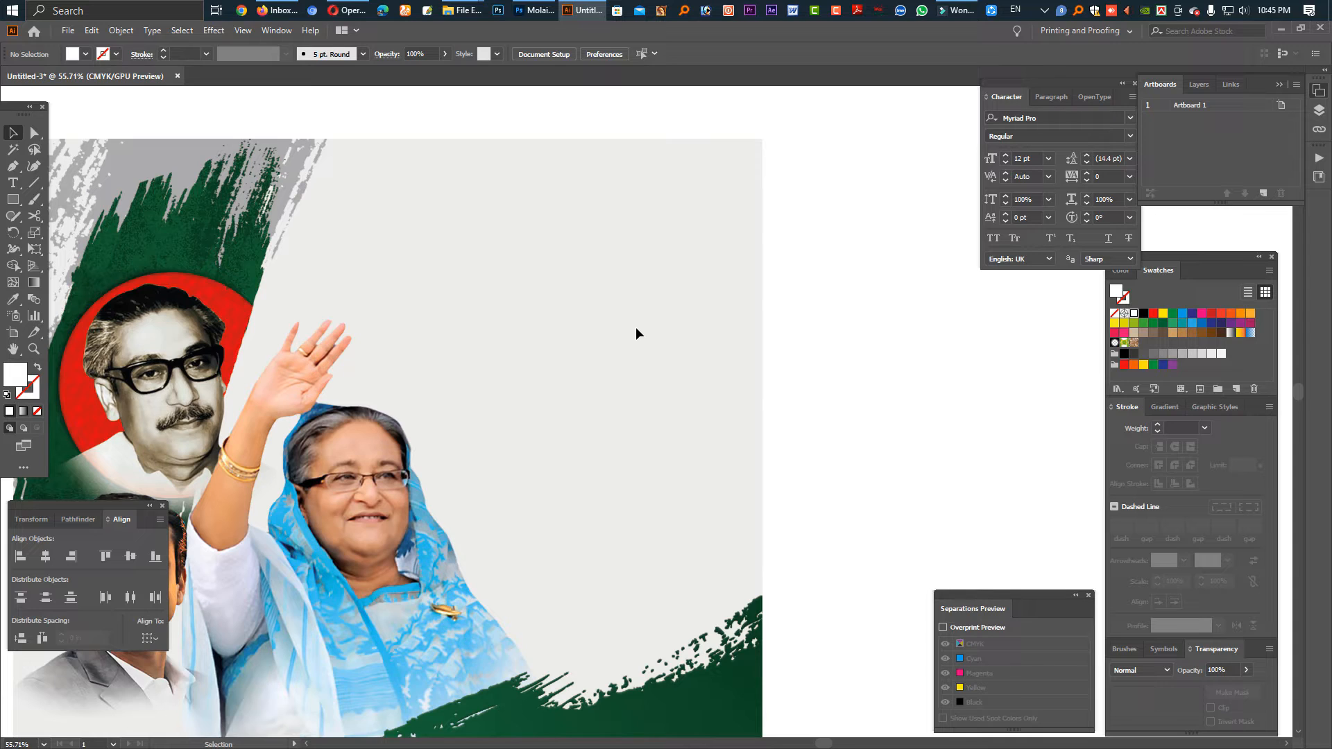
left_click(12, 184)
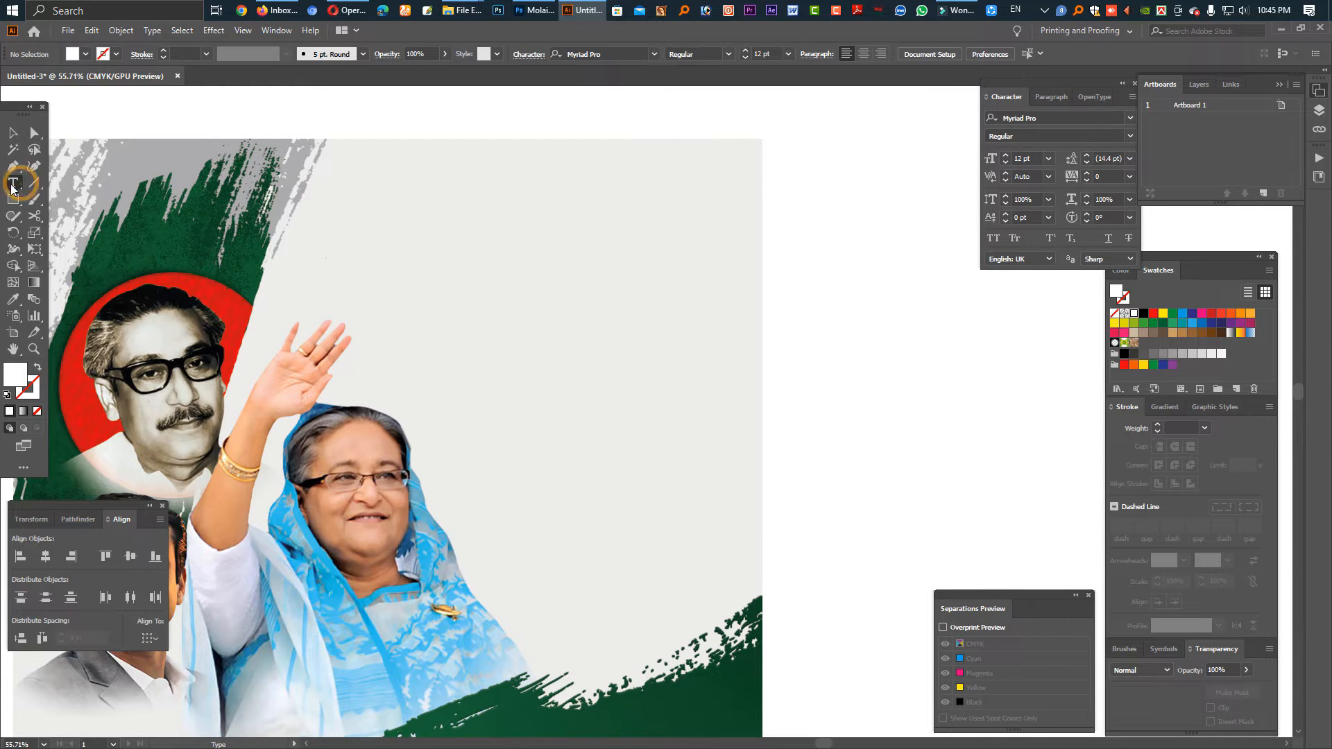
left_click(539, 281)
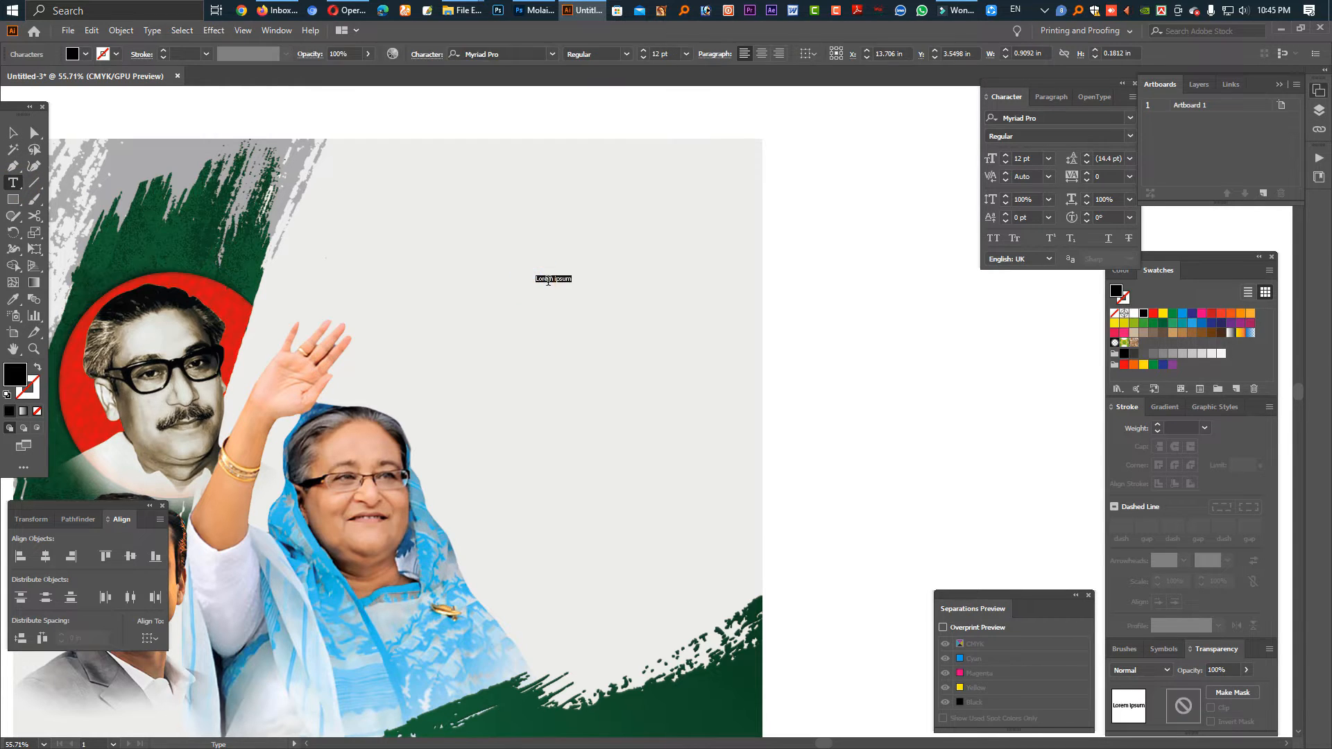
left_click(1117, 118)
type("S")
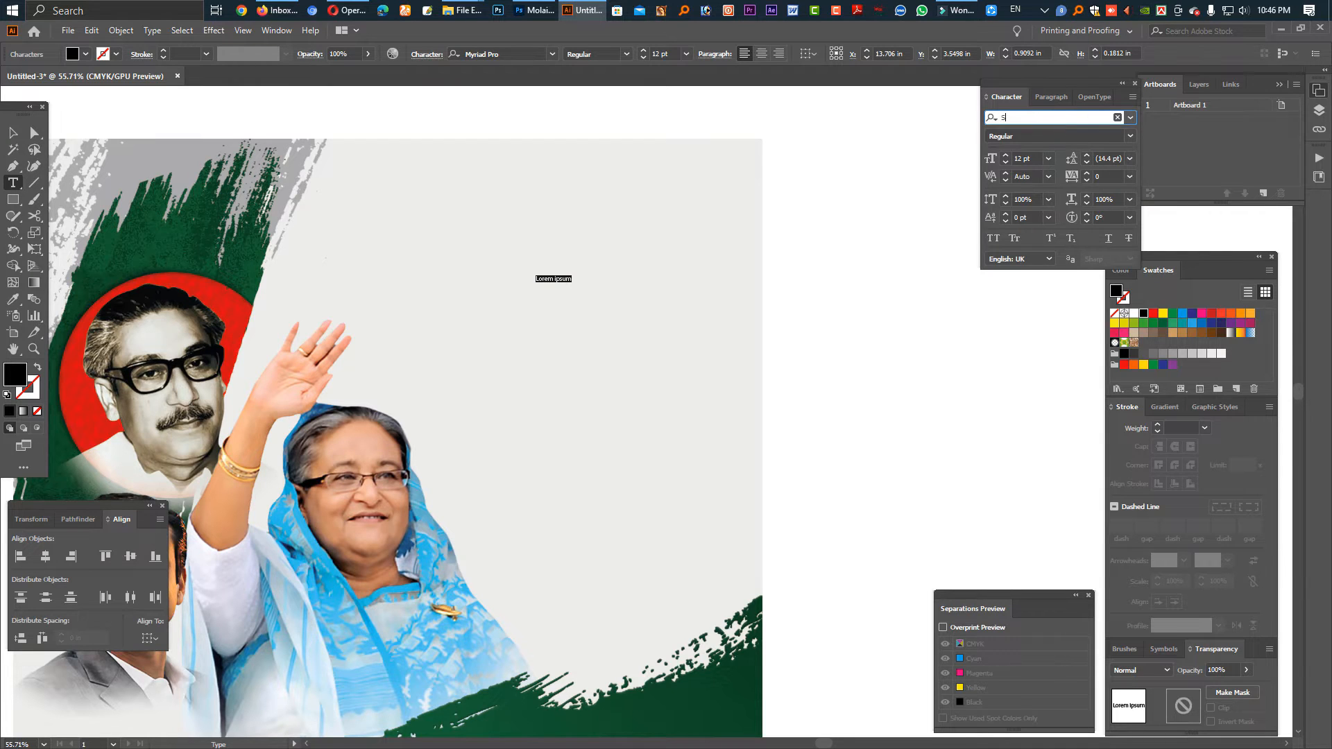
type("ut")
left_click(992, 233)
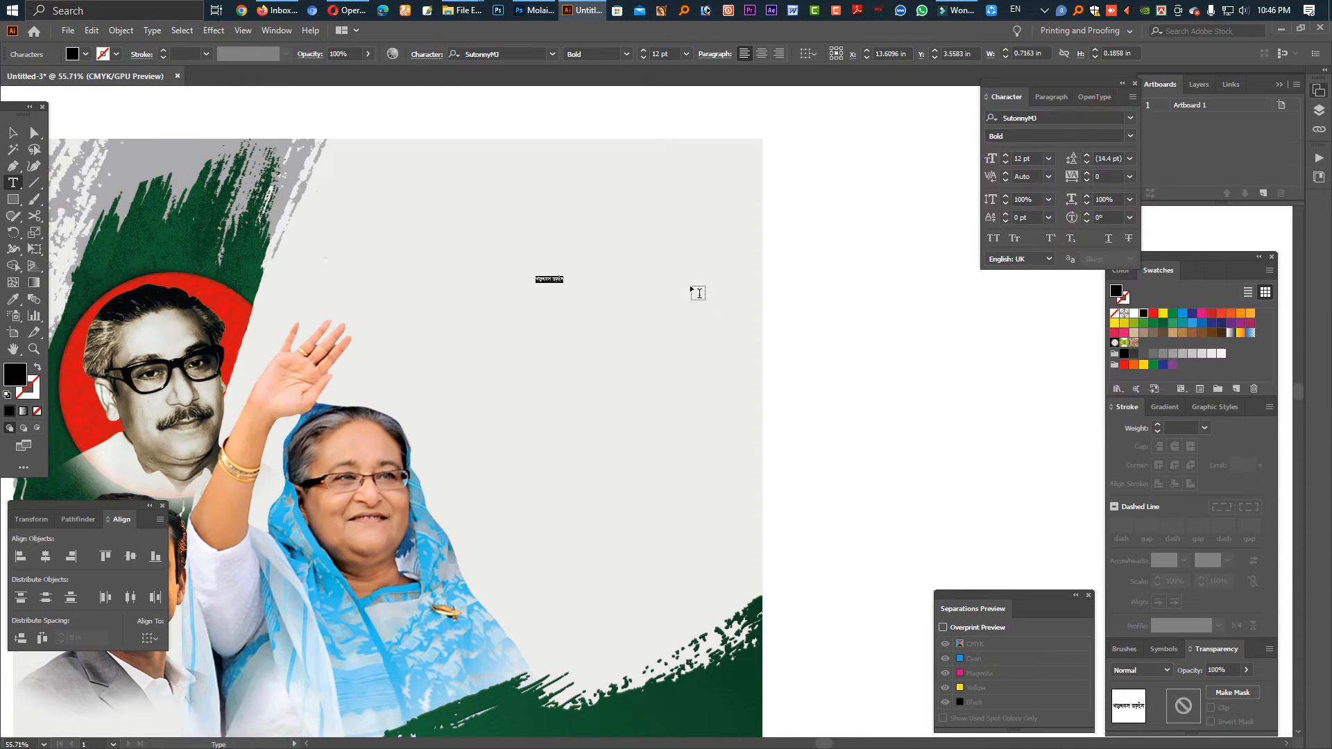
- Enlarge the placeholder text to about 41 pt and select all of its characters for editing
key("Escape")
left_click_drag(556, 314, 557, 312)
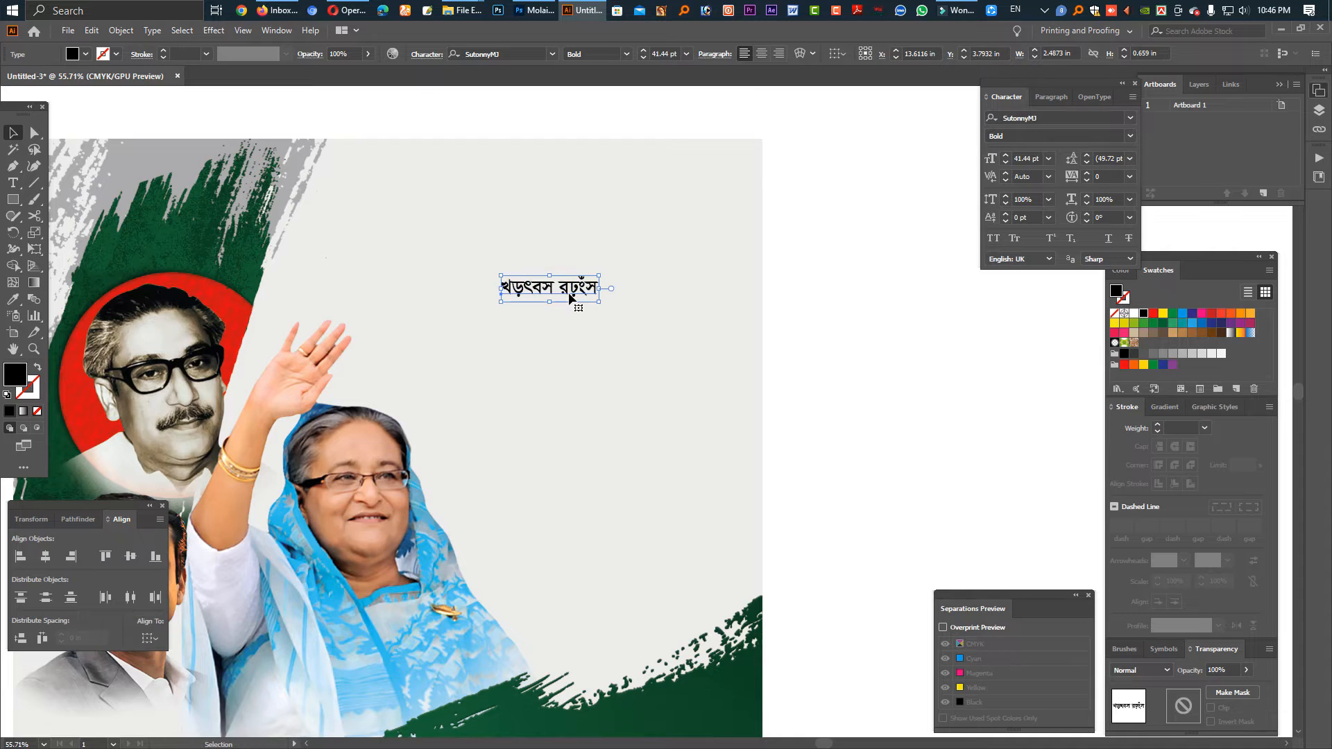
double_click(566, 294)
key("ctrl+a")
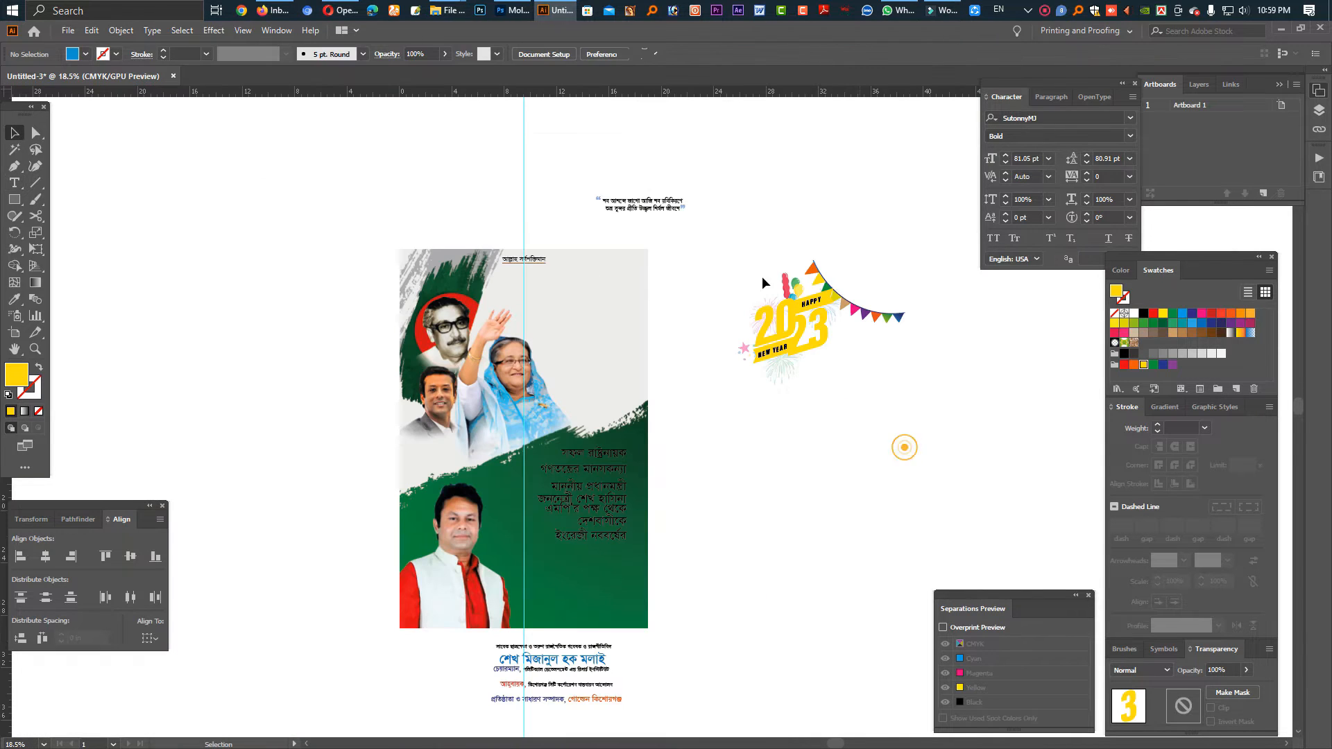
left_click_drag(777, 389, 782, 401)
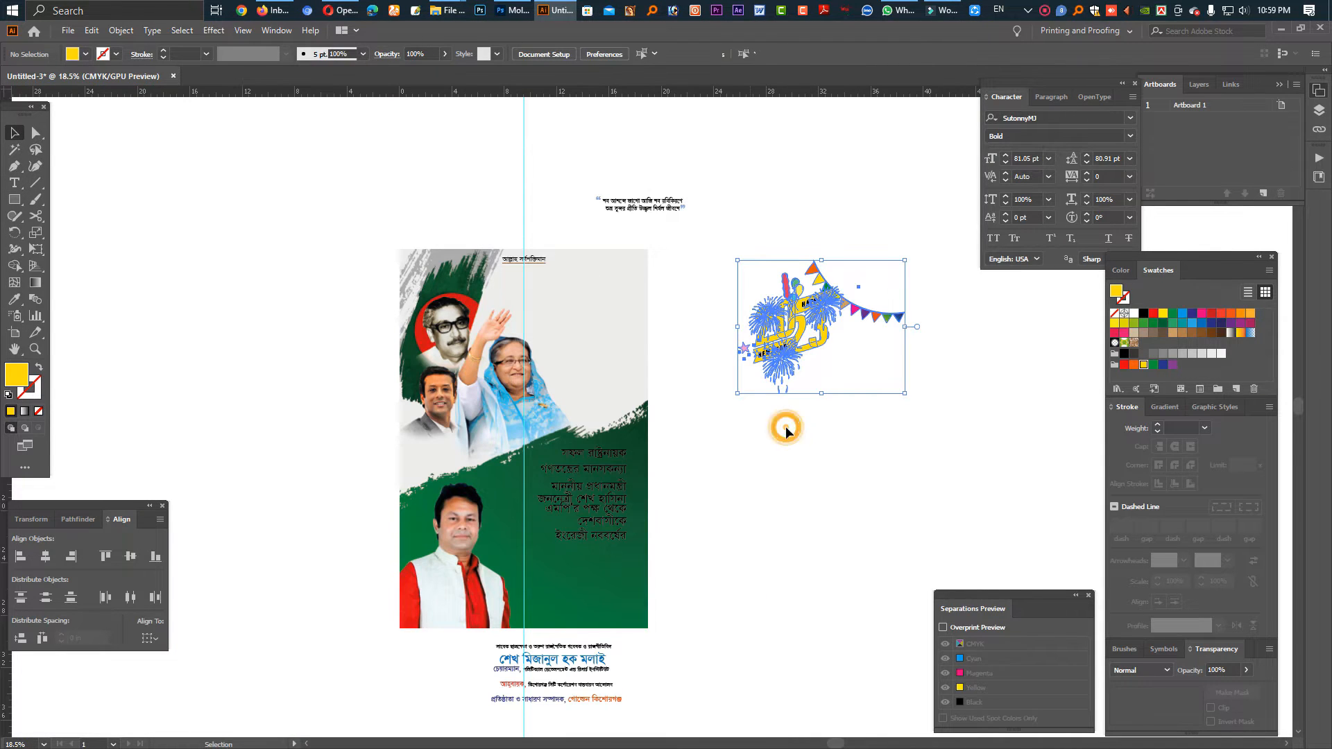
left_click(786, 428)
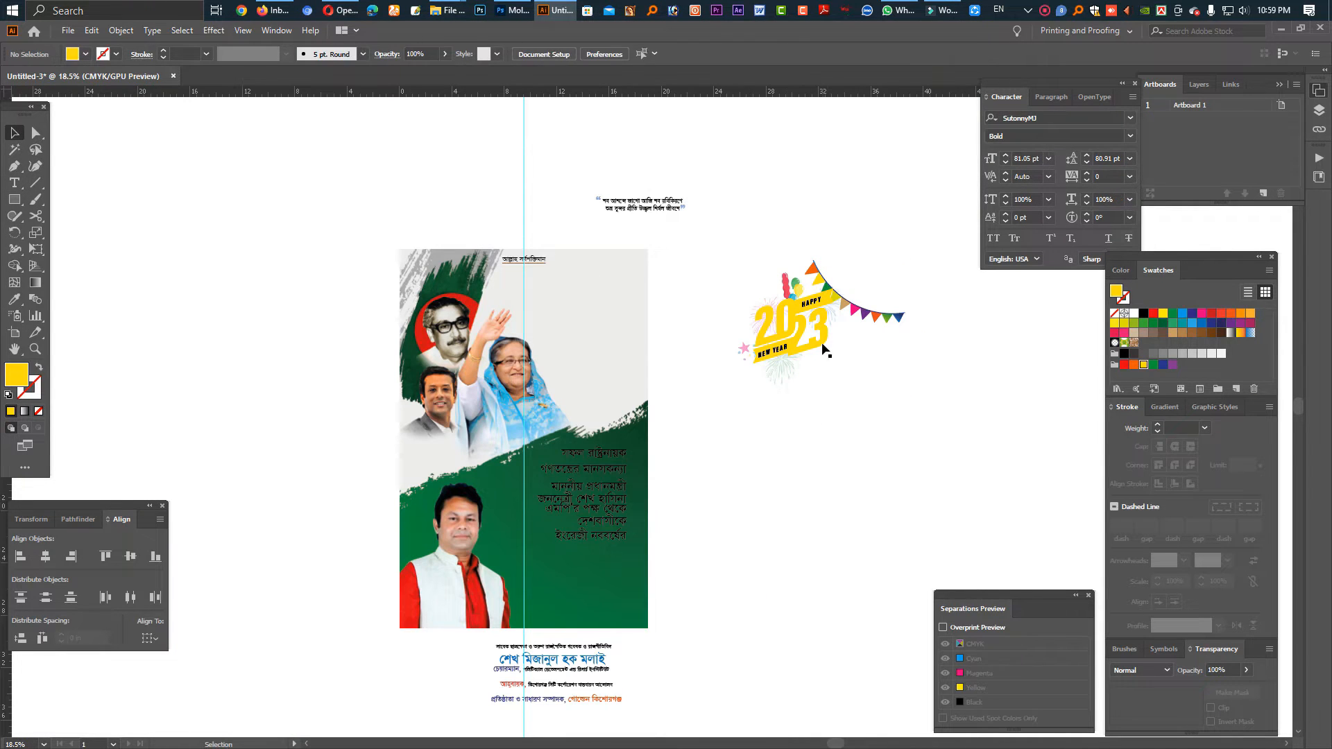
- Draw an S-curved yellow path with the Pen tool from the poster's top edge, about 11.6 in tall, beside the waving portrait
scroll(724, 279, "up", 2)
left_click(14, 166)
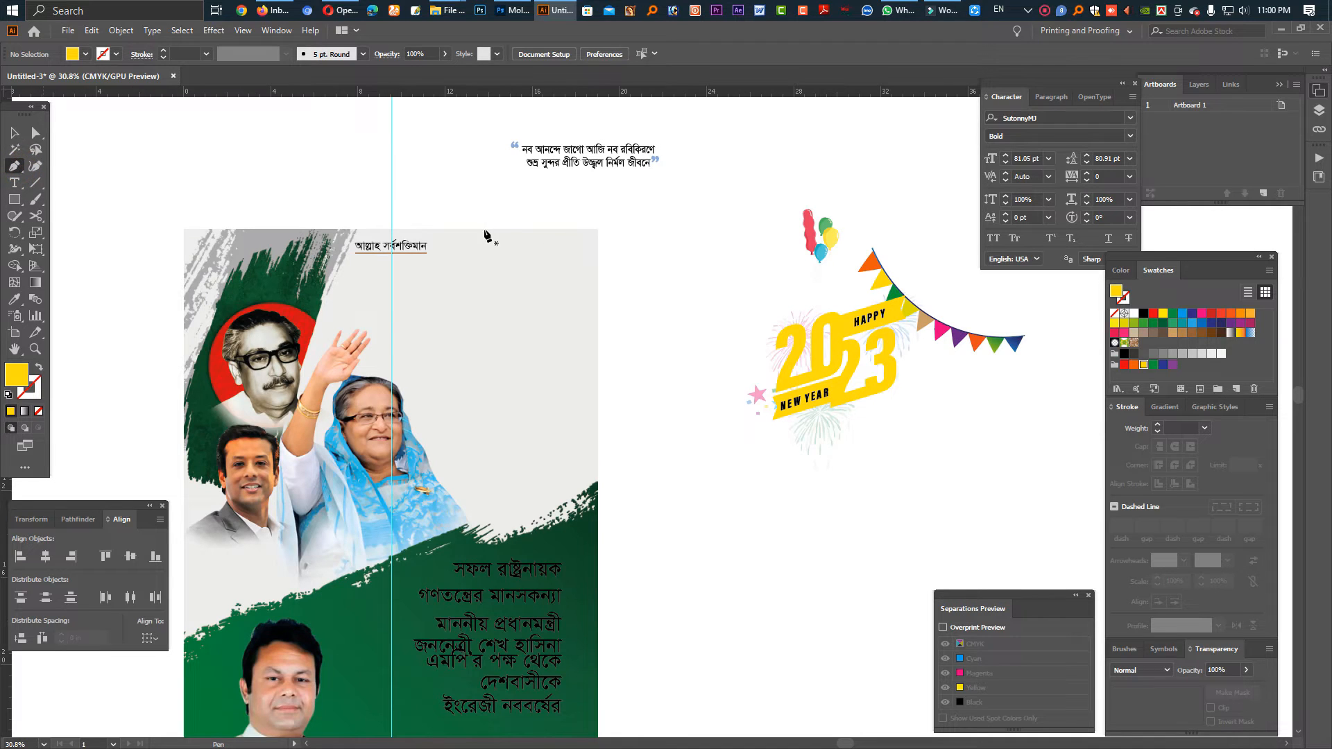
left_click(471, 229)
left_click_drag(501, 352, 462, 440)
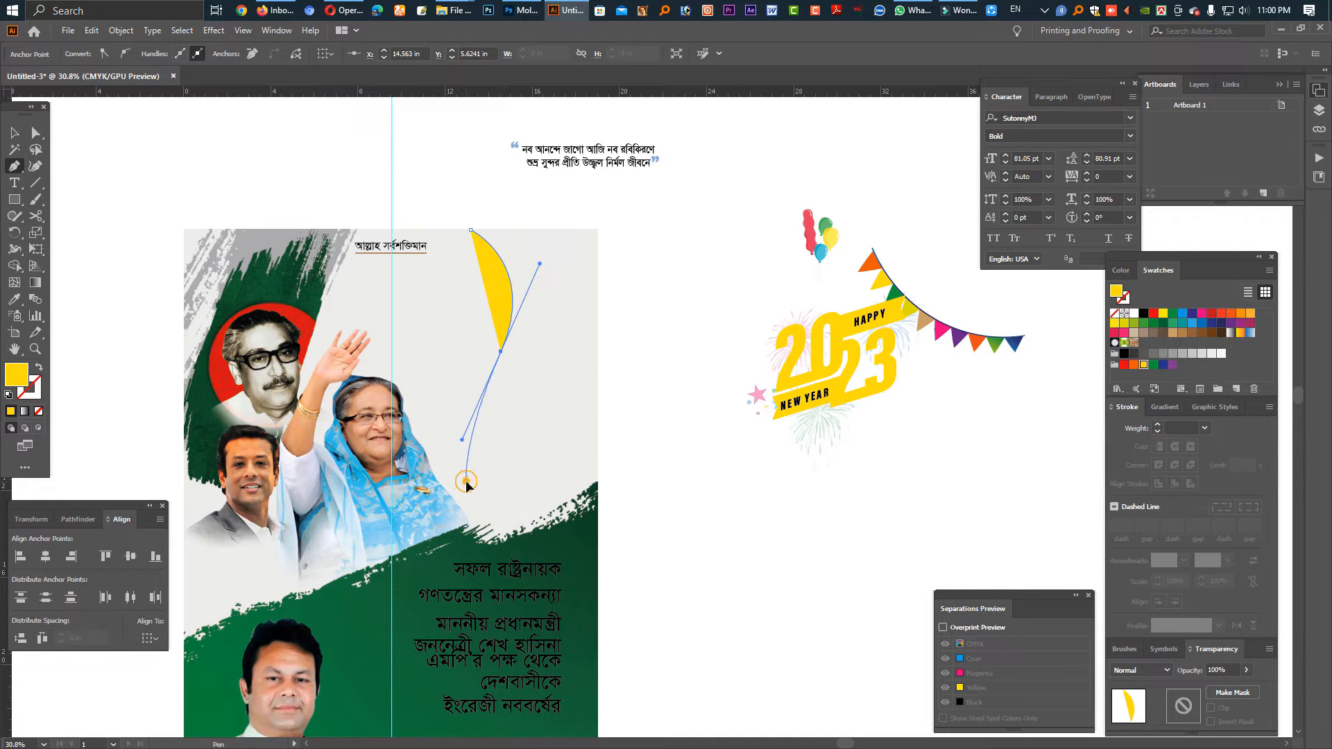
left_click(466, 481)
left_click(17, 133)
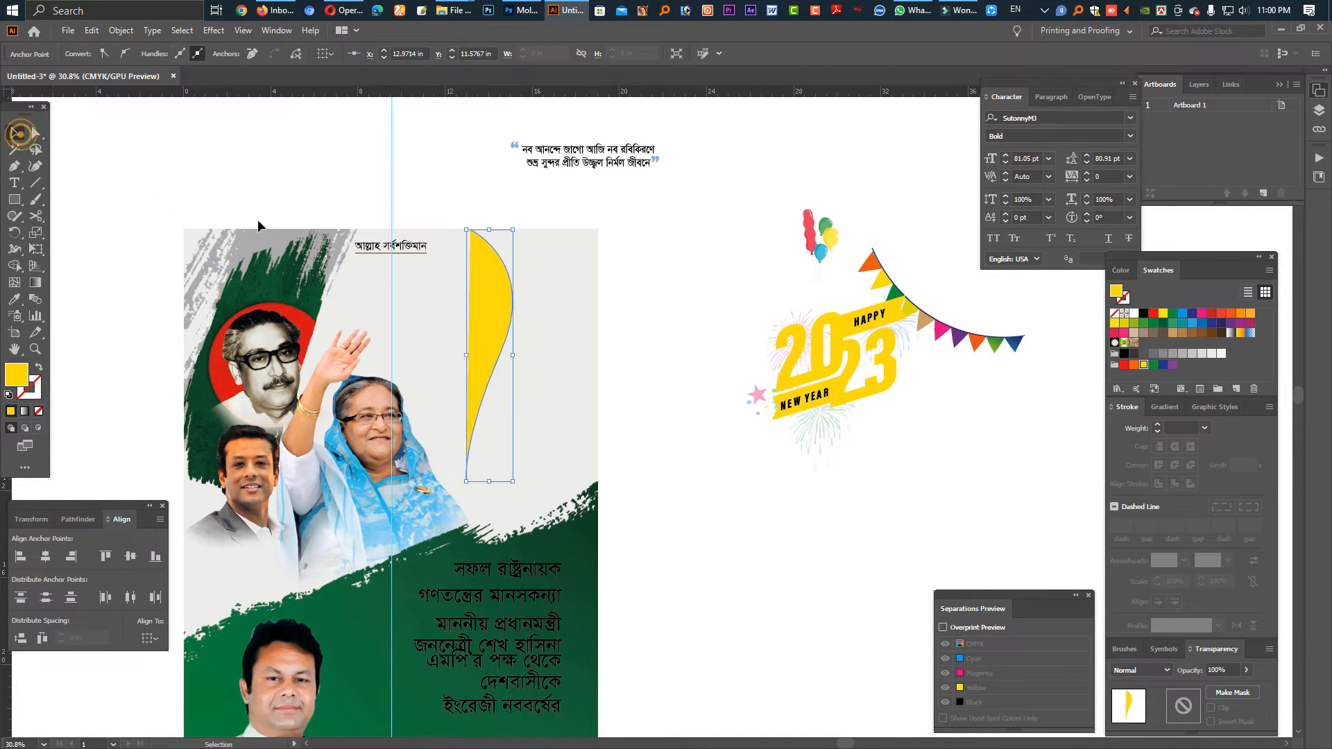
- Duplicate the curved path to its right and join the matching ends of both paths into one closed ribbon
left_click_drag(493, 310, 570, 310)
left_click_drag(616, 403, 451, 347)
left_click(42, 133)
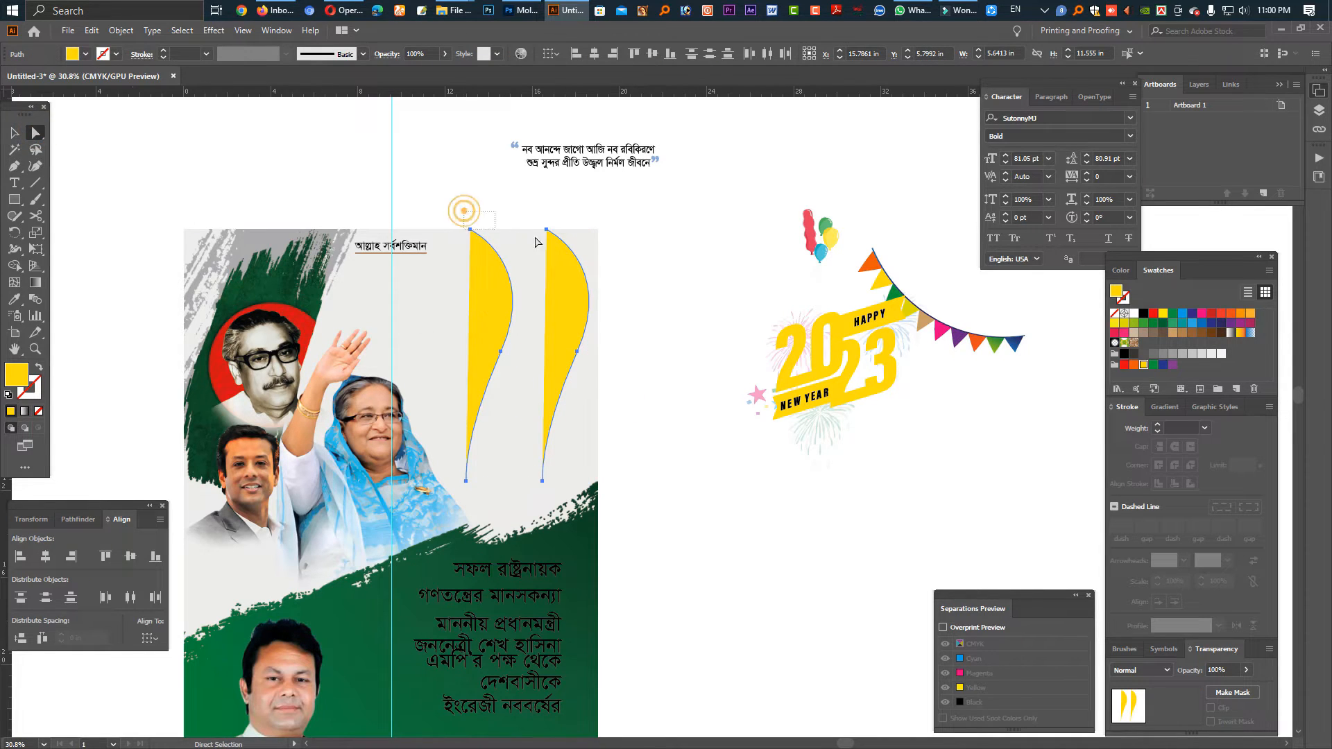
left_click_drag(461, 208, 591, 255)
key("ctrl+j")
left_click(624, 453)
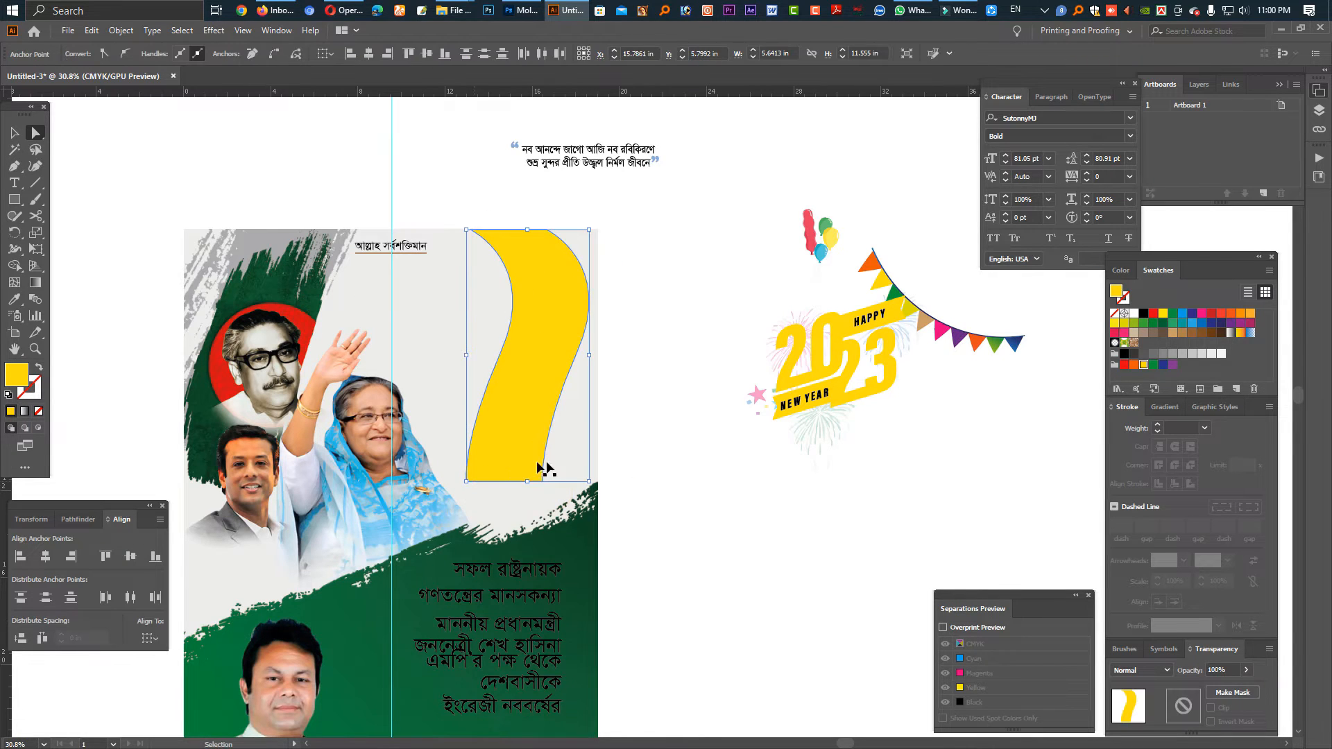
- Shorten the ribbon to about 9.8 in with a flared lower end and fill it with a white-to-black linear gradient at 90°
left_click(636, 455)
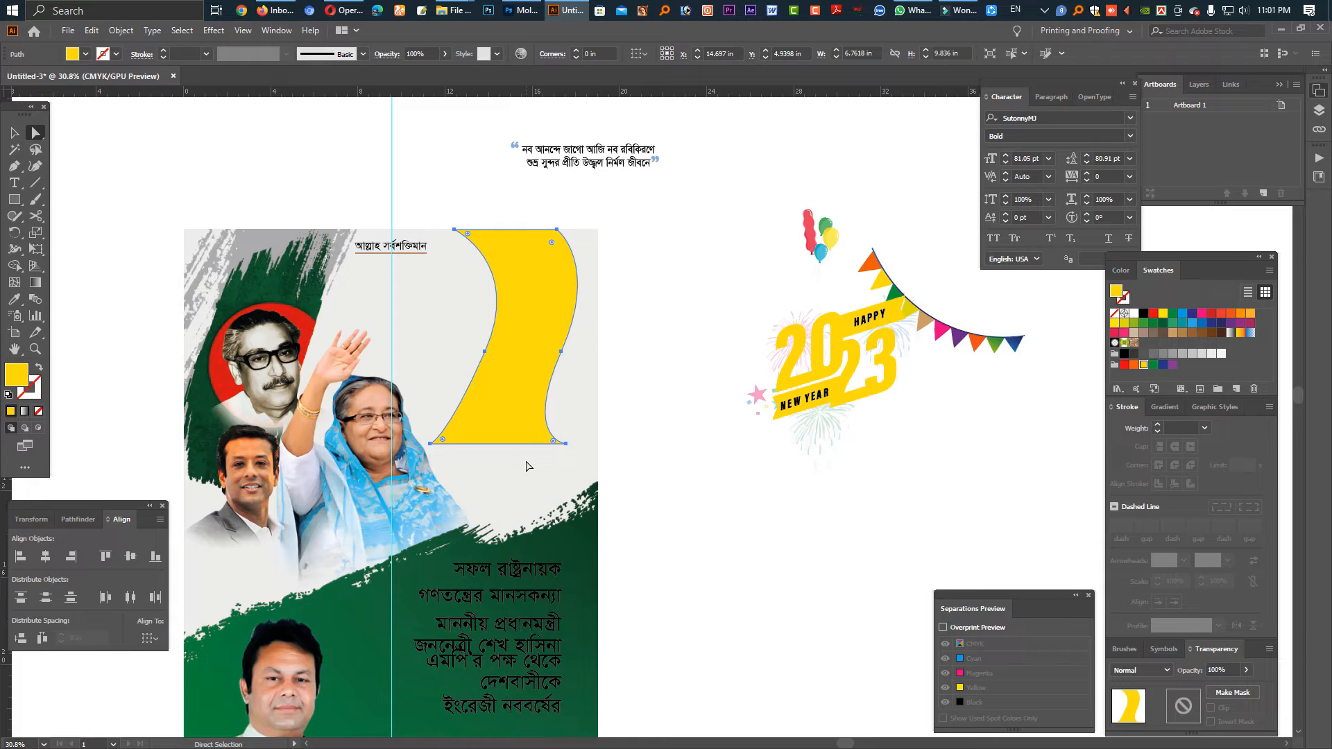
key("period")
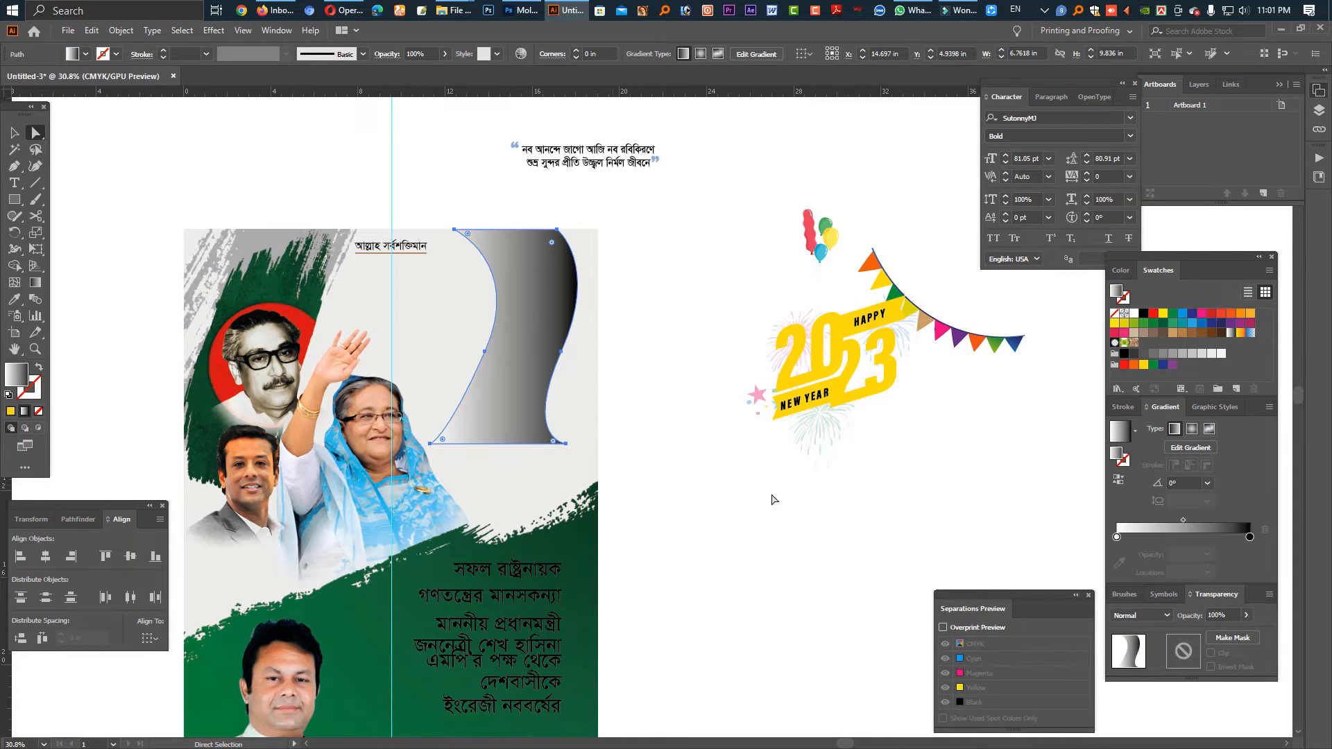
left_click(1180, 484)
type("9")
key("Return")
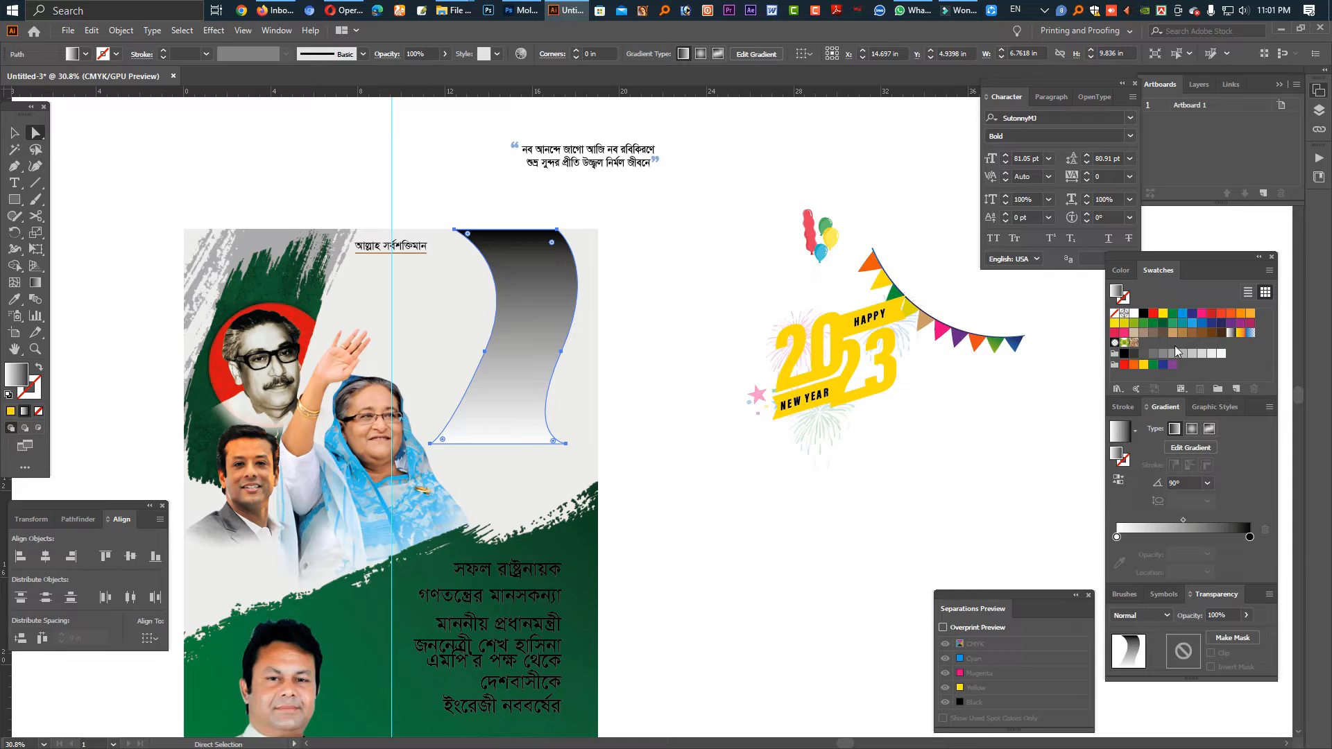
- Change the ribbon gradient's black stop to dark green and set the white stop's opacity to 0%
left_click_drag(1163, 323, 1251, 539)
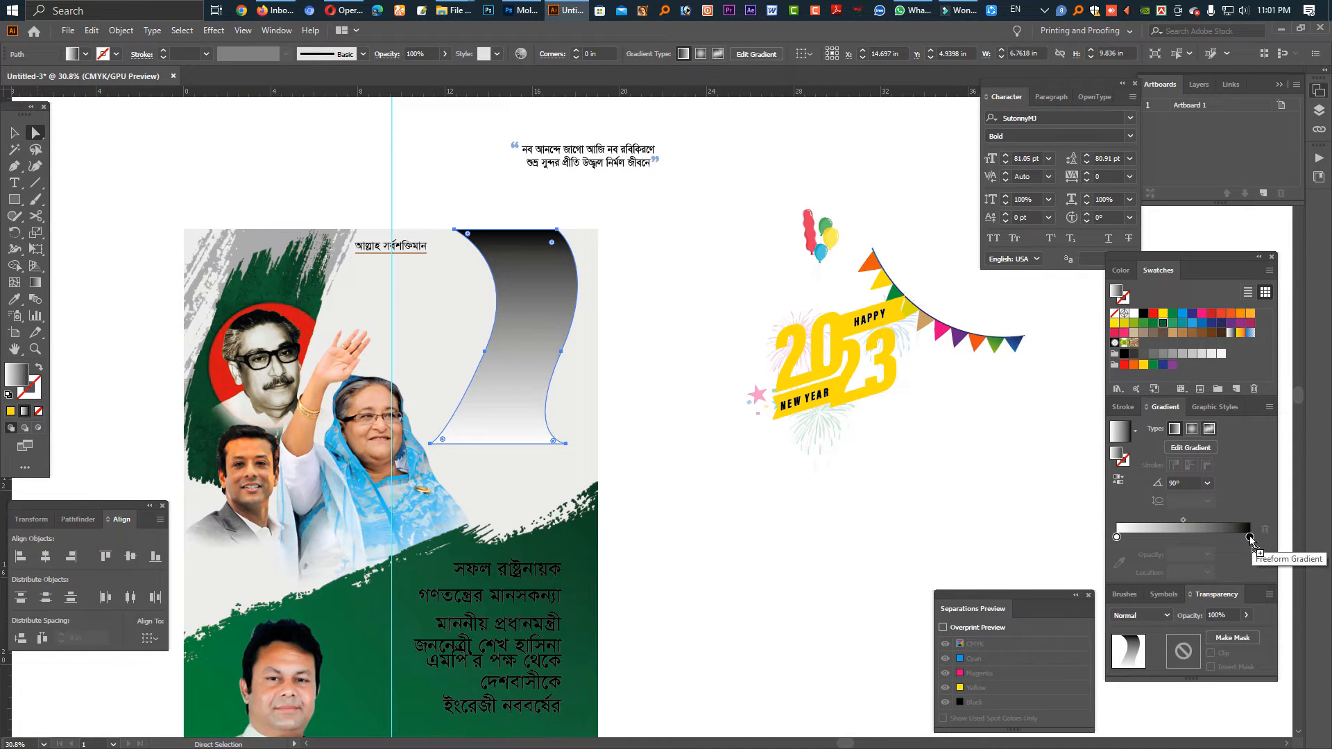
left_click(1116, 537)
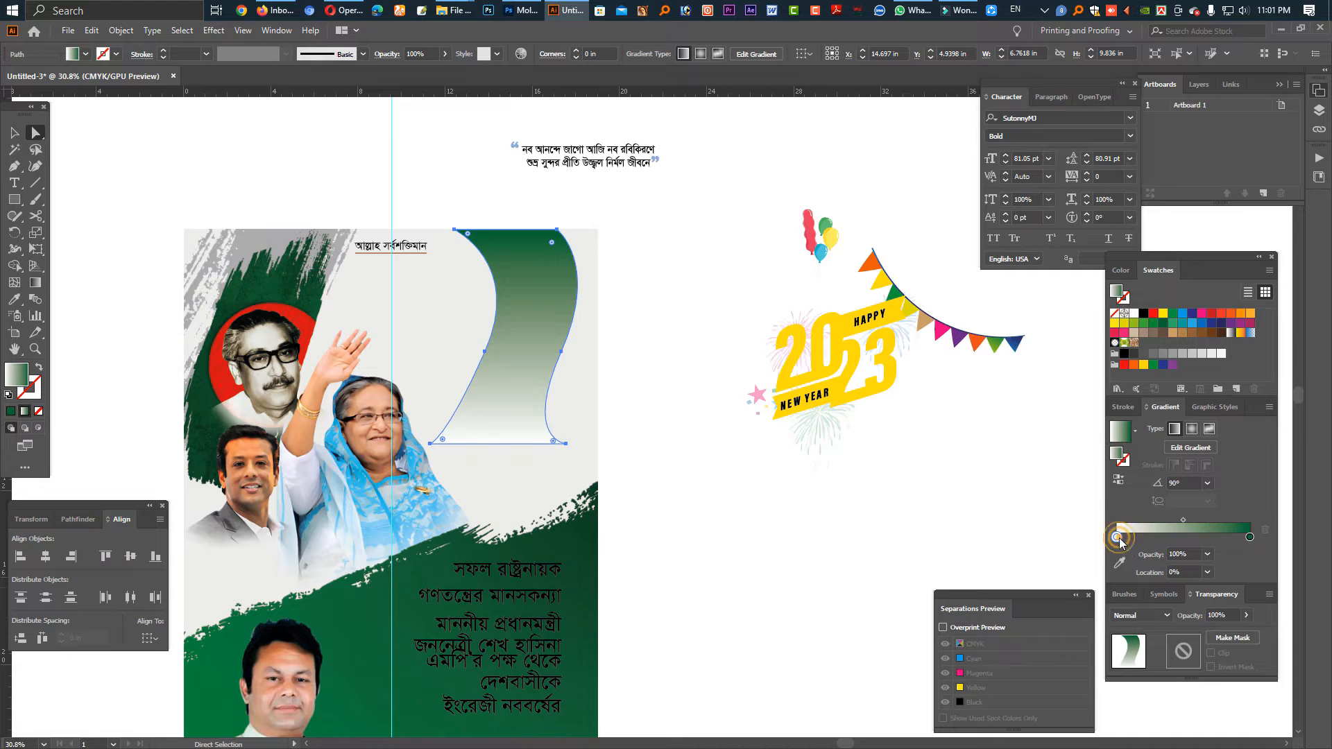
left_click(1194, 554)
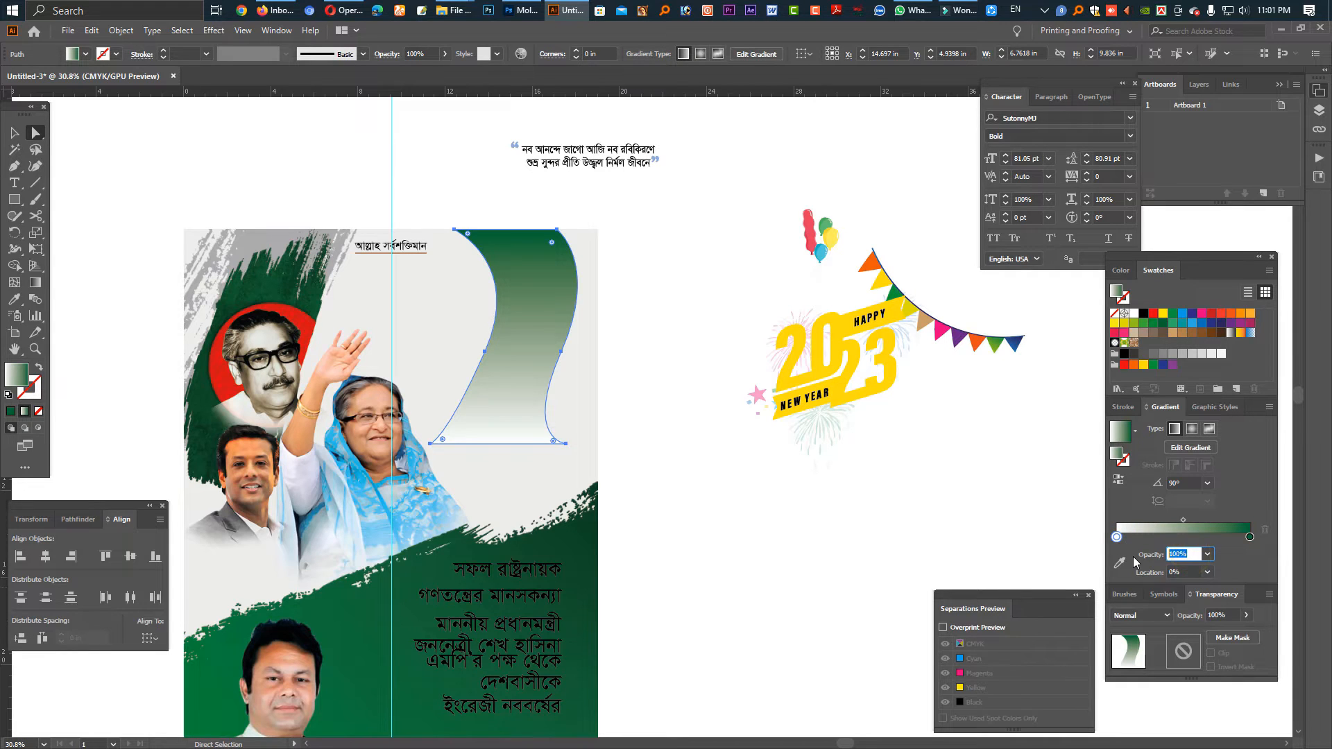
type("0")
key("Return")
left_click(705, 557)
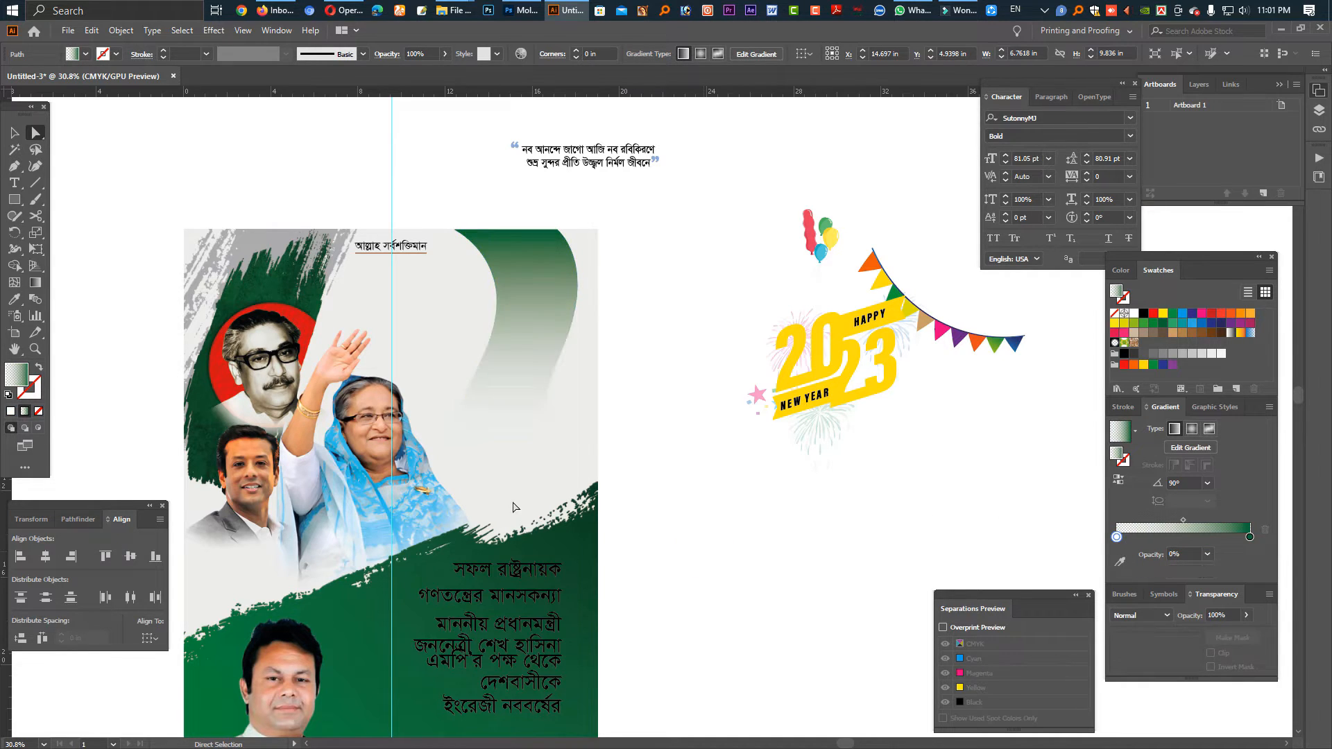
- Recolour the ribbon gradient's transparent stop with a green swatch
left_click(14, 132)
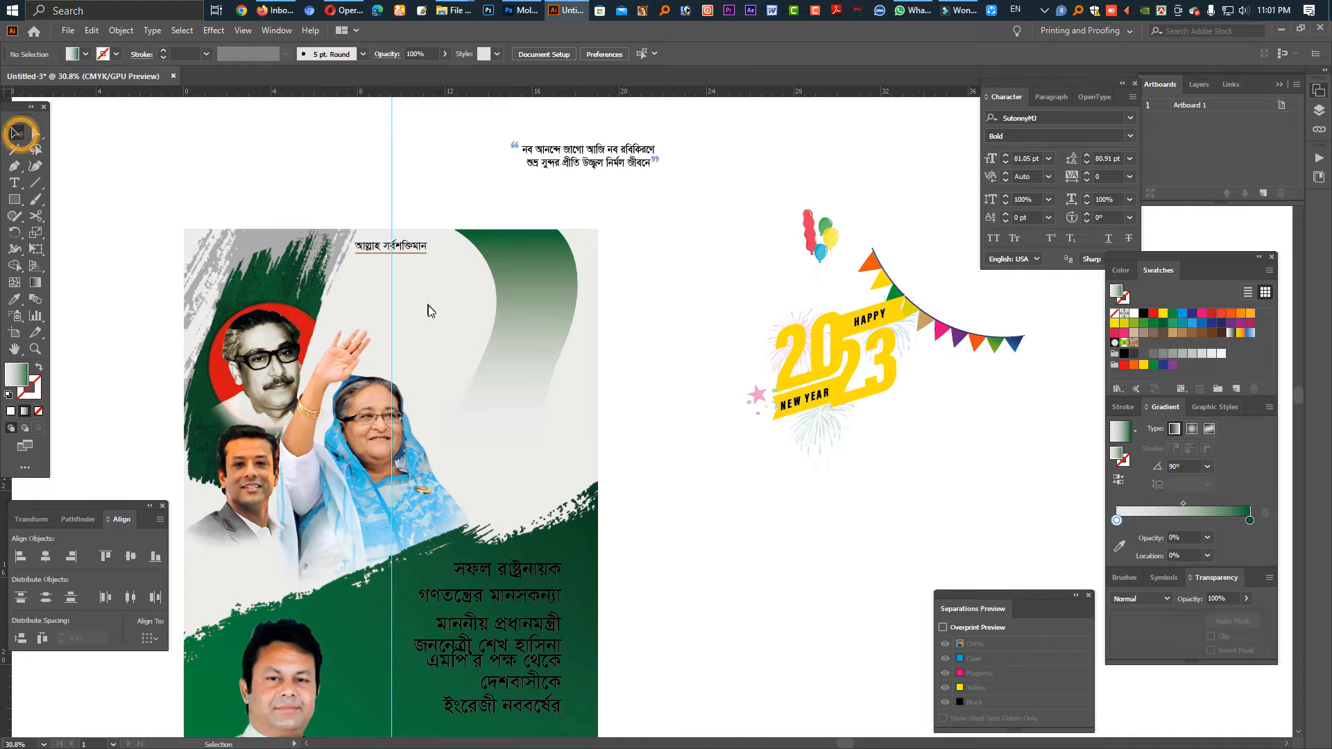
left_click(523, 327)
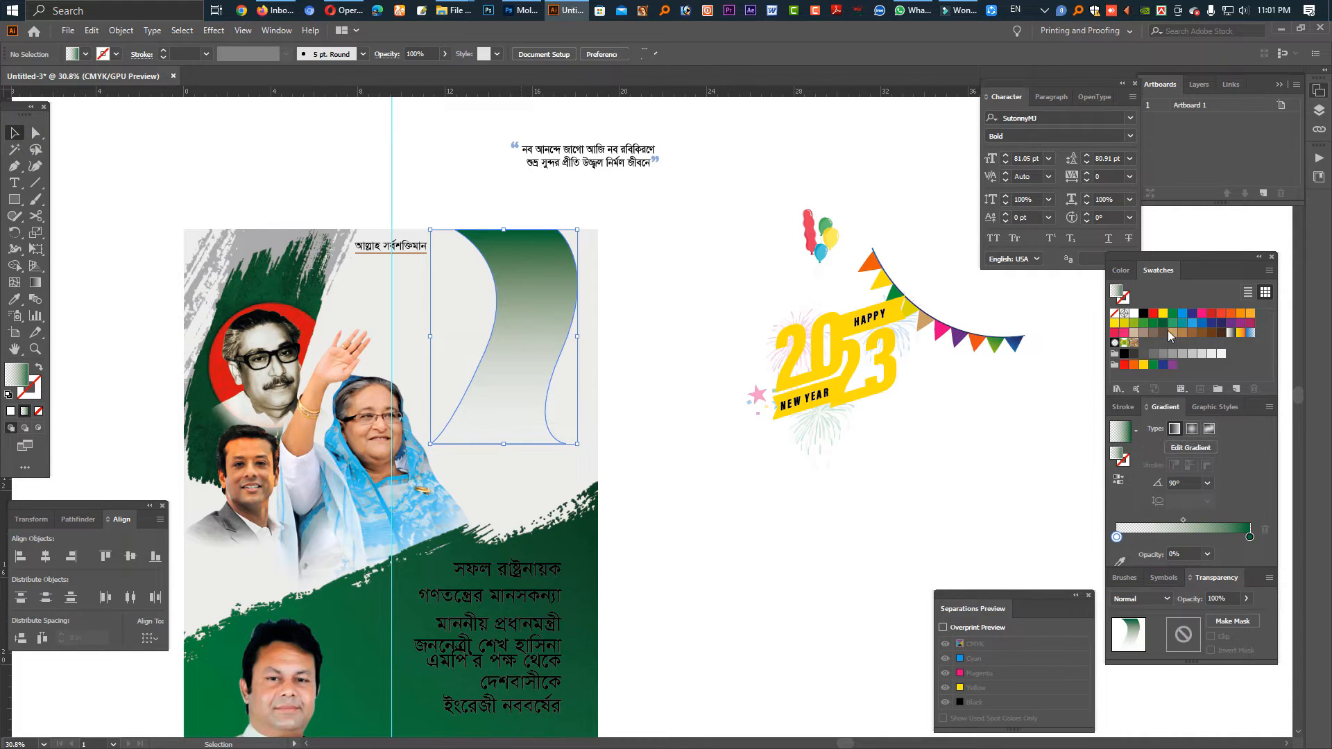
left_click_drag(1143, 326, 1116, 539)
left_click(630, 463)
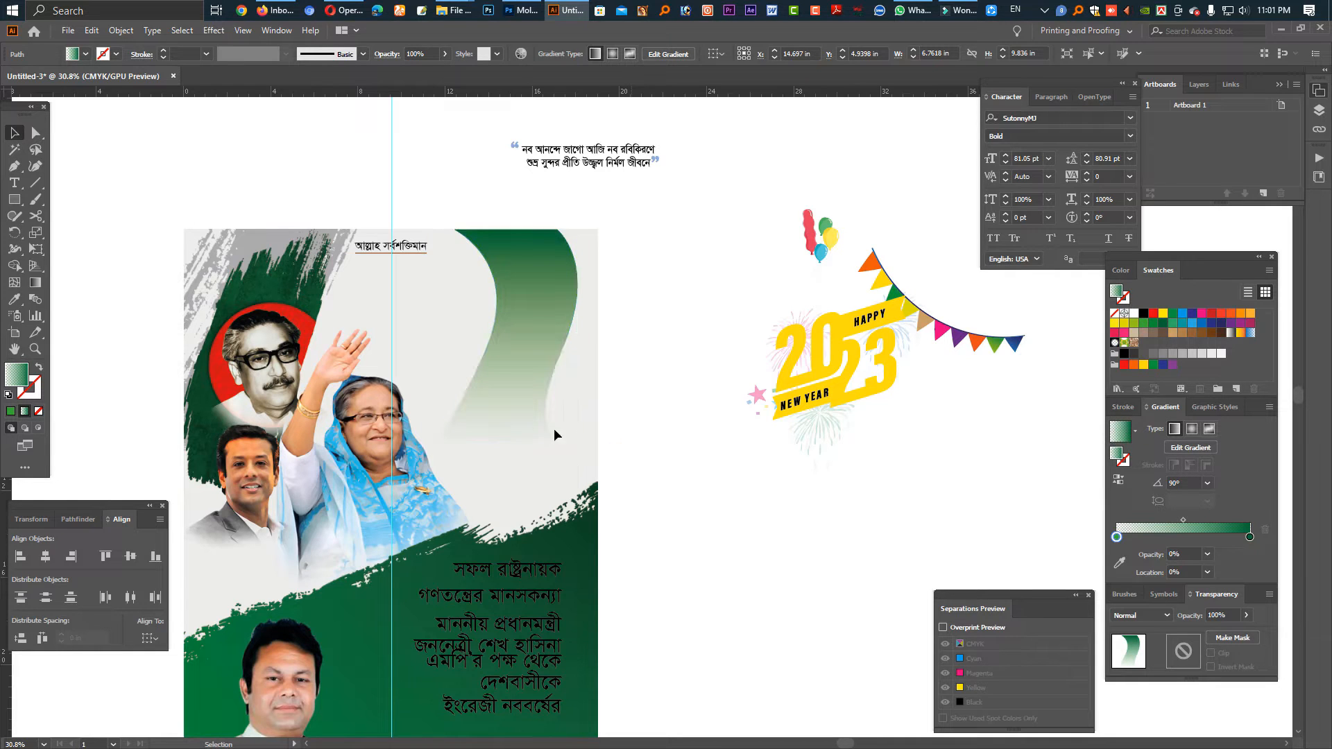
- Narrow the ribbon's lower end to make it about 6.1 in wide overall and shift the gradient midpoint to 42.35%
left_click(526, 412)
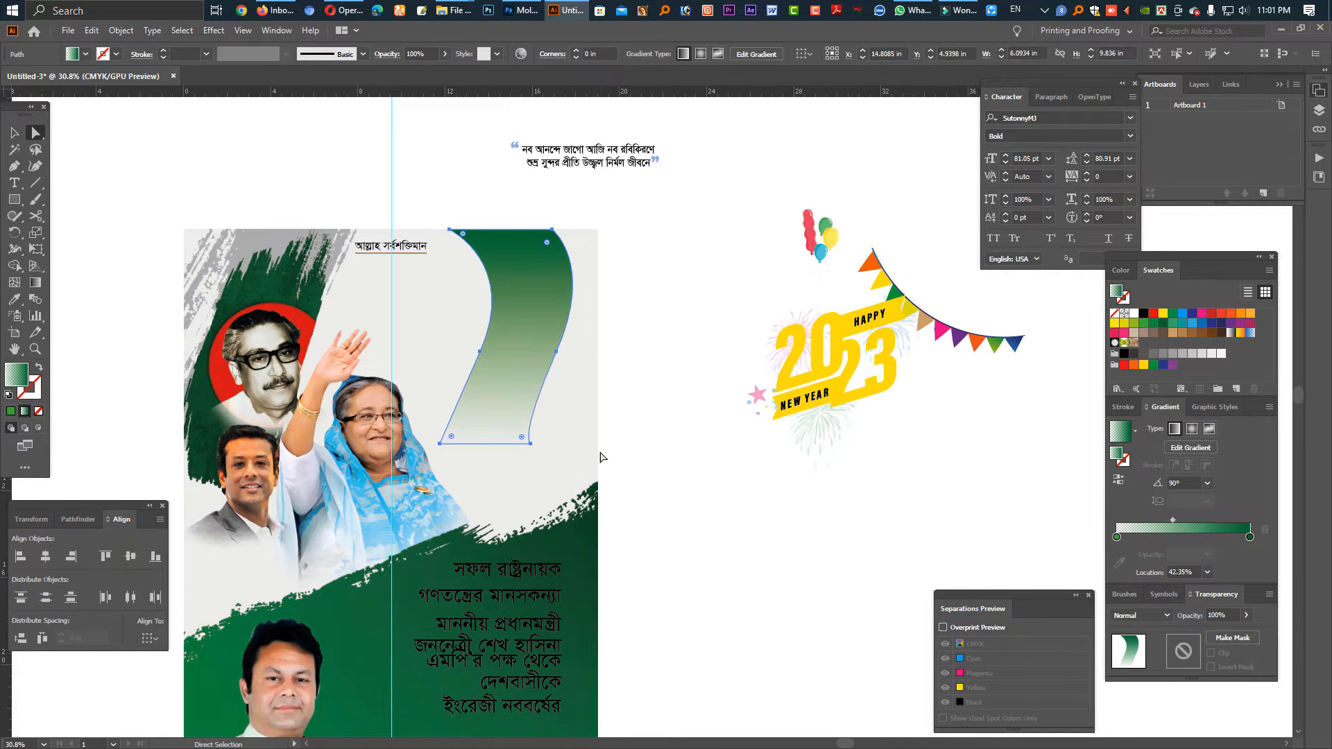
left_click(596, 452)
- Duplicate the ribbon in place and recolour the copy's gradient with a brighter green and a transparent yellow-green stop
left_click(523, 332, "ctrl")
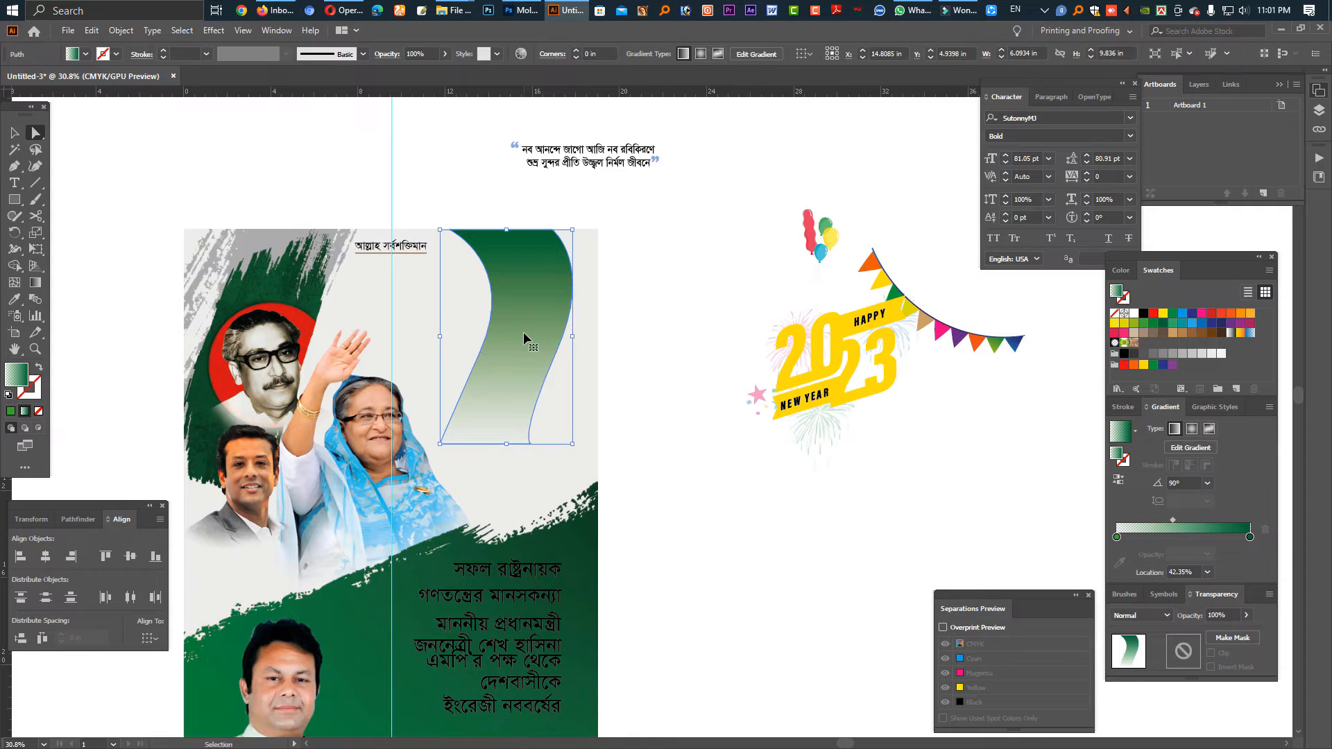
key("ctrl+c")
key("ctrl+f")
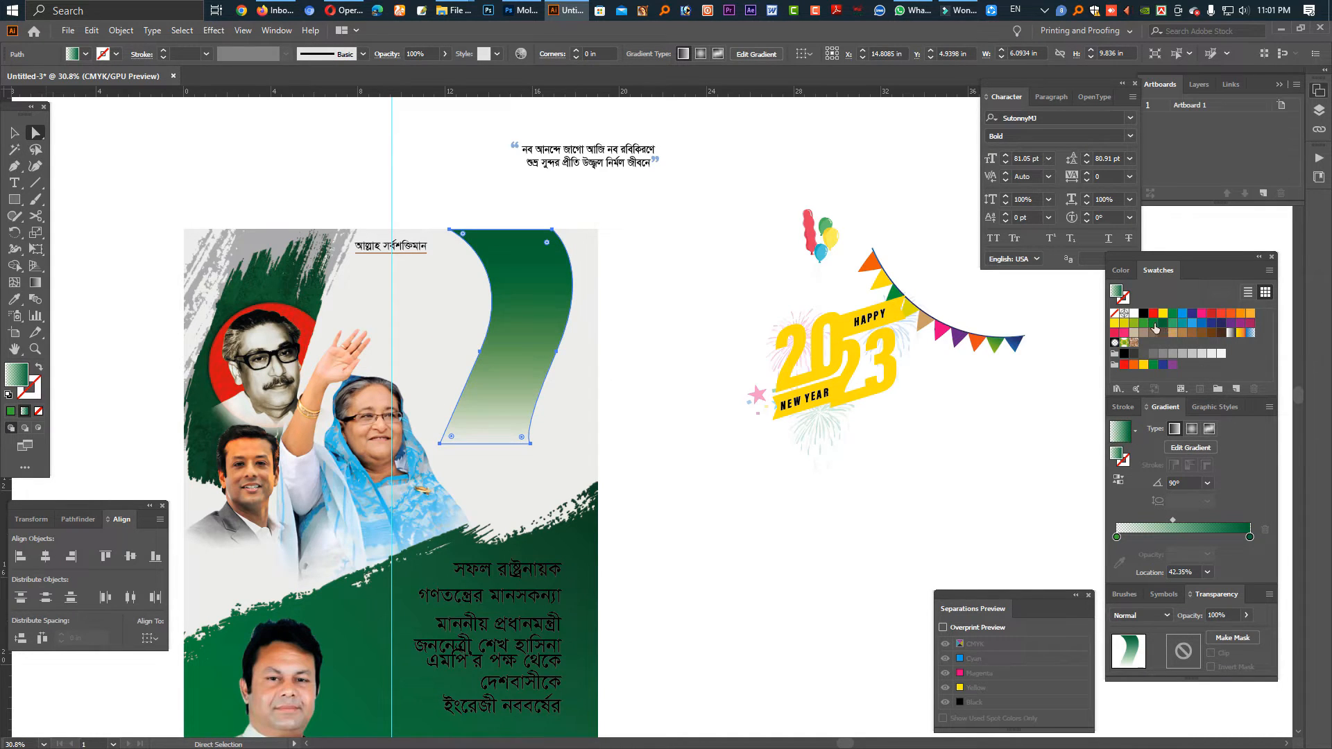
left_click_drag(1157, 328, 1250, 537)
left_click_drag(1134, 324, 1117, 537)
- Widen the lighter green ribbon to about 7.3 in so it extends past both sides of the dark green one
left_click(14, 132)
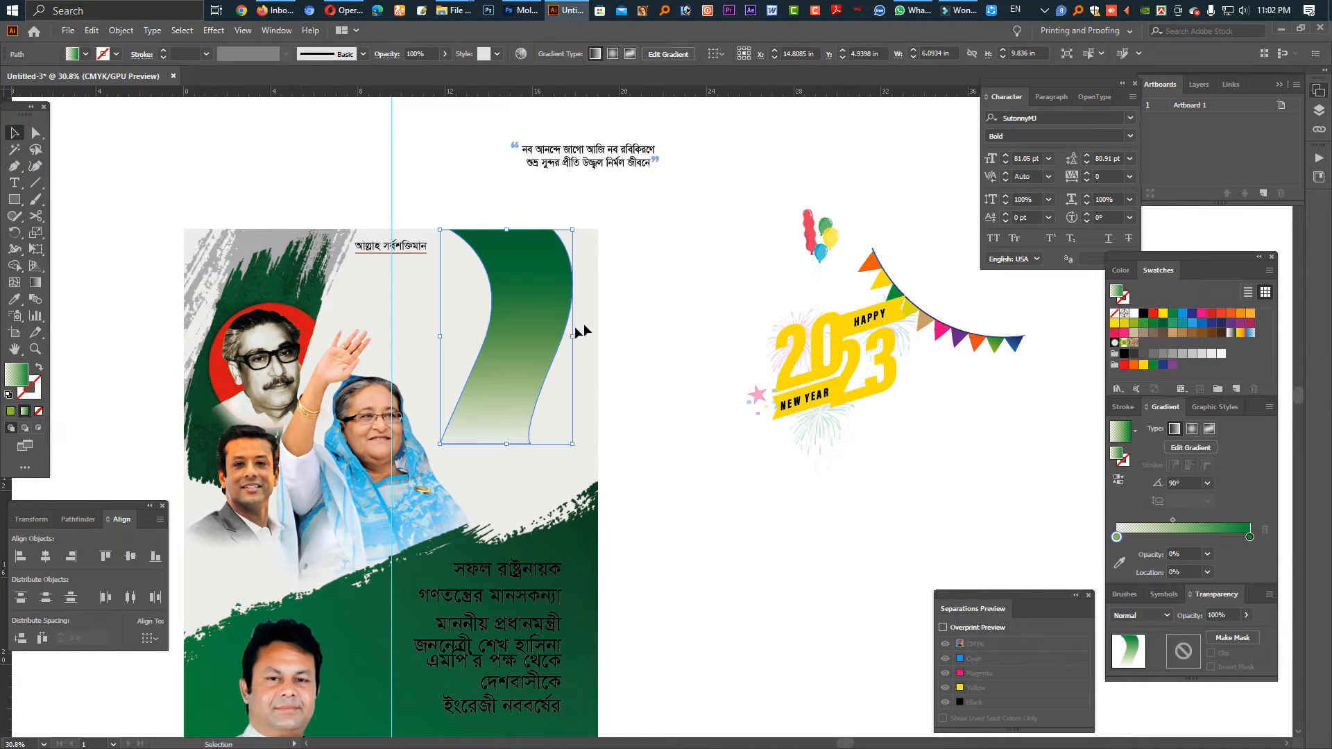
left_click_drag(573, 337, 587, 338)
scroll(532, 268, "up", 2)
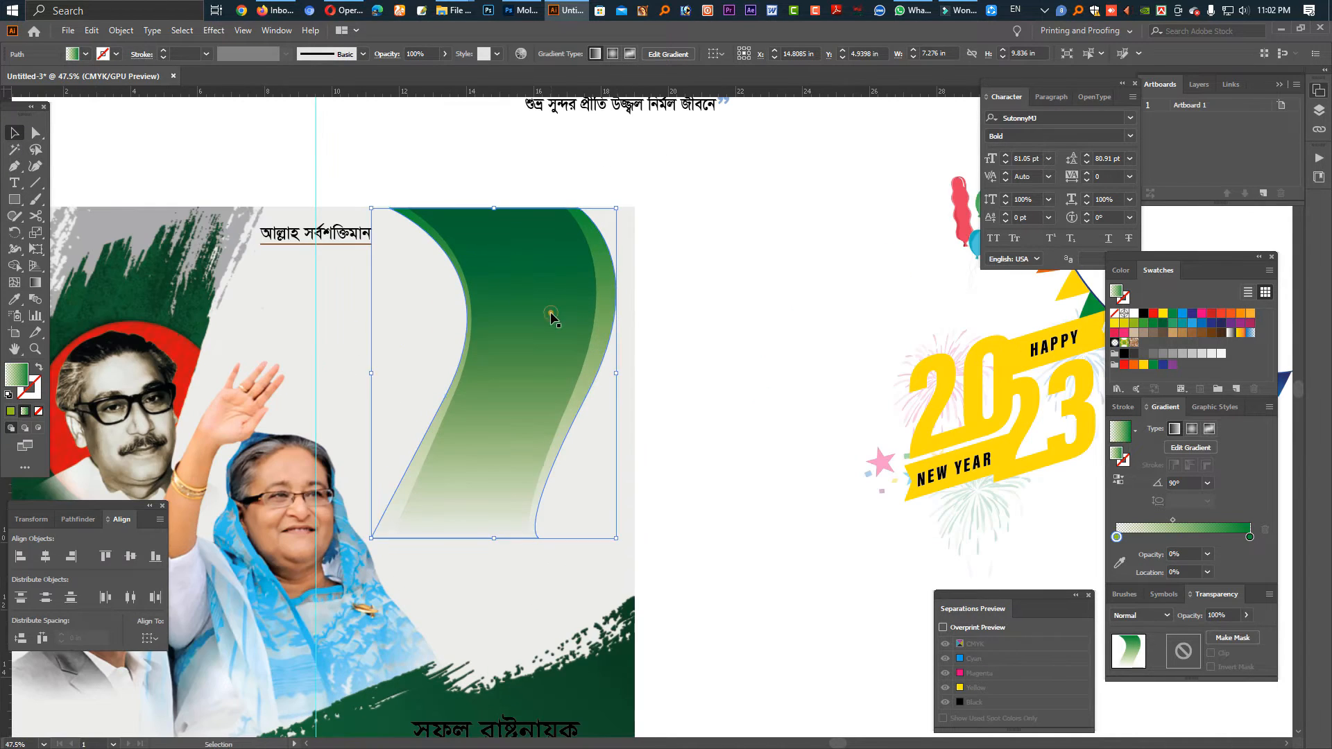
- Nudge the dark green ribbon slightly to the right over the lighter ribbon
left_click(551, 311)
key("Right")
key("Right")
key("Right")
key("Right")
key("Right")
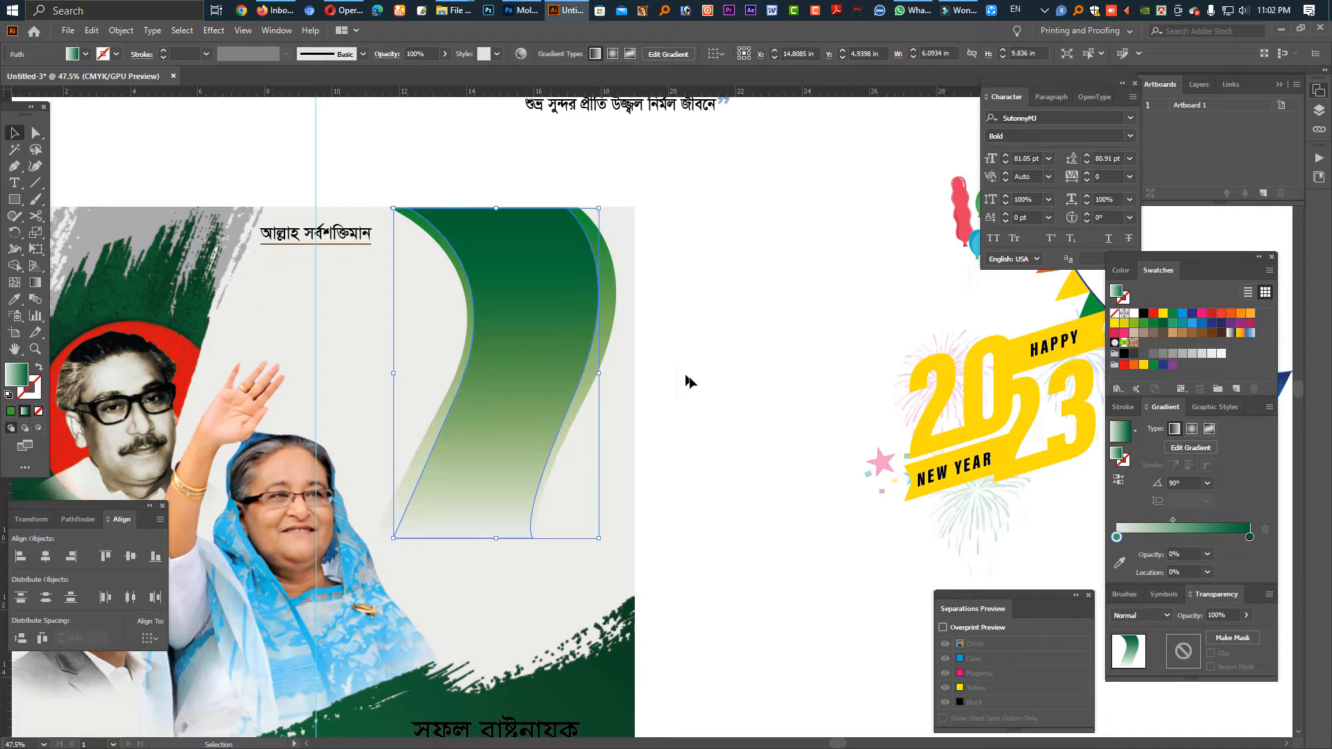
left_click(723, 431)
- Shorten both ribbons to about 7.5 in tall and move their bottom anchor points down and to the right
left_click_drag(705, 544, 505, 461)
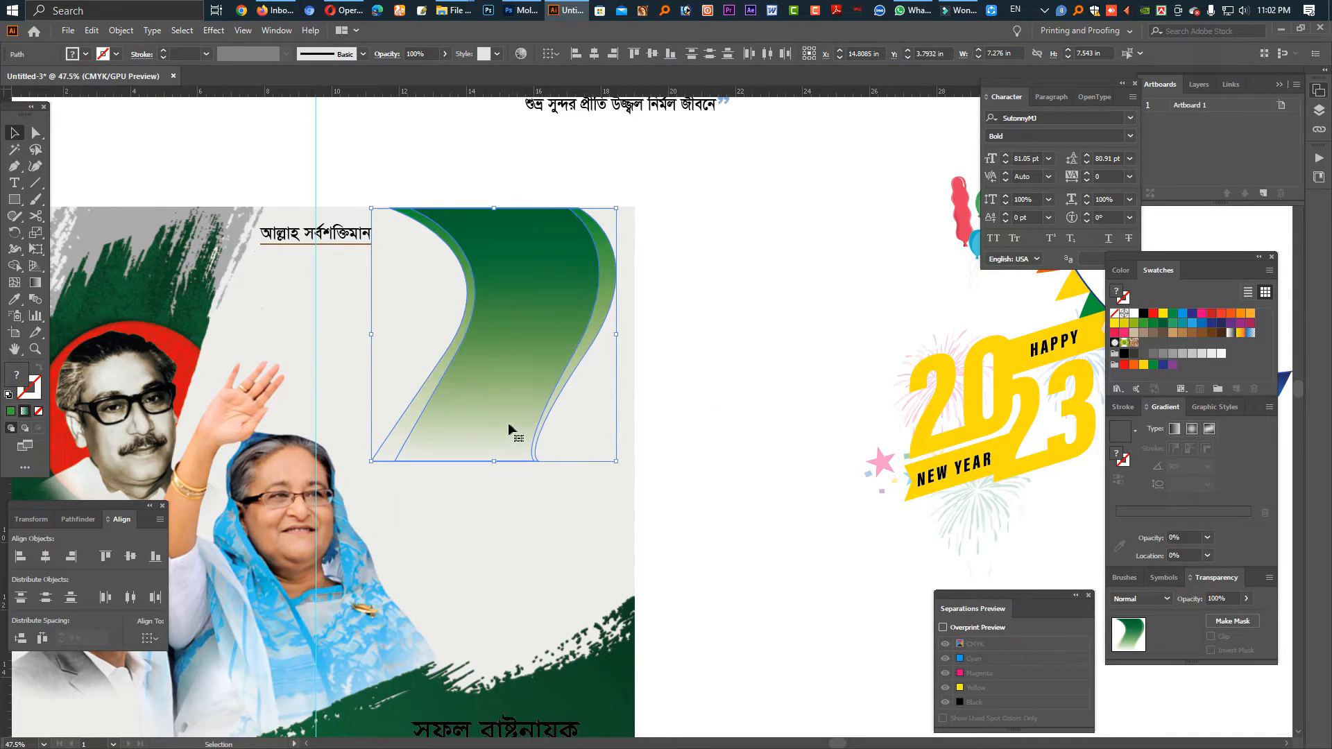
left_click(709, 439)
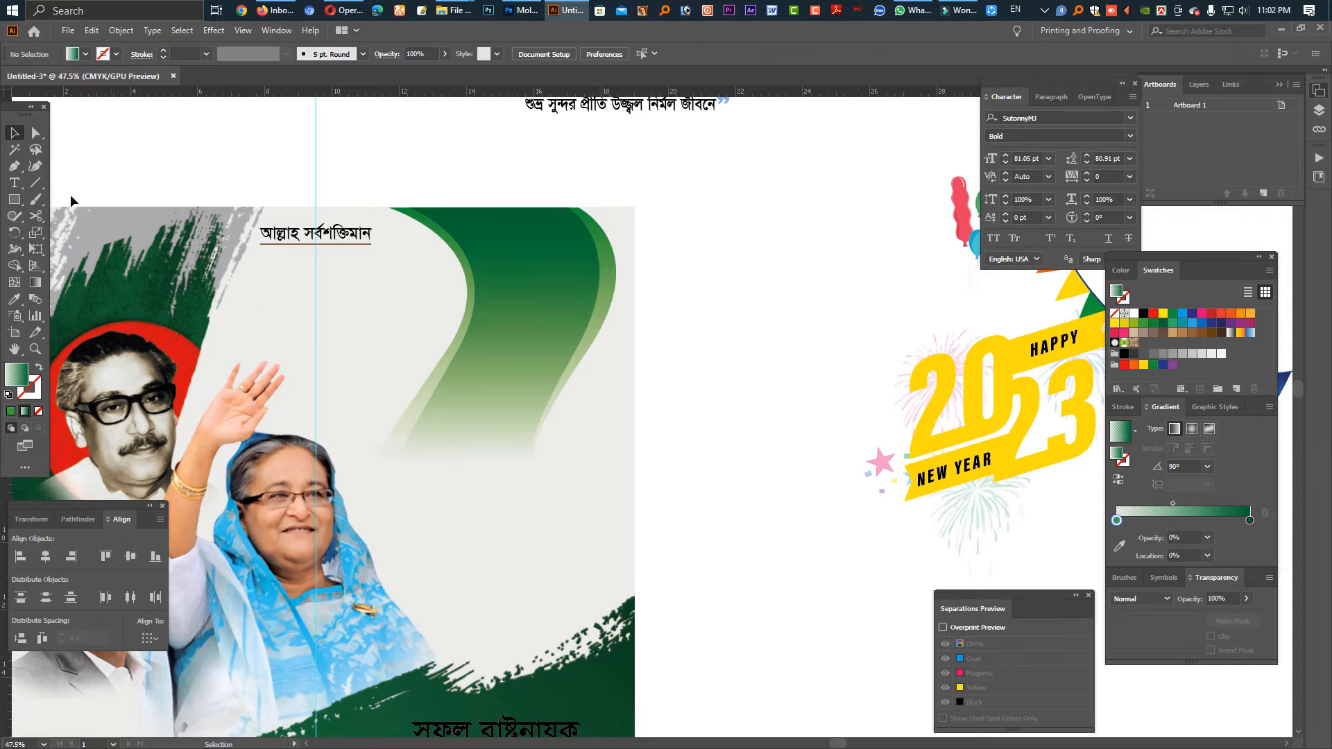
left_click(40, 148)
mouse_move(587, 496)
left_mouse_down()
mouse_move(293, 403)
mouse_move(293, 389)
mouse_move(390, 383)
left_mouse_up()
left_click(36, 133)
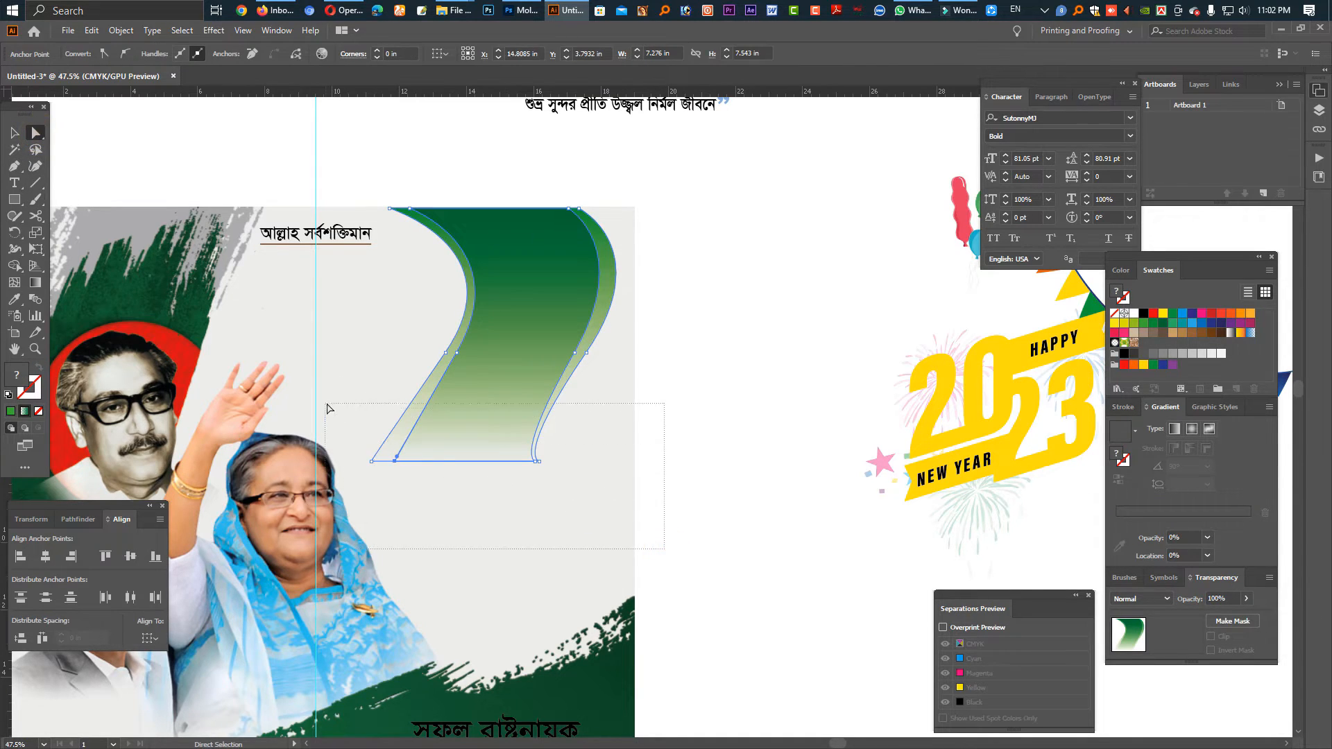
left_click_drag(544, 463, 588, 488)
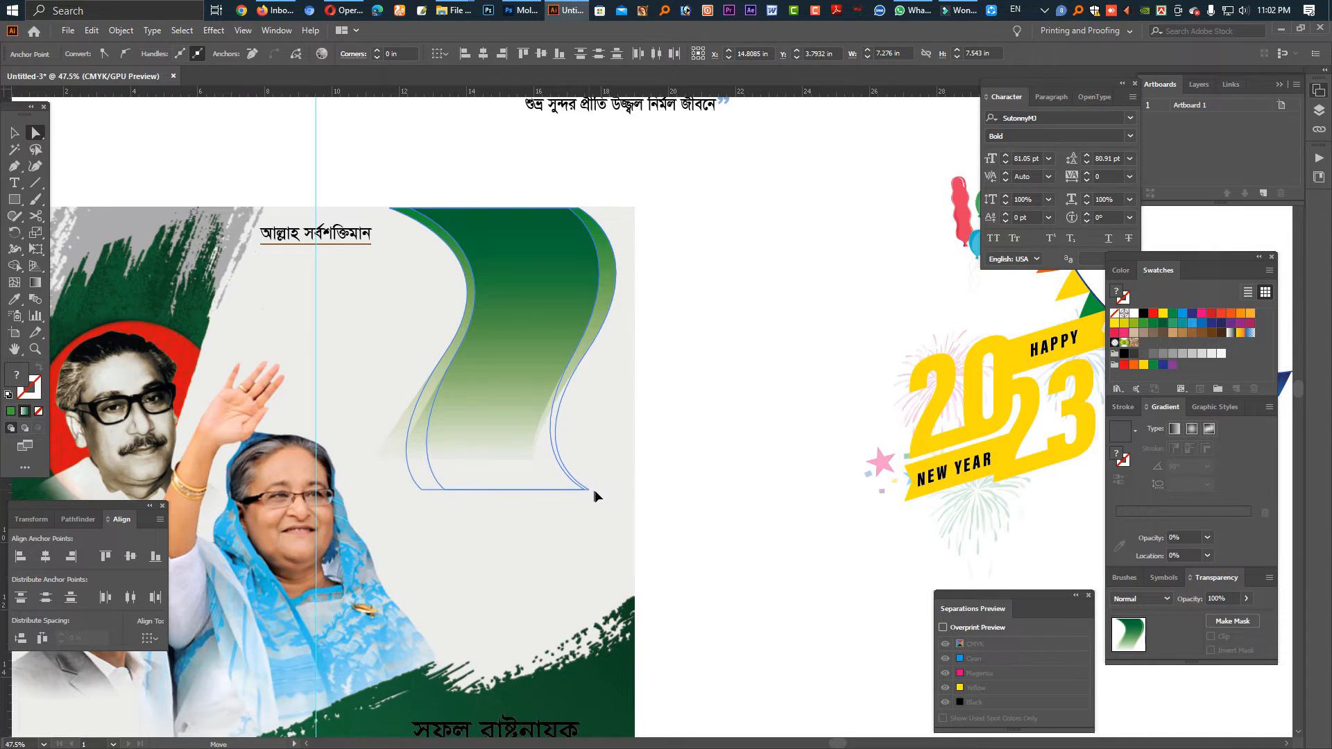
left_click(706, 512)
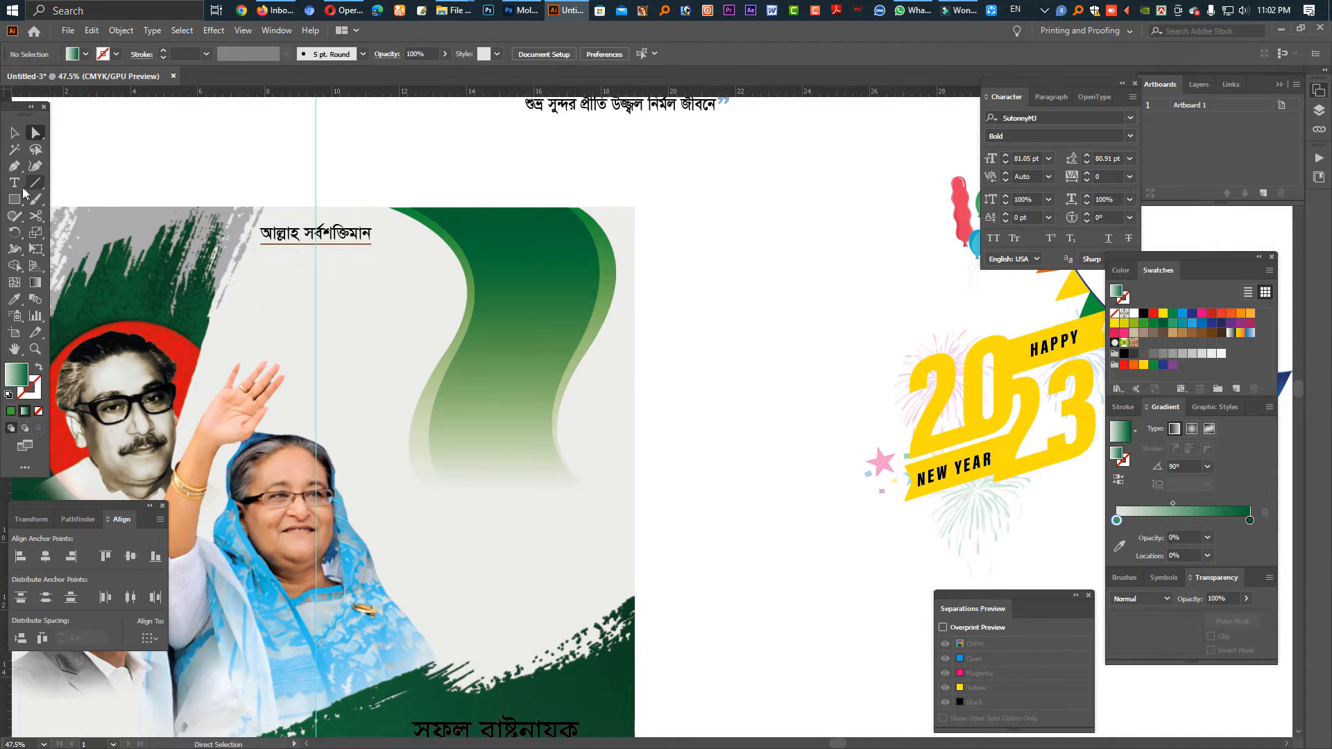
- Draw a circle about 6.07 in wide over the ribbon's lower end and fill it with red
left_click_drag(15, 201, 64, 235)
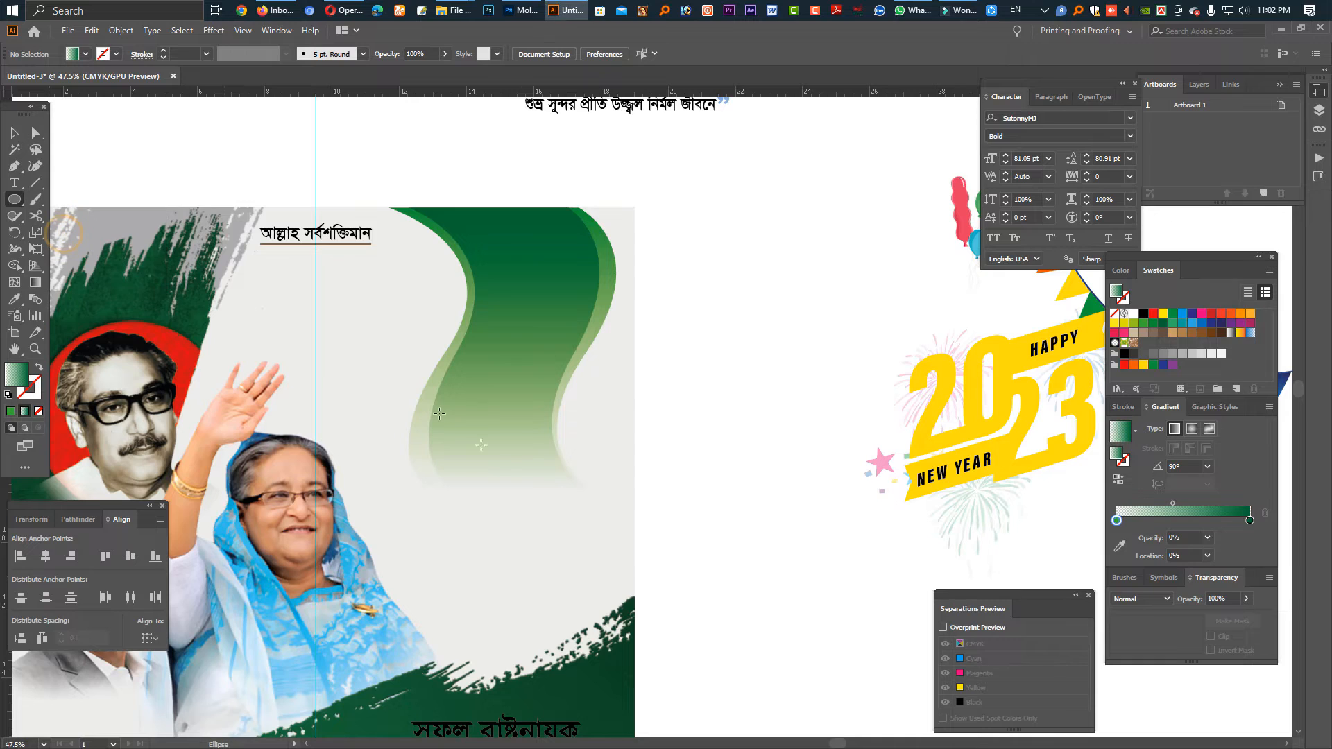
left_click_drag(508, 459, 604, 516)
left_click(12, 134)
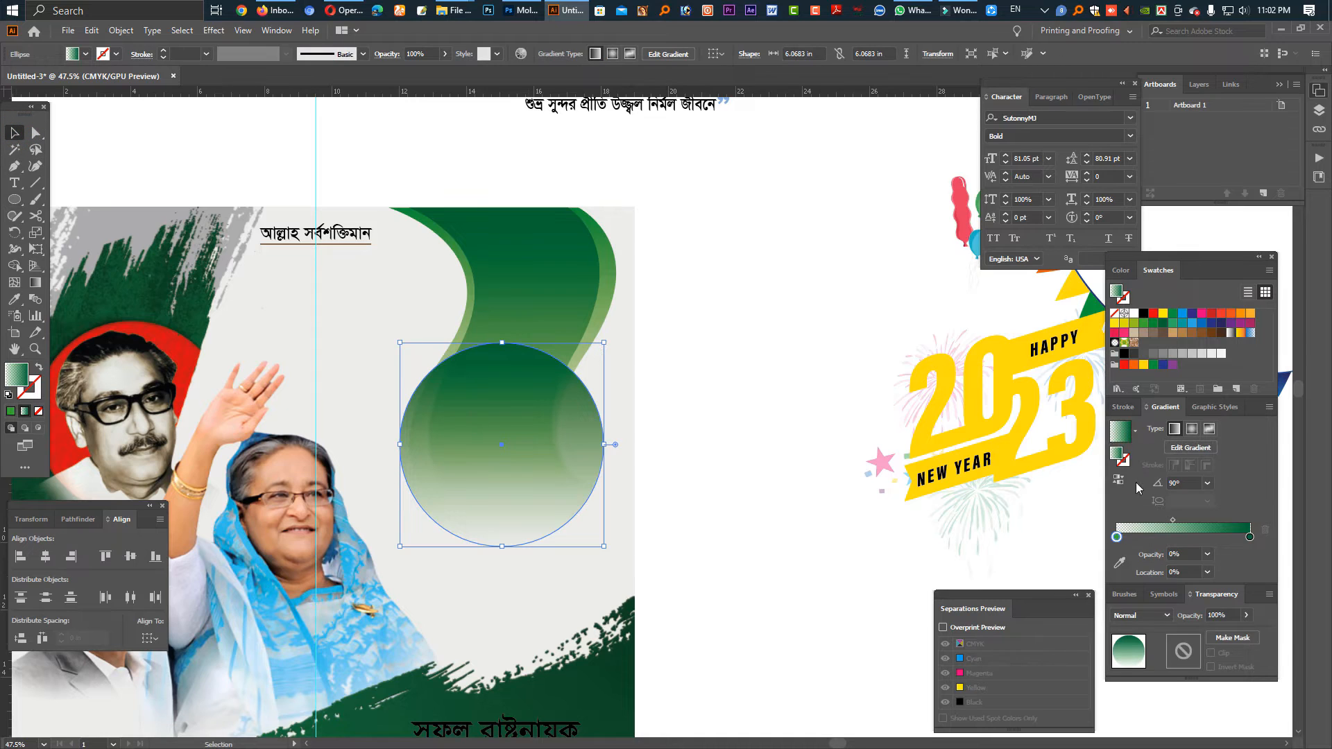
left_click(1123, 364)
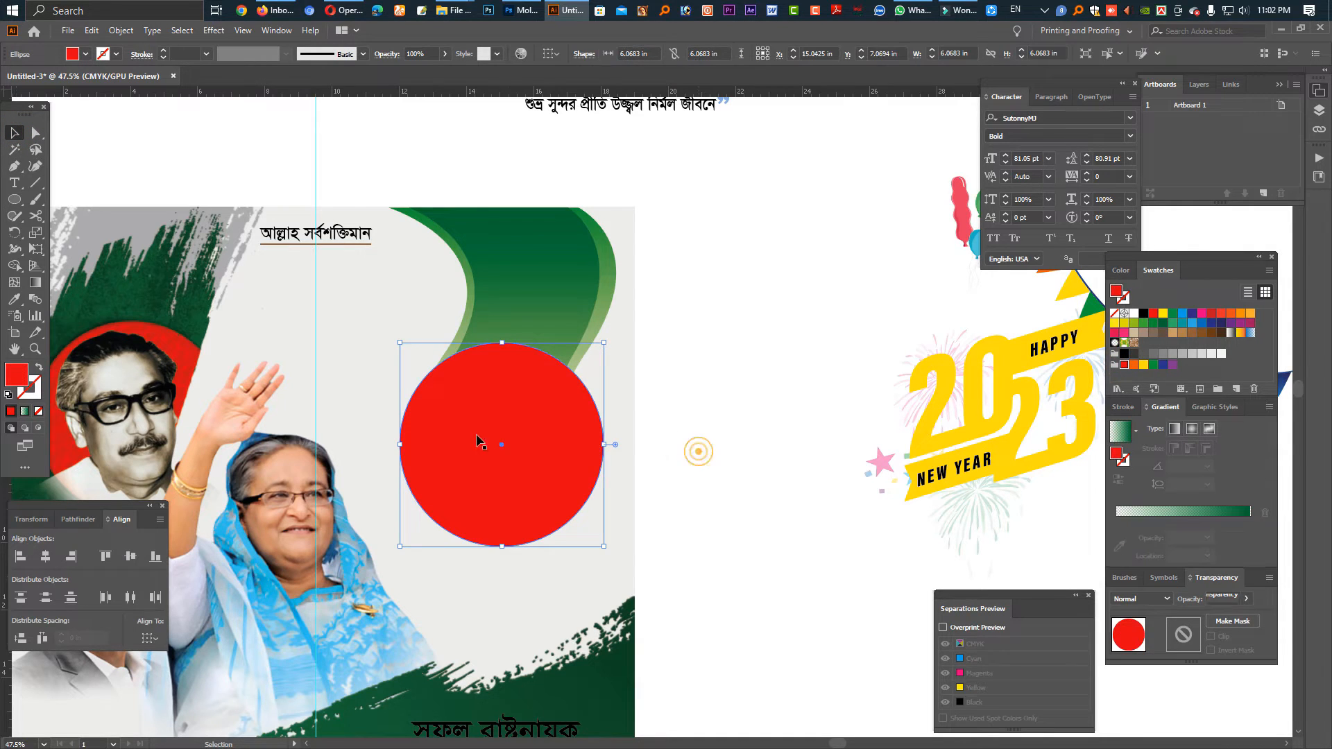
- Duplicate the red circle behind itself, enlarged to about 6.6 in from the centre, and fill the copy with white
key("space")
left_click_drag(501, 481, 562, 481)
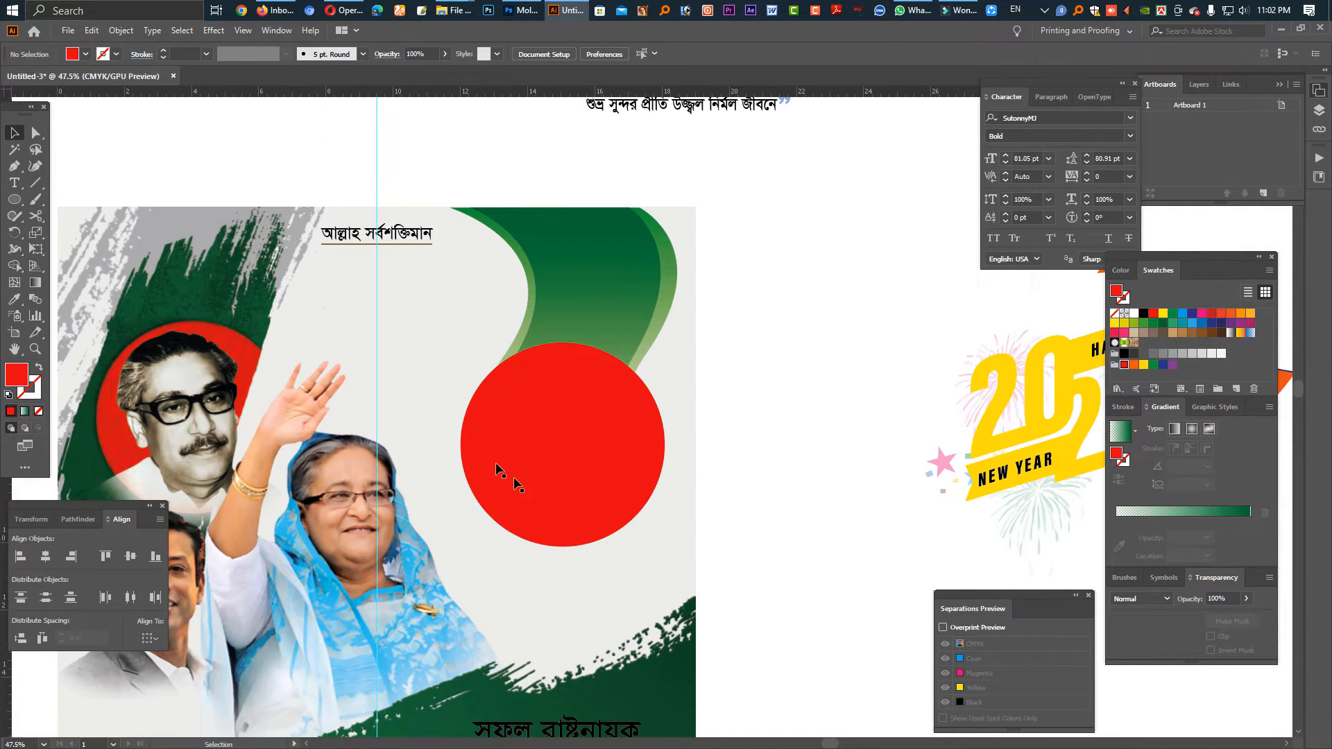
left_click(557, 468)
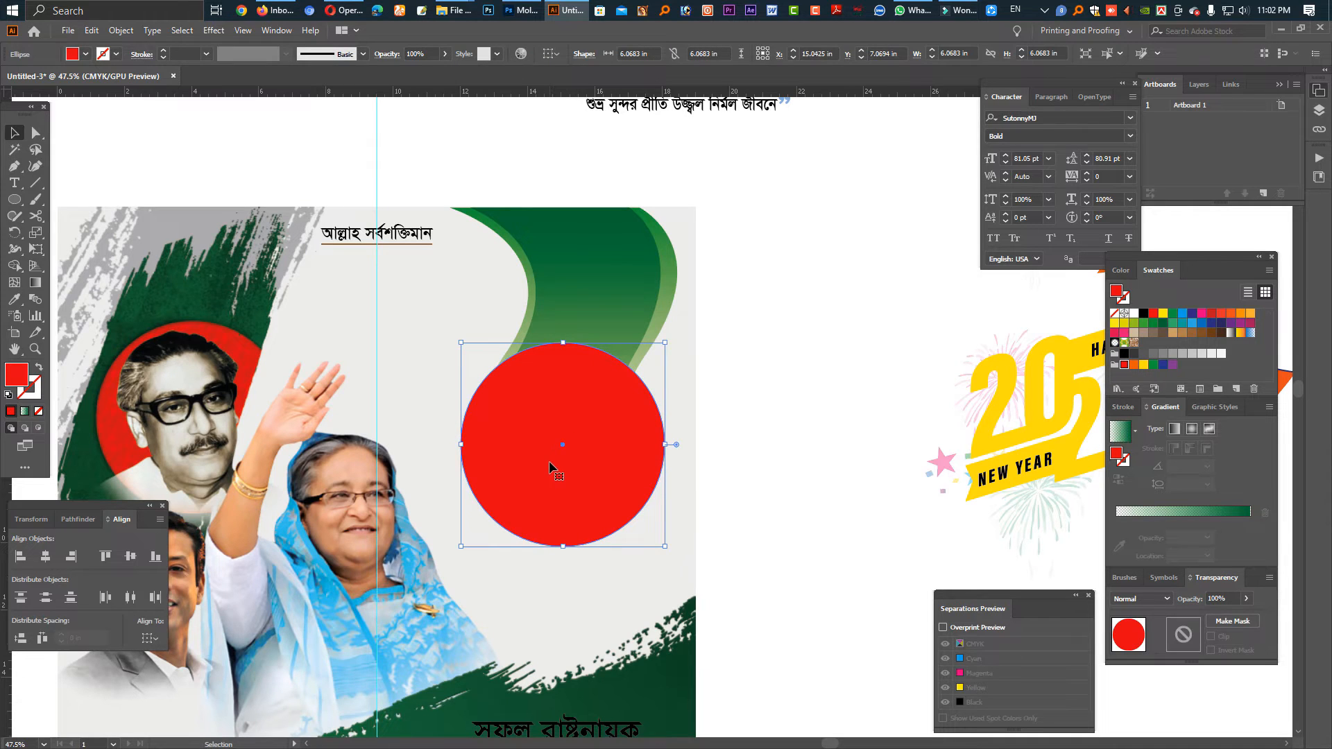
key("a")
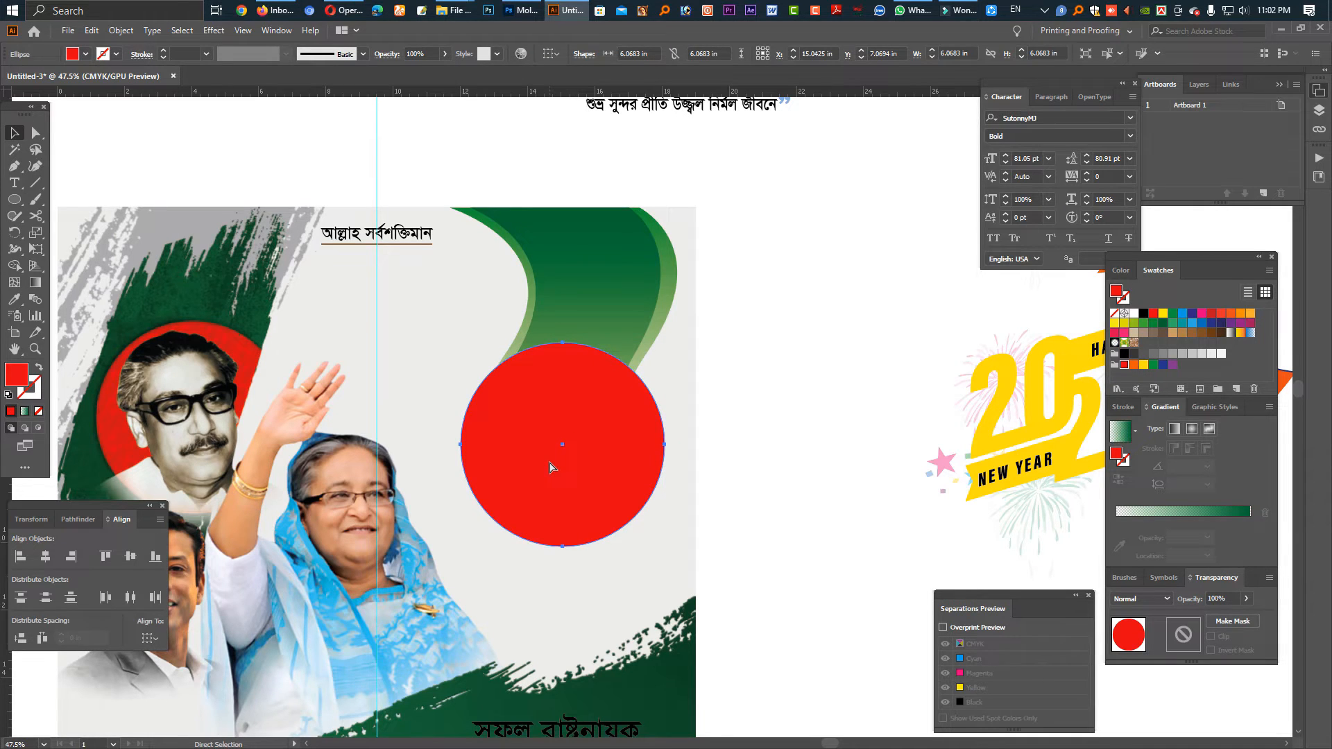
key("v")
left_click_drag(665, 444, 675, 446)
left_click(1133, 313)
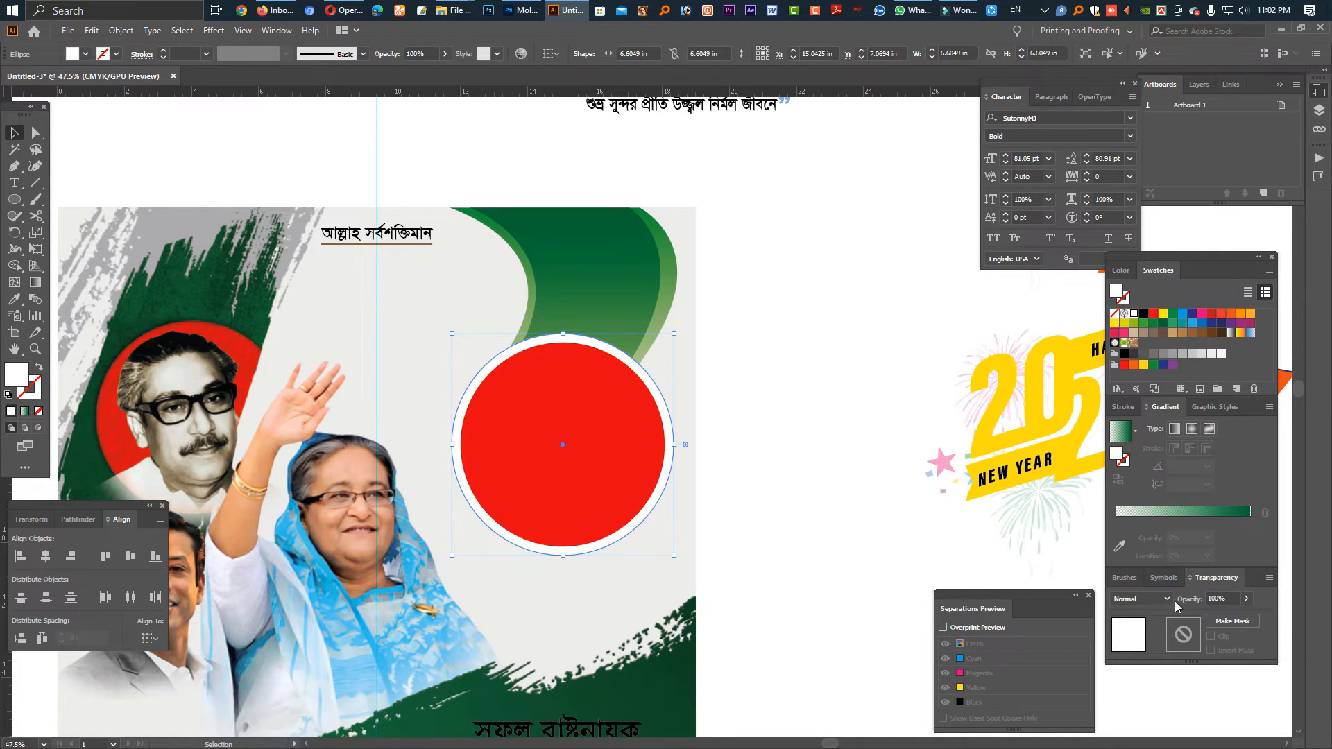
- Set the white circle's opacity to 30%
left_click(1218, 598)
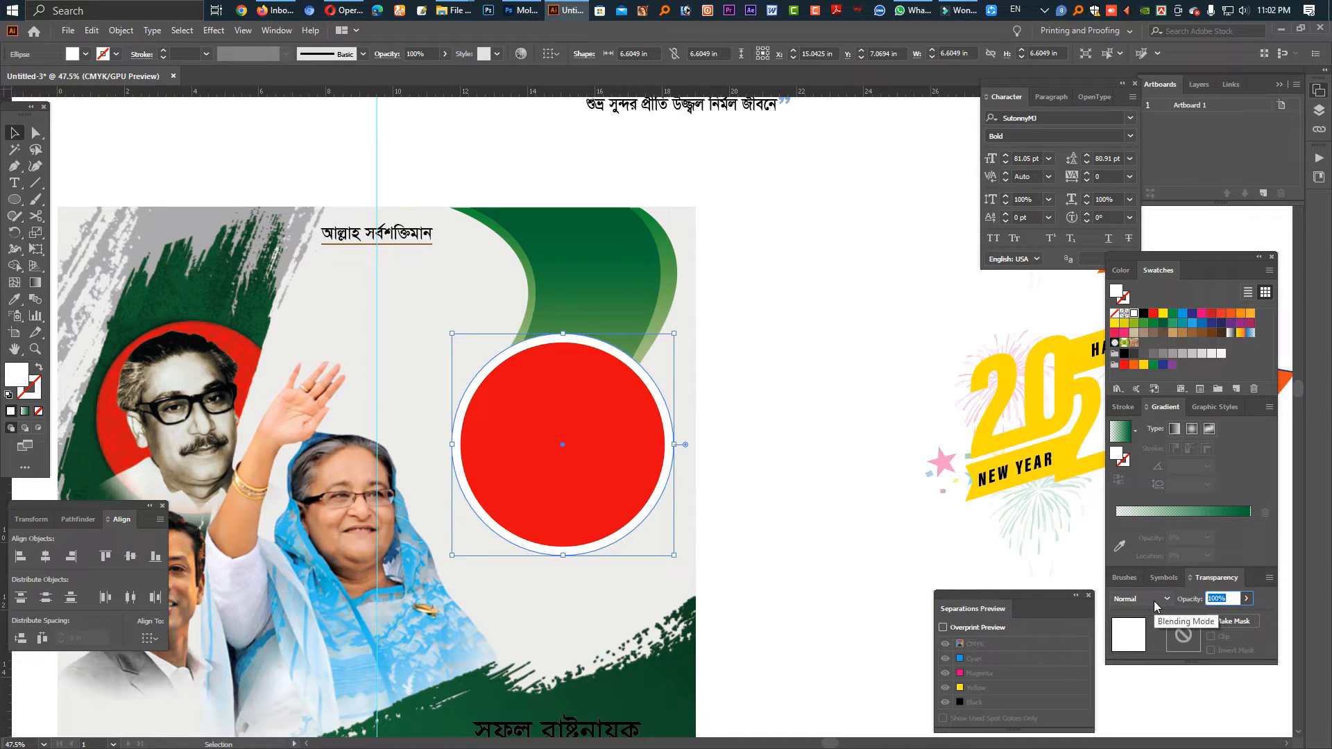
type("30")
key("Return")
left_click(851, 478)
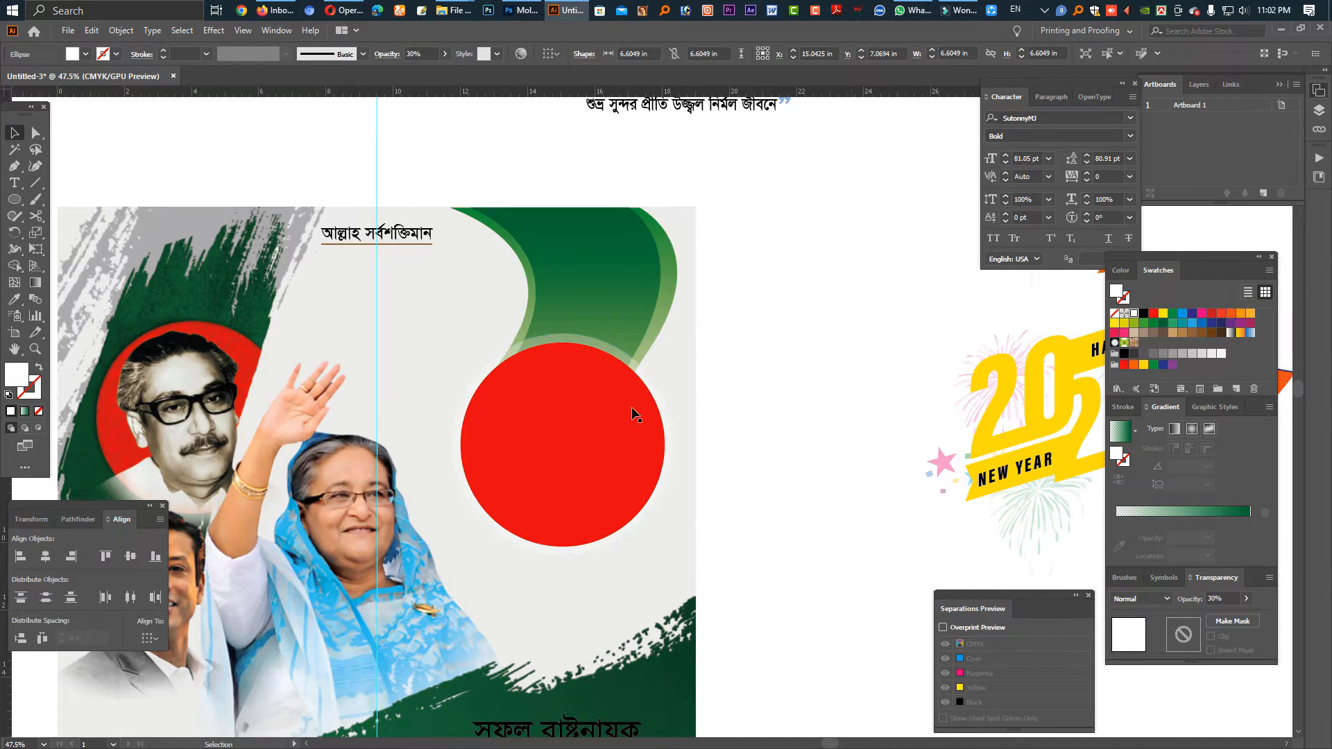
- Duplicate the translucent circle behind at about 7.47 in wide and fill the copy with the green-to-transparent gradient
key("a")
left_click(667, 460)
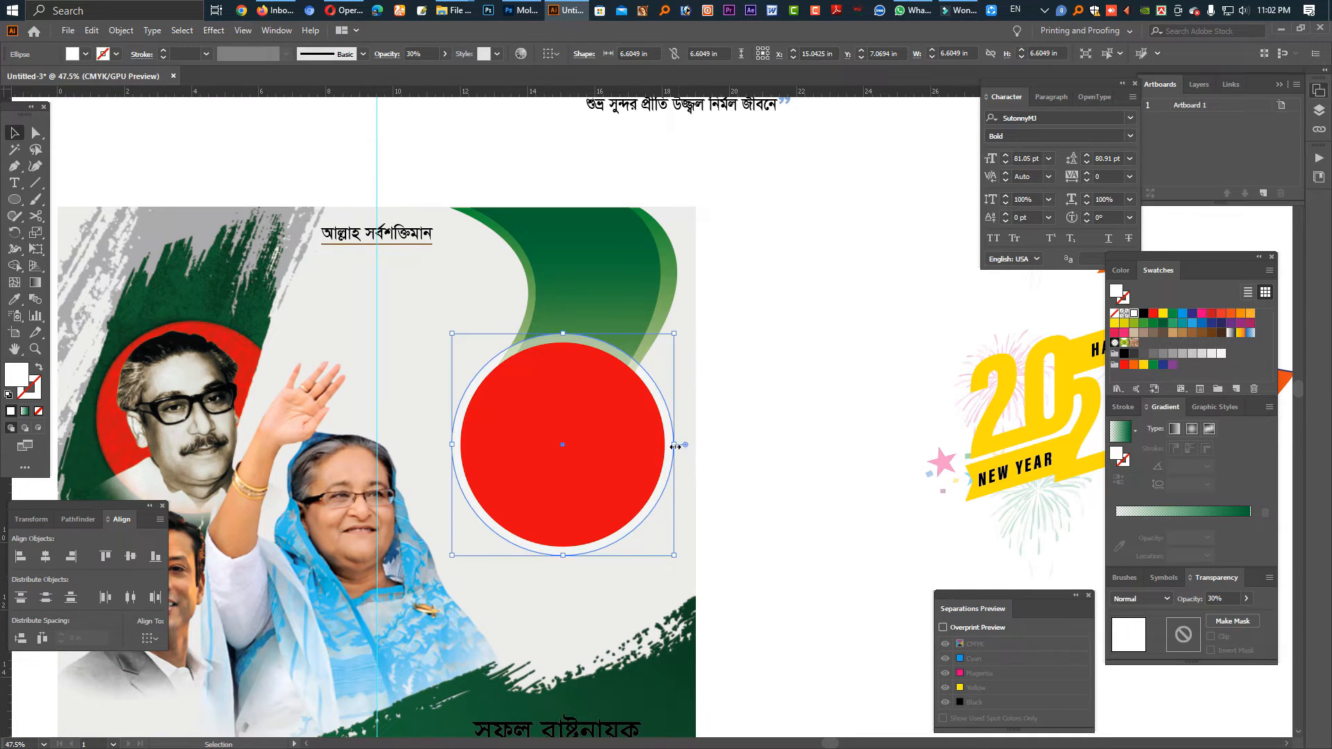
left_click_drag(673, 444, 690, 447)
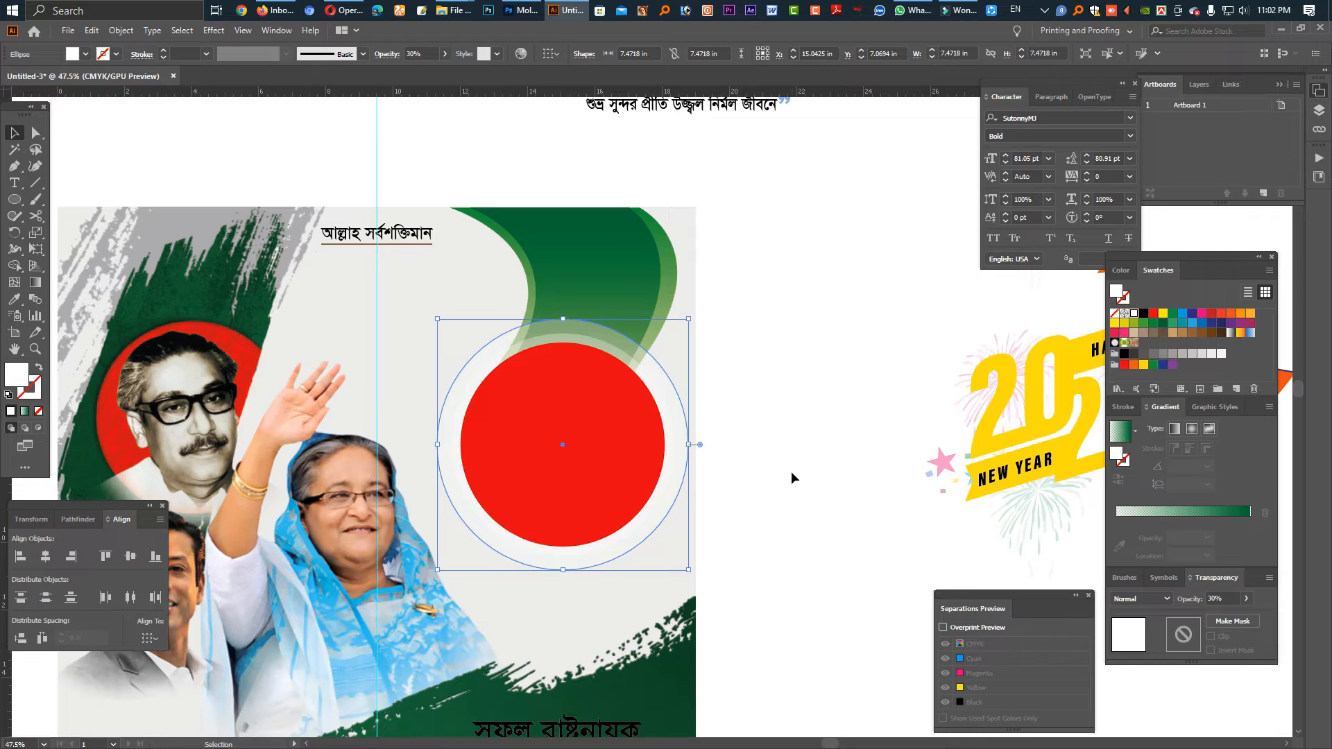
key(".")
left_click(792, 472)
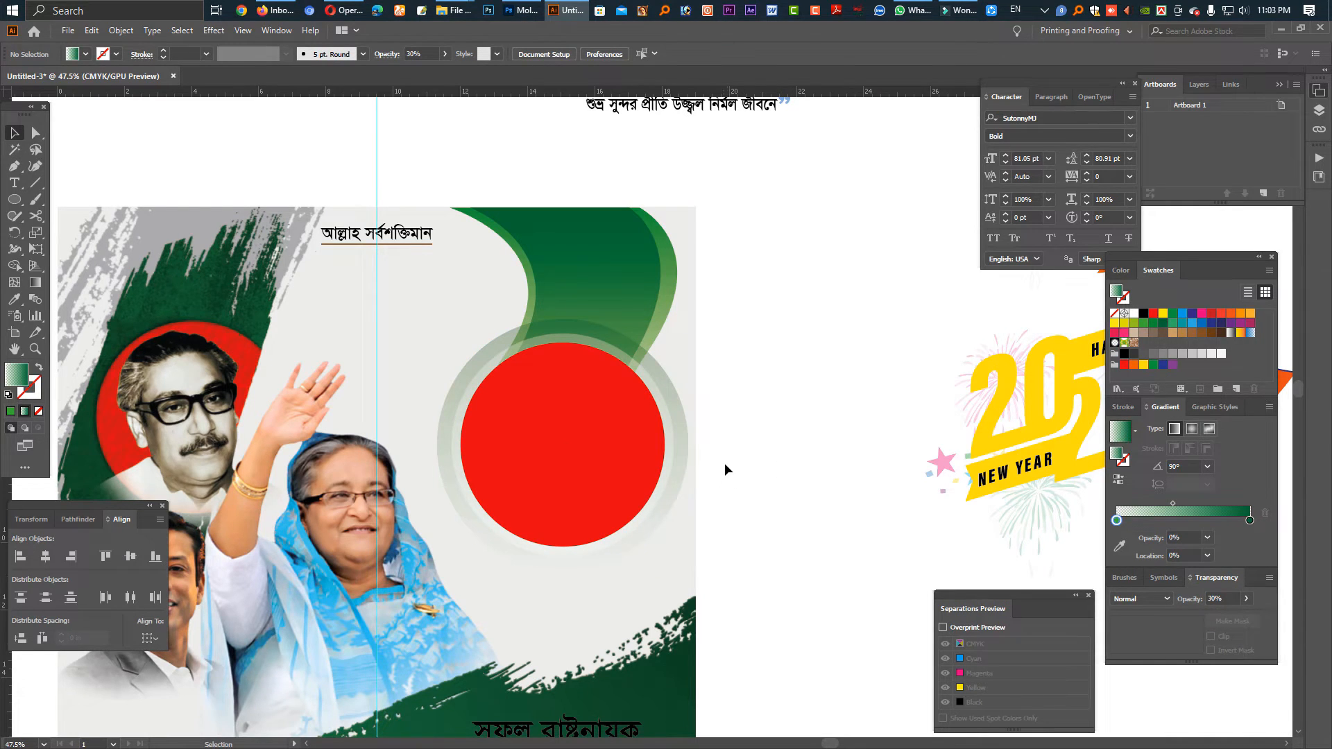
- Scale the red circle and its rings down slightly, and place the balloons over the circle's upper edge and the quotation beside it
key("Tab")
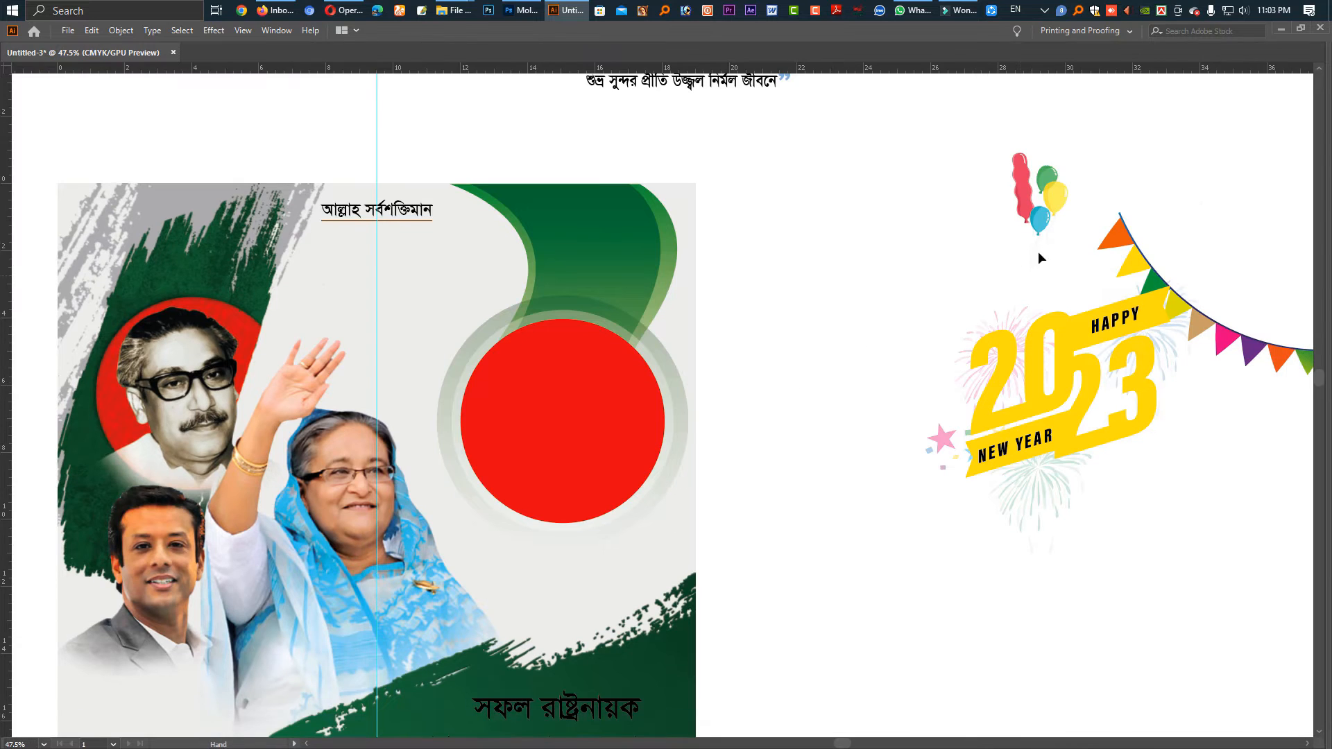
left_click_drag(1227, 580, 946, 333)
left_click(1197, 473)
left_click_drag(788, 450, 655, 305)
key("a")
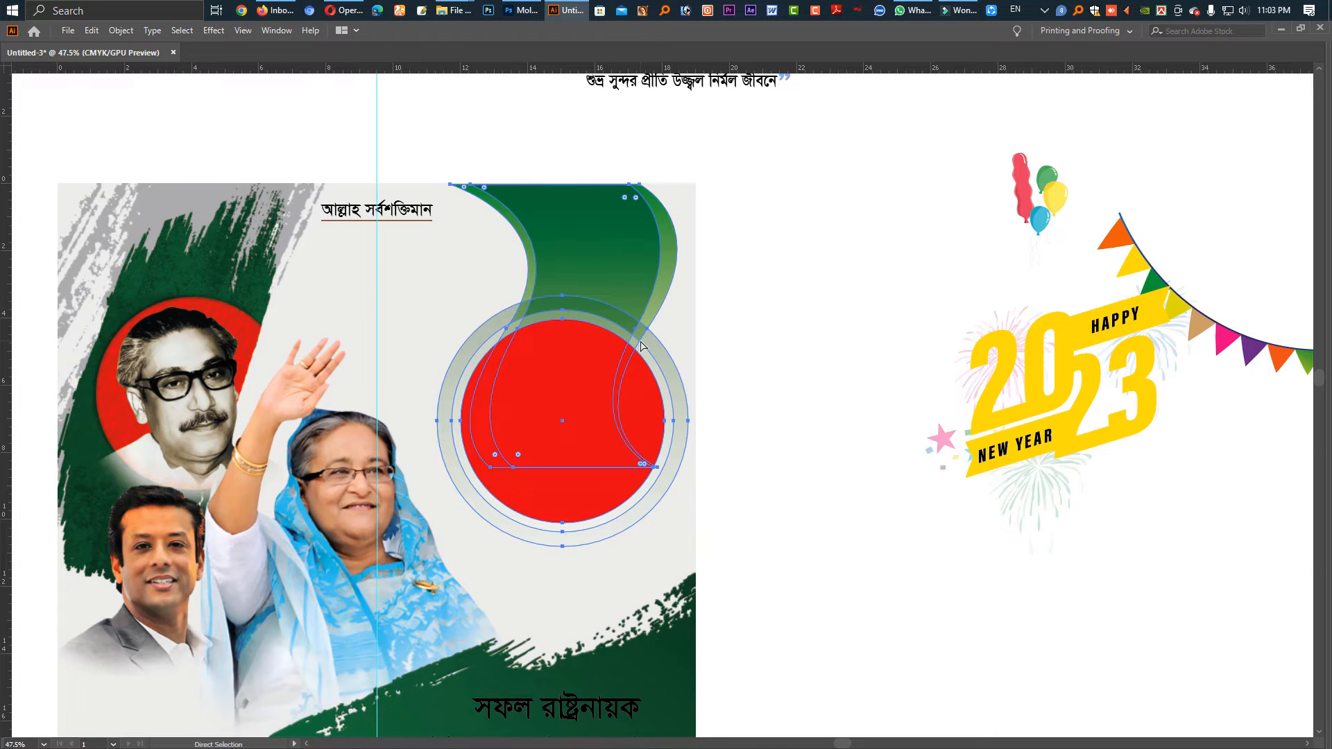
left_click(764, 381)
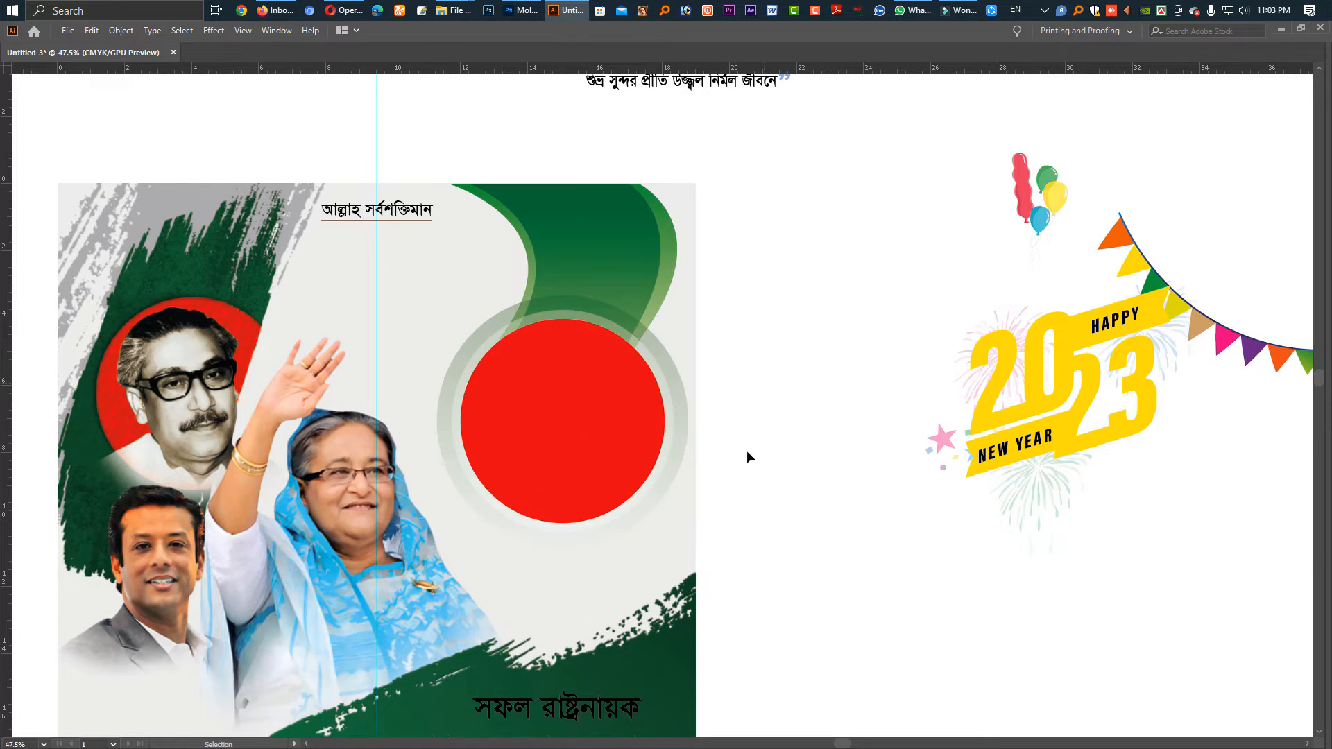
key("v")
left_click_drag(717, 446, 682, 425)
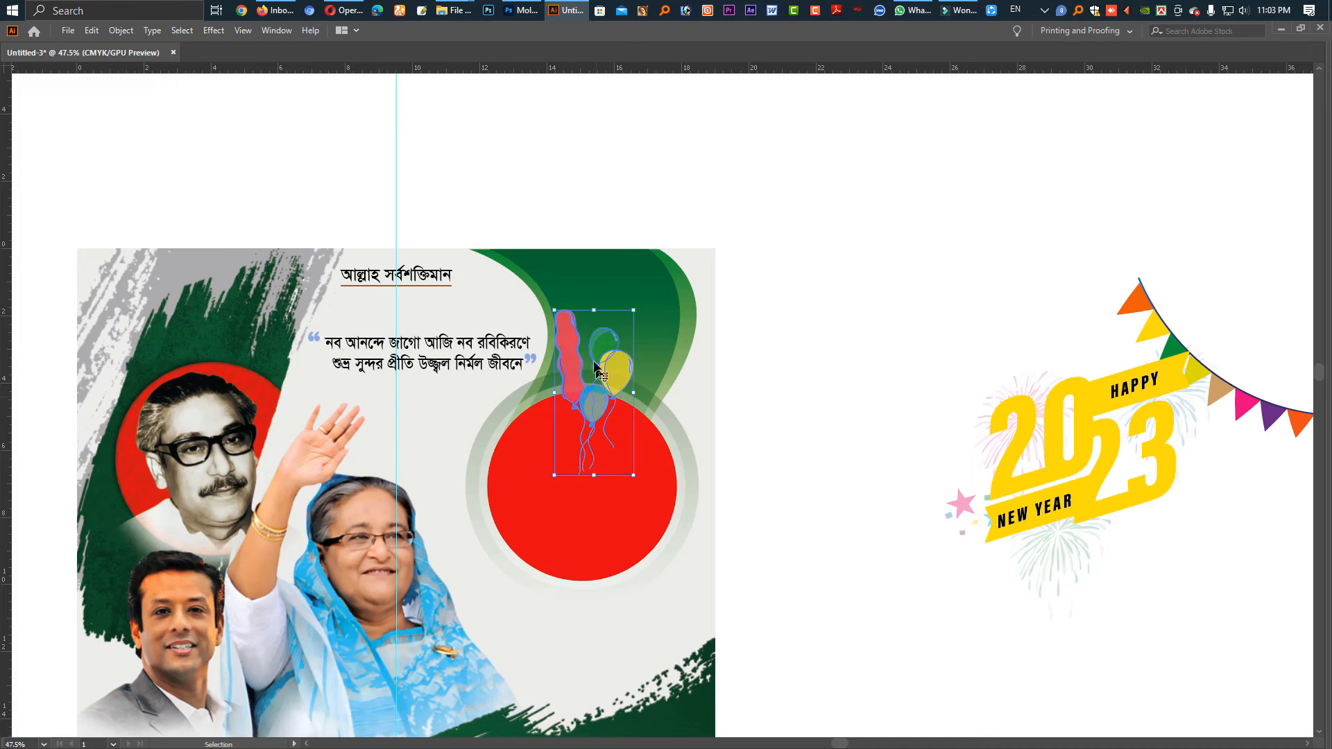
left_click(592, 307)
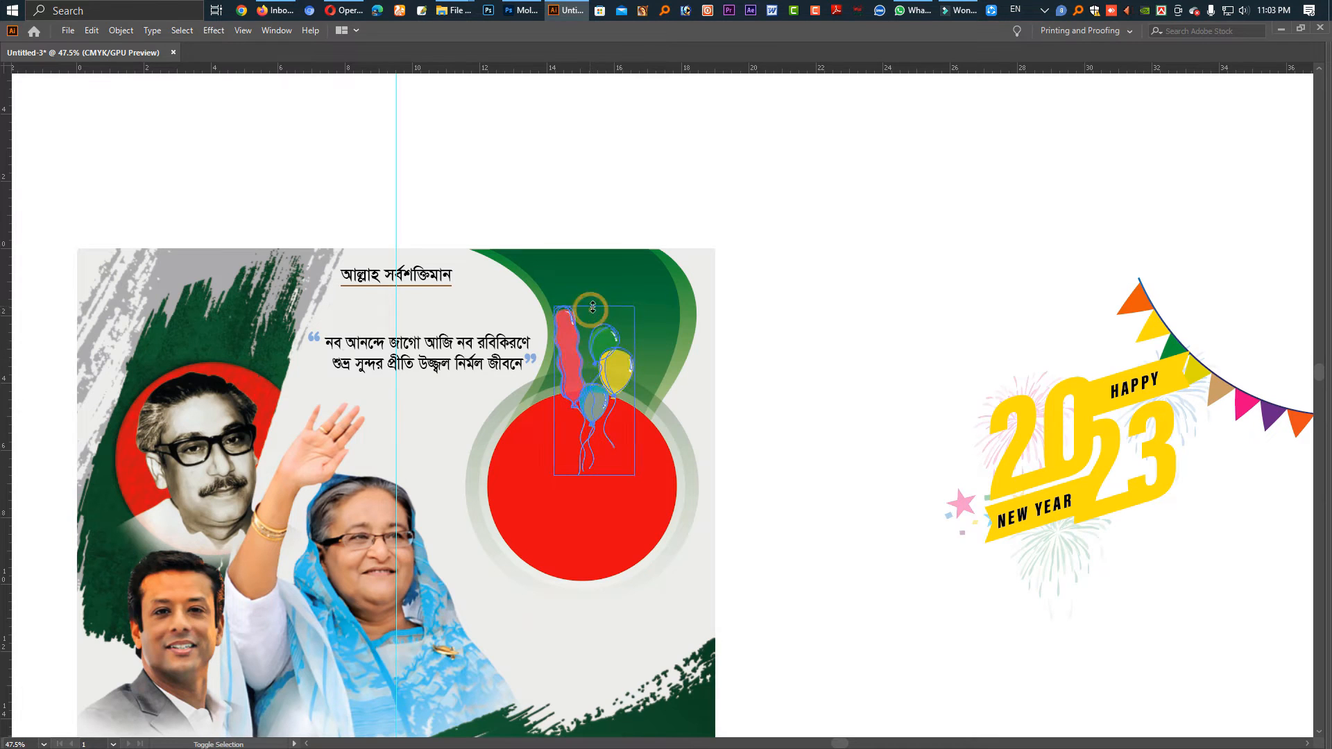
left_click(888, 484)
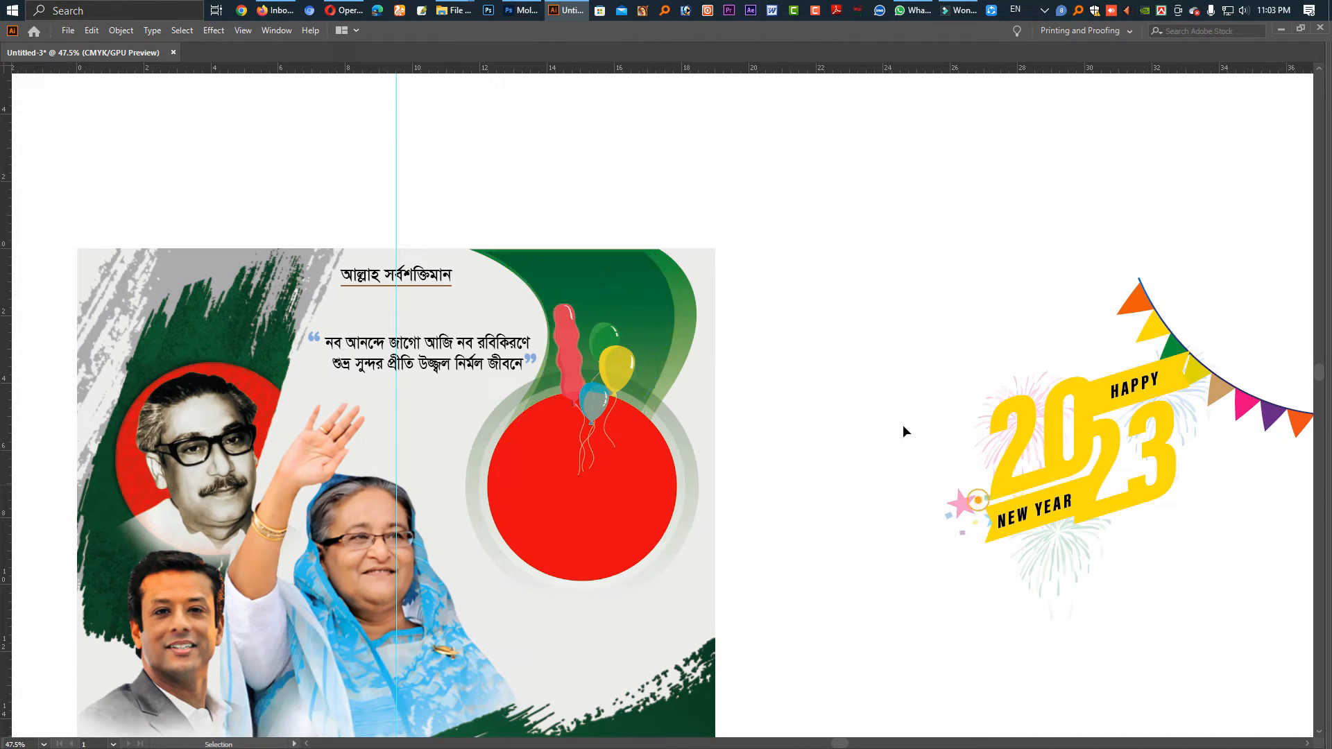
- Place a copy of the second 2 and the 3 of 2023 behind the yellow digits, with white fill and a thick white stroke
left_click(1014, 479, "shift")
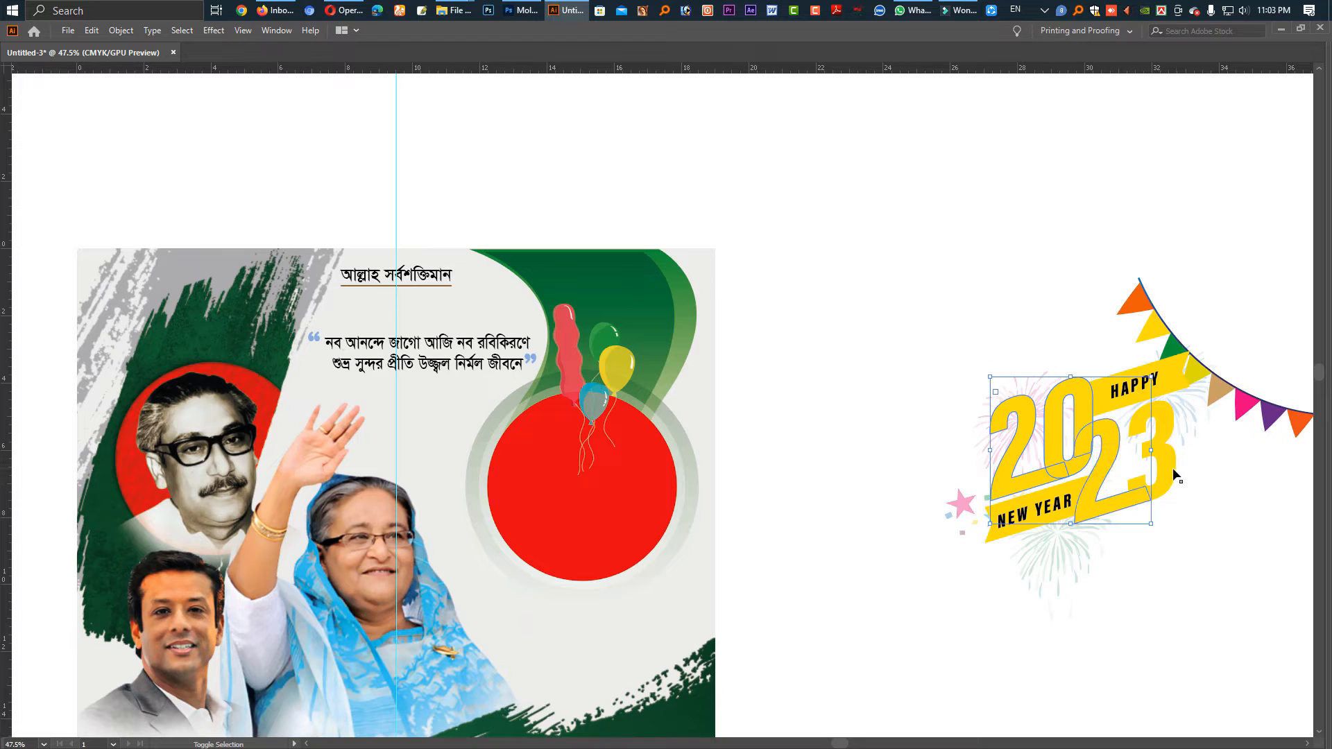
left_click_drag(1198, 503, 964, 502)
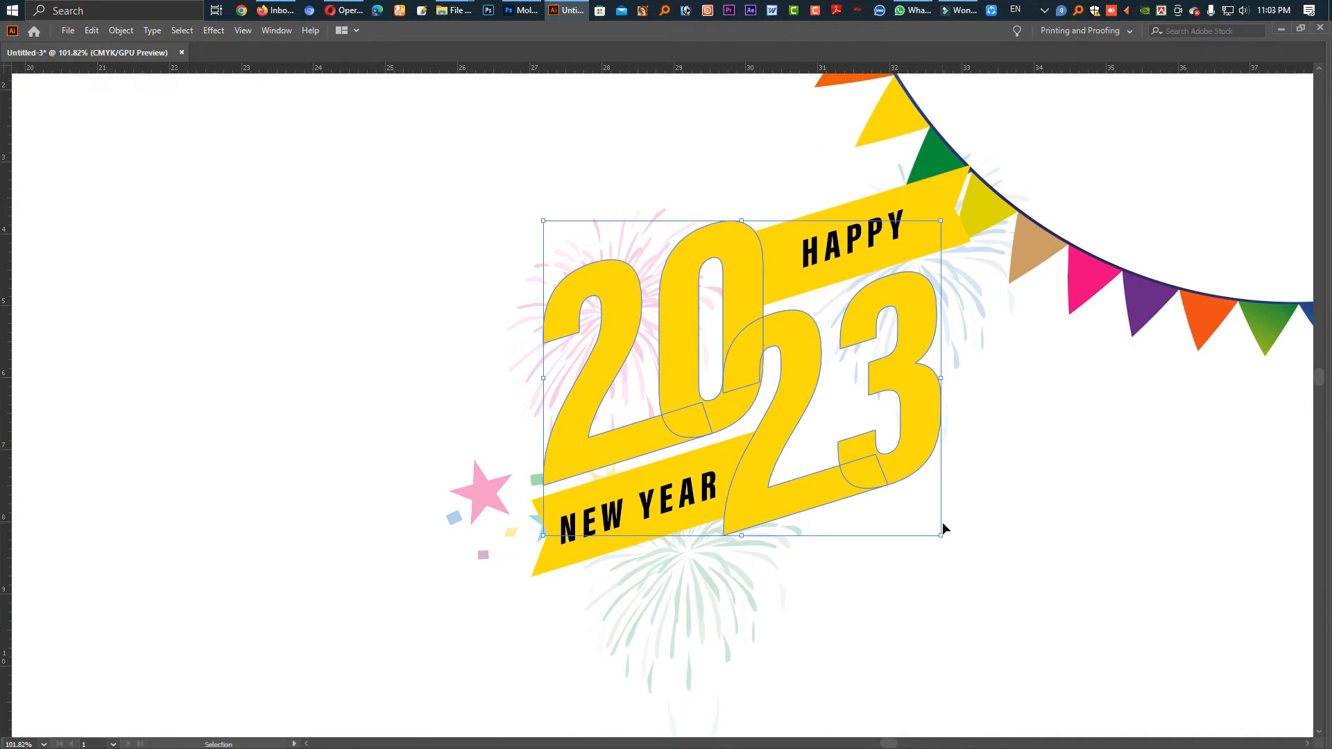
left_click(943, 522)
left_click(862, 467)
left_click(808, 498, "shift")
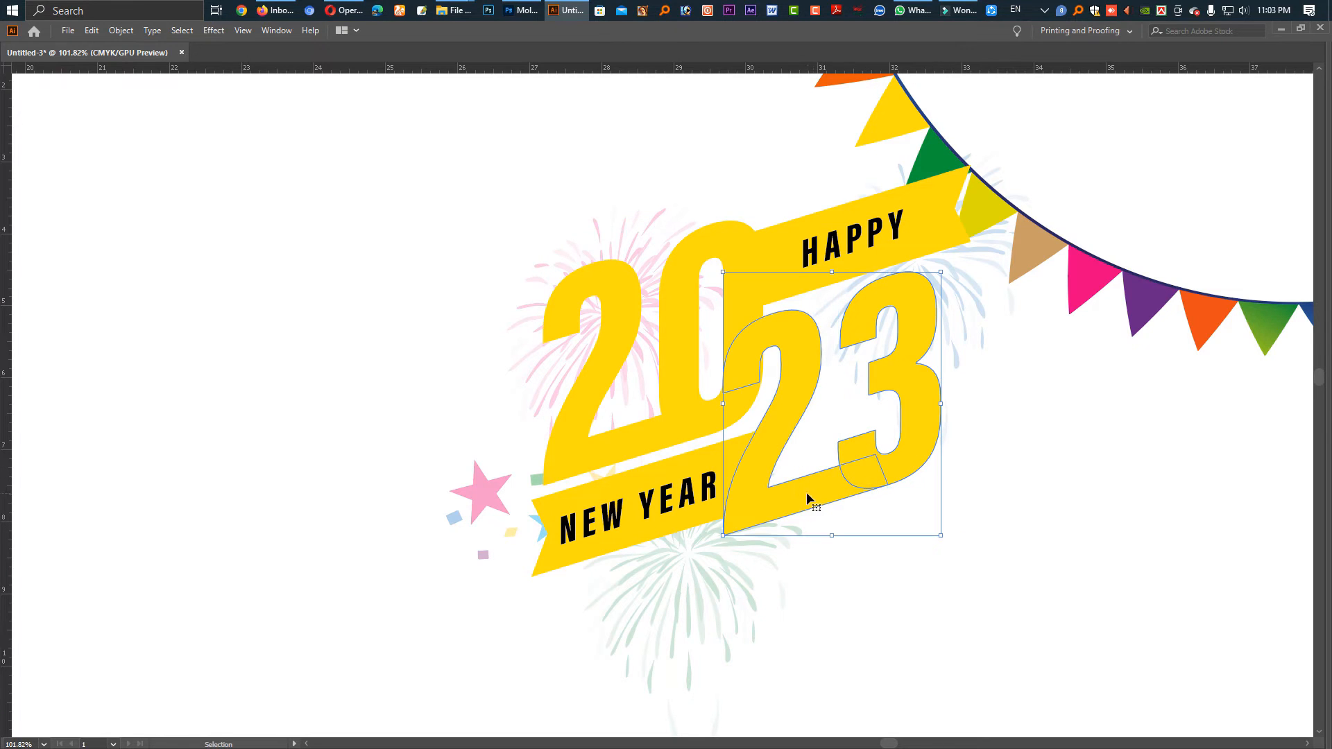
key("a")
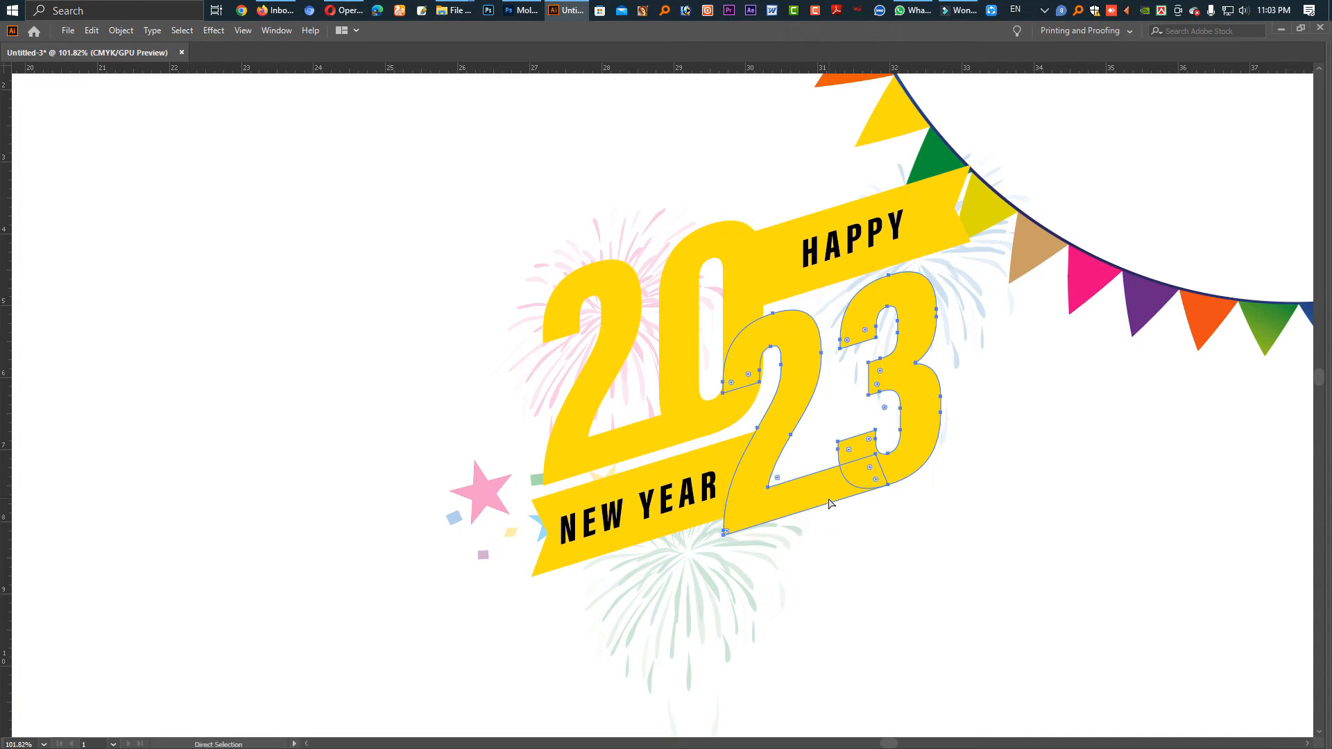
key("v")
key("Tab")
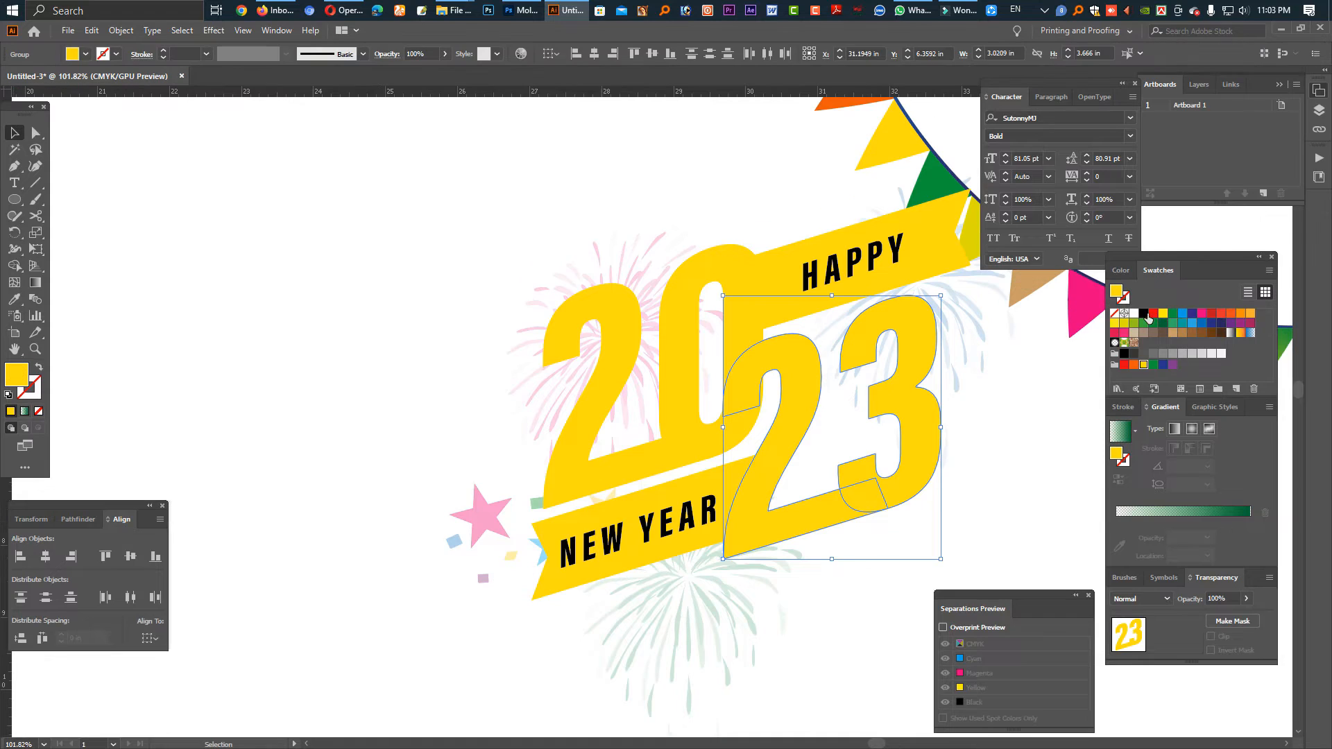
key("d")
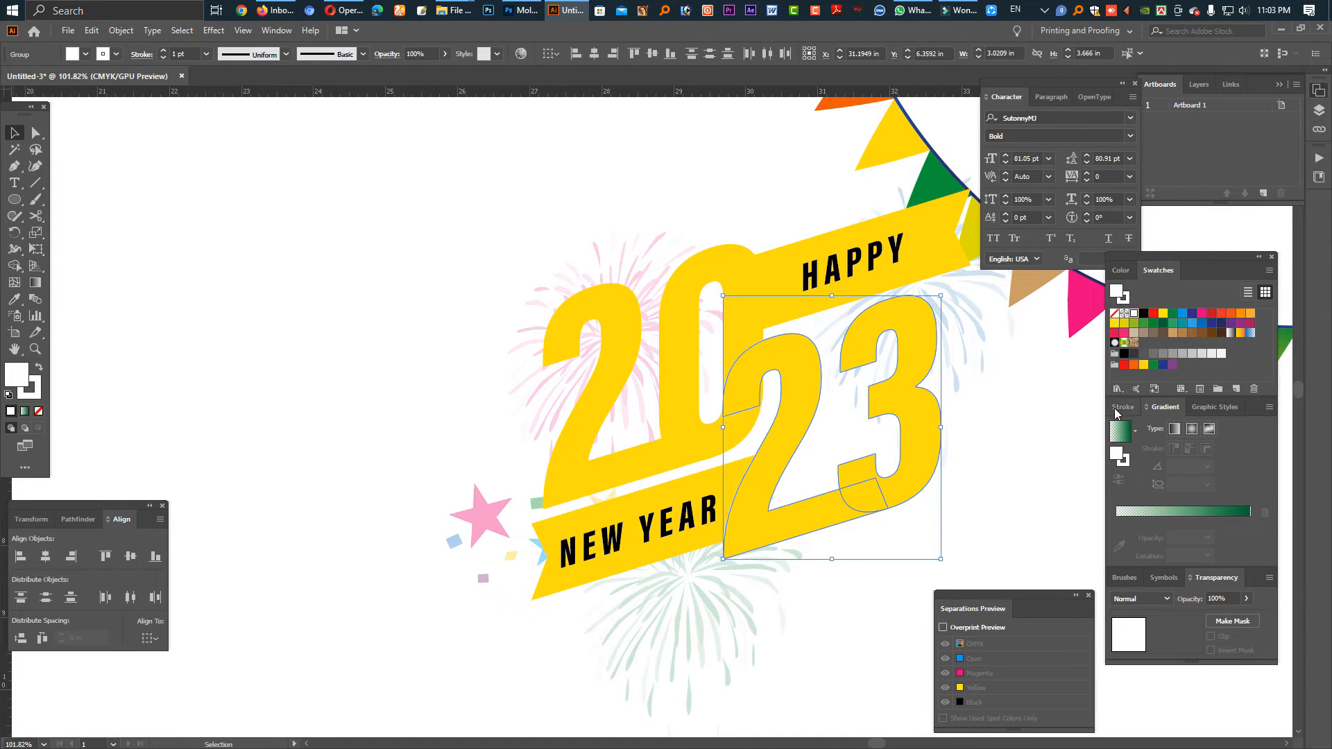
left_click(1123, 406)
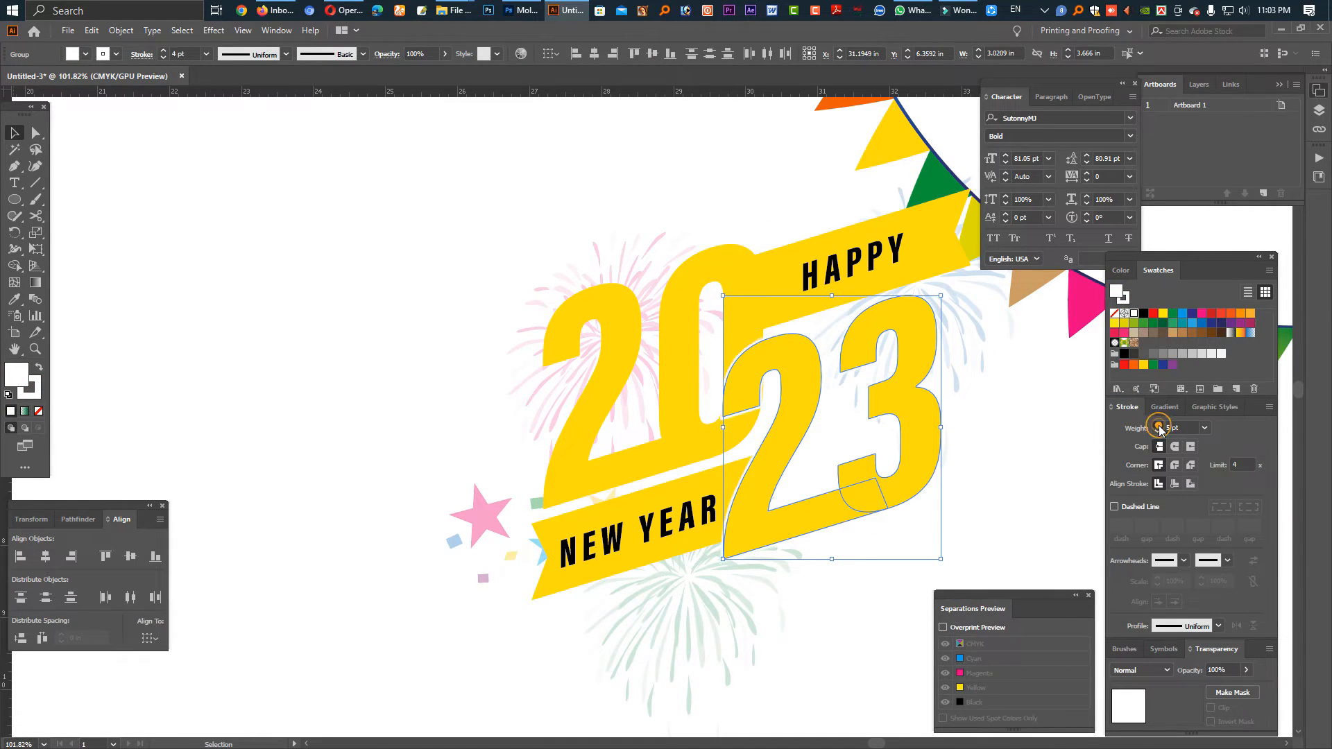
key("Tab")
left_click(951, 501)
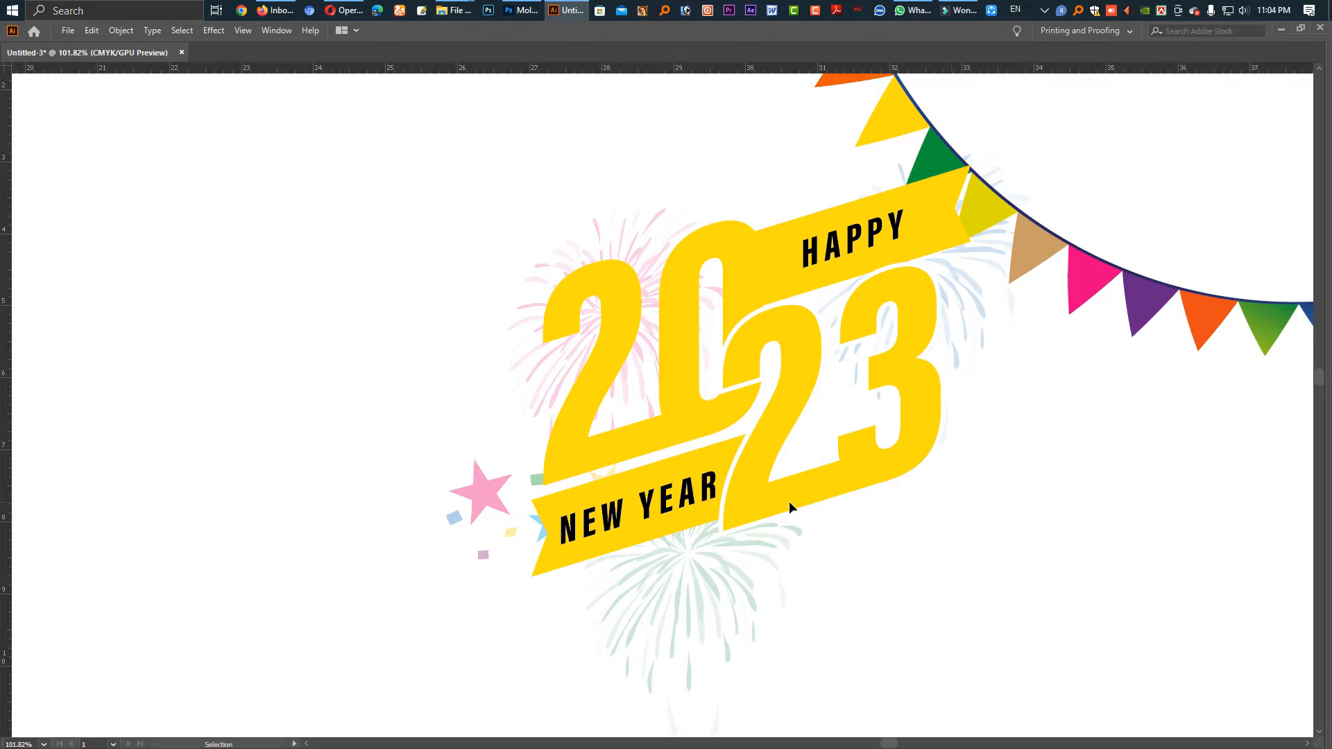
- Expand the fill and stroke of the white second 2 and apply the Trim pathfinder to it
left_click(791, 498)
left_click(121, 30)
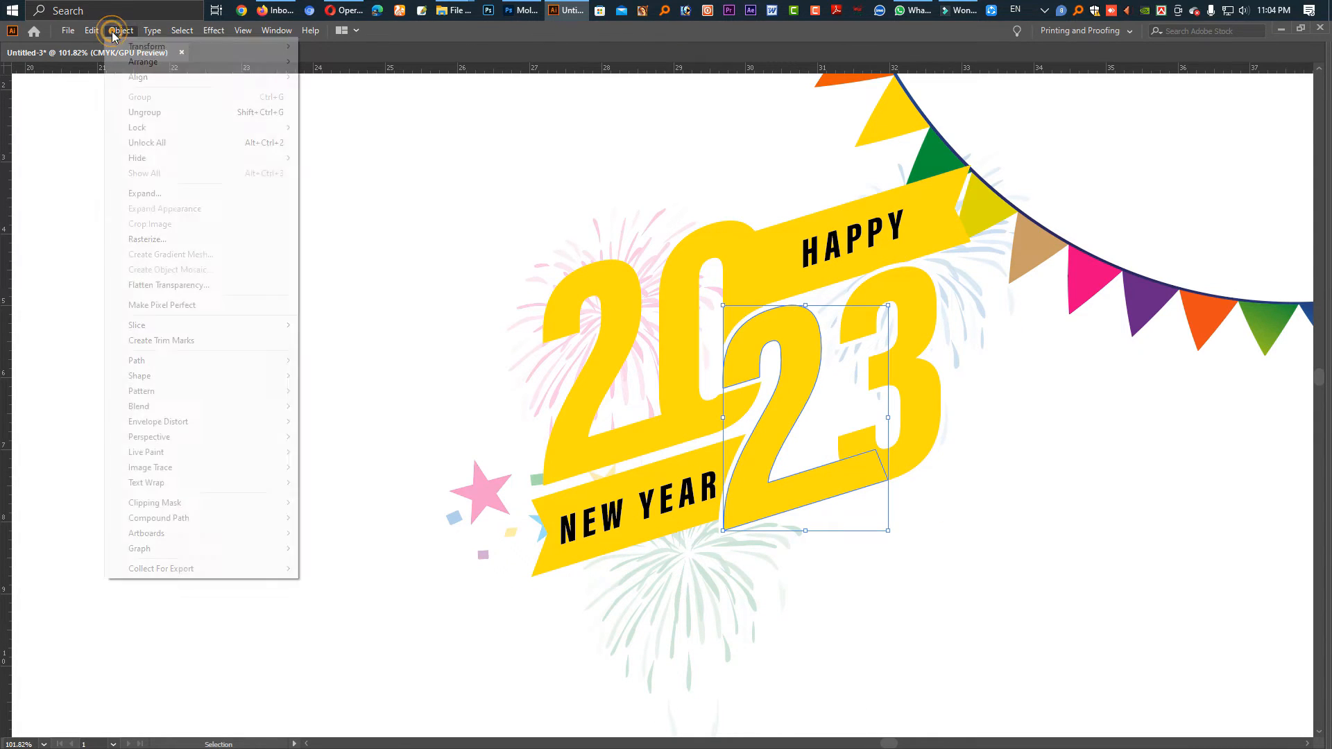
left_click(195, 207)
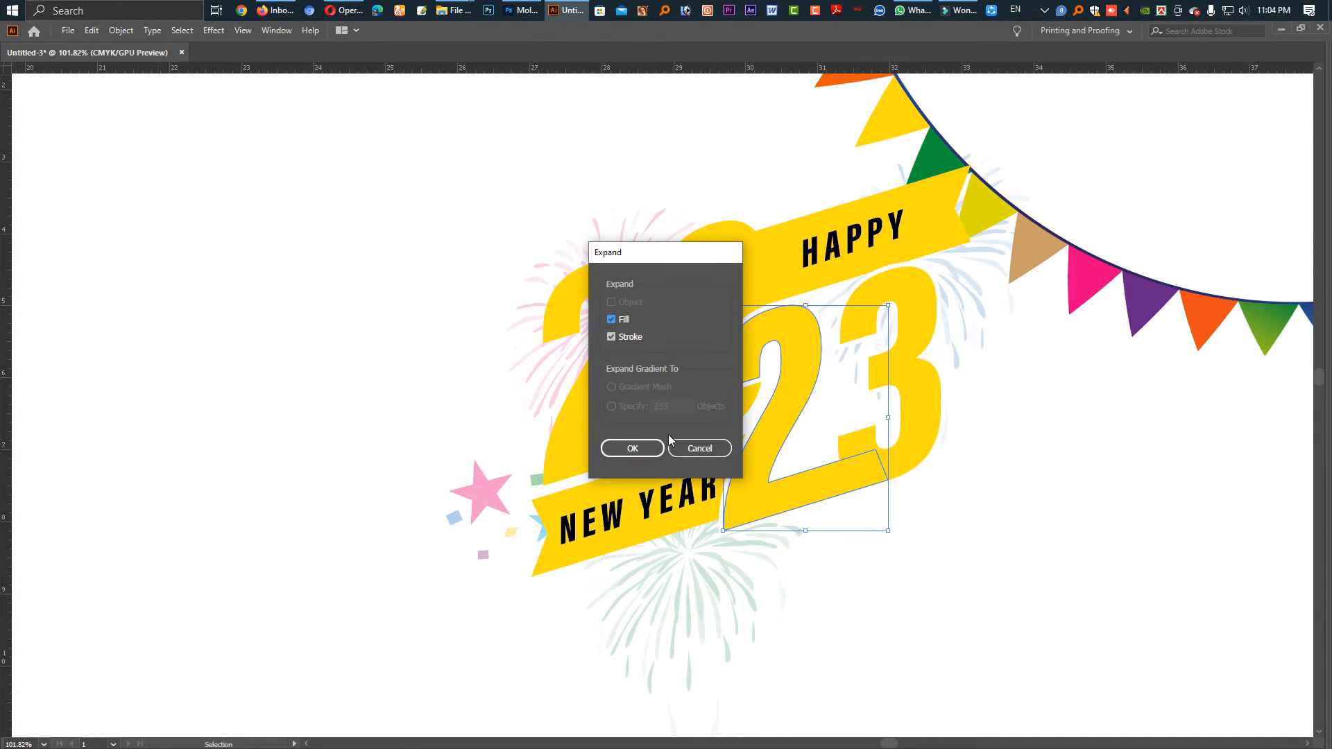
left_click(621, 448)
key("Tab")
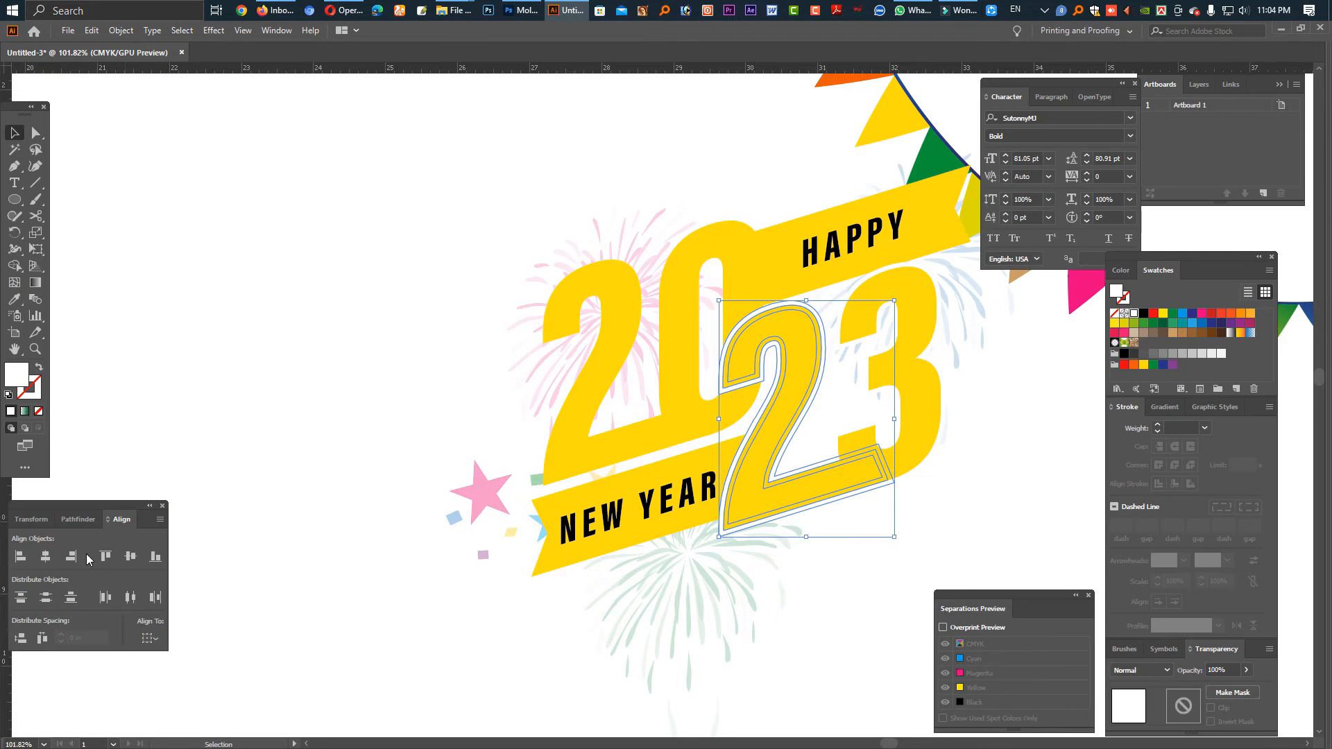
left_click(78, 518)
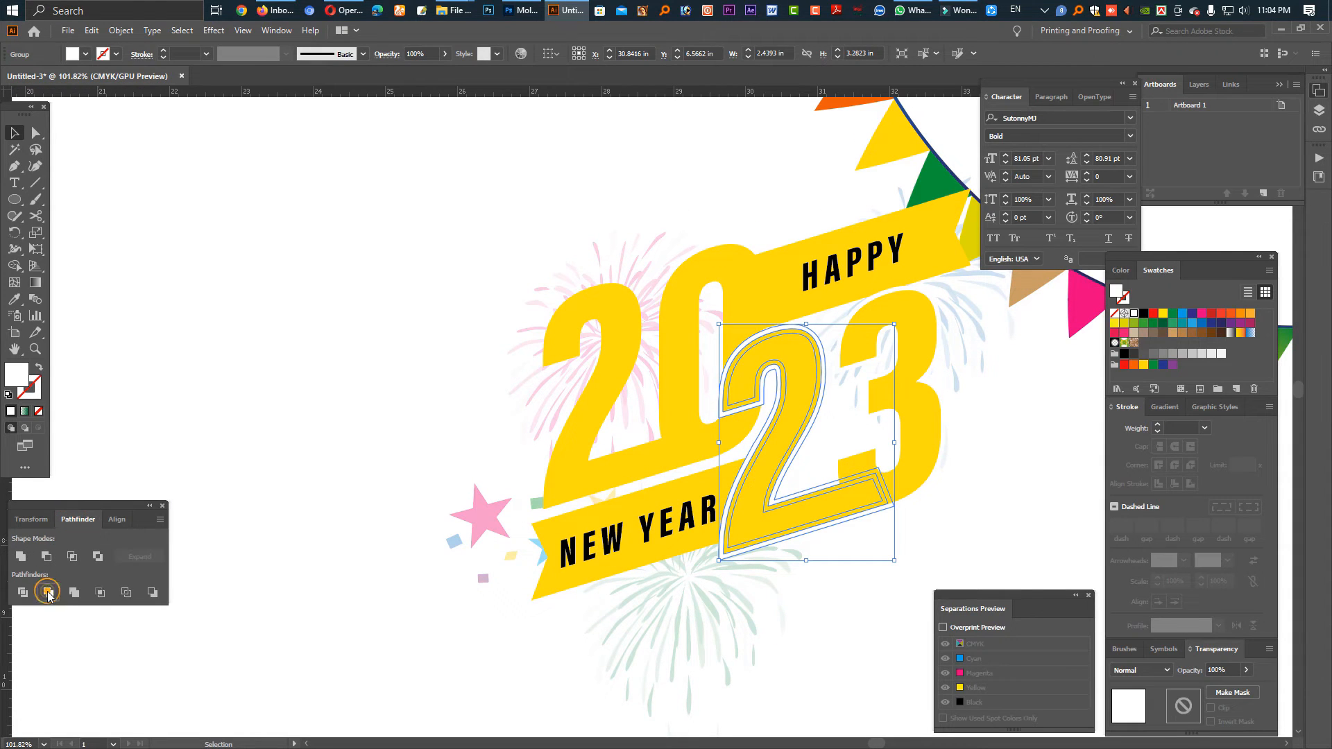
left_click(48, 591)
- Cut the white outline of the second 2 out of the yellow 0 with the Shape Builder tool
left_click(734, 428, "shift")
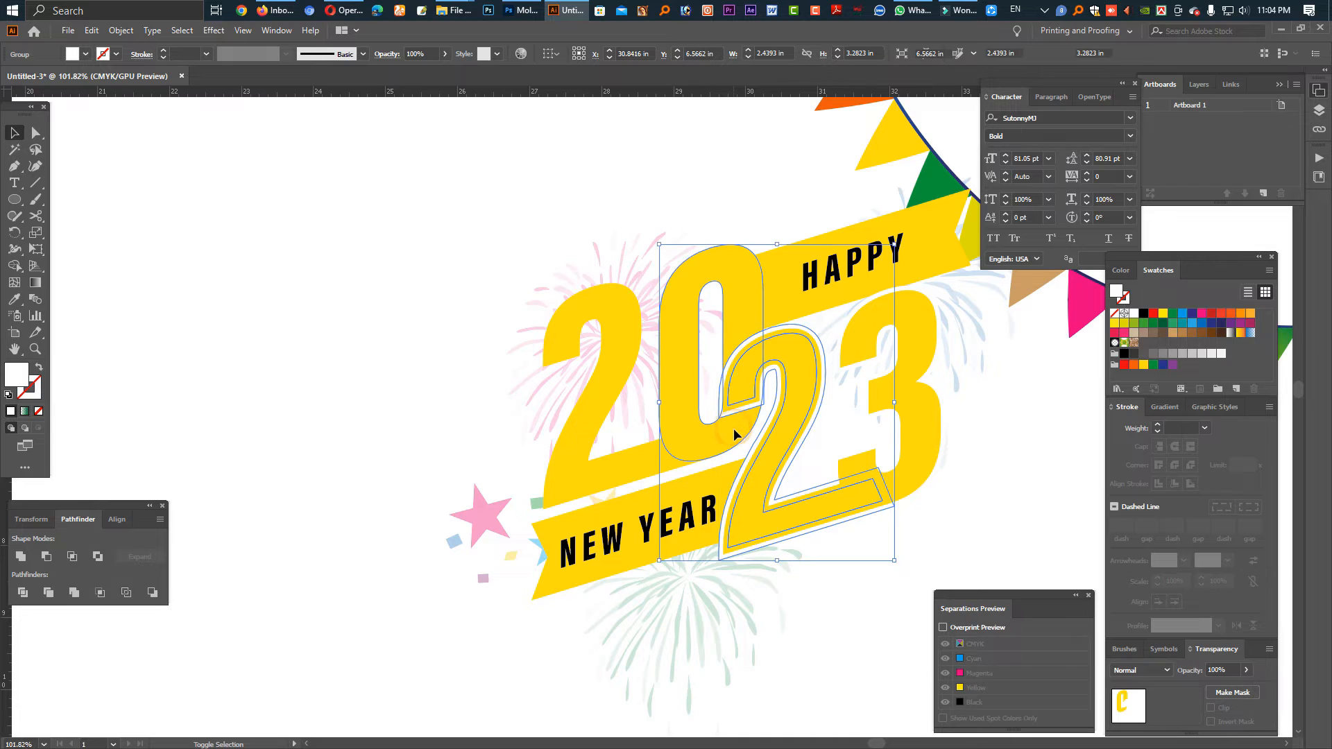
left_click(14, 265)
mouse_move(732, 357)
left_mouse_down()
mouse_move(957, 476)
mouse_move(1033, 486)
left_mouse_up()
left_click_drag(695, 465, 715, 406)
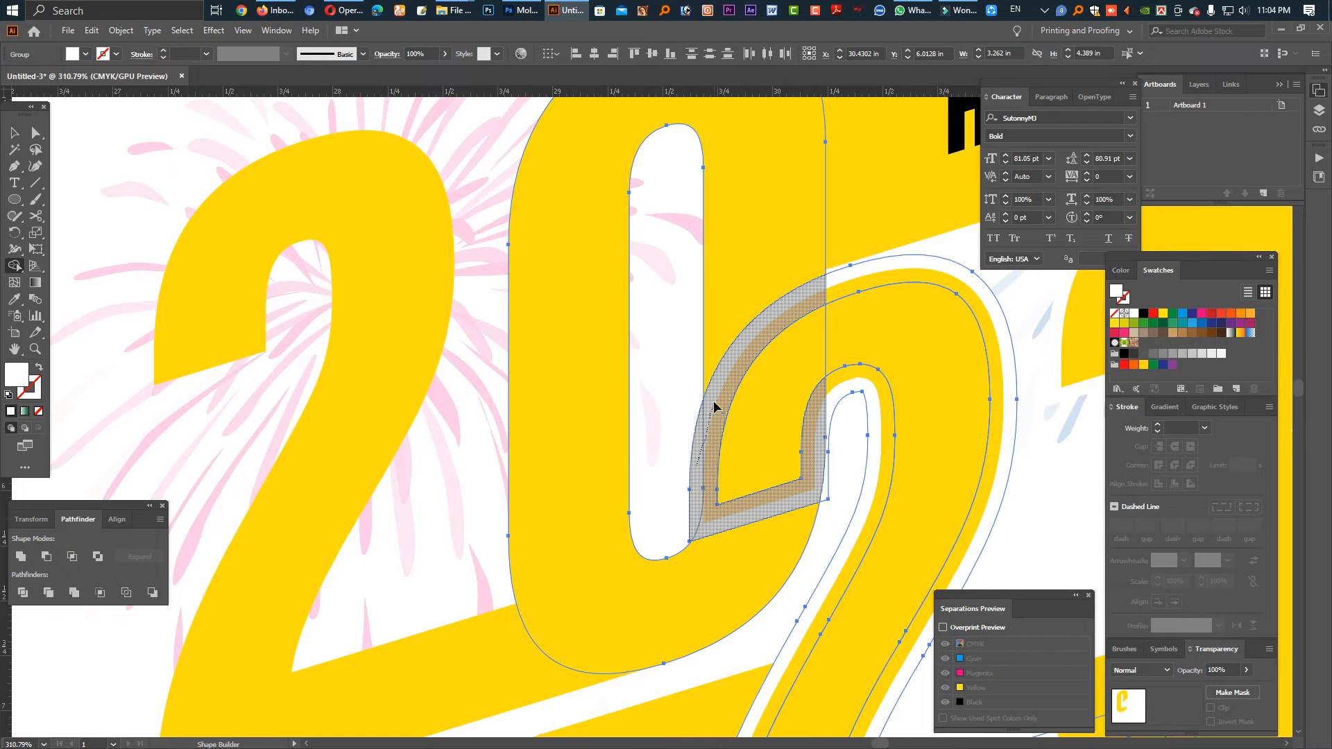
mouse_move(754, 353)
left_mouse_down()
mouse_move(856, 282)
mouse_move(878, 419)
left_mouse_up()
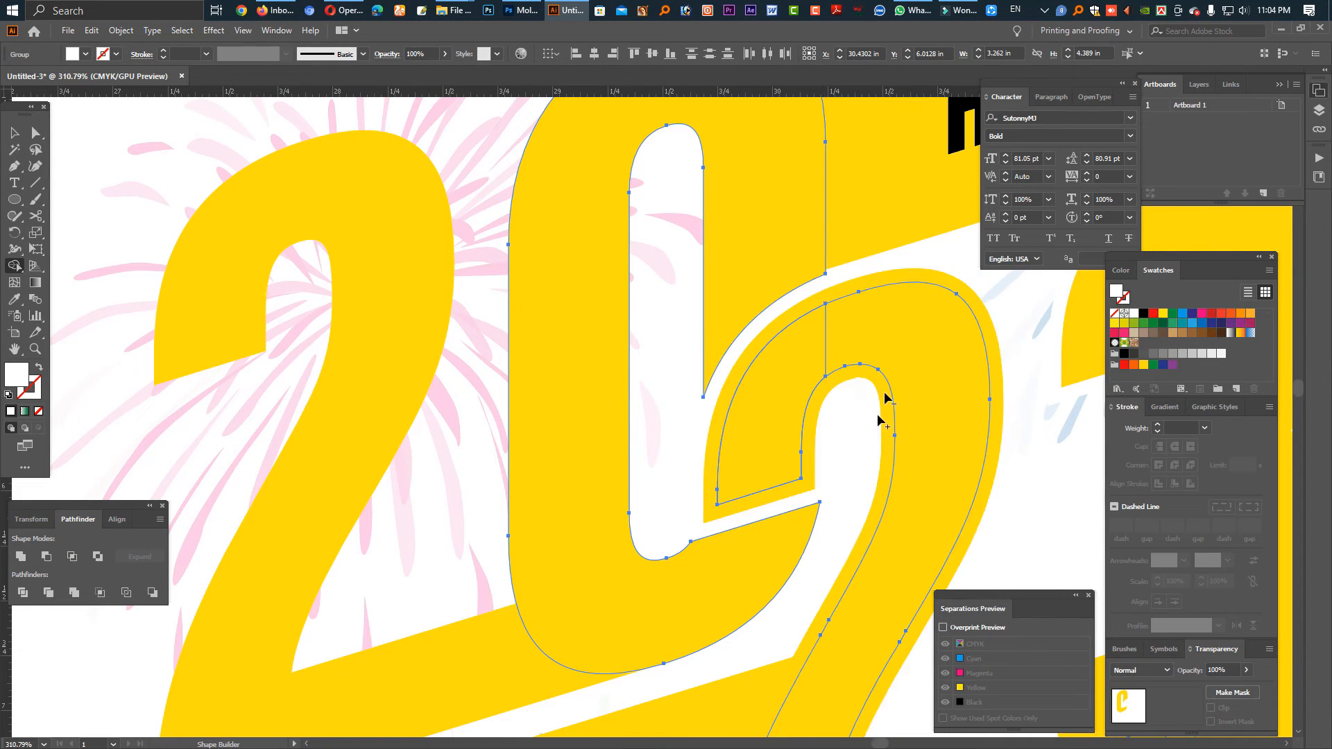
left_click_drag(821, 458, 687, 446)
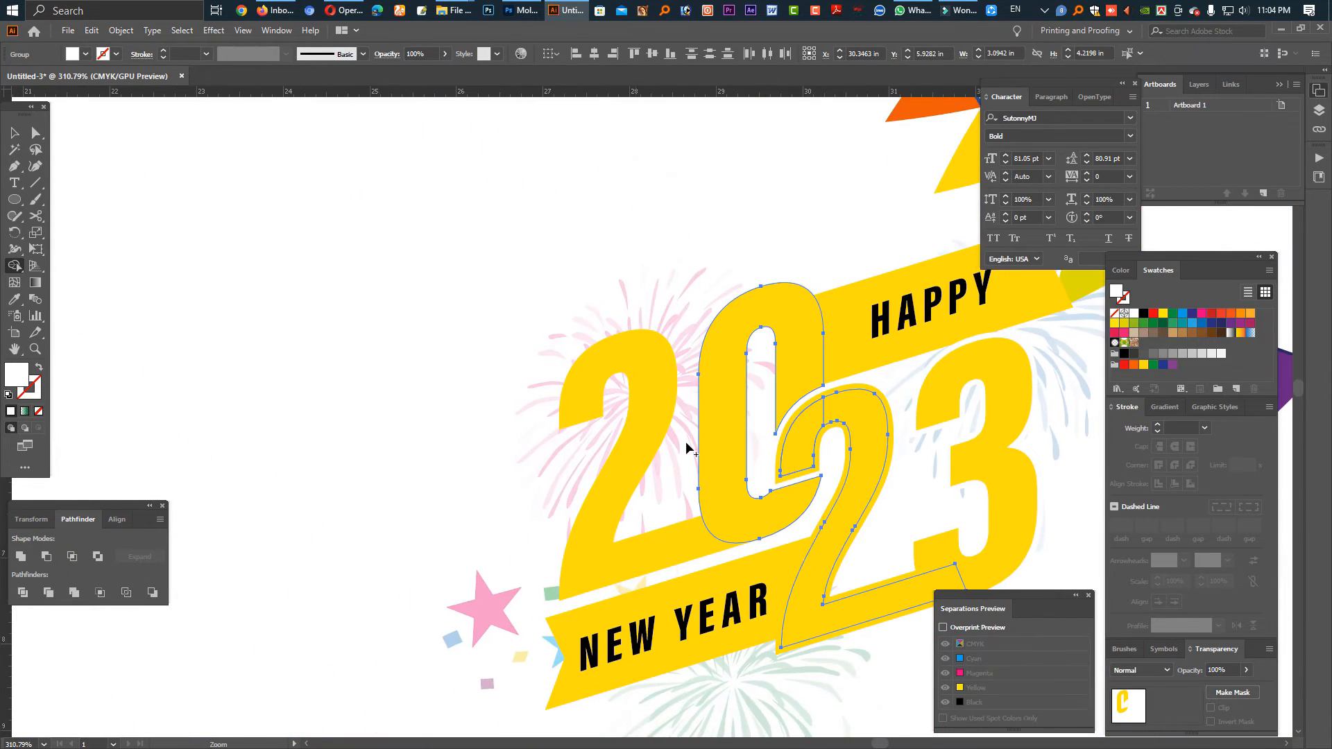
- Delete the leftover white copies of the second 2 and the 3 from behind the yellow 2023 digits
left_click(14, 132)
key("Tab")
left_click_drag(872, 523, 688, 441)
left_click(892, 626)
left_click(686, 494)
left_click(813, 444, "shift")
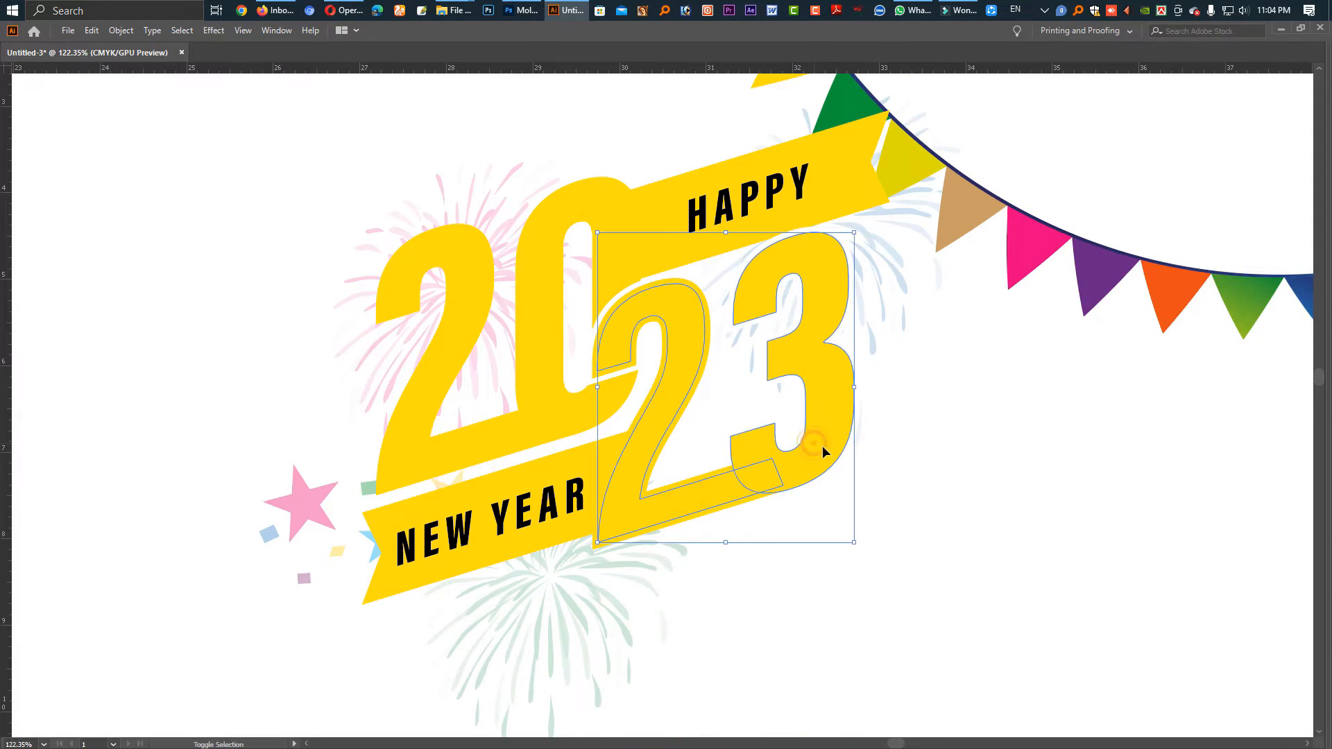
left_click_drag(815, 454, 940, 472)
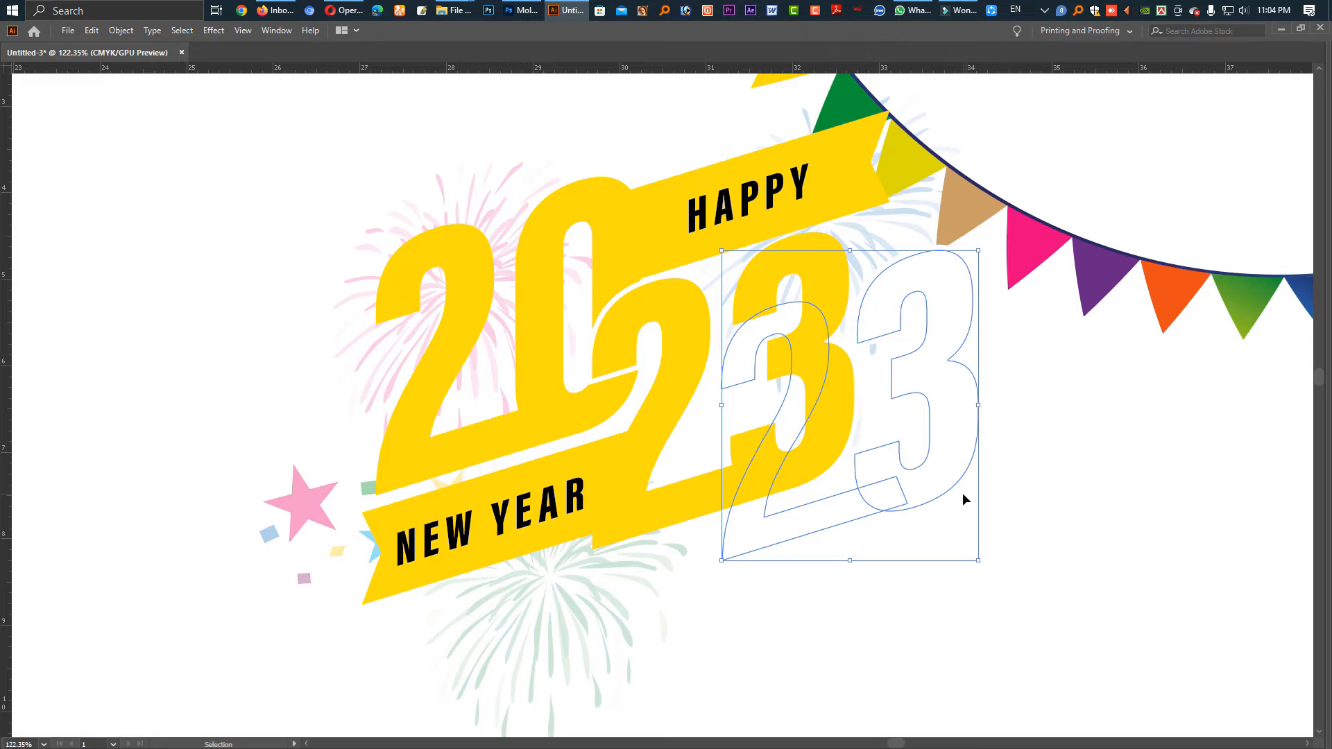
key("Delete")
scroll(860, 505, "down", 4)
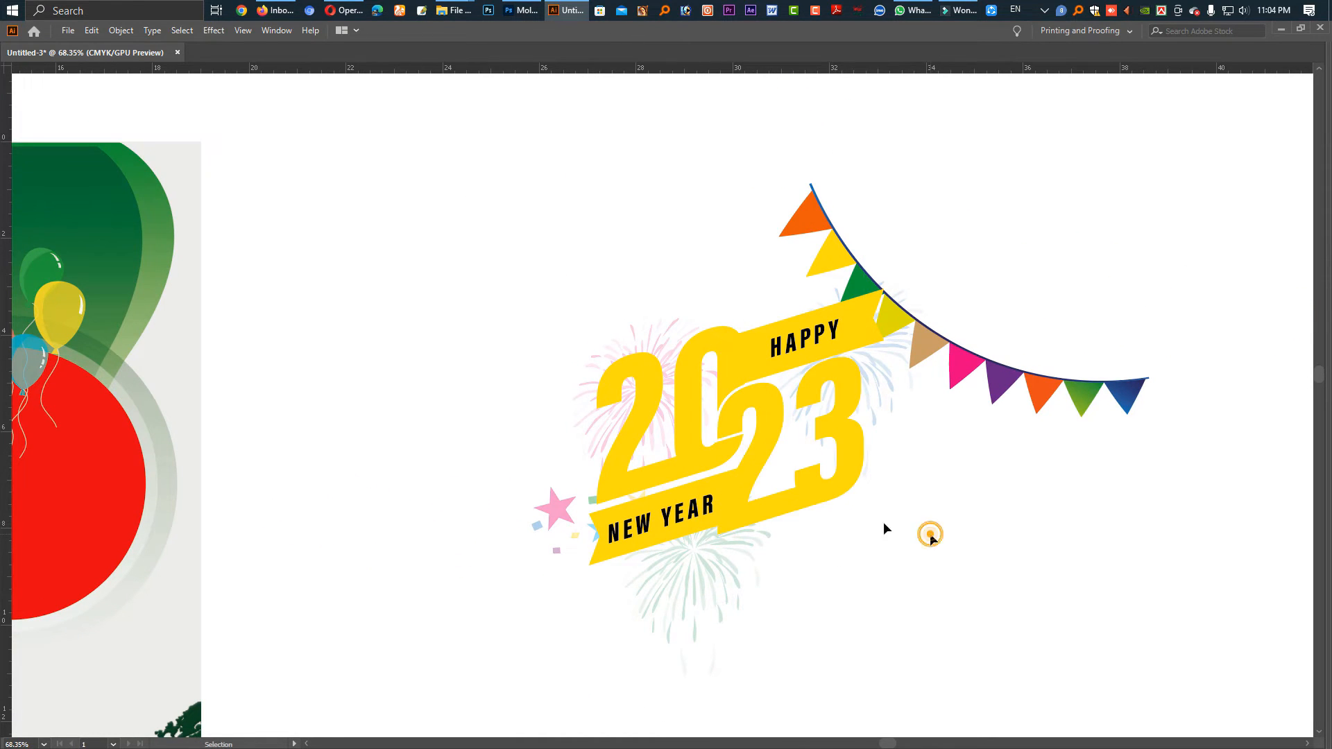
- Move the 2023 lettering with its HAPPY and NEW YEAR ribbons onto the red circle, without fireworks, bunting or stars, and bring it to the front
key("v")
left_click(721, 493)
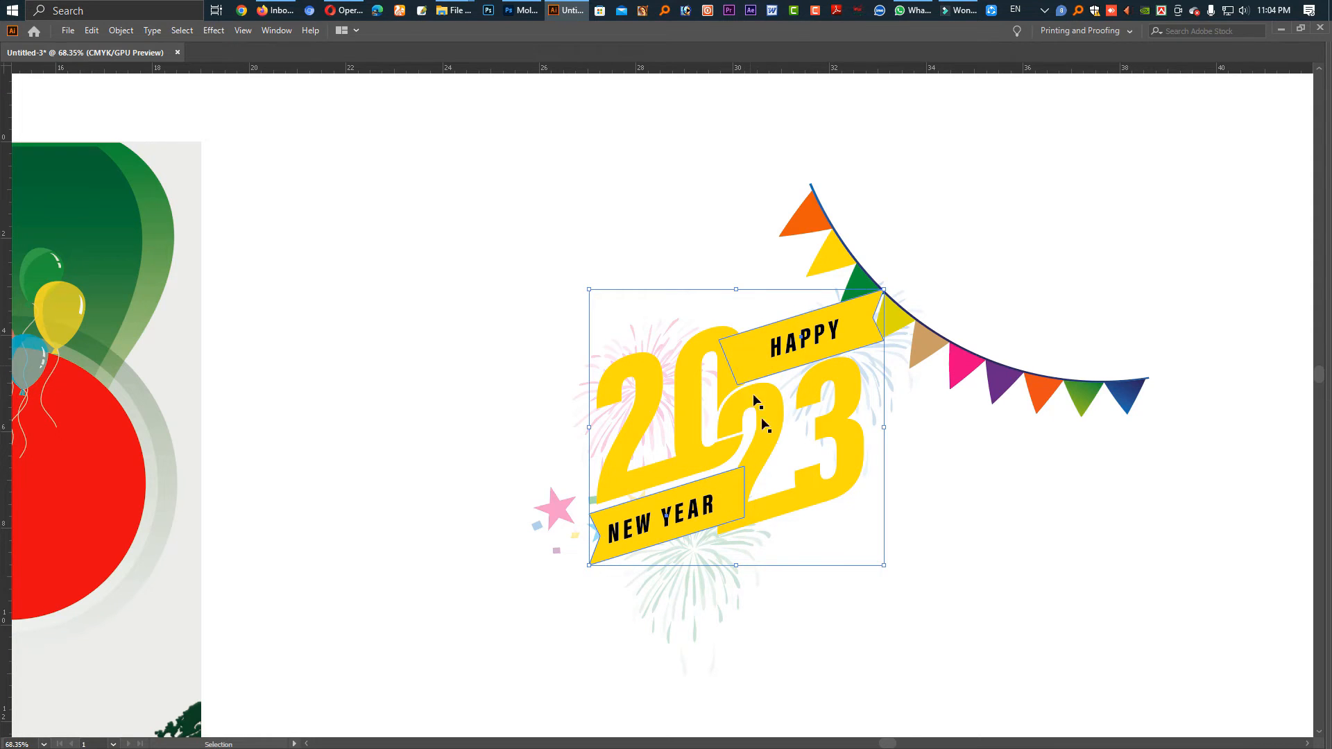
left_click_drag(804, 487, 752, 489)
left_click(875, 523)
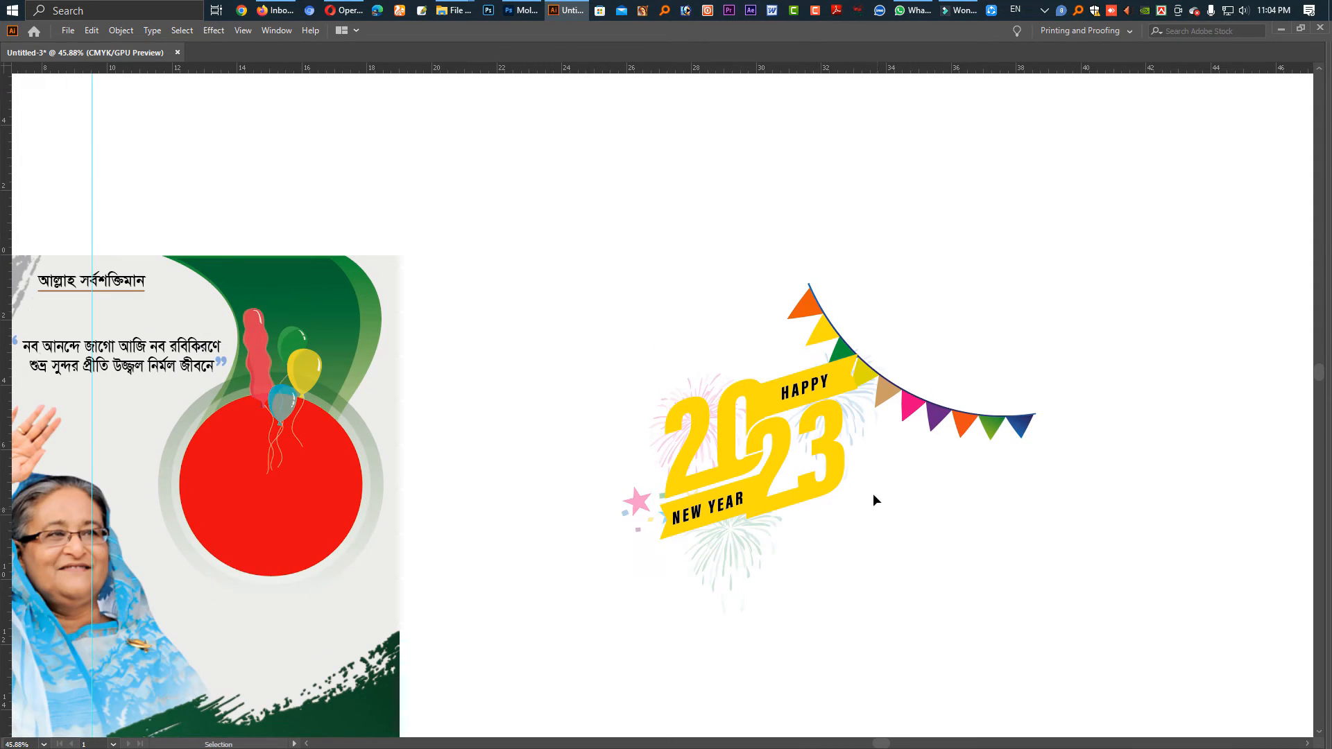
left_click(672, 387)
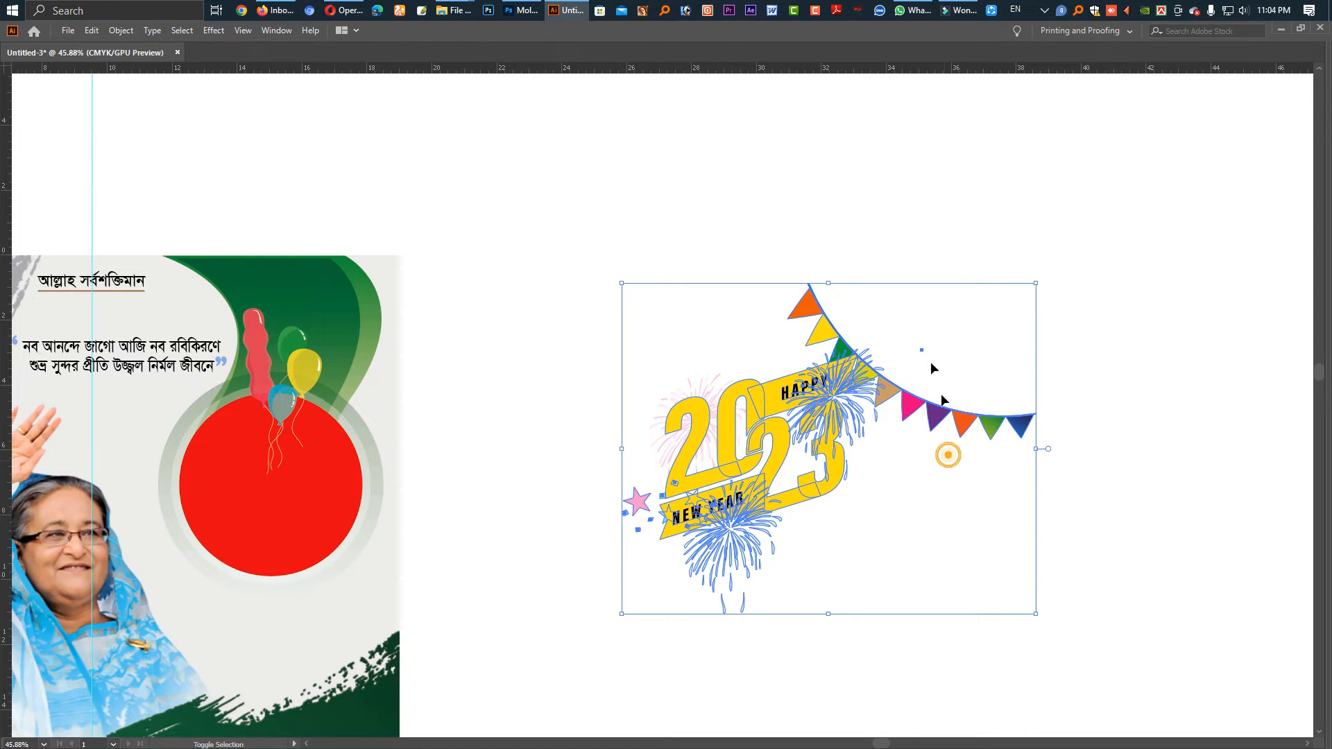
left_click(909, 402, "shift")
left_click(852, 414, "shift")
left_click(736, 546, "shift")
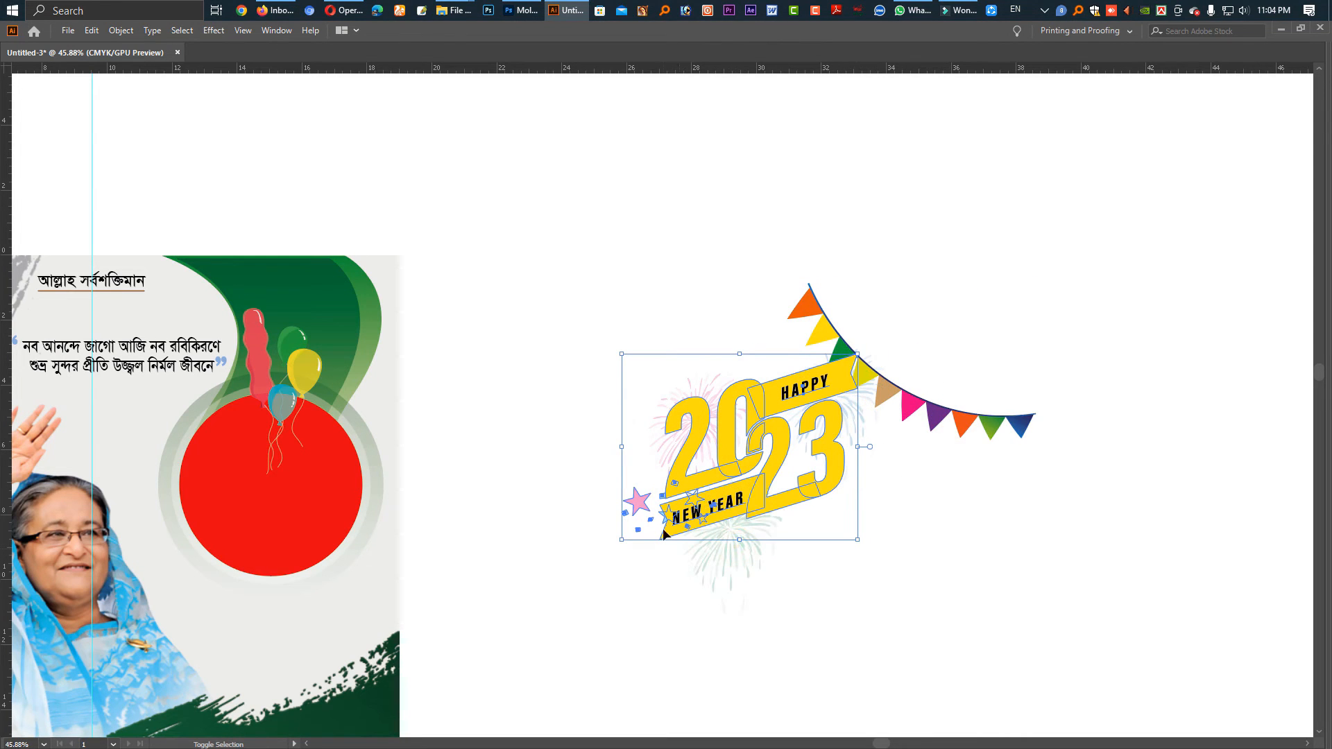
left_click(643, 507, "shift")
left_click_drag(735, 472, 529, 447)
key("ctrl+shift+]")
left_click_drag(419, 469, 574, 497)
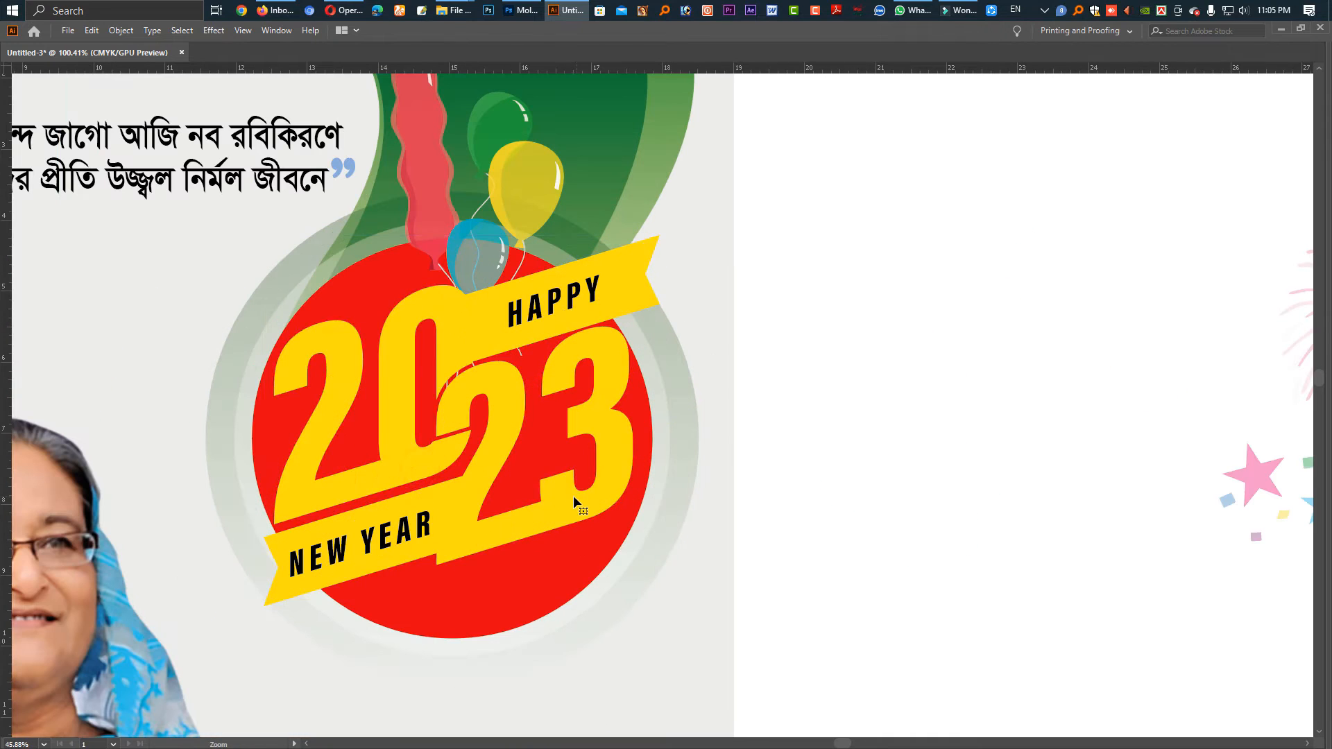
- Scale the 2023 lettering and its ribbons down slightly and centre them on the red circle
left_click_drag(463, 238, 463, 277)
left_click_drag(496, 472, 493, 483)
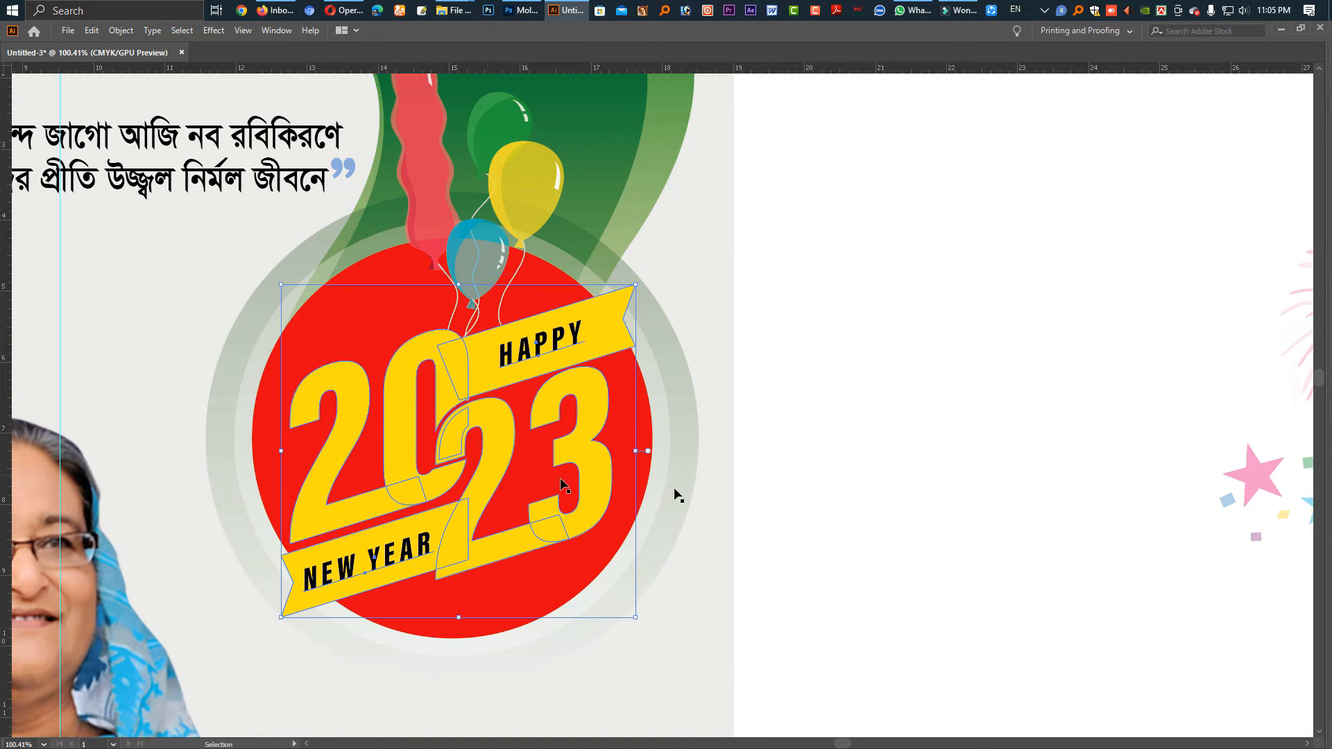
left_click(825, 501)
- Bring the balloons and their strings in front of the 2023 lettering and lock them
left_click(484, 297)
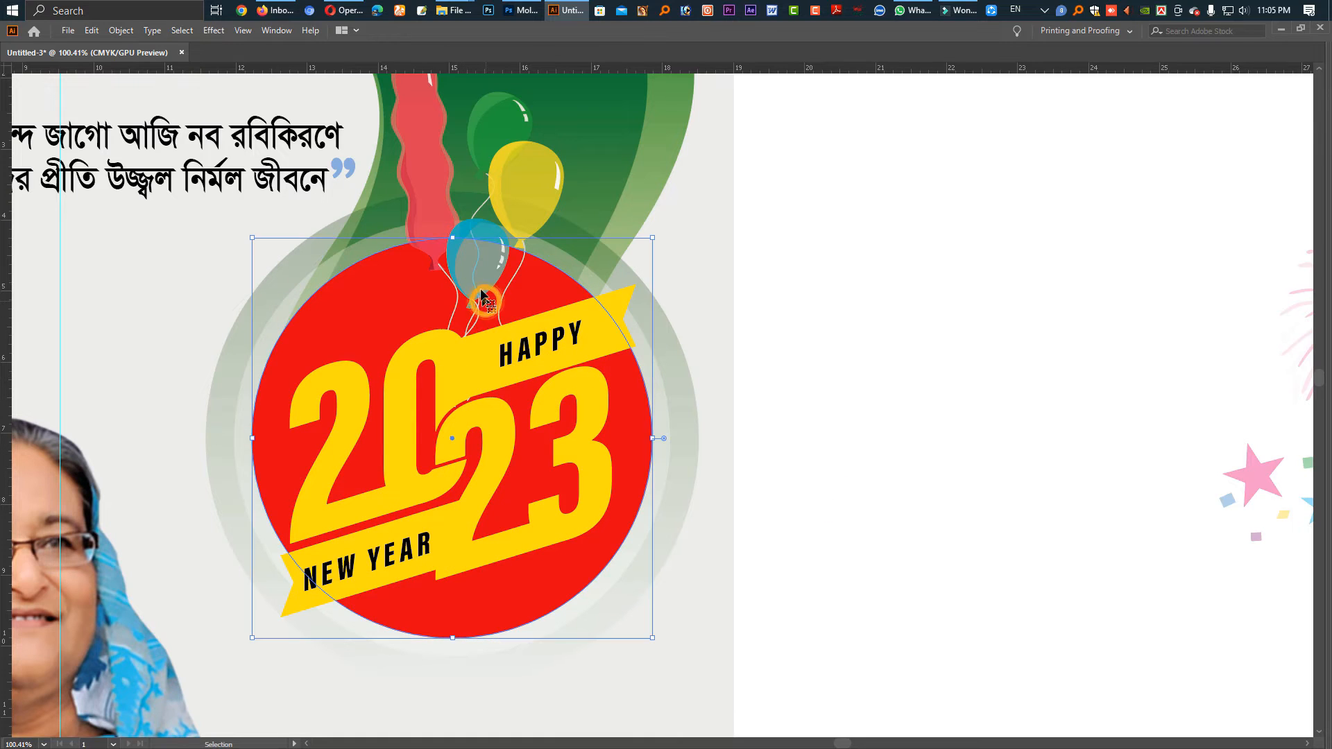
left_click(476, 272)
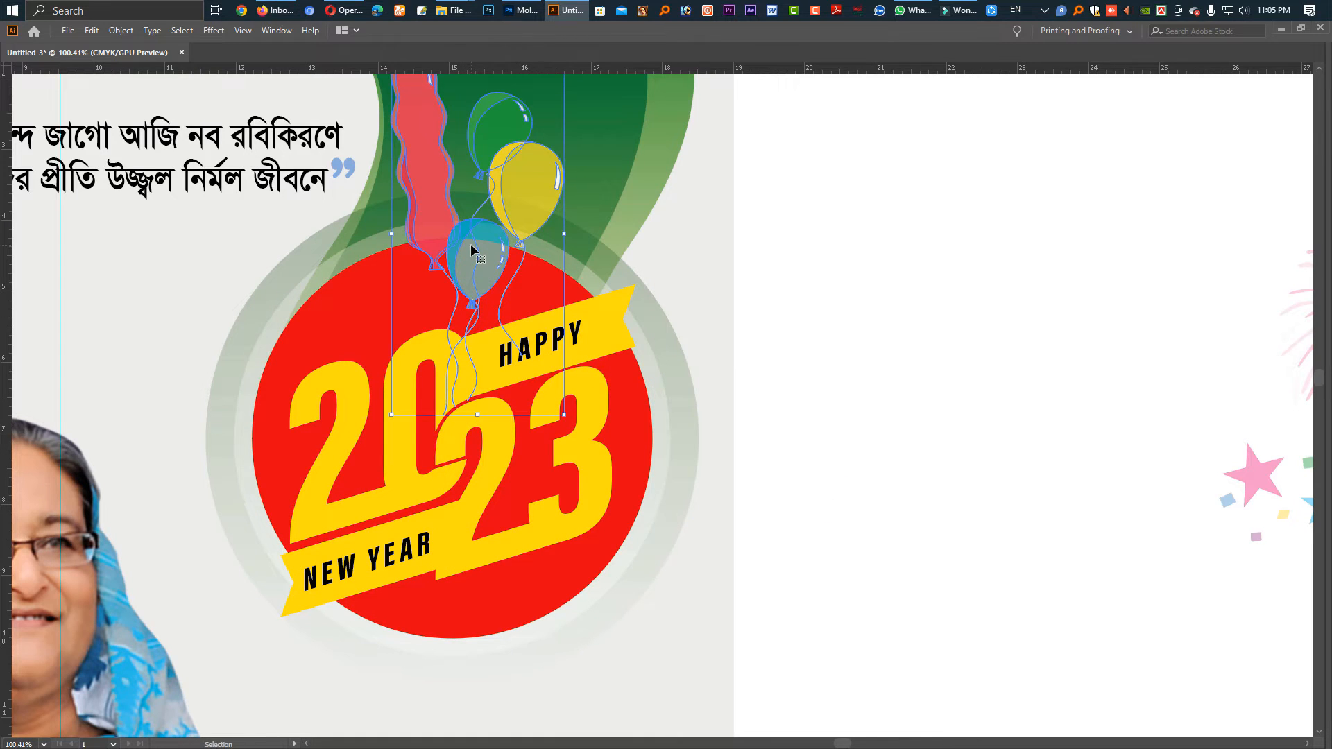
left_click(491, 444)
key("ctrl+2")
key("v")
- Fill the first 2 and the 0 with a 90° linear gradient from white at 100% opacity to yellow
left_click(462, 430)
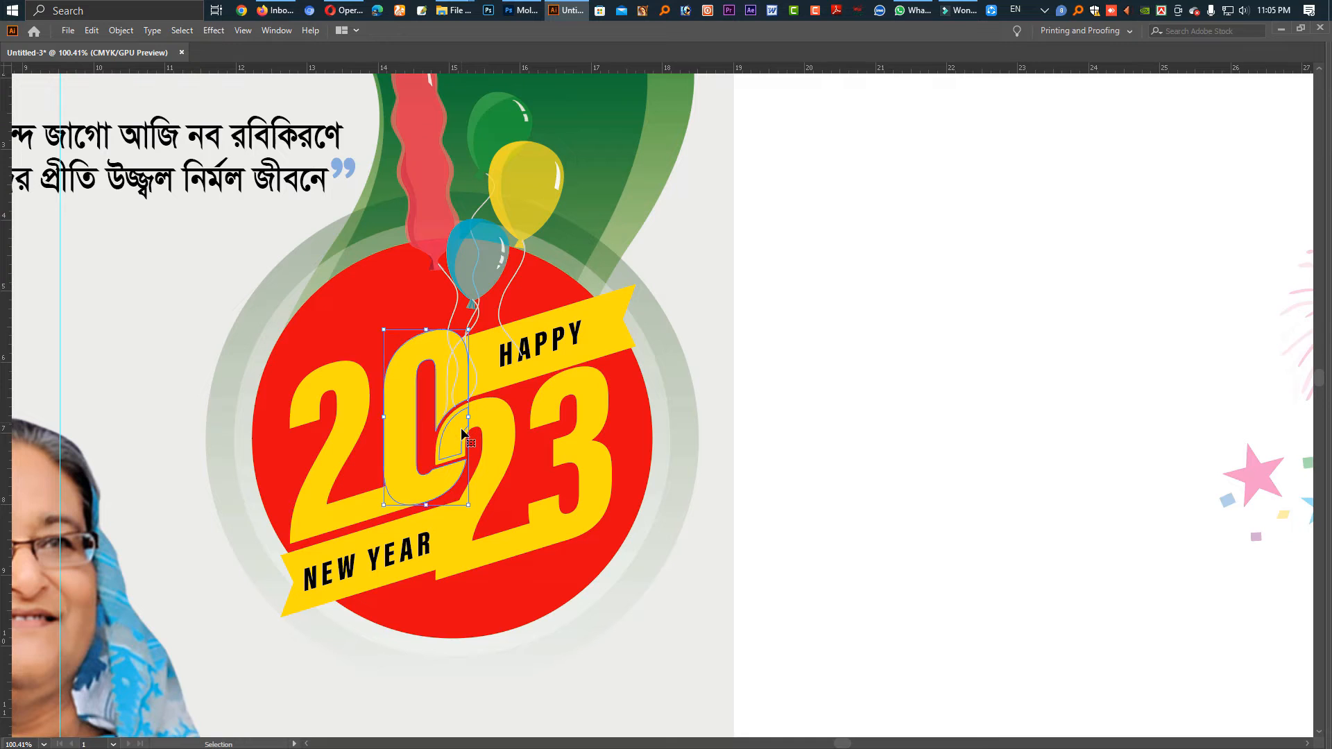
left_click_drag(435, 437, 386, 451)
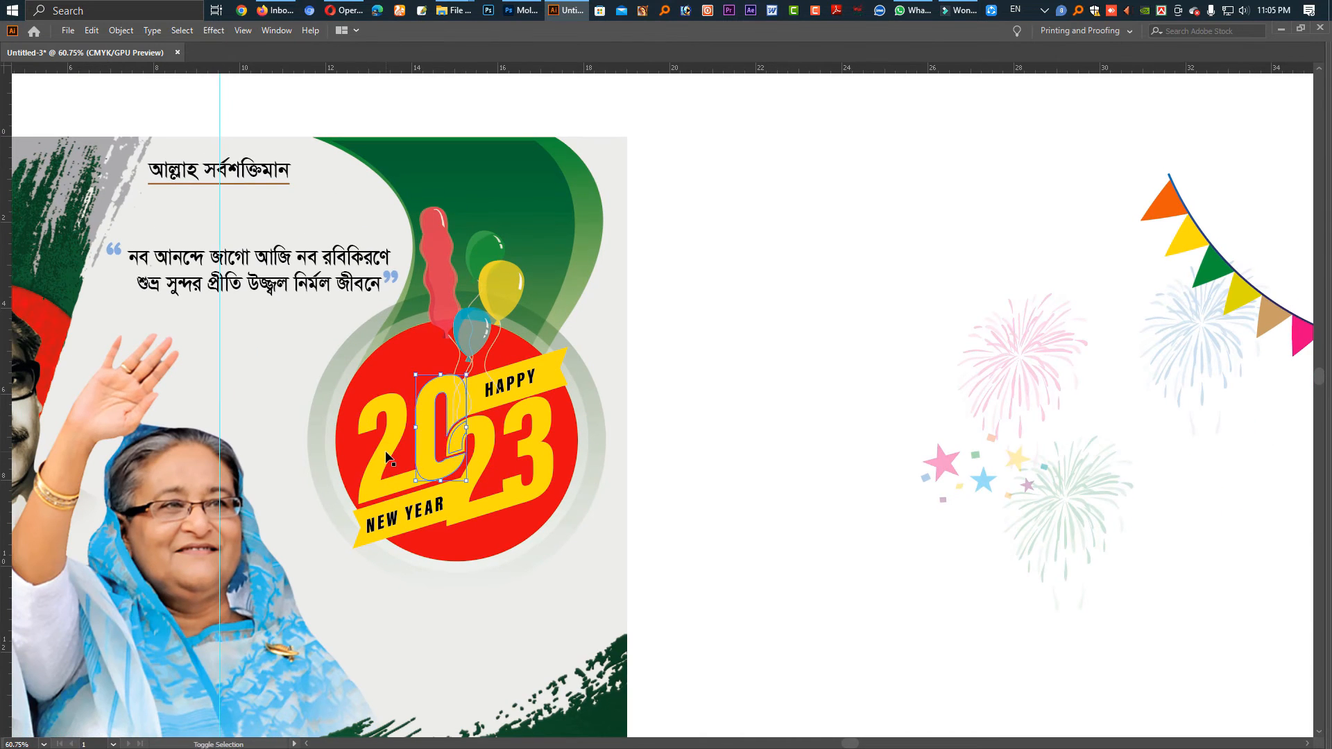
left_click(385, 451, "shift")
key("period")
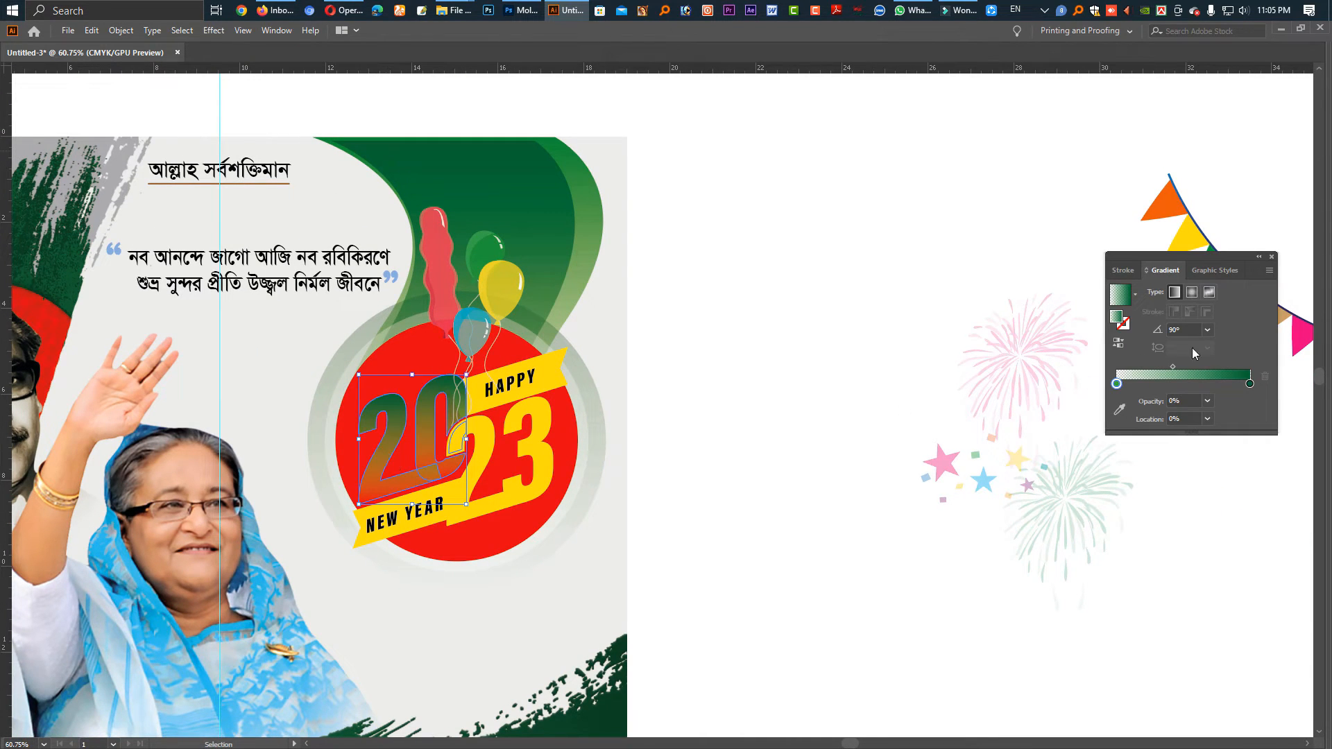
key("Tab")
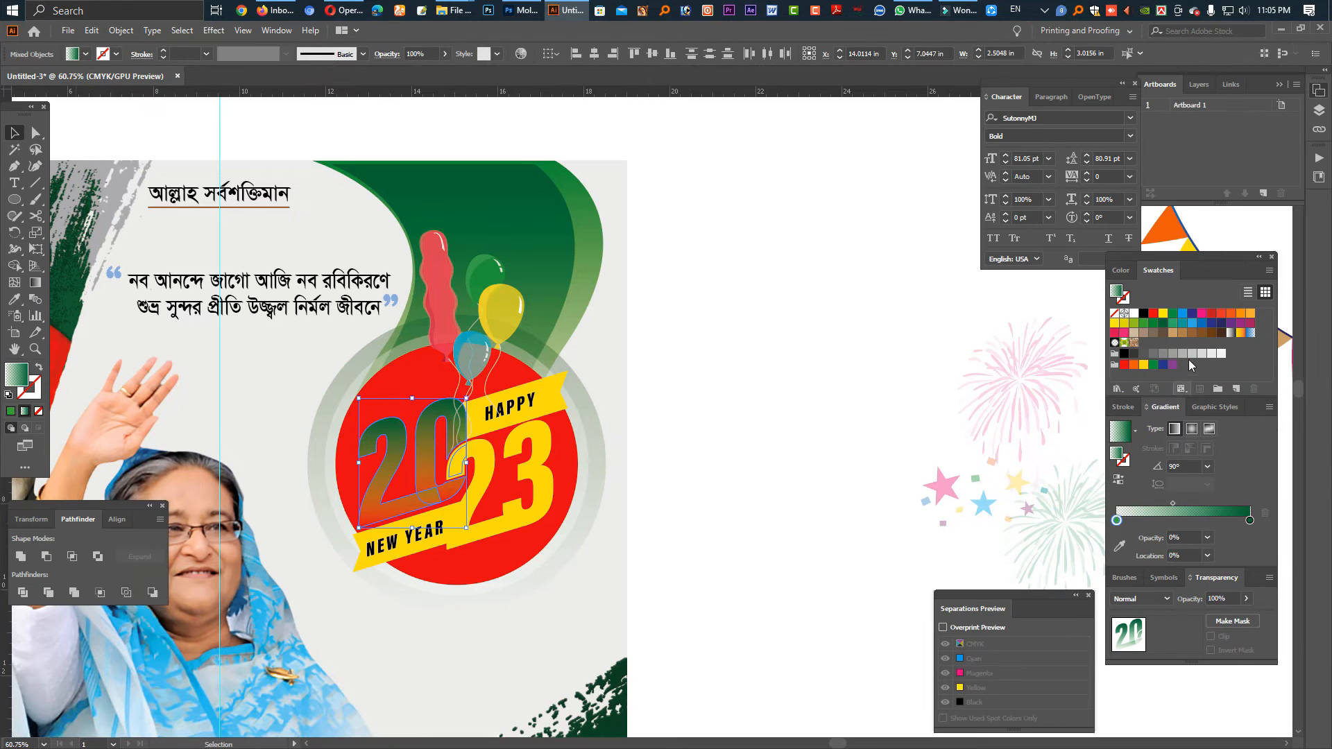
left_click_drag(1242, 516, 1249, 517)
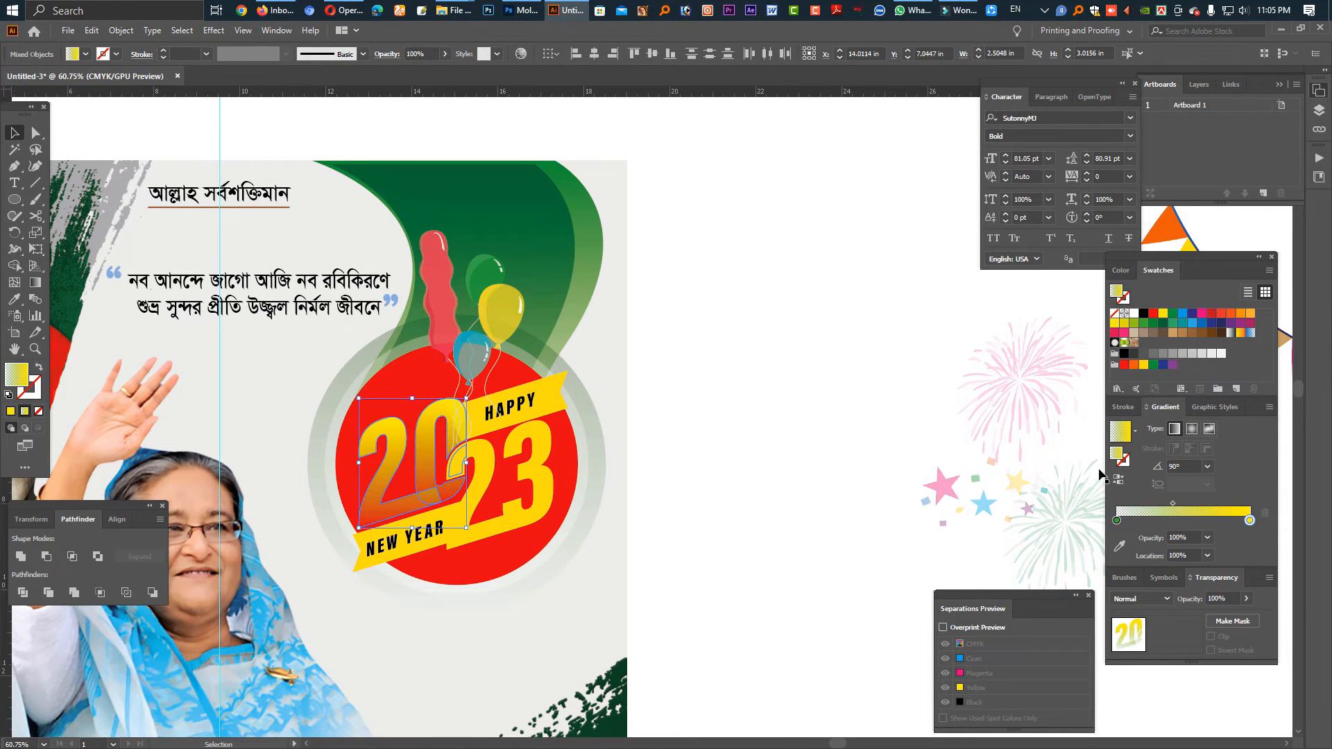
left_click_drag(1135, 313, 1107, 539)
type("100")
key("Return")
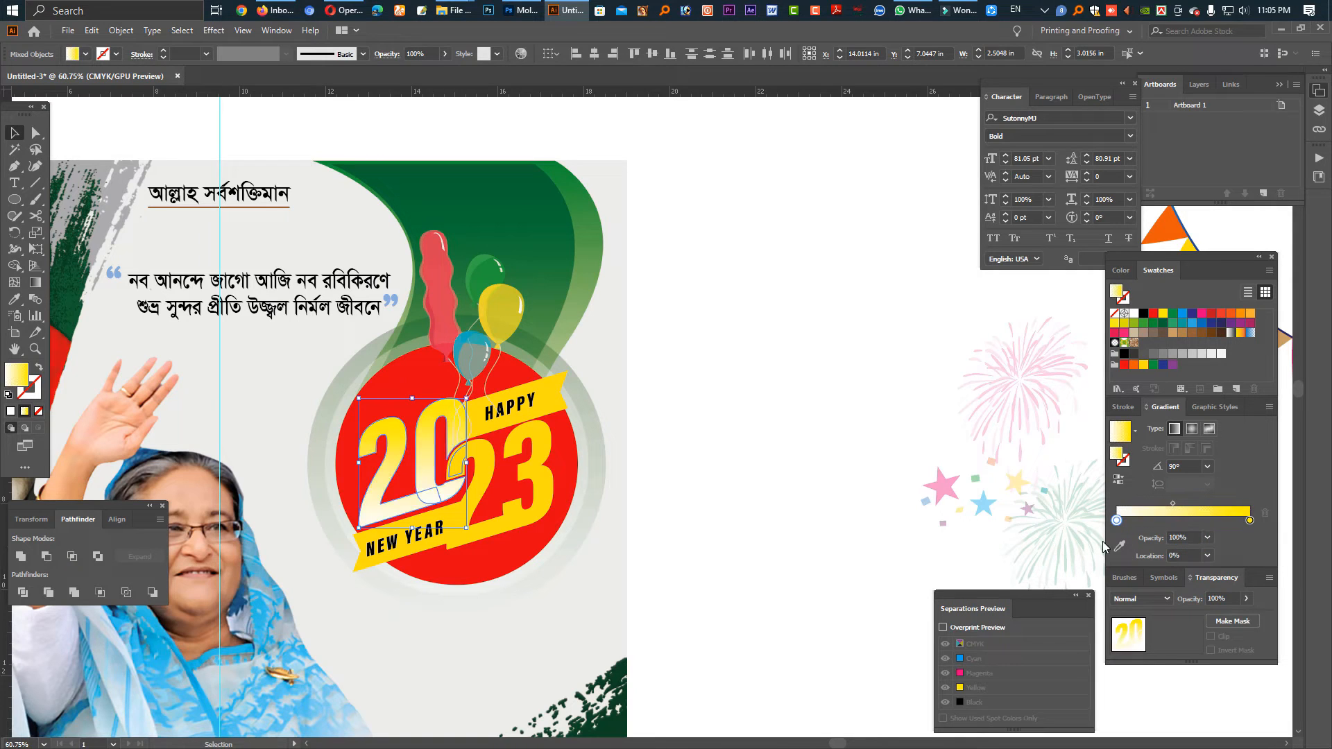
left_click(709, 506)
- Apply the same 90° white-to-yellow gradient to the second 2 and the 3
left_click(453, 531)
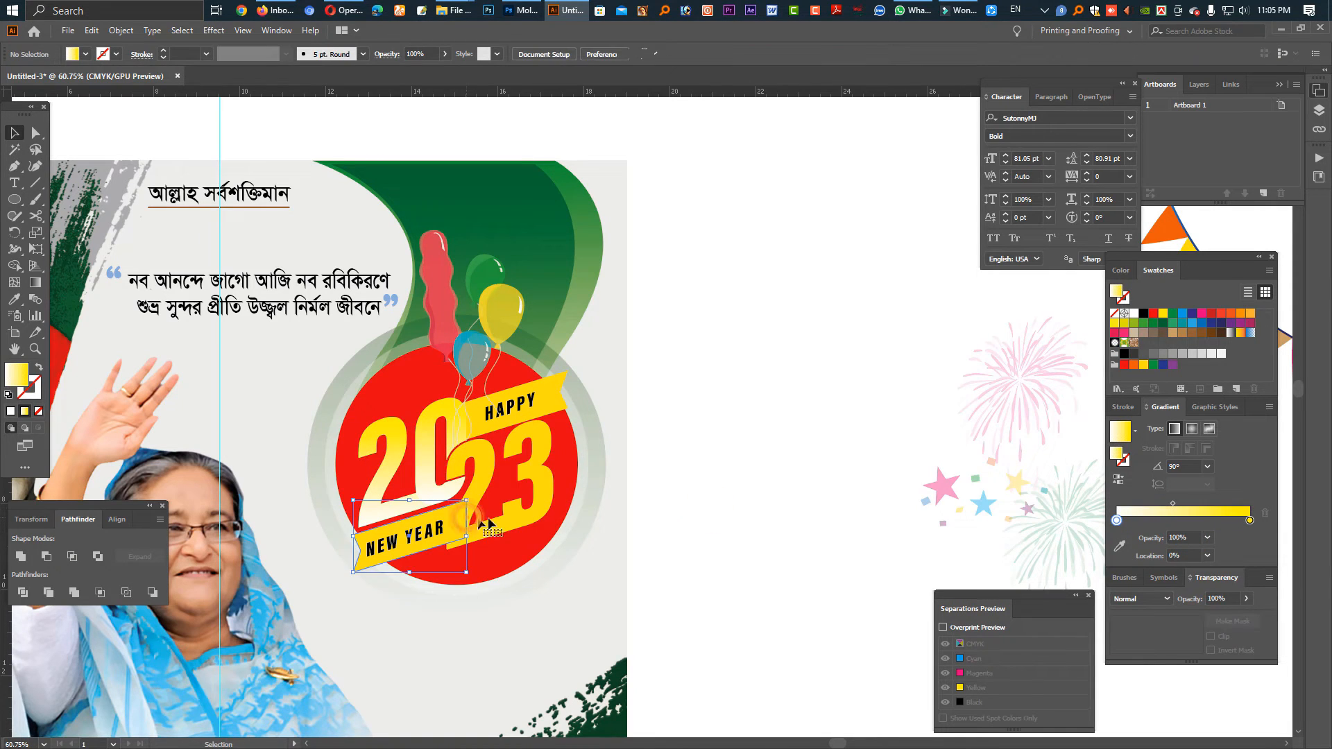
left_click(521, 517)
left_click(488, 531, "shift")
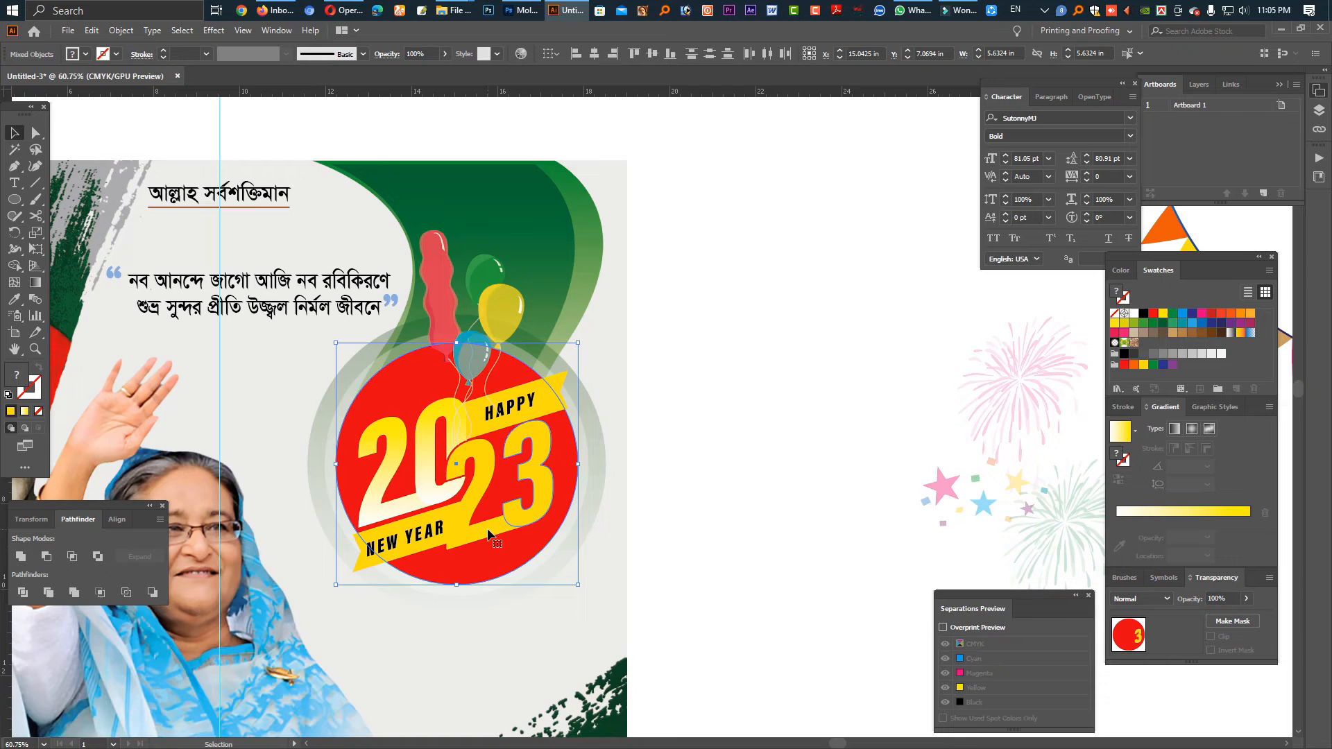
left_click(483, 479)
left_click(686, 501)
left_click(543, 491)
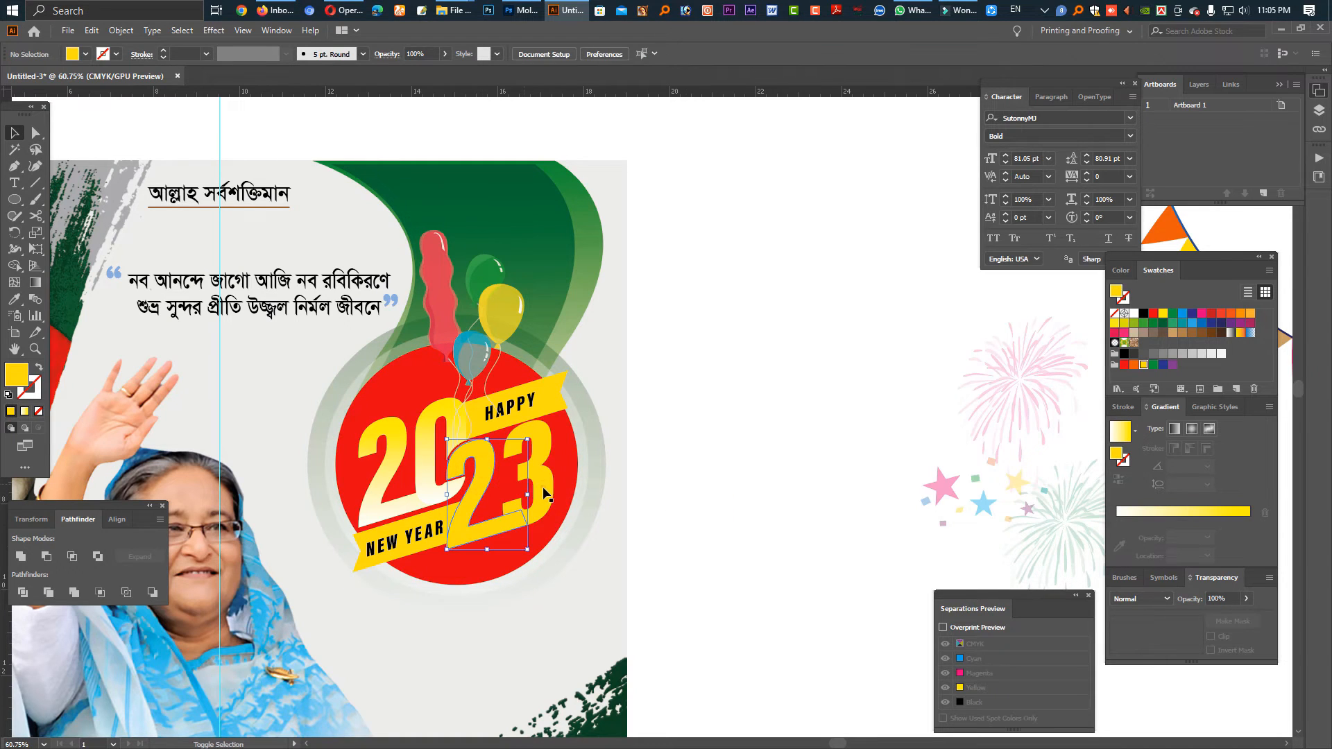
key("period")
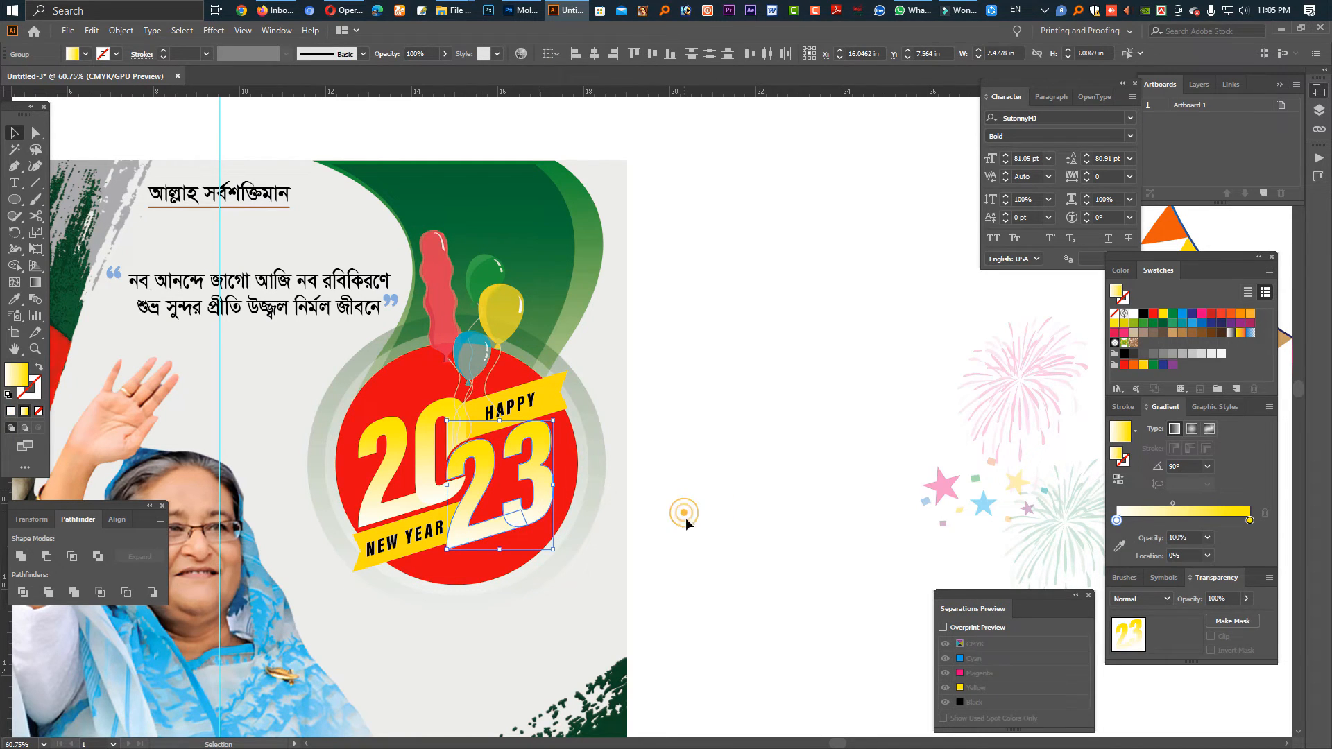
left_click(686, 518)
- Nudge the NEW YEAR ribbon down slightly and fill both ribbons with the white-to-yellow linear gradient at 0°
left_click_drag(410, 520, 446, 553)
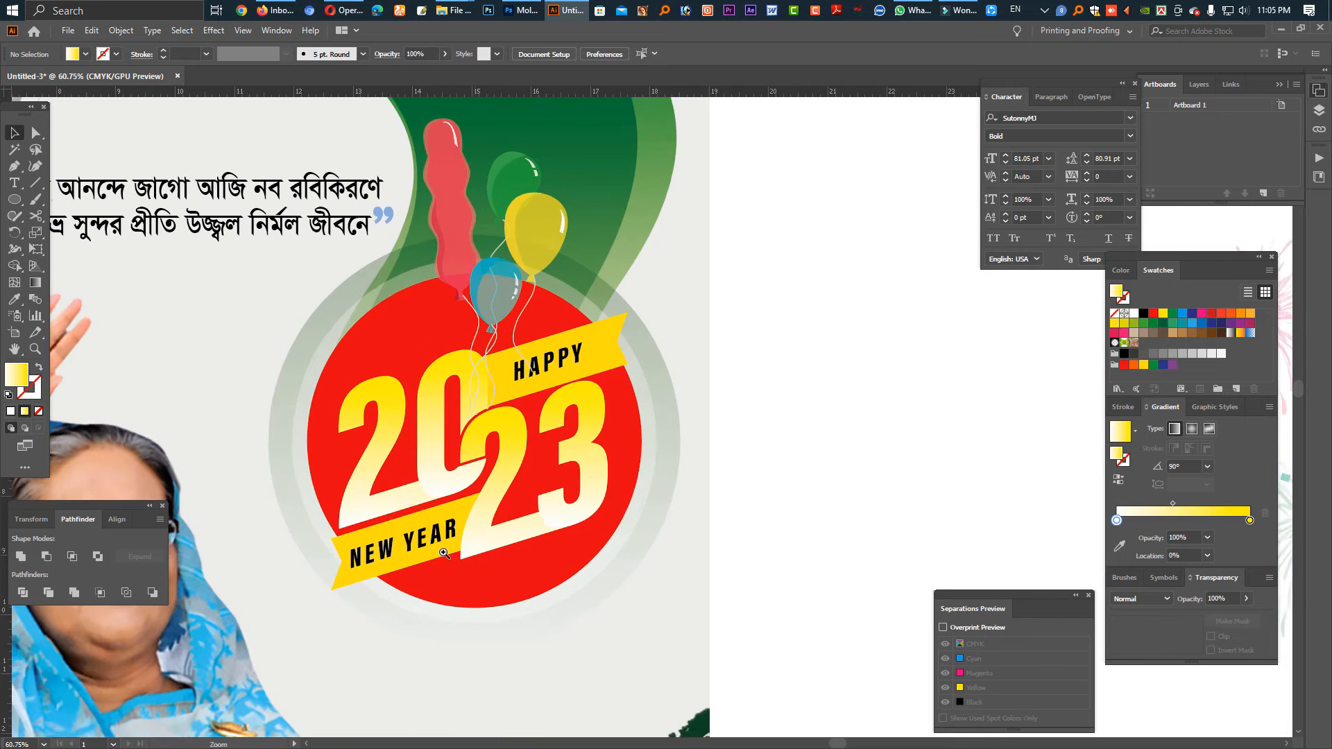
left_click(463, 512)
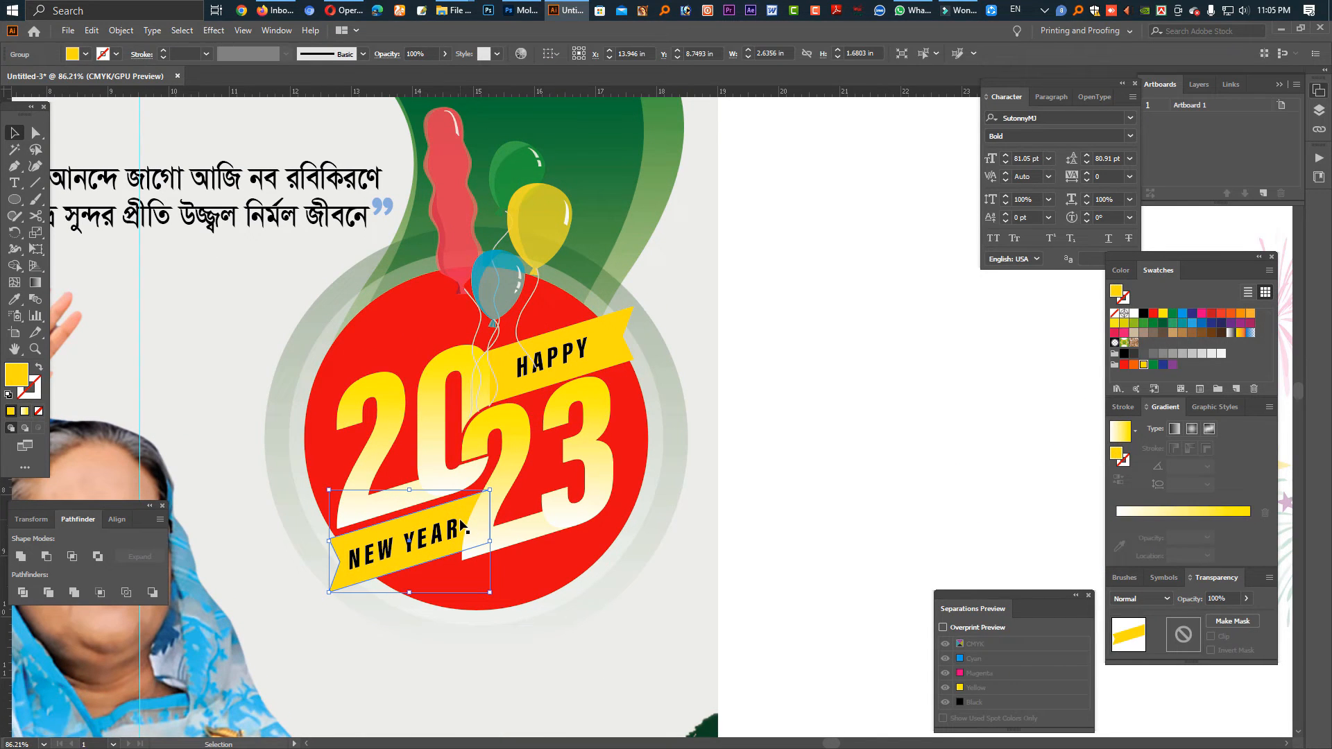
key("Down")
left_click(603, 352, "shift")
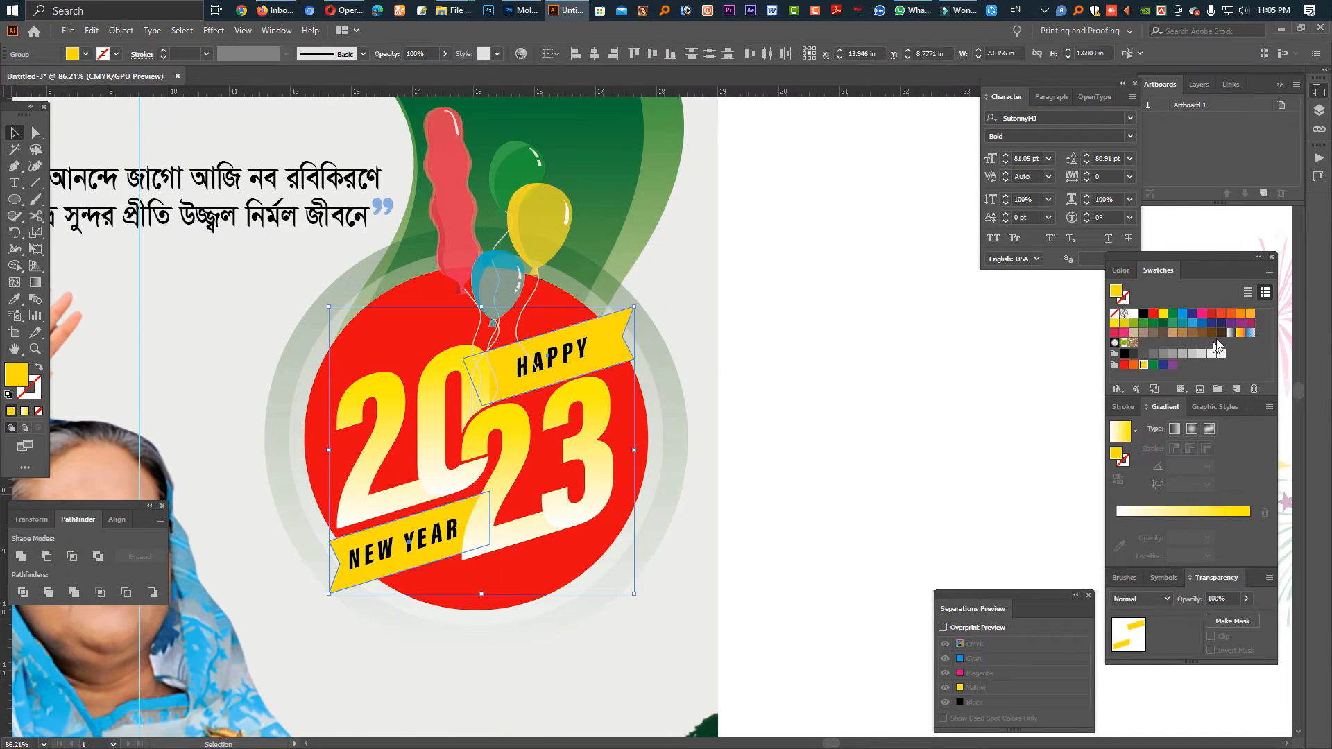
key(".")
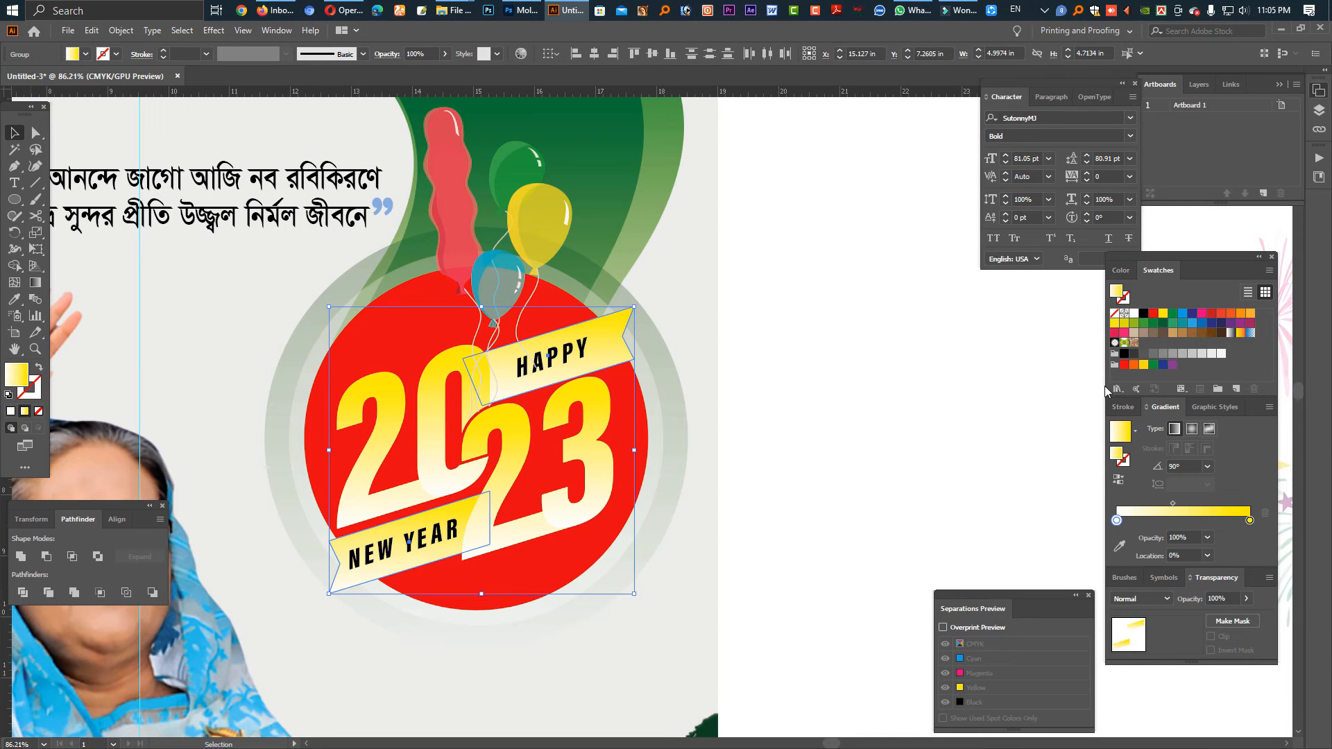
left_click(1185, 466)
key("Return")
left_click(886, 457)
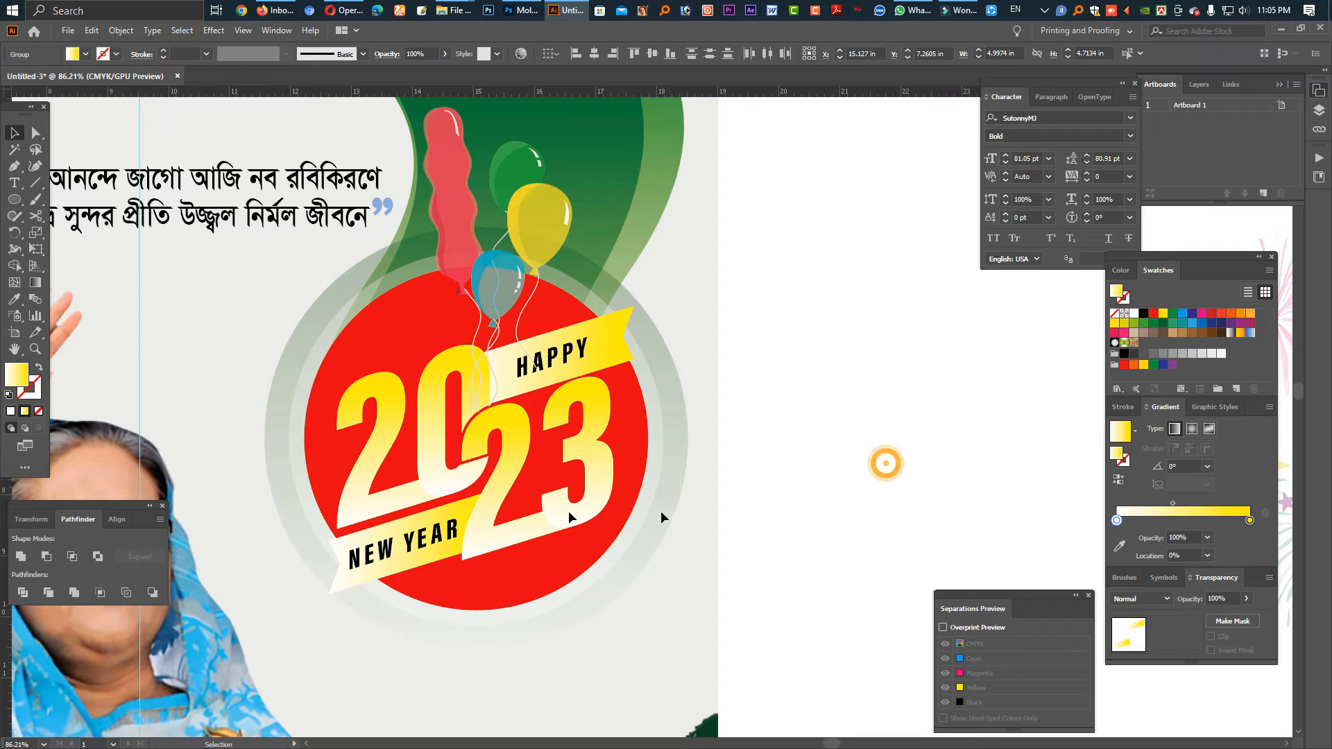
- Replace the gradient stops of the NEW YEAR and HAPPY ribbons with dark green and green
left_click(458, 513)
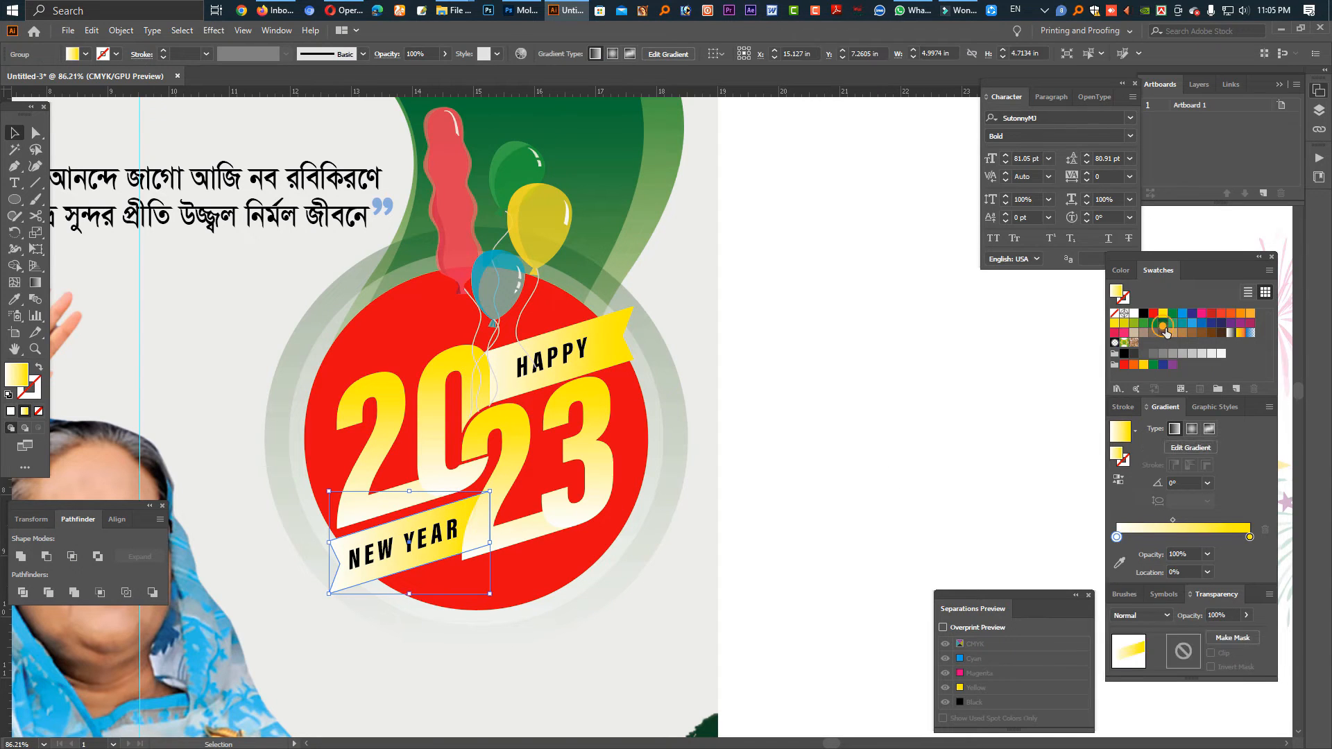
left_click_drag(1252, 539, 1250, 537)
left_click_drag(1153, 322, 1116, 537)
left_click(897, 496)
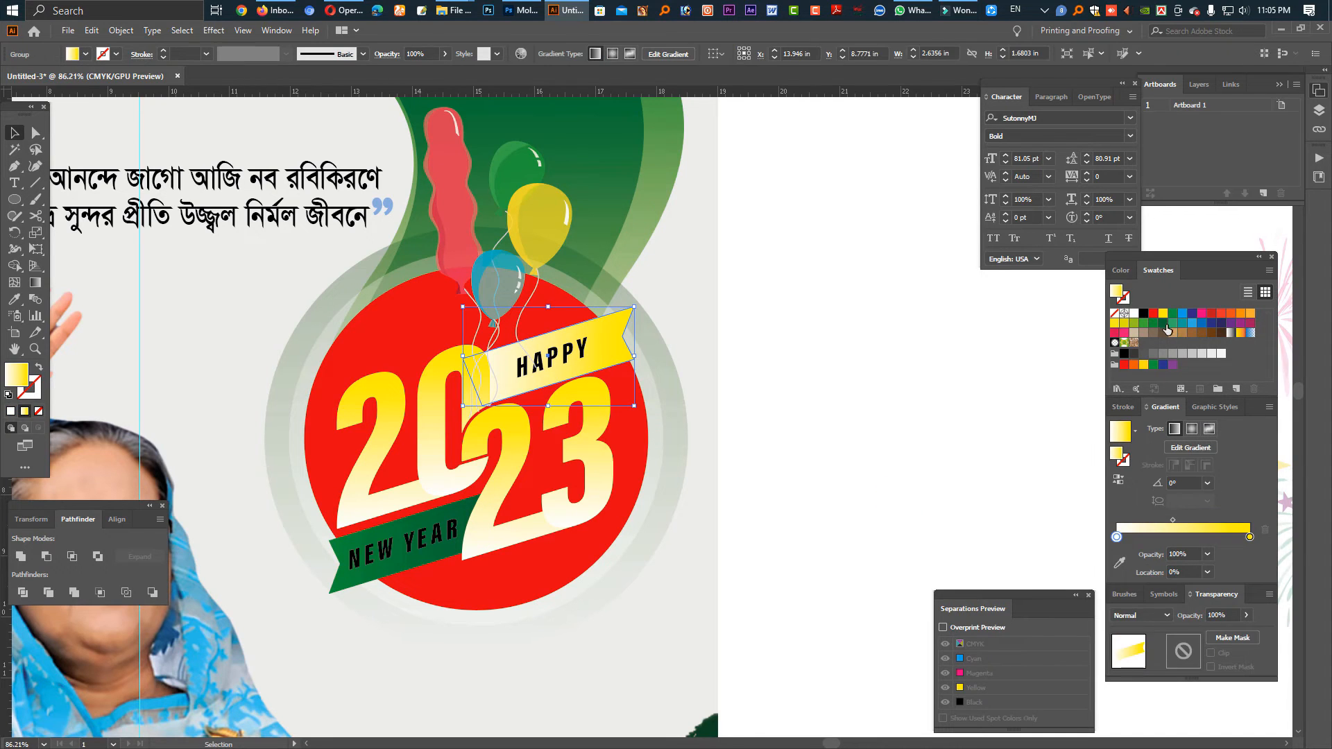
left_click_drag(1163, 323, 1116, 539)
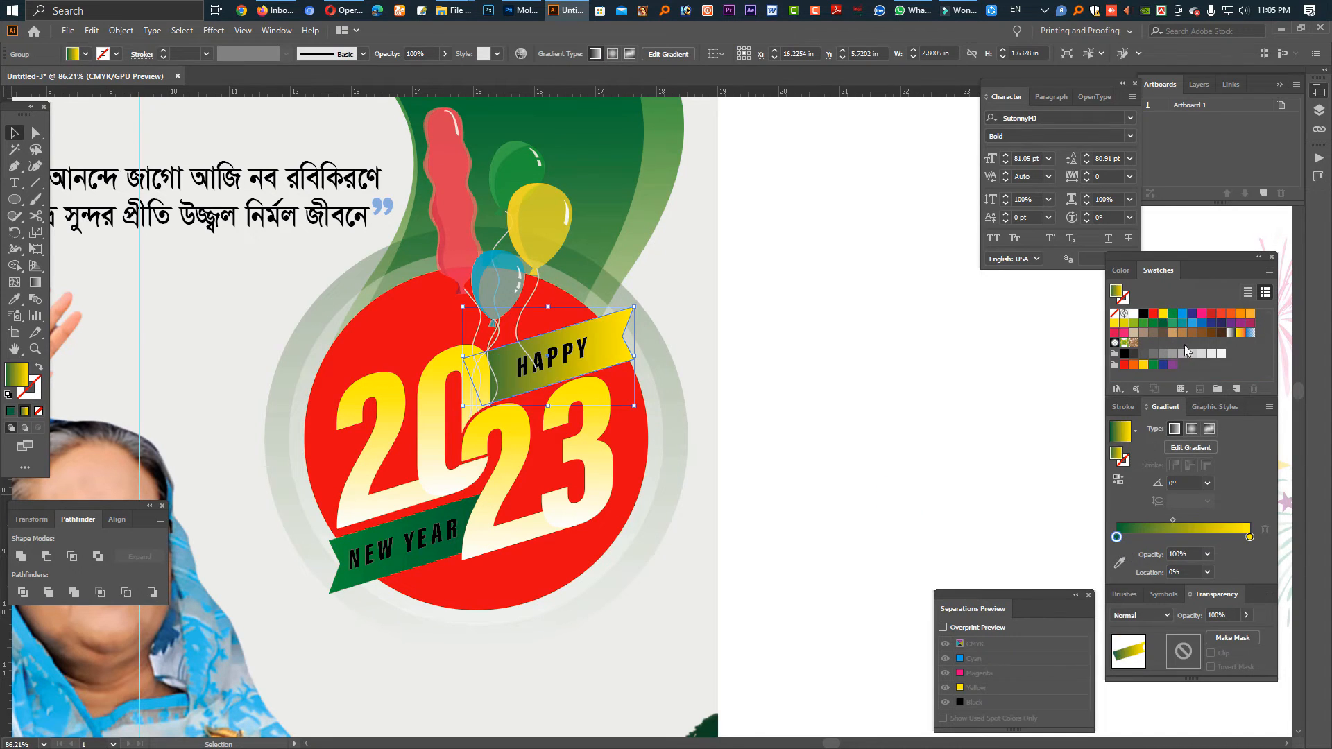
left_click_drag(1175, 316, 1249, 538)
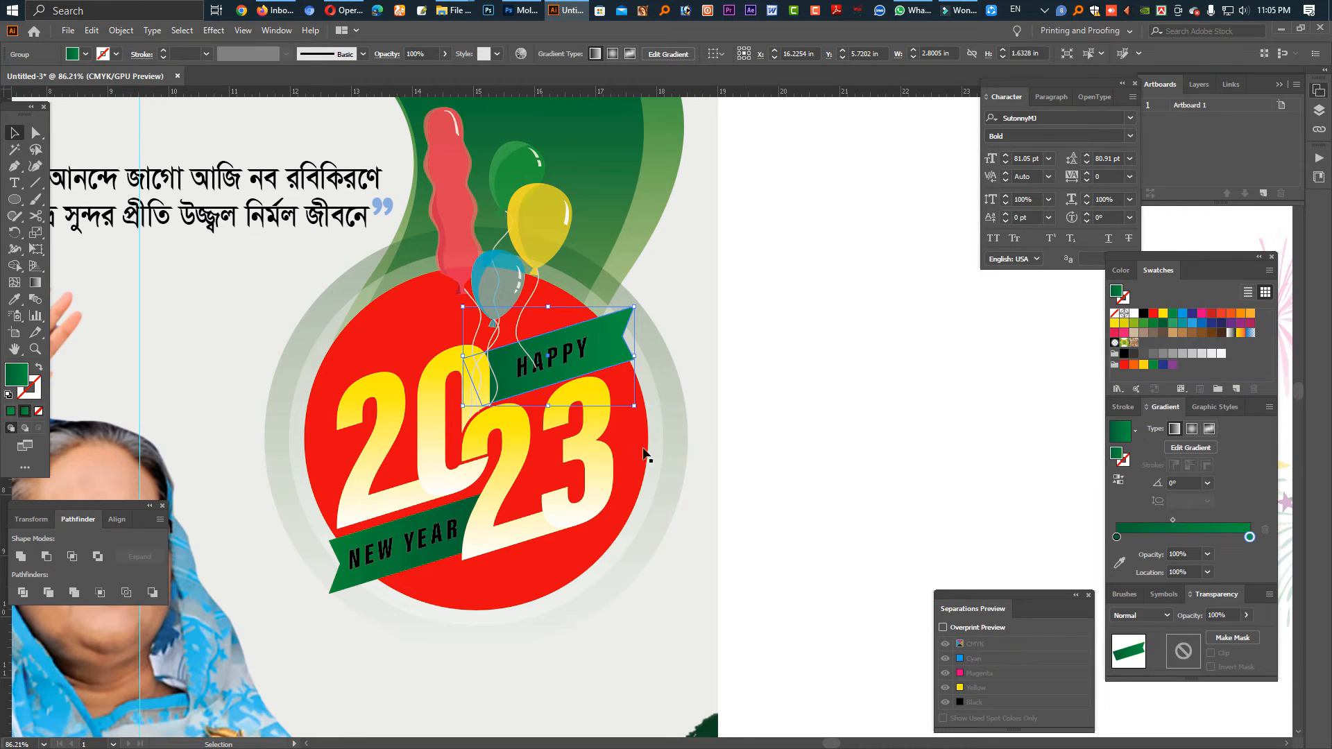
left_click(844, 468)
- Change the NEW YEAR and HAPPY text on the green ribbons to white
left_click(435, 544)
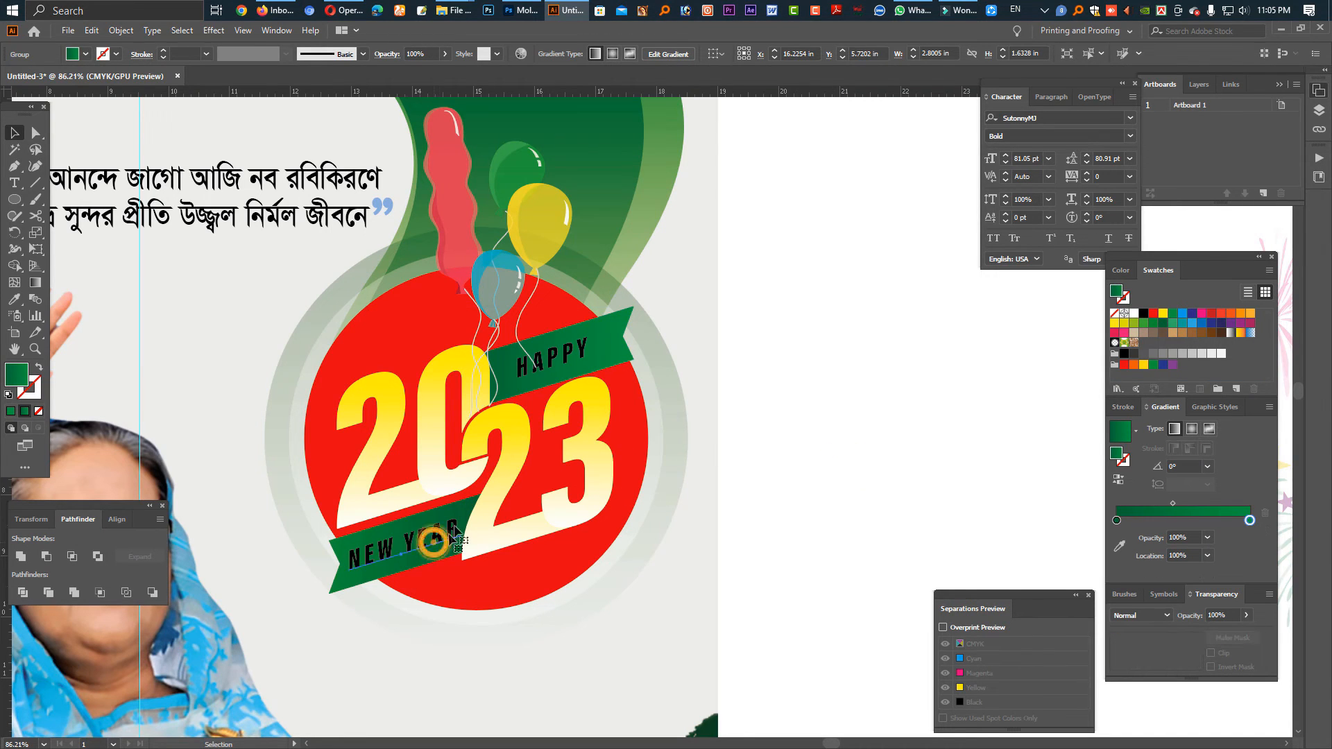
left_click(554, 354, "shift")
left_click(582, 352, "shift")
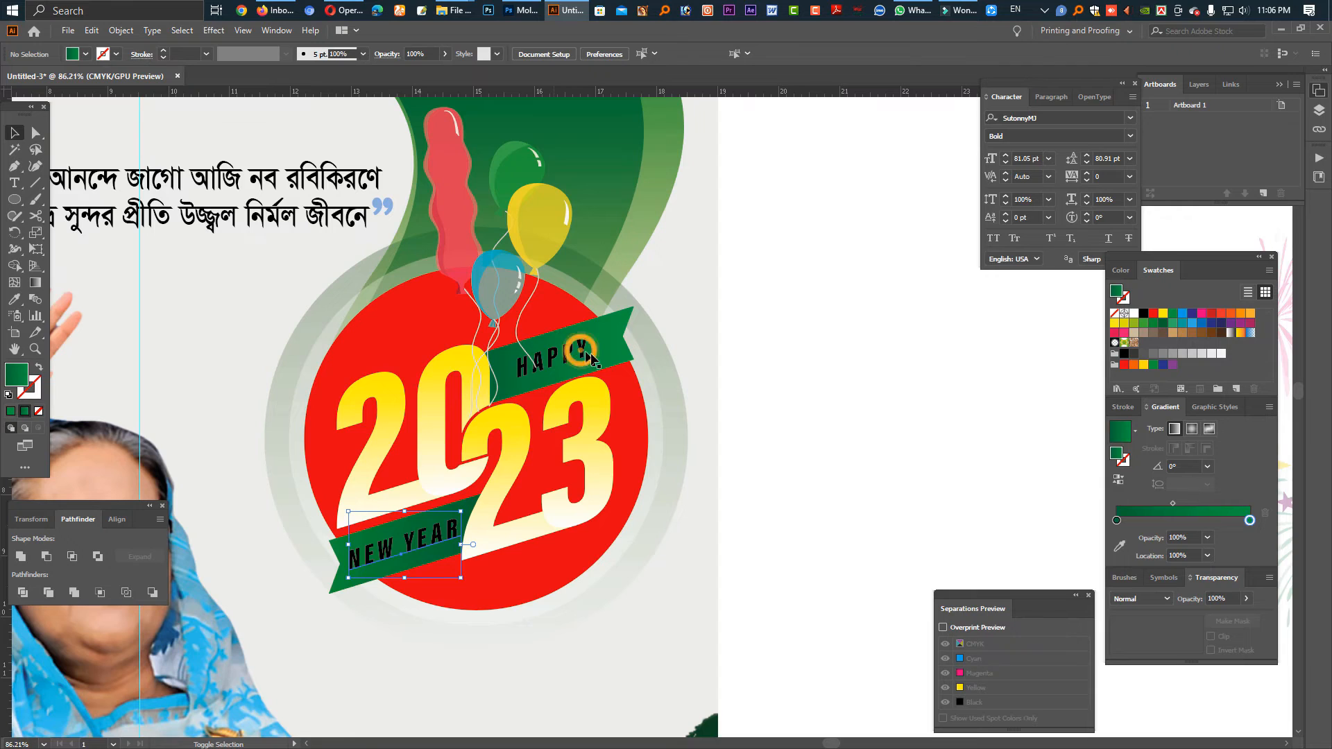
left_click(1134, 313)
left_click(570, 357)
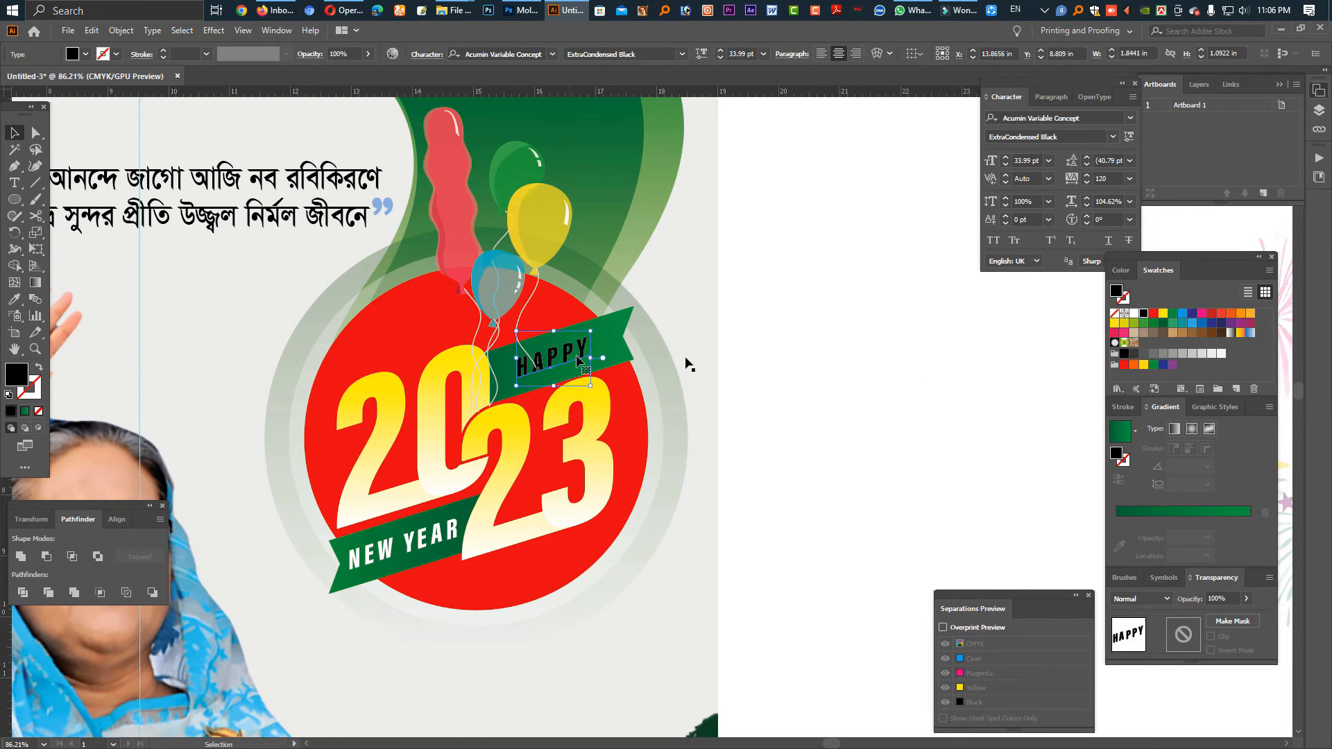
left_click(1134, 313)
left_click(838, 430)
scroll(804, 499, "down", 3)
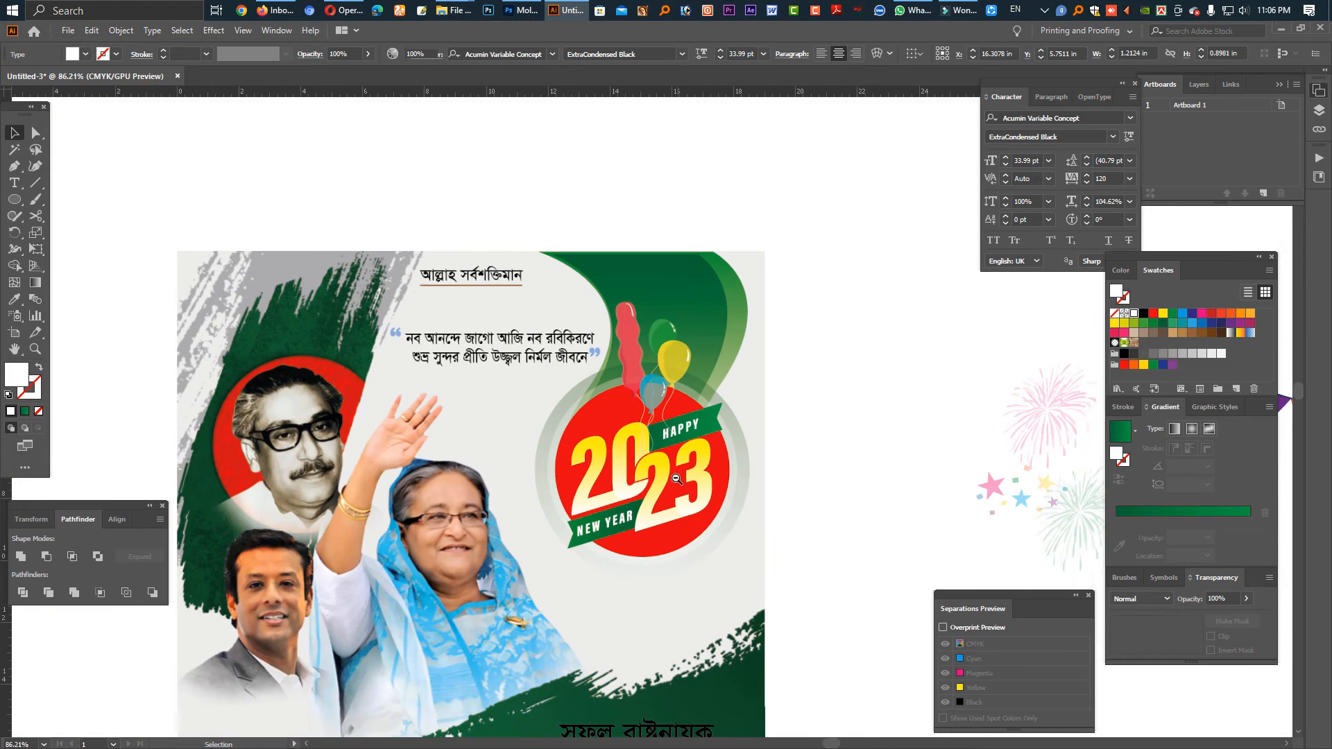
left_click_drag(803, 502, 675, 443)
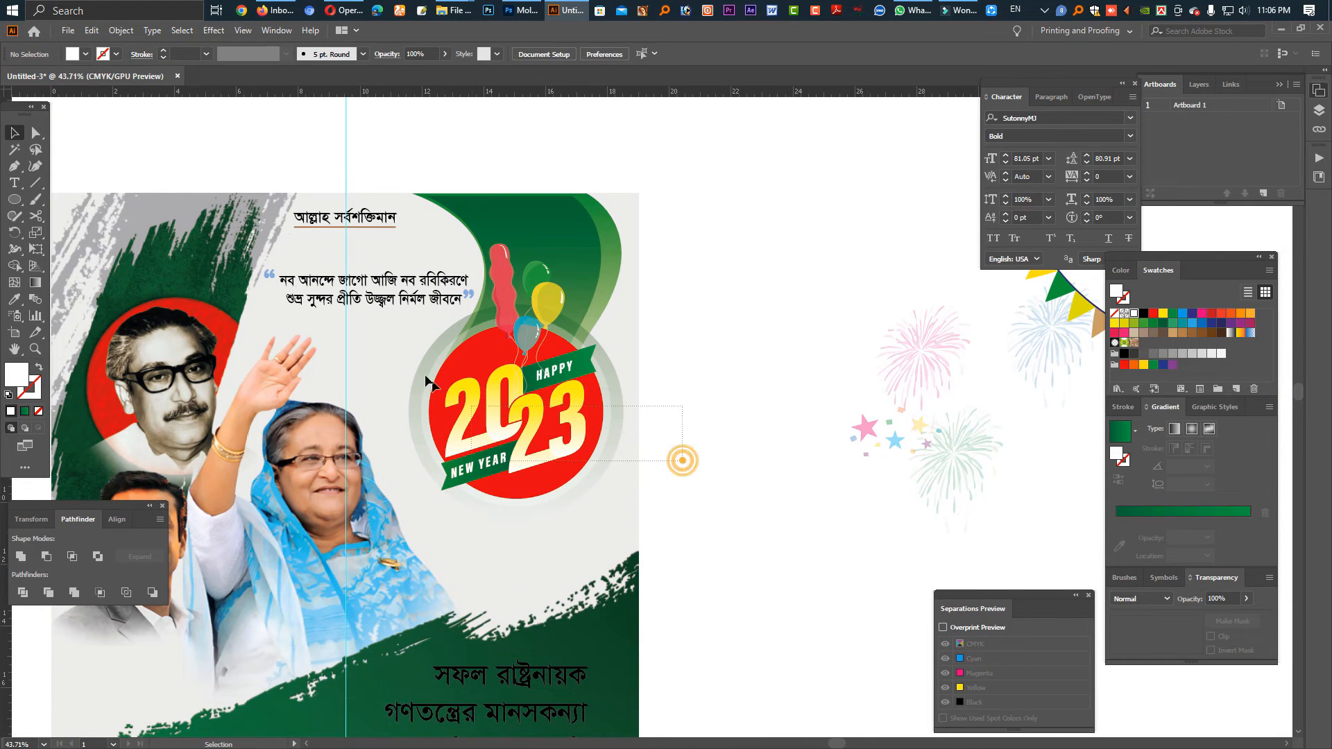
left_click_drag(426, 376, 422, 364)
left_click_drag(786, 397, 700, 469)
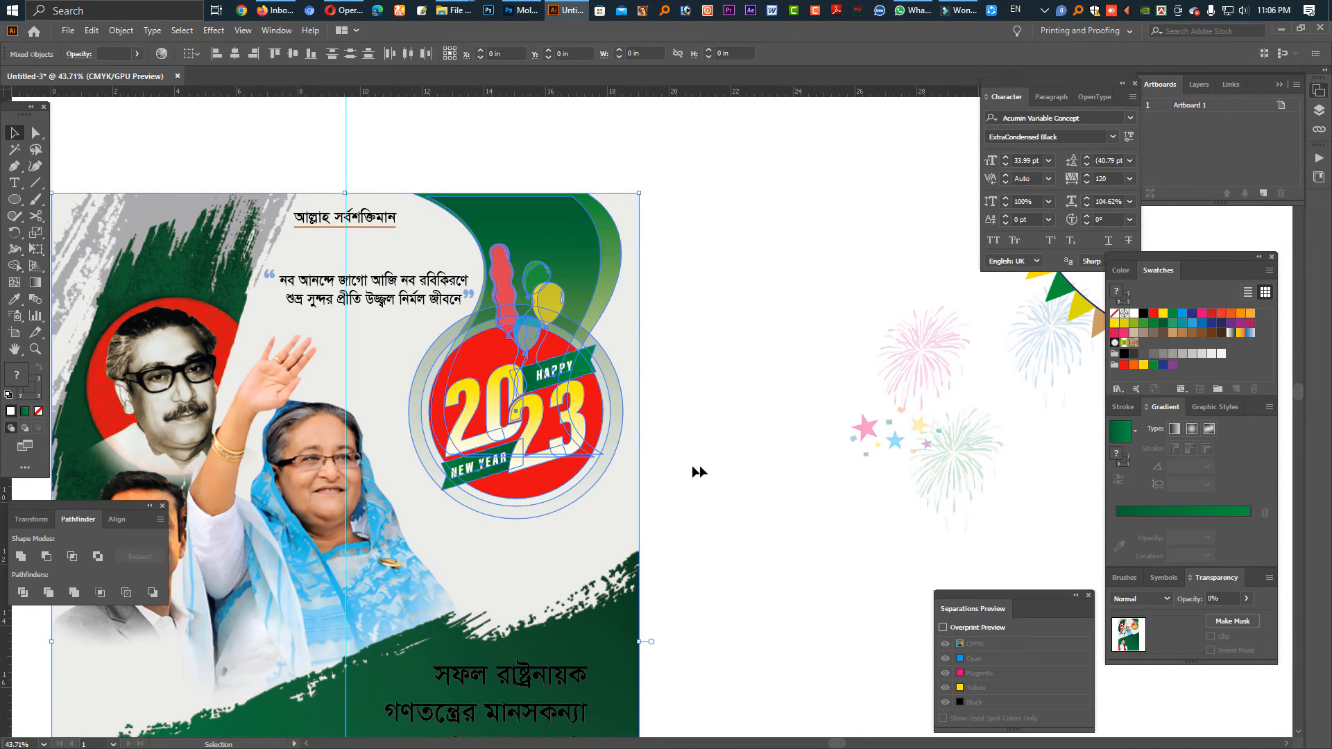
left_click(701, 468)
left_click(498, 434)
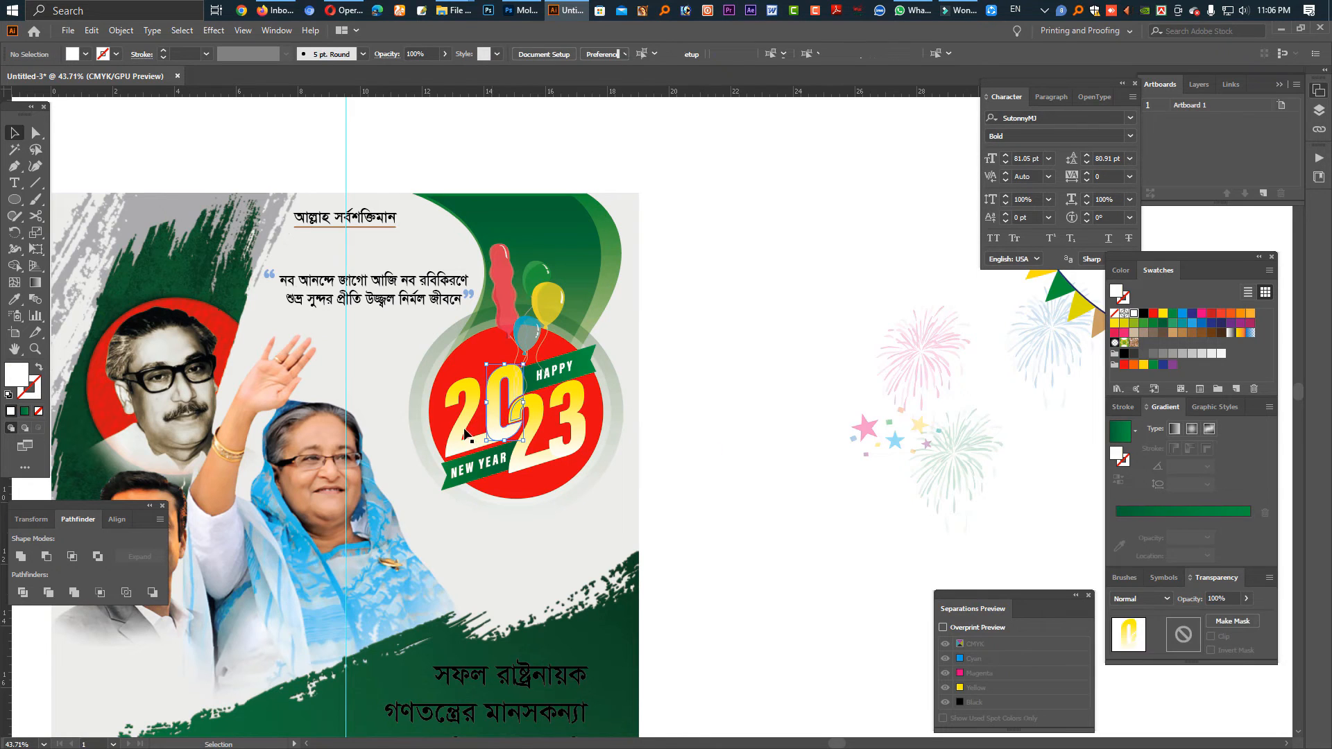
left_click(464, 431, "shift")
left_click(533, 424, "shift")
left_click(571, 415, "shift")
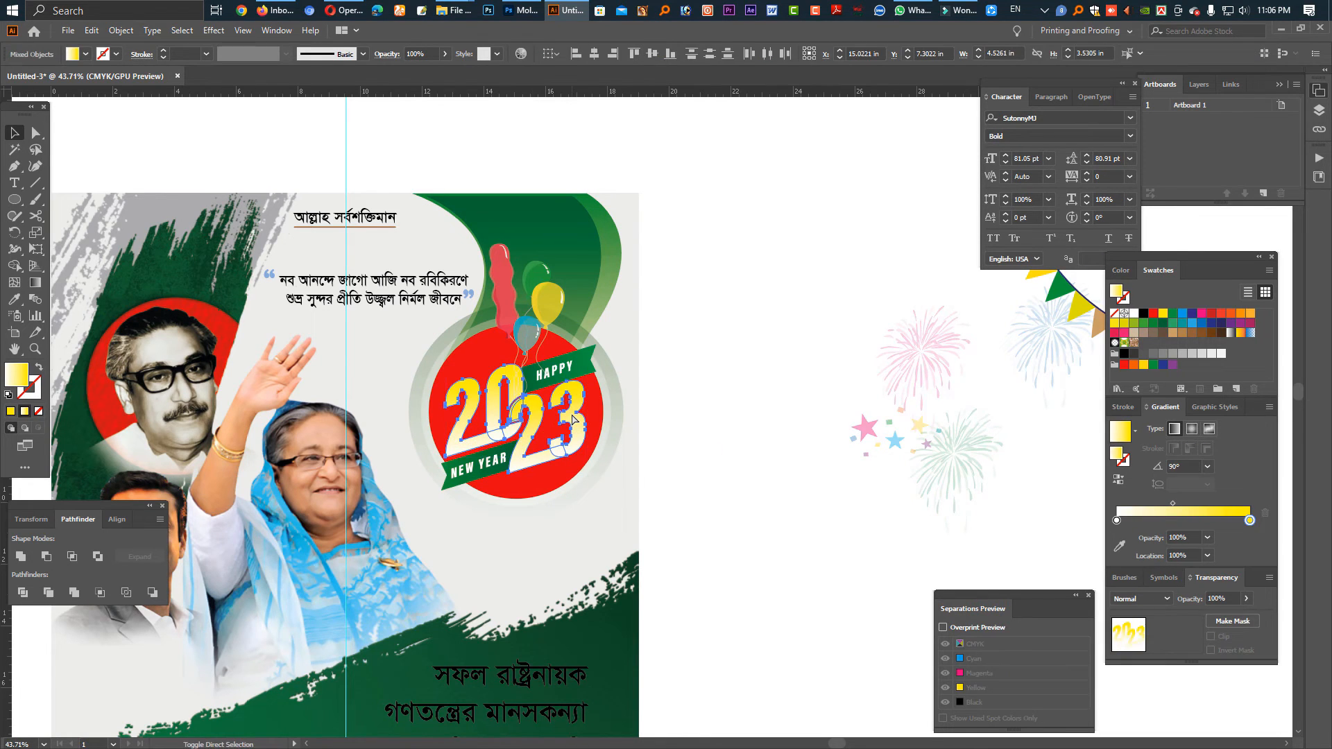
left_click(689, 439)
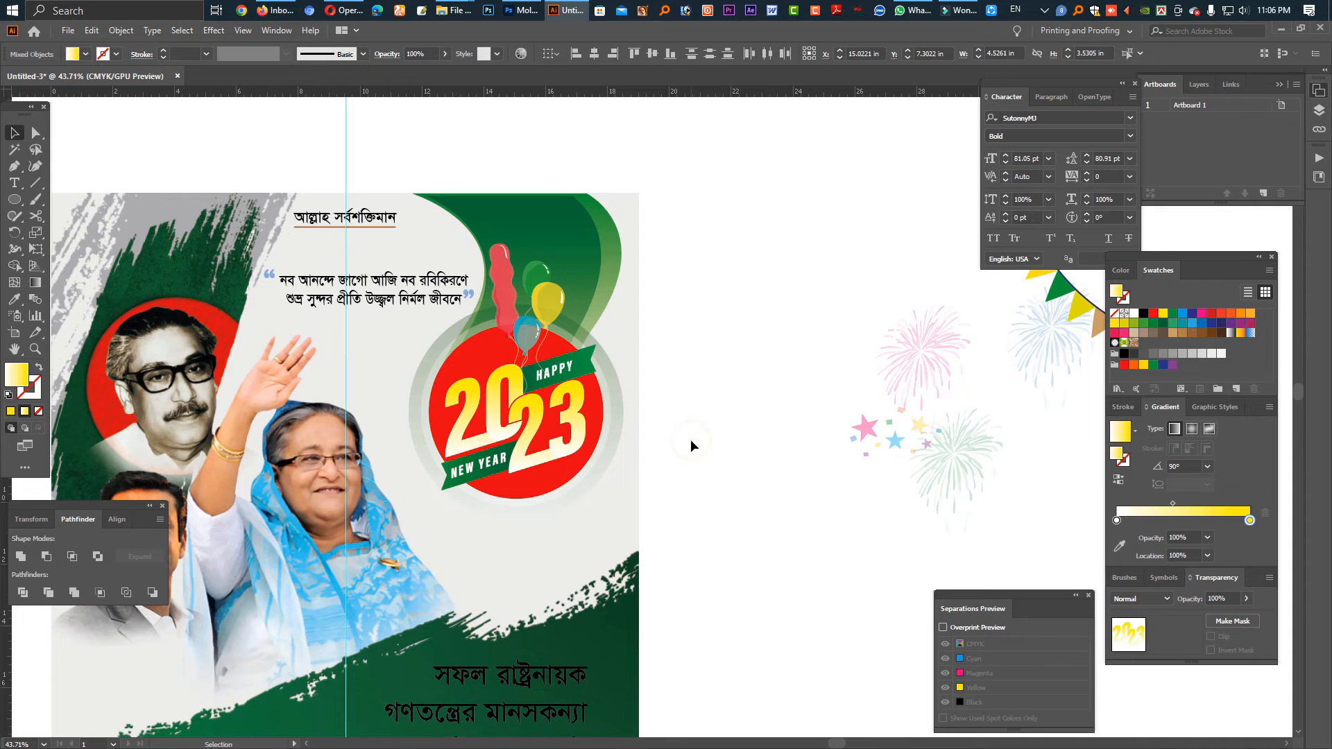
left_click_drag(719, 418, 605, 397)
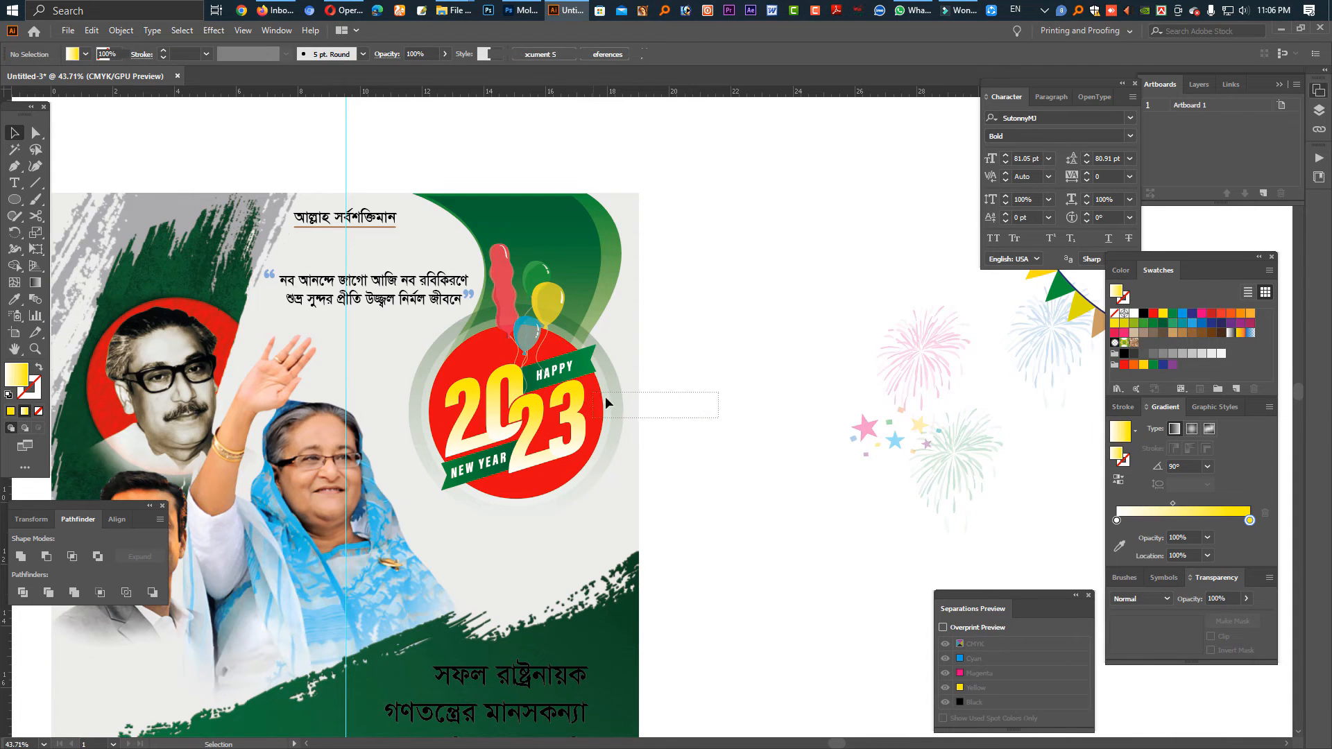
left_click(684, 410)
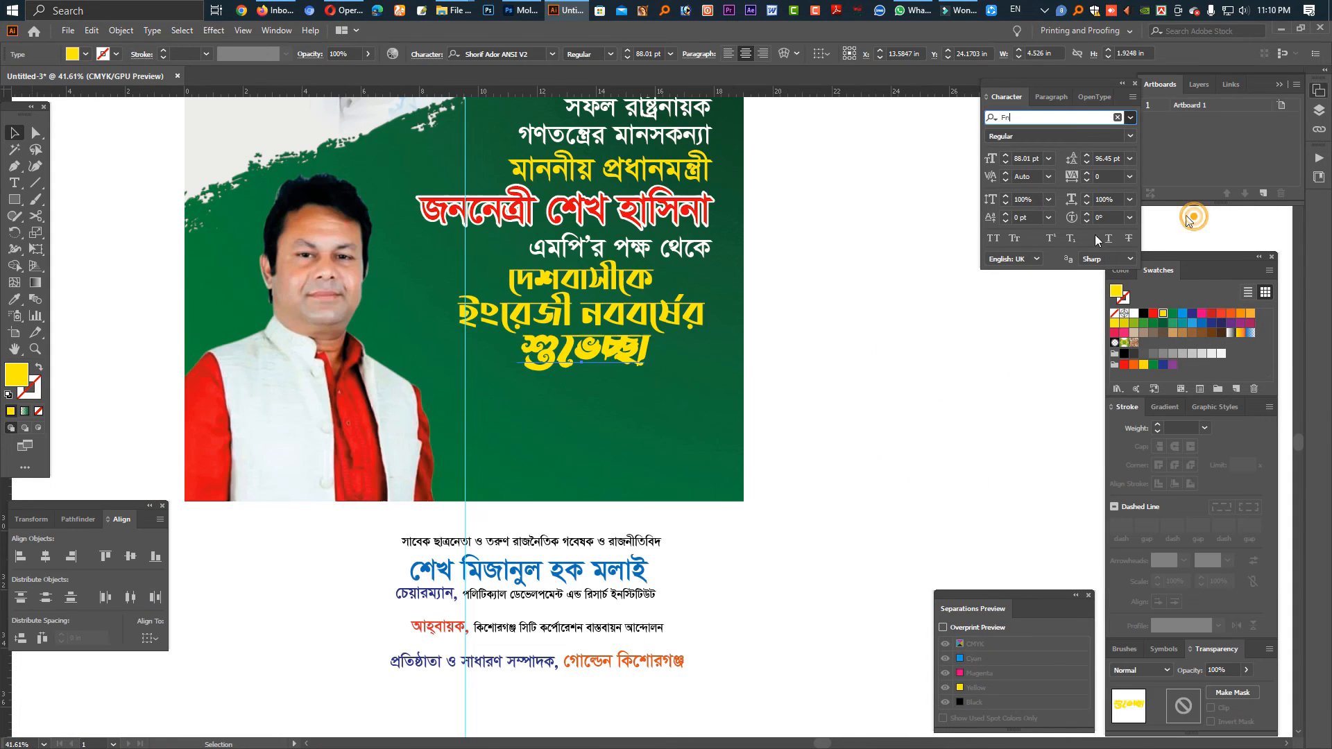
- Set the শুভেচ্ছা line in FN Farid Tangail Bijoy2003, enlarged to about 180 pt, with a red fill
left_click(590, 385)
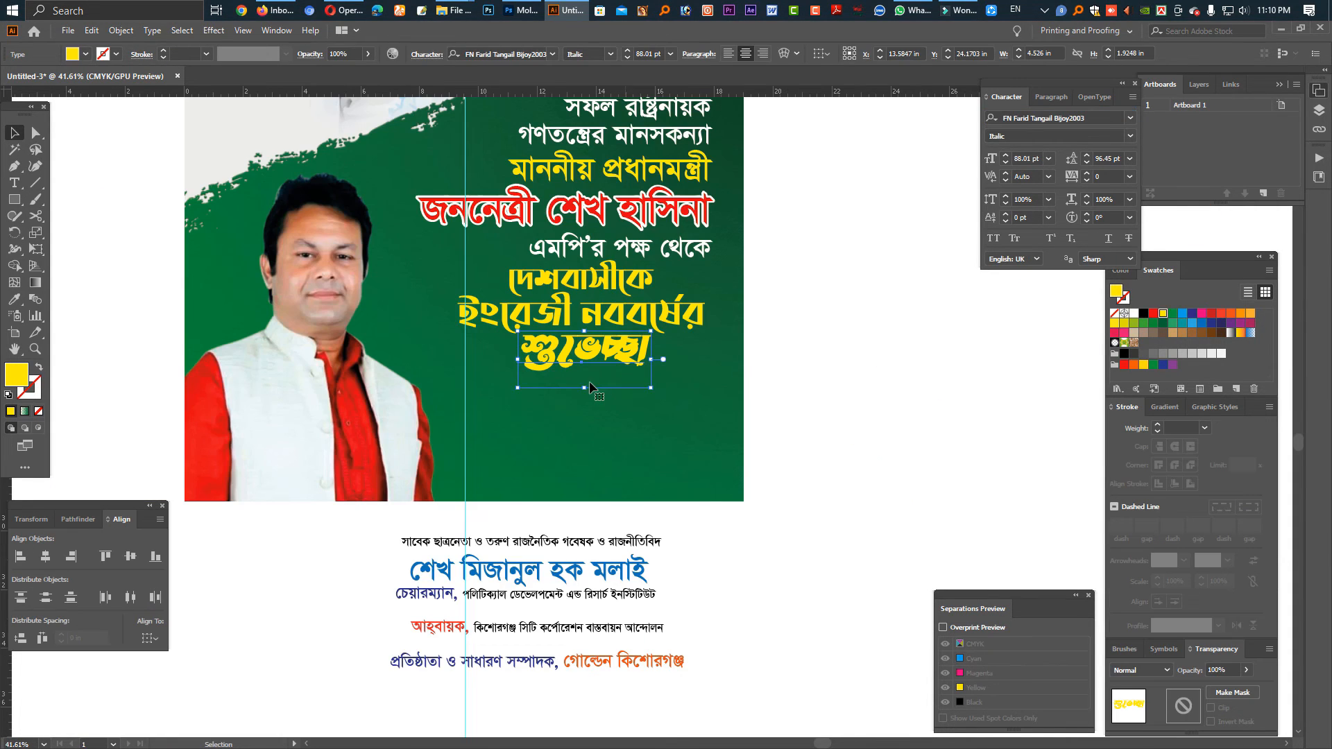
left_click_drag(585, 387, 584, 446)
left_click_drag(644, 367, 661, 377)
left_click(1153, 313)
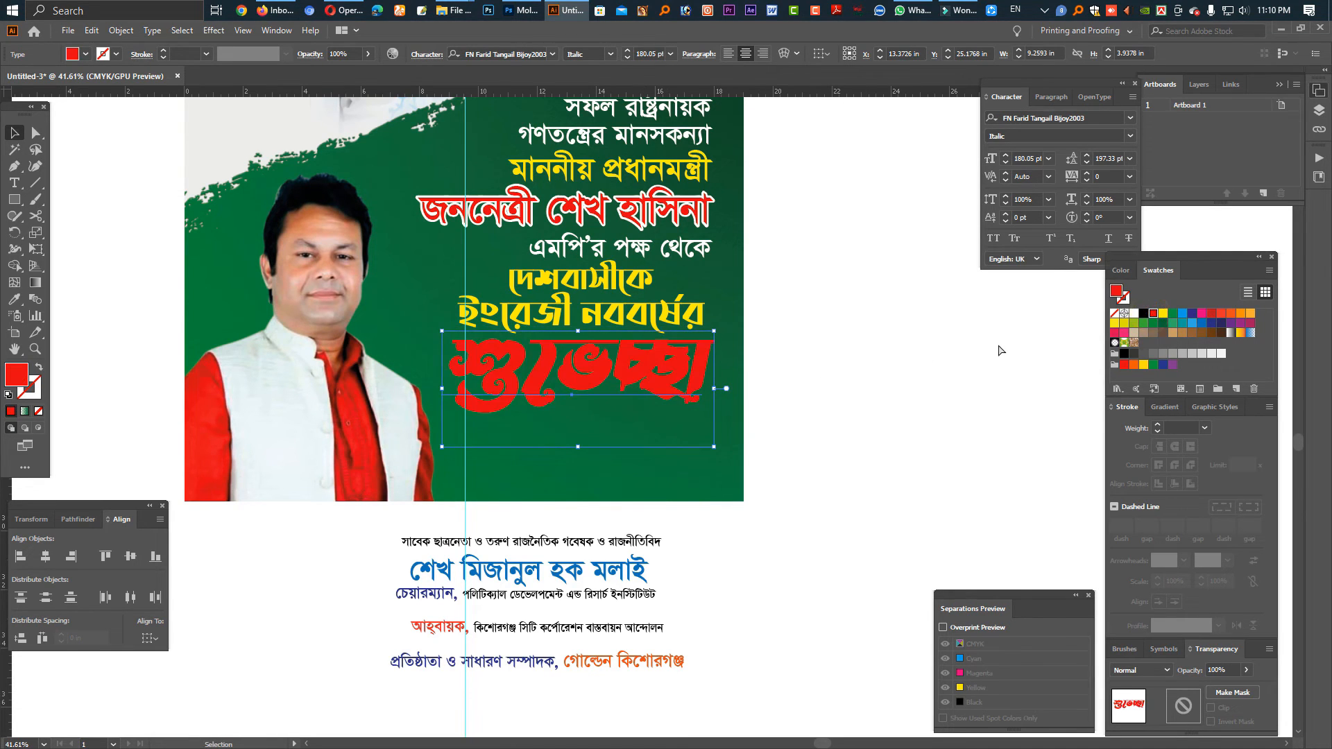
- Convert the শুভেচ্ছা text to outlines and fill it with a white-to-red linear gradient at 100% opacity
key("shift+ctrl+o")
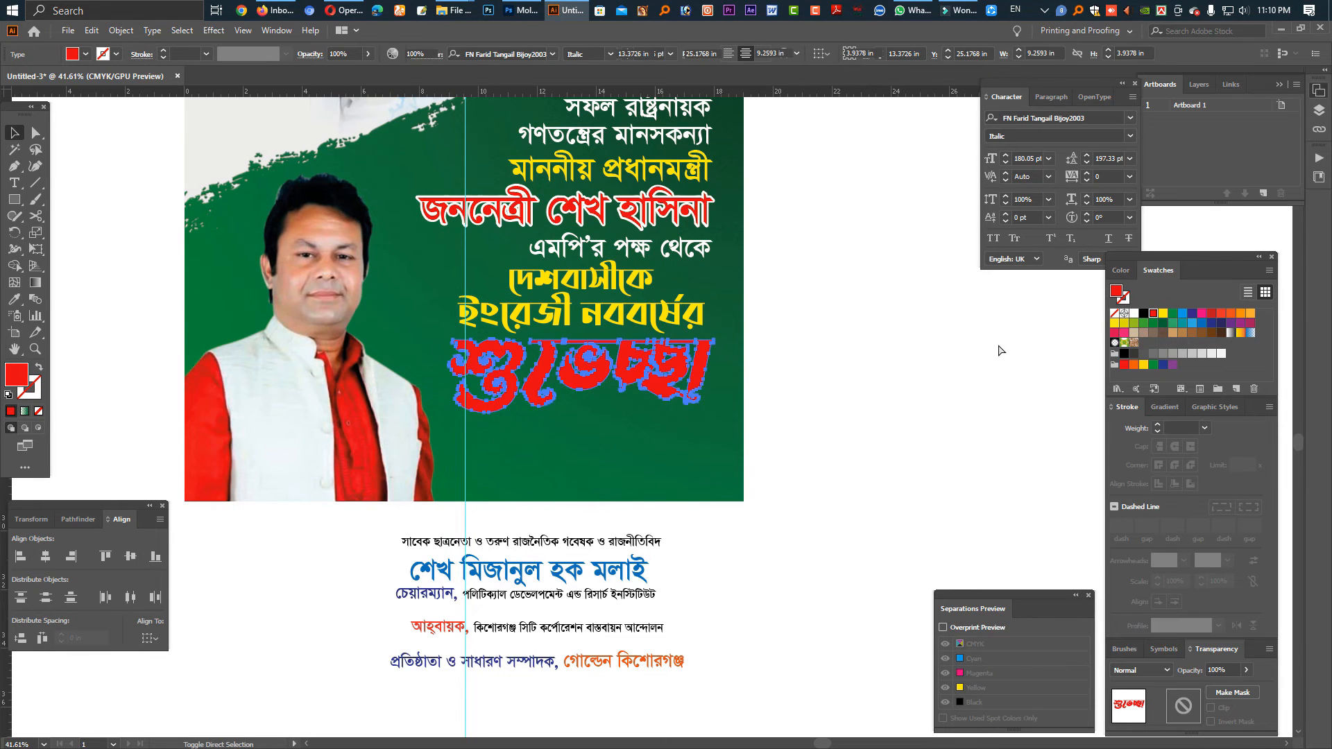
left_click_drag(600, 357, 734, 509)
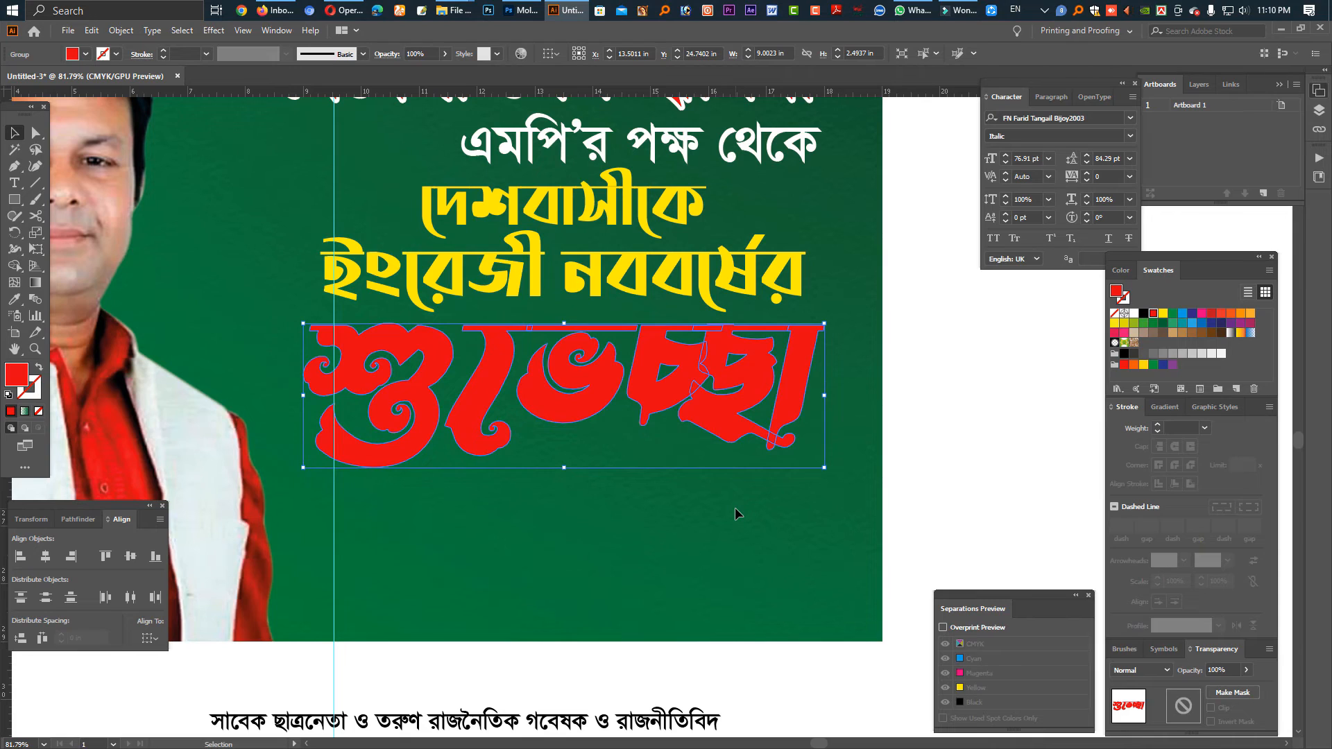
key("period")
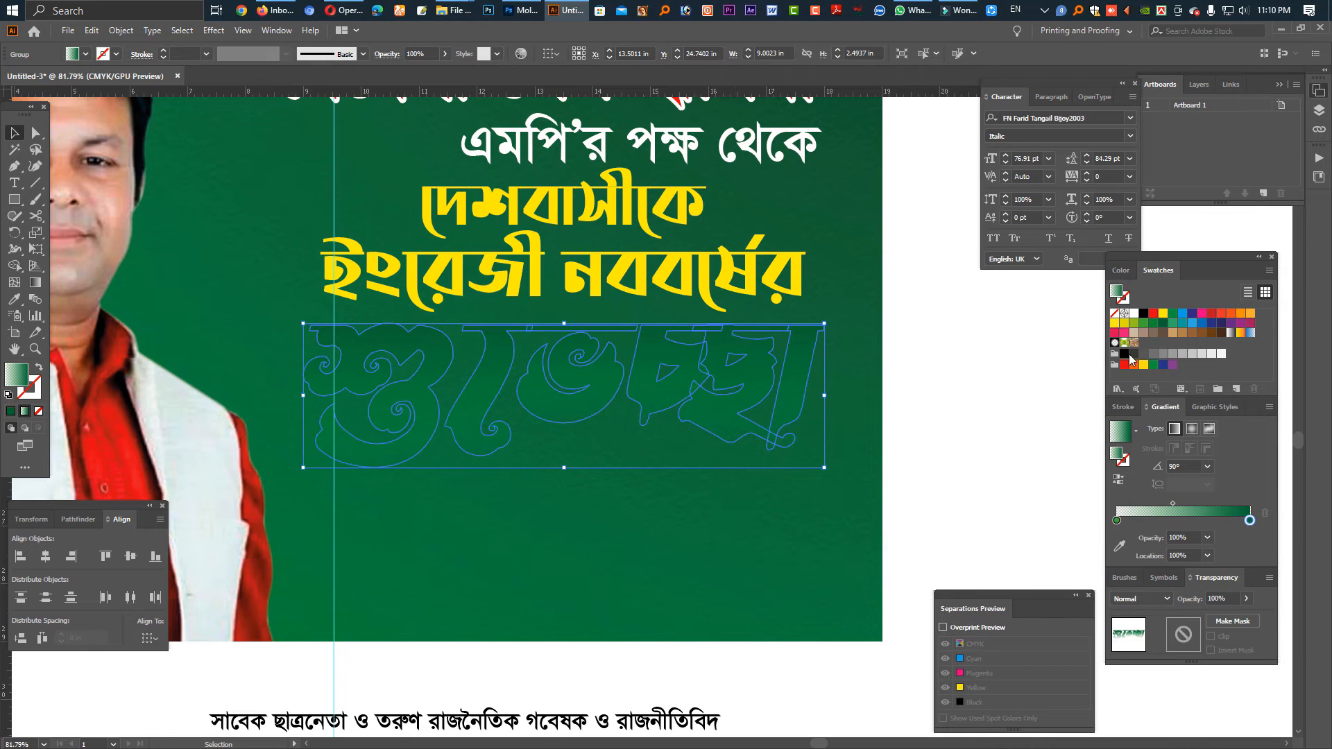
left_click_drag(1153, 313, 1249, 520)
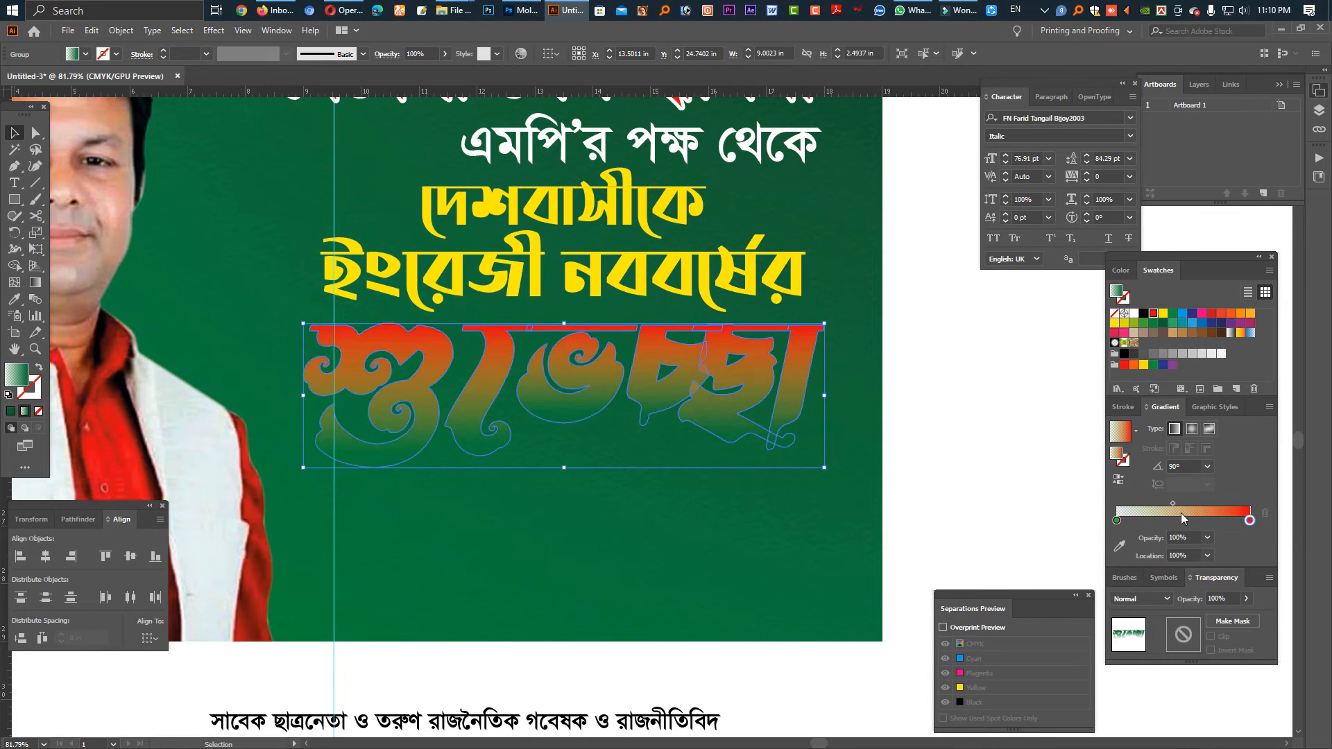
left_click_drag(1133, 314, 1116, 520)
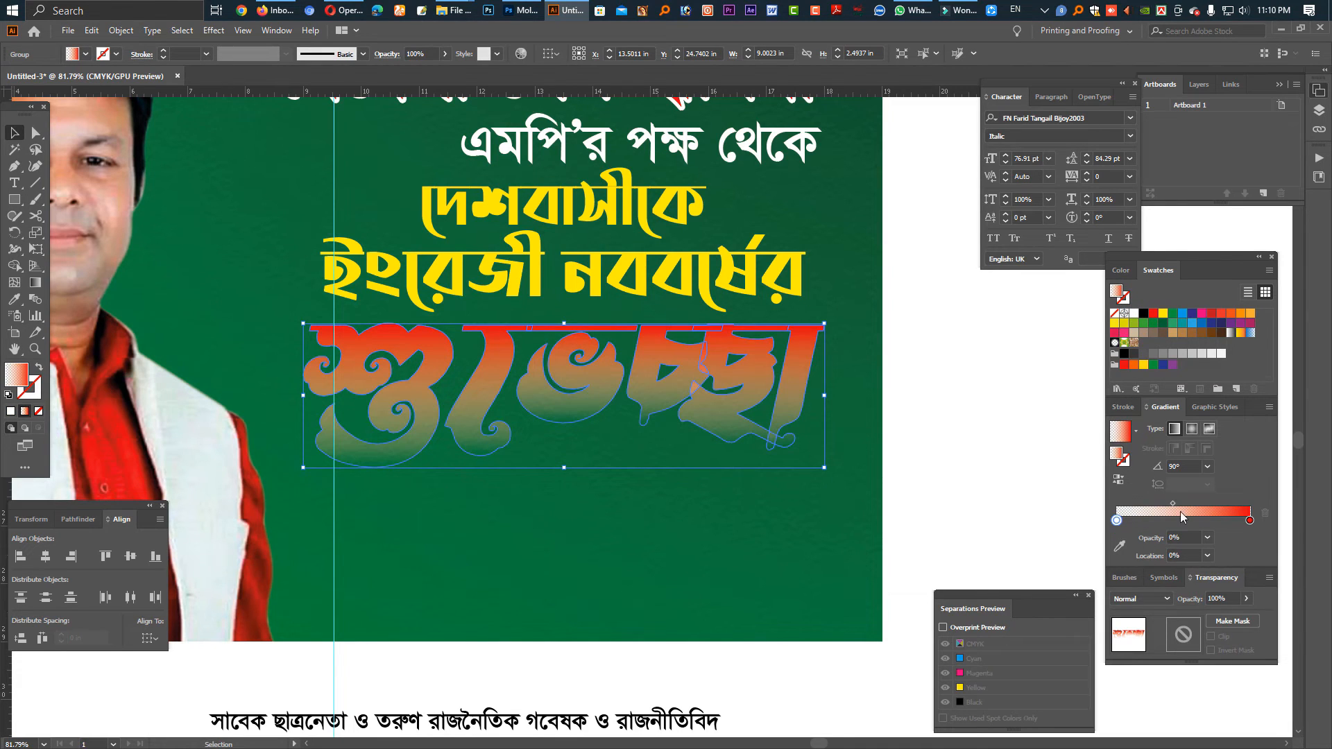
left_click(1185, 537)
key("Return")
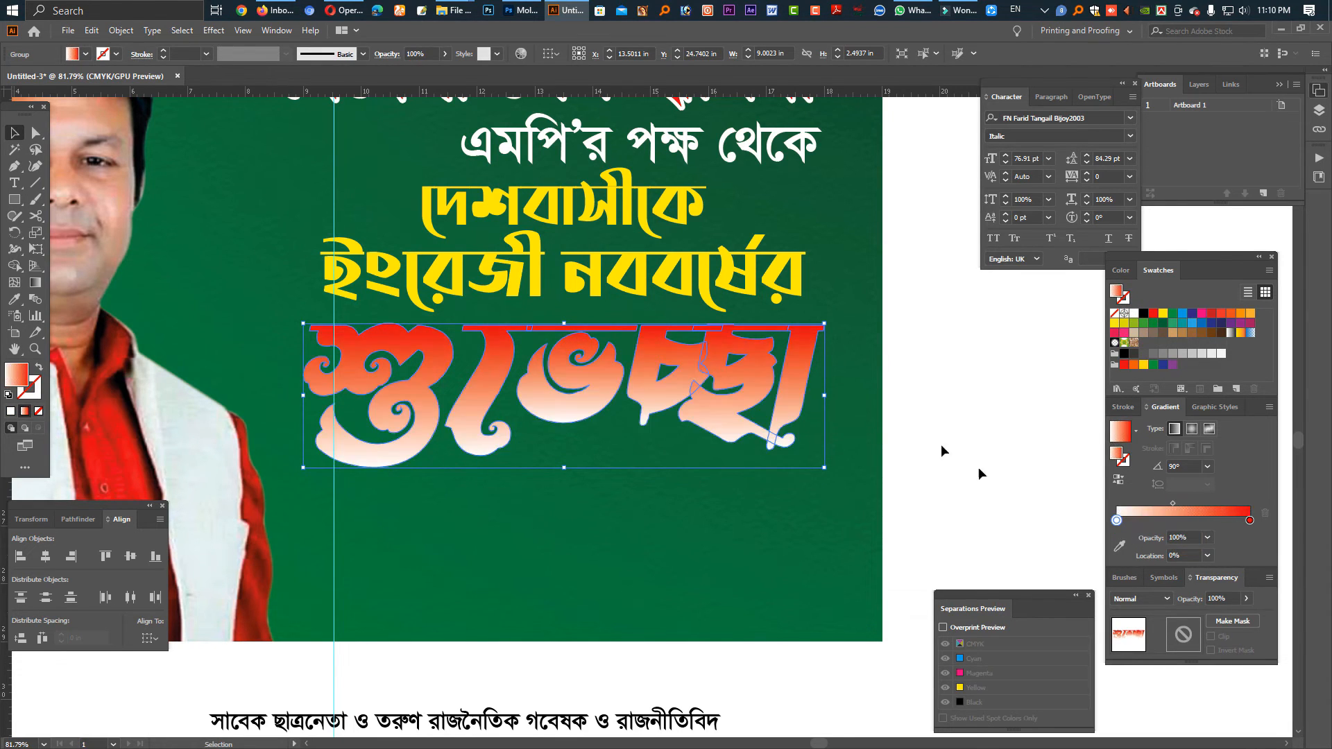
- Reverse the শুভেচ্ছা gradient to -90° so it runs vertically from white at the top to red at the base
left_click(37, 282)
left_click_drag(580, 330, 581, 434)
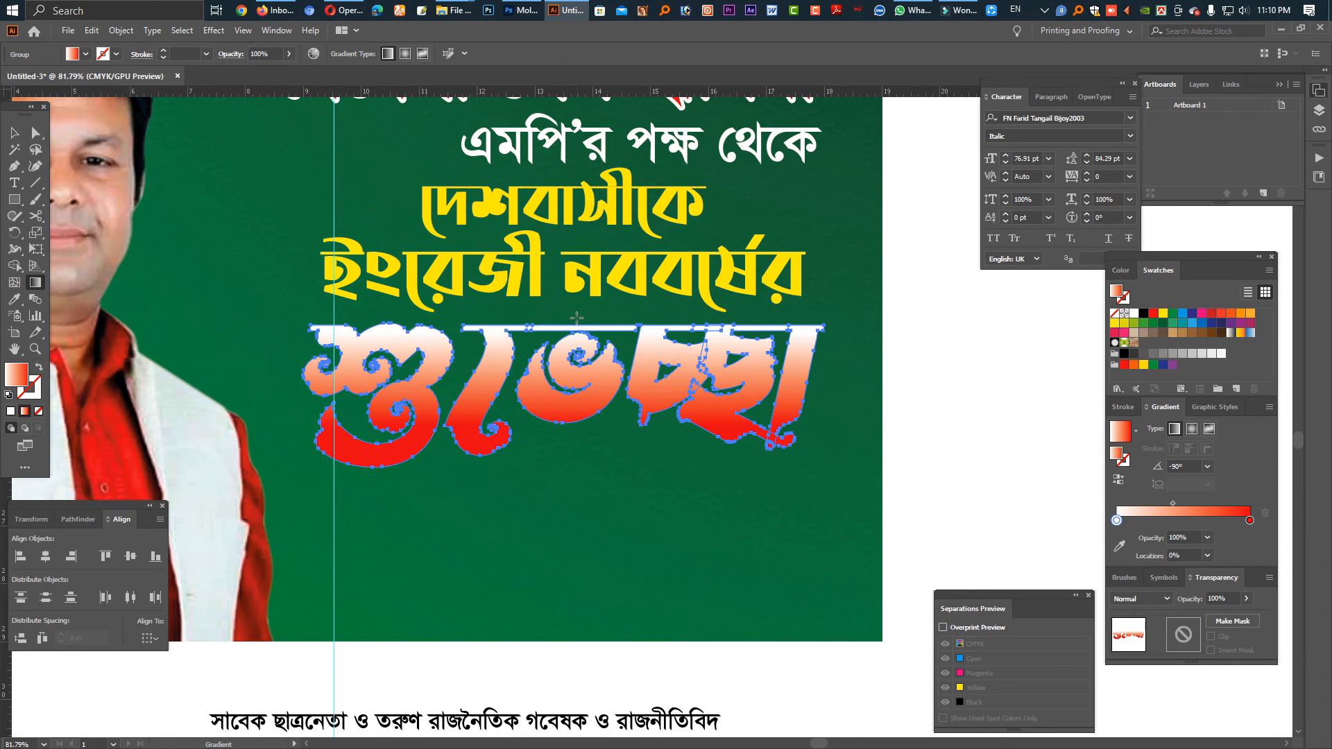
key("v")
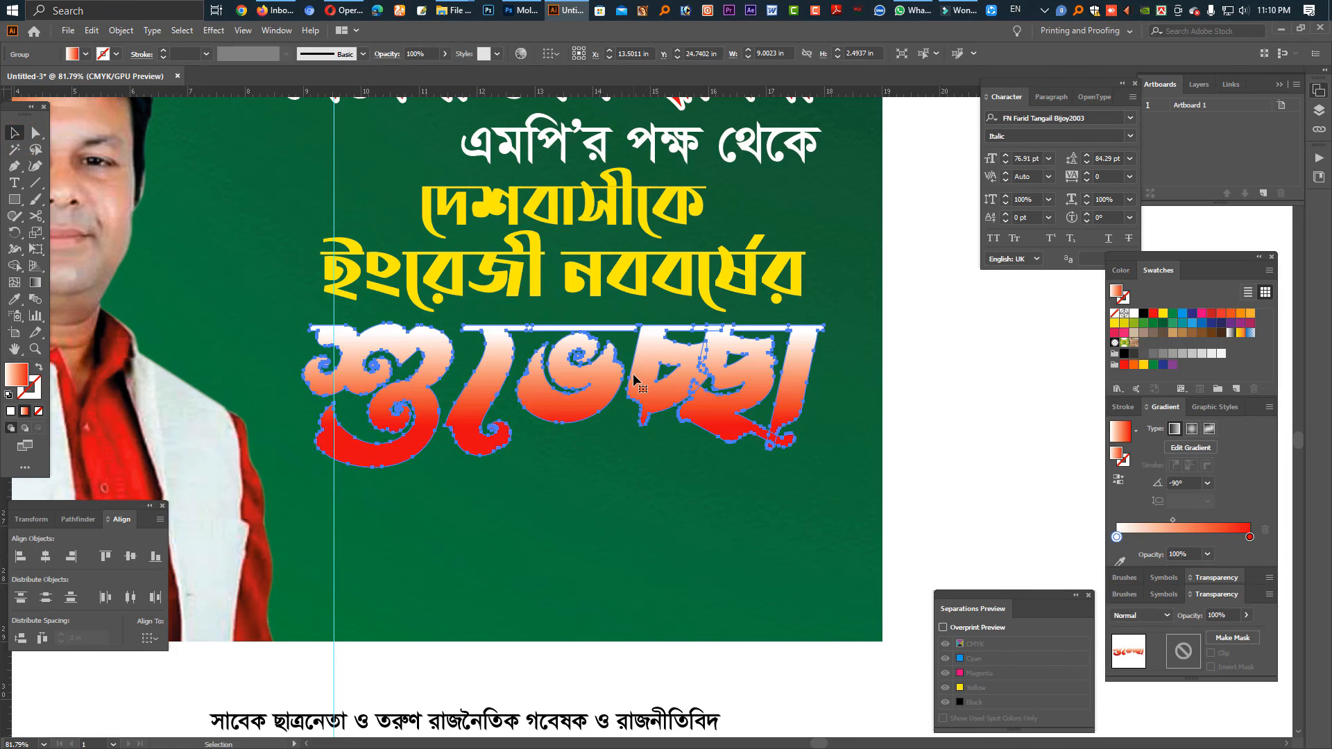
left_click(634, 380)
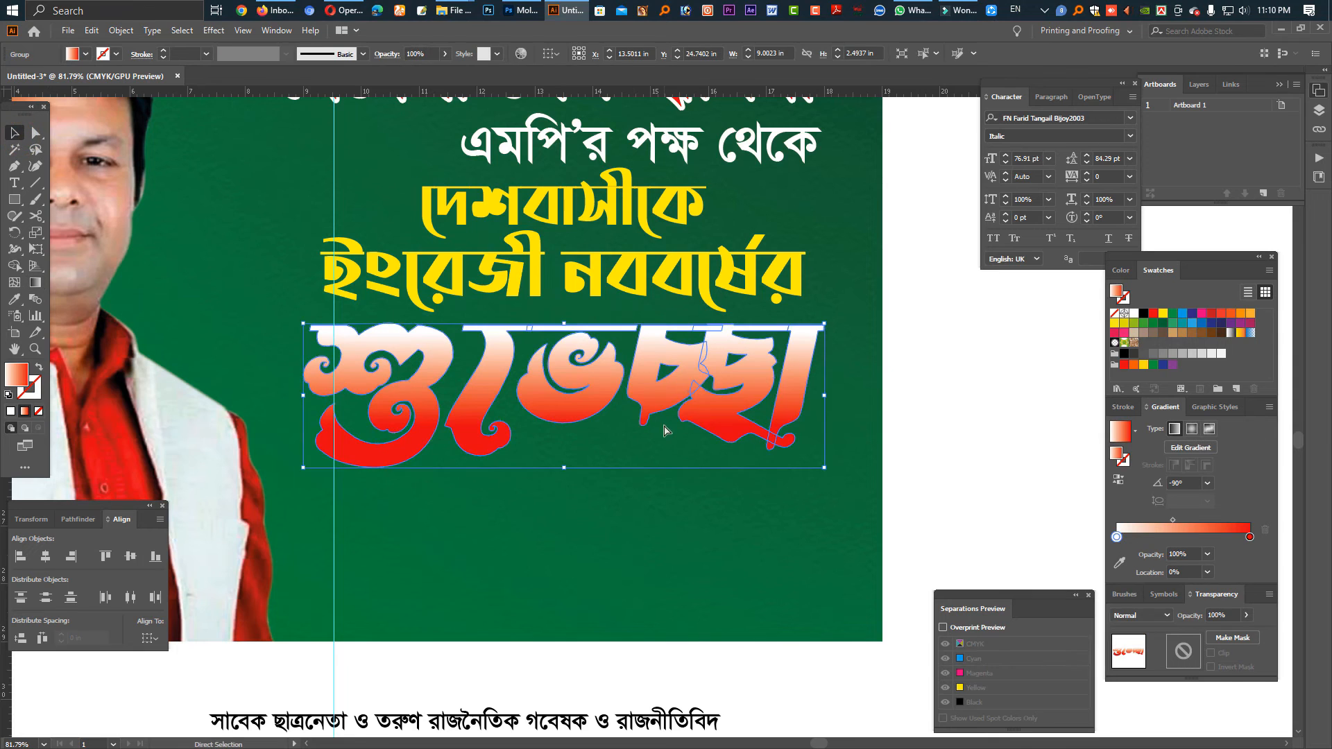
- Apply a black Multiply drop shadow to the শুভেচ্ছা lettering with 75% opacity, 0.1 in offsets and a slightly increased blur
left_click(226, 31)
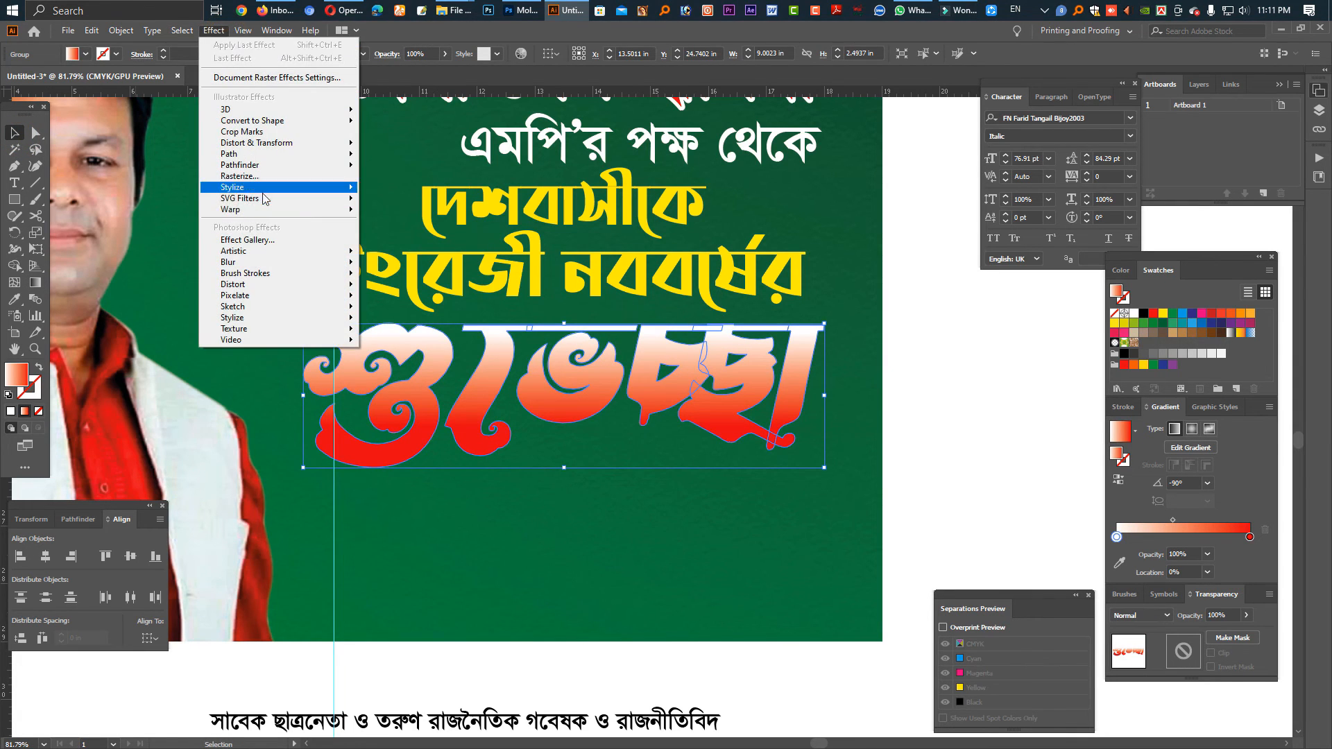
left_click(262, 251)
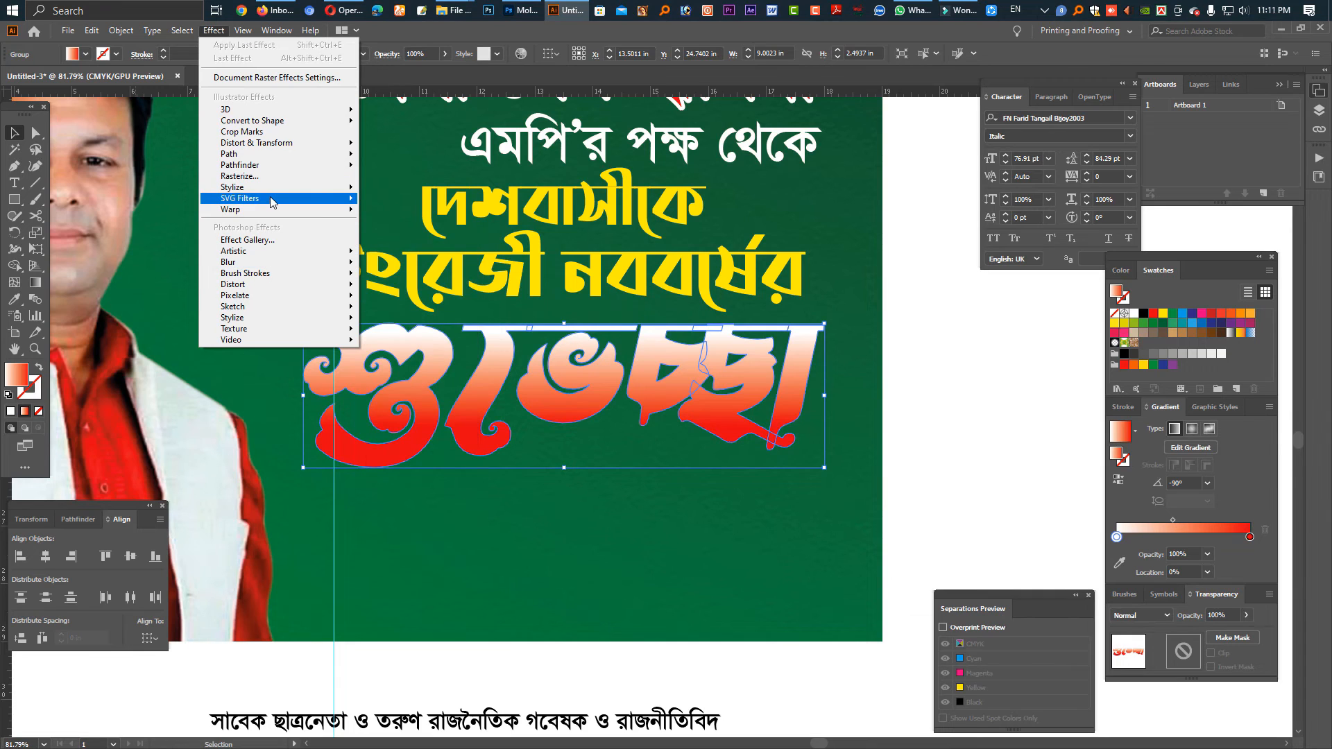
left_click(401, 187)
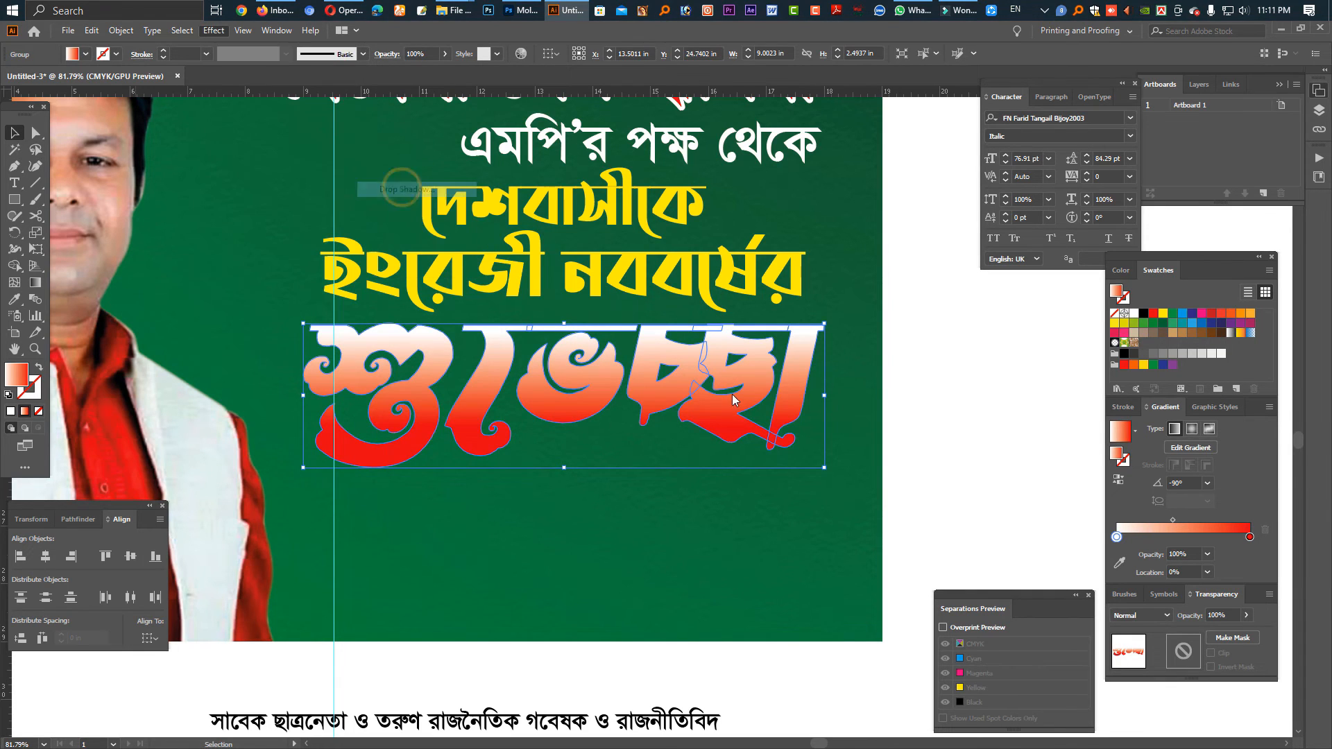
left_click(936, 344)
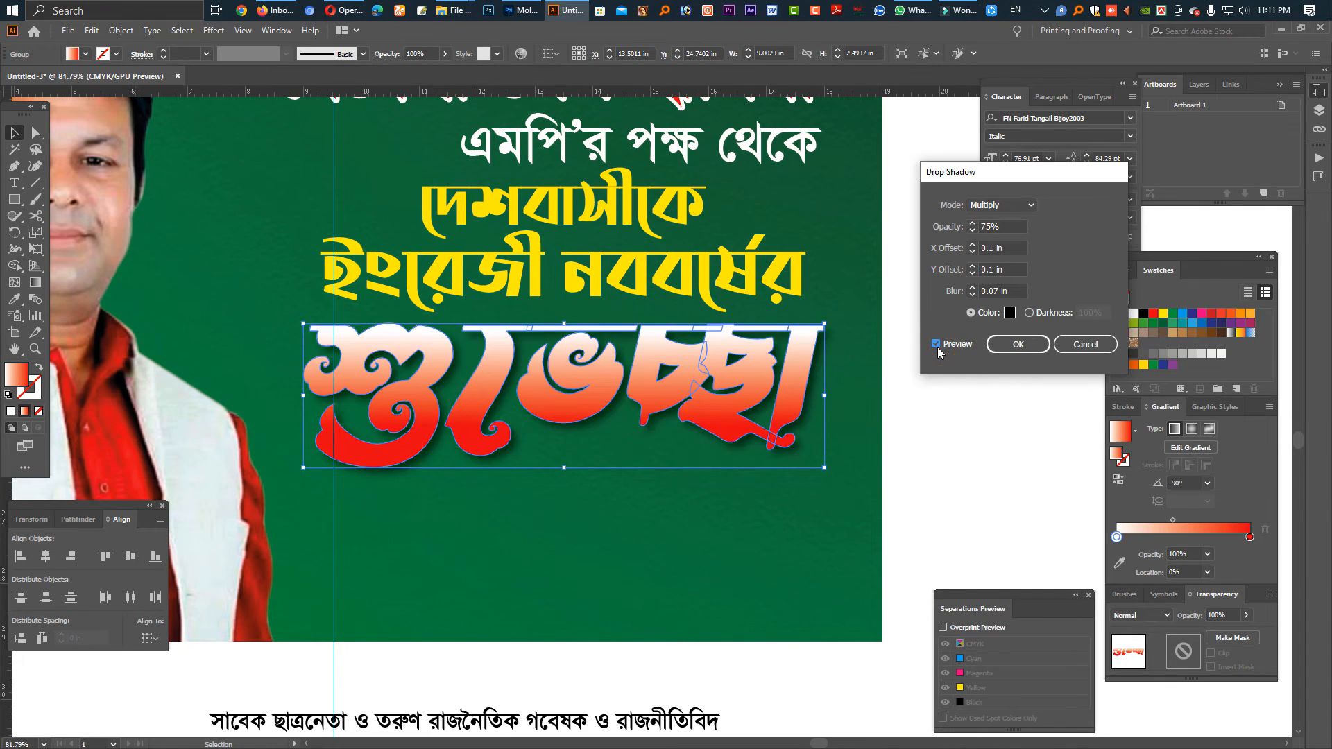
left_click(972, 288)
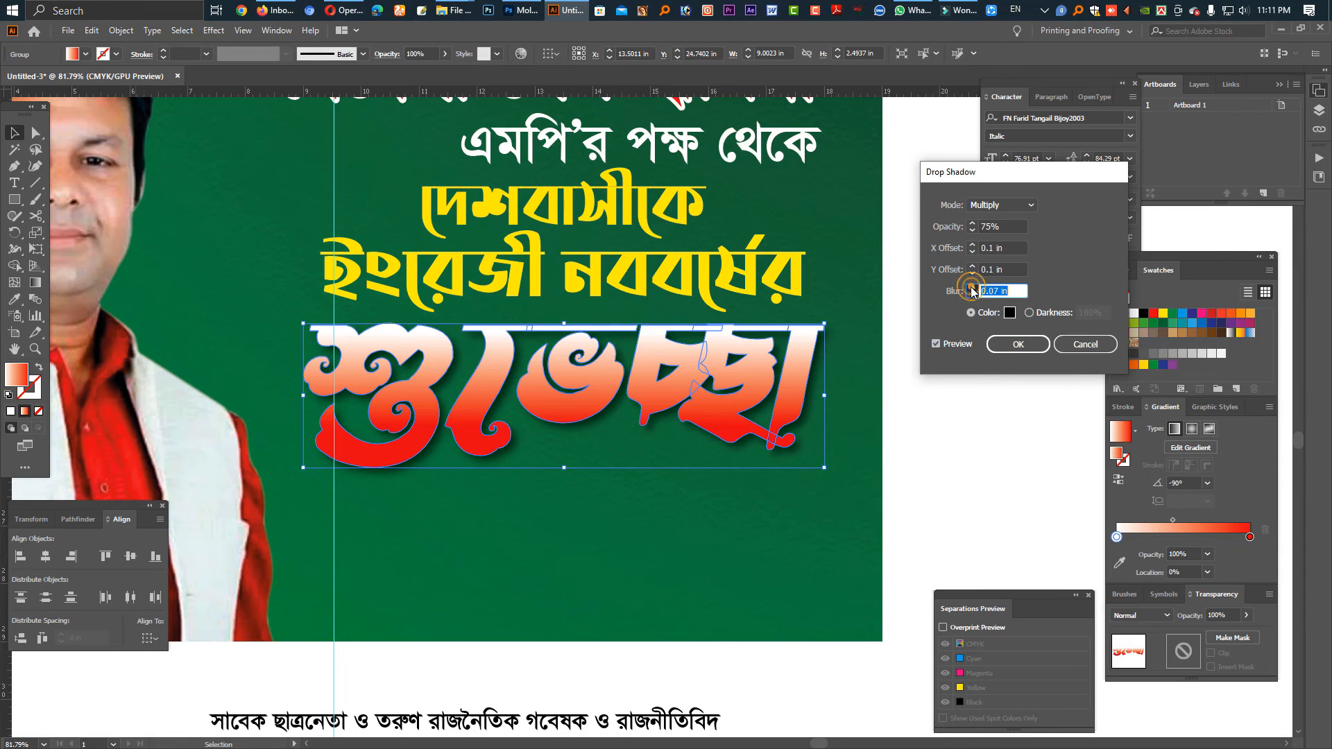
left_click(1015, 349)
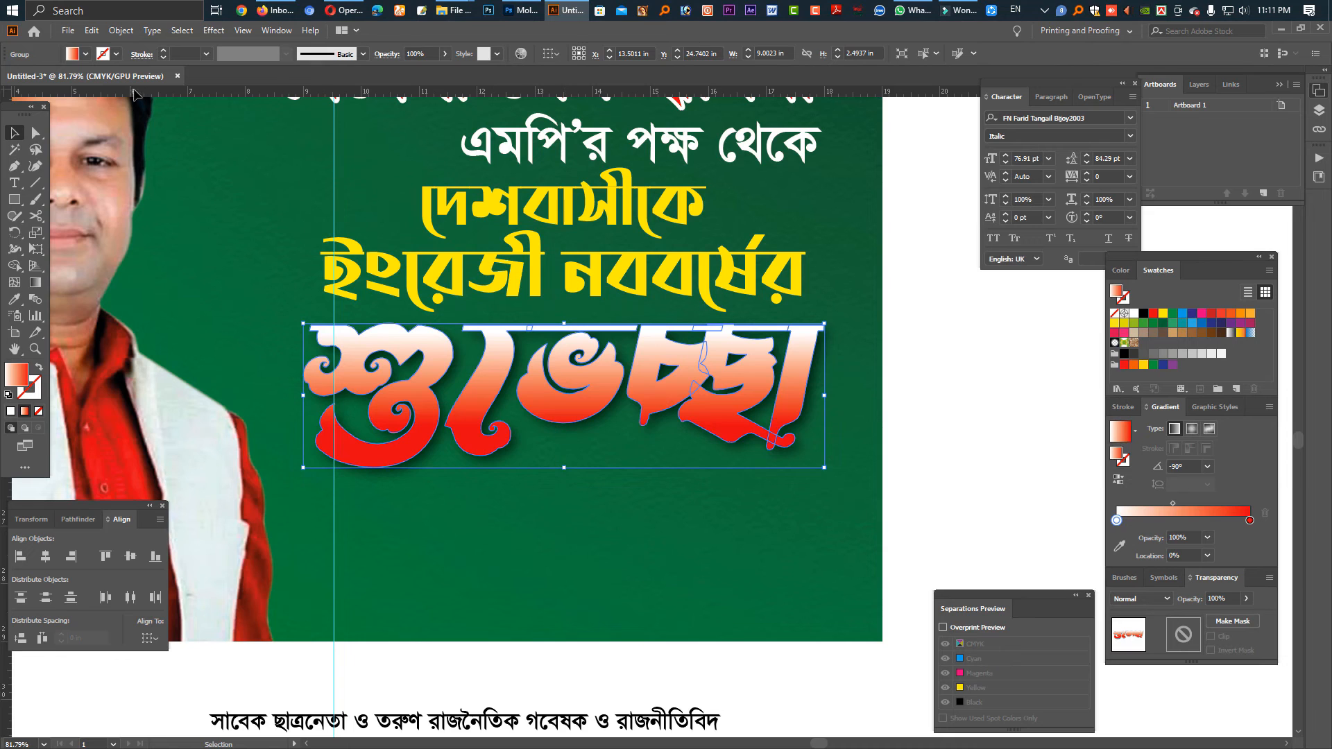
- Try to expand the appearance of the shadowed শুভেচ্ছা lettering and undo the expansion
left_click(127, 32)
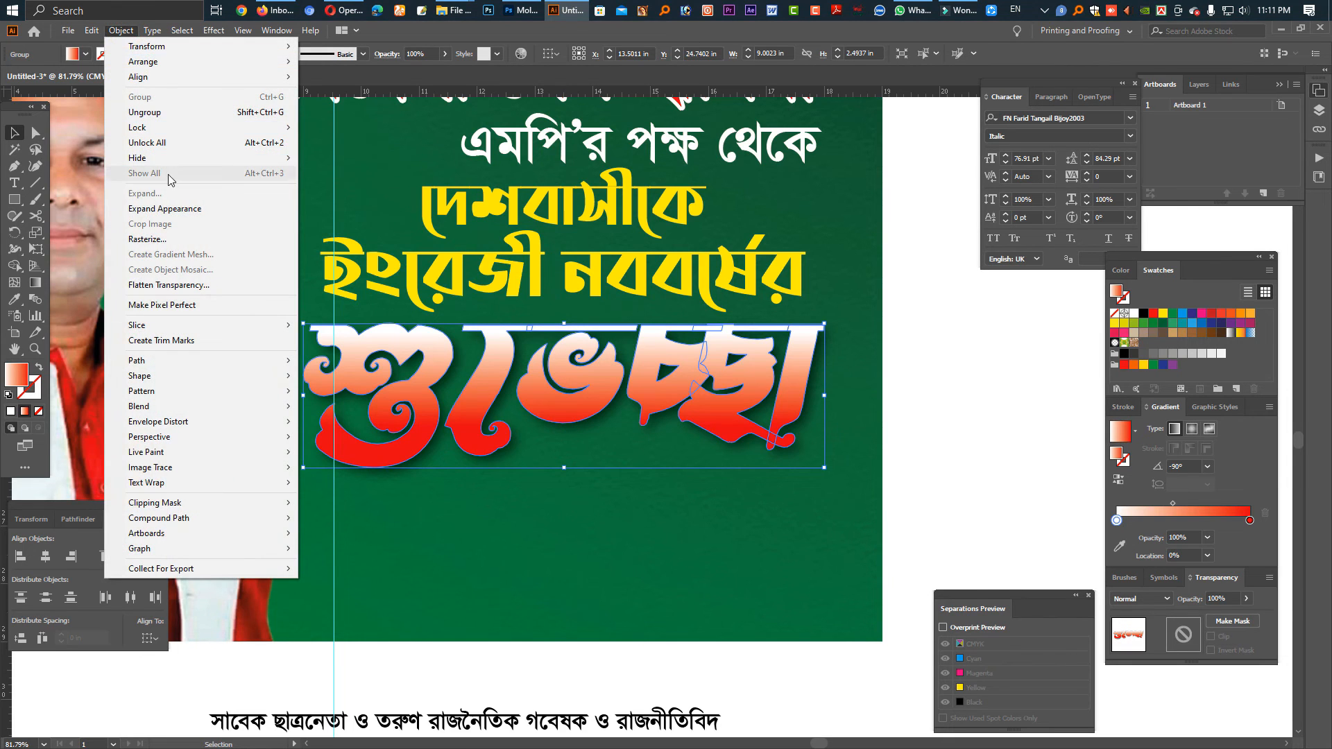
left_click(177, 209)
left_click_drag(969, 372, 763, 395)
scroll(756, 389, "down", 1)
key("ctrl+z")
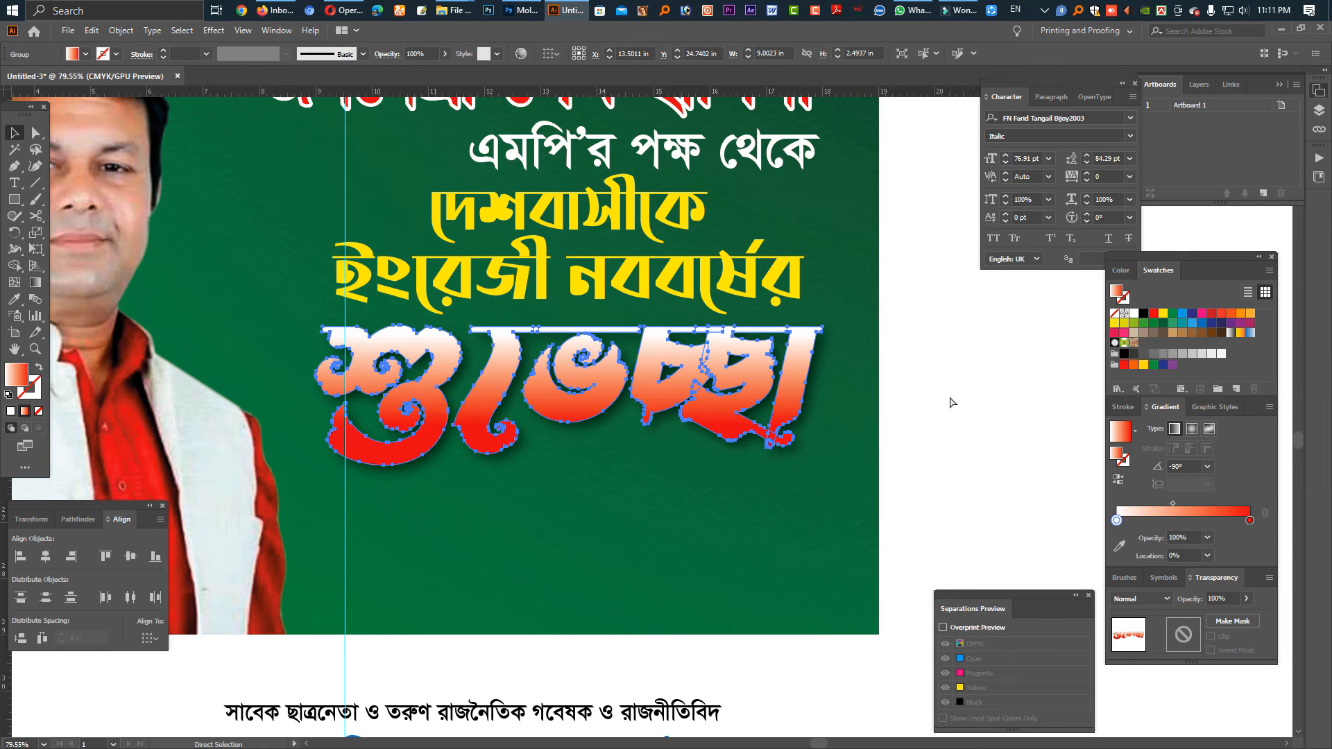
left_click(950, 395)
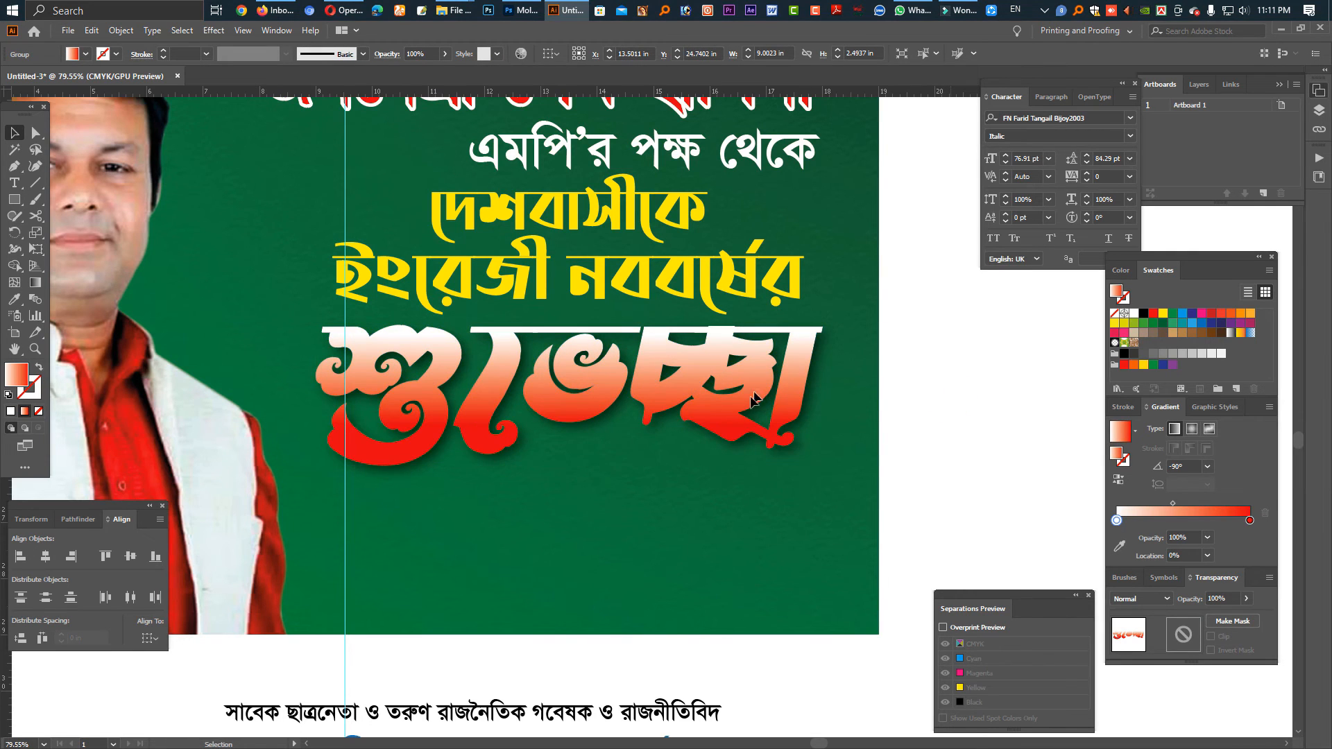
- Replace the fill of the শুভেচ্ছা lettering with the yellow-orange-red gradient swatch
left_click(751, 398)
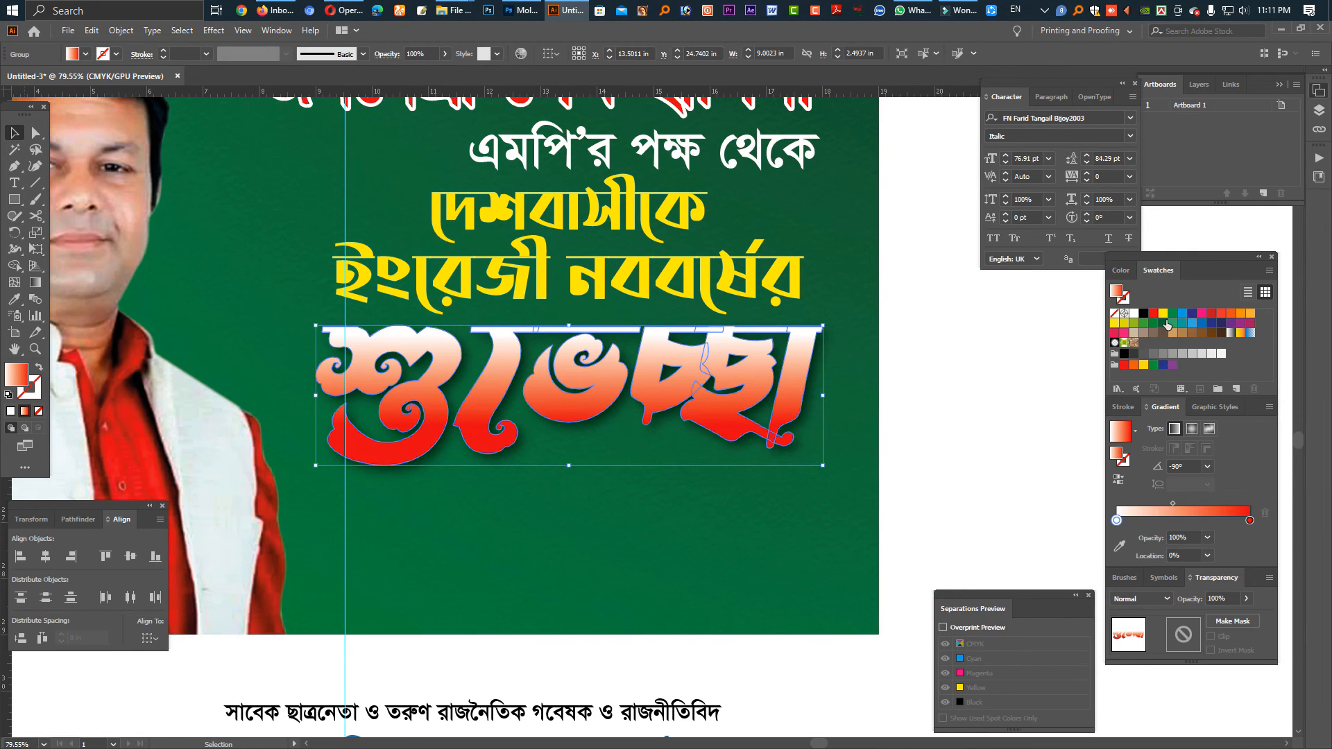
left_click(1240, 333)
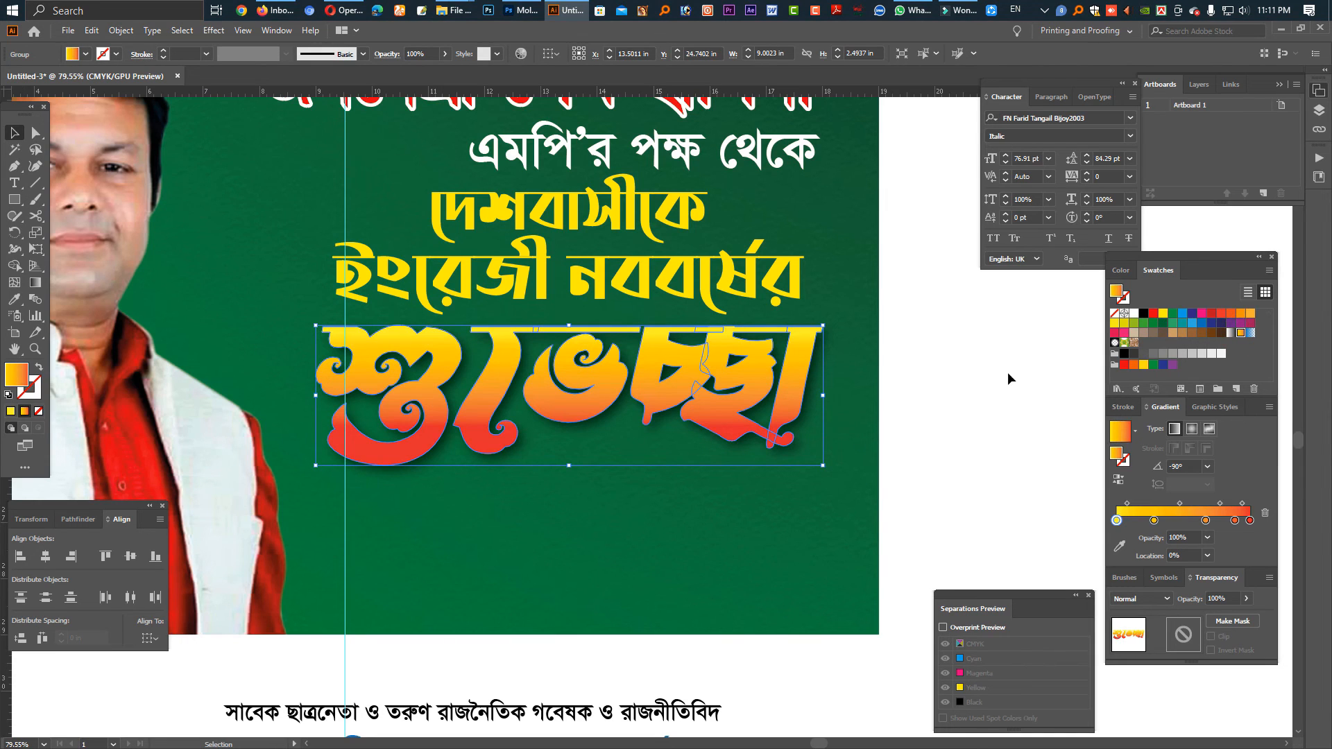
left_click(1034, 378)
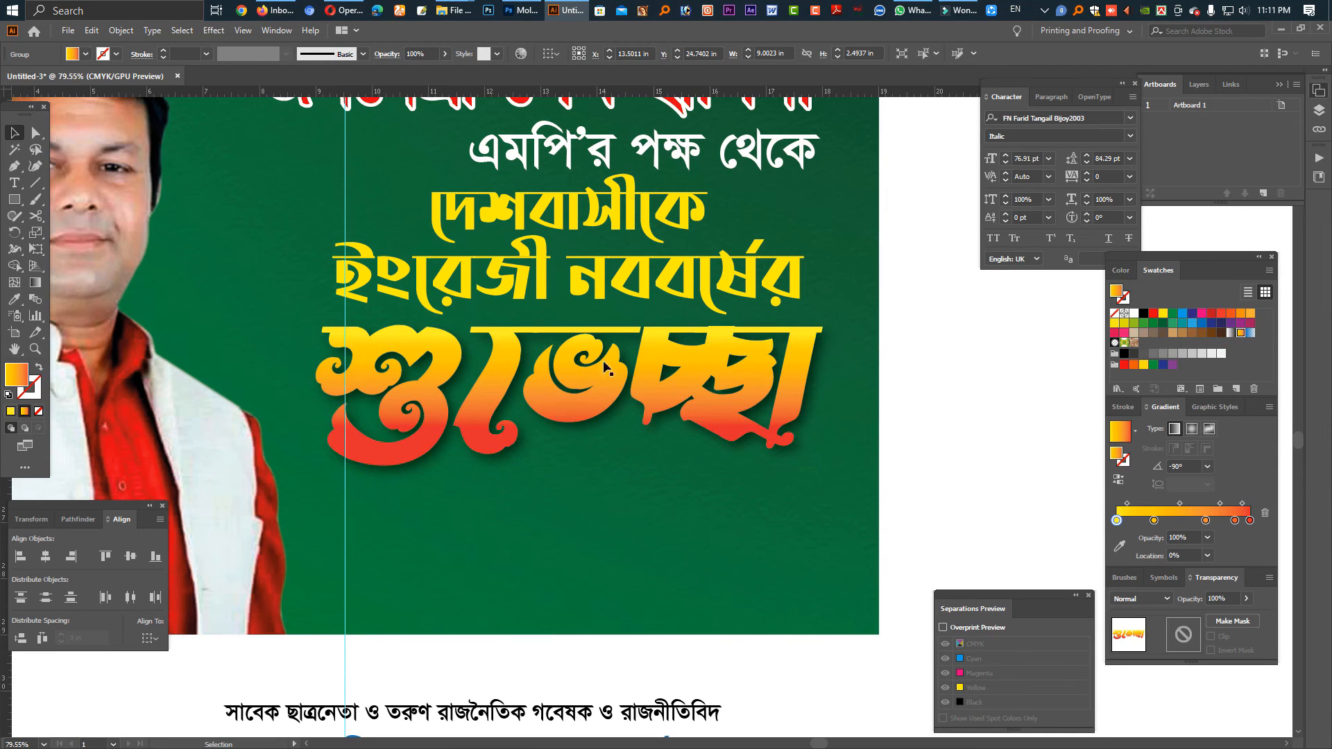
- Give the শুভেচ্ছা lettering a black stroke with a weight of 5 pt
left_click(639, 336)
key("a")
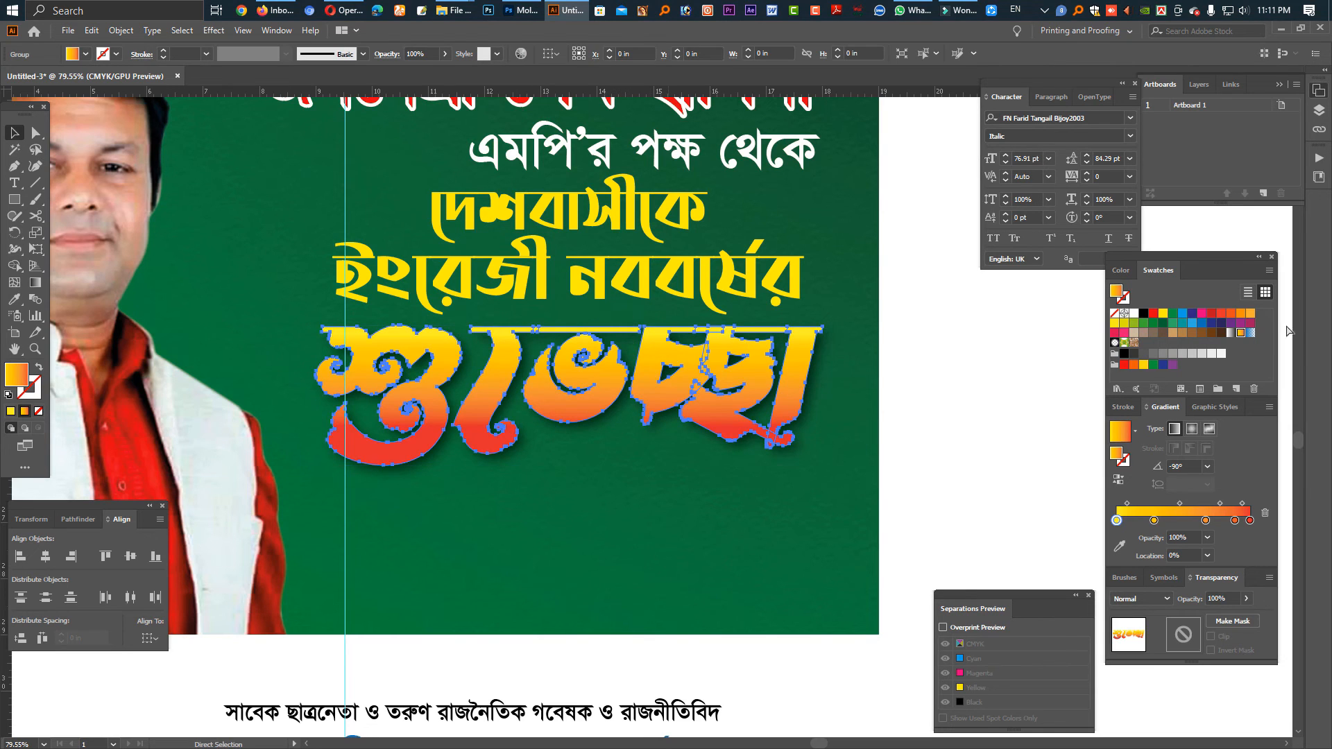
left_click(1143, 313)
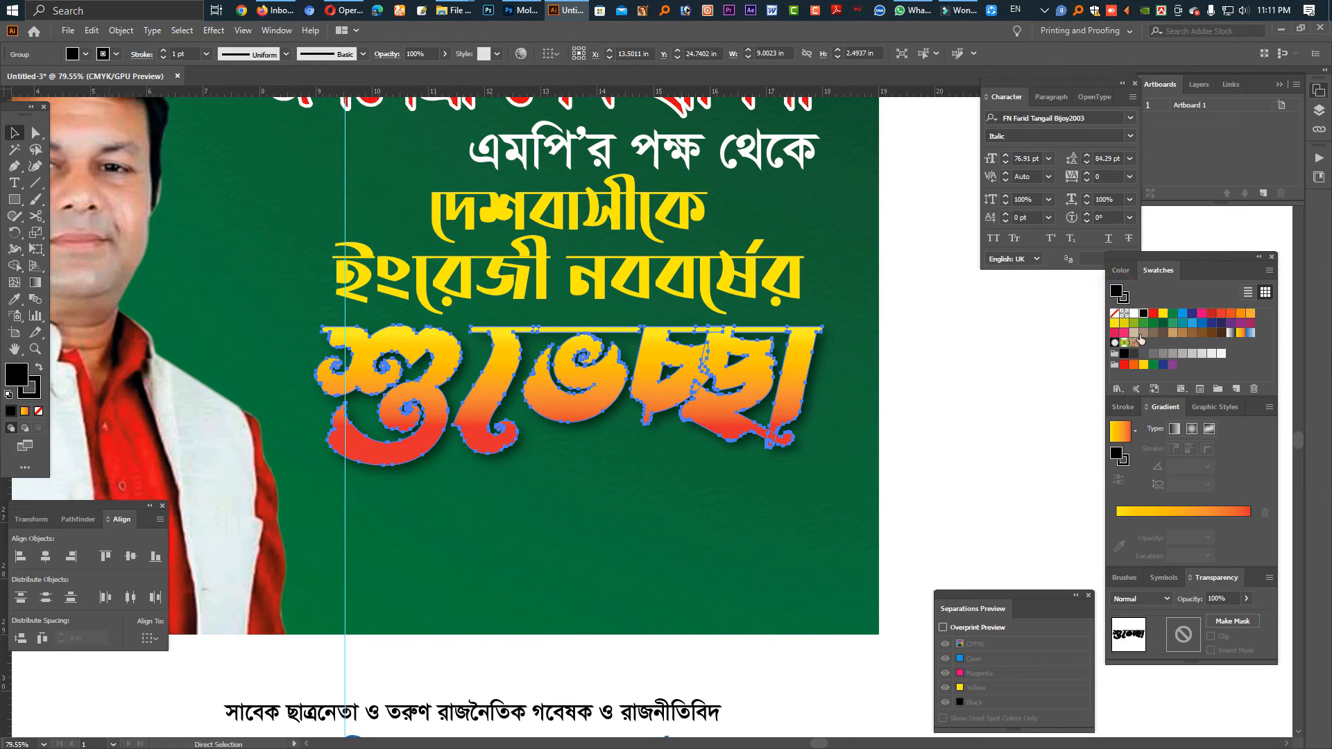
left_click(1124, 407)
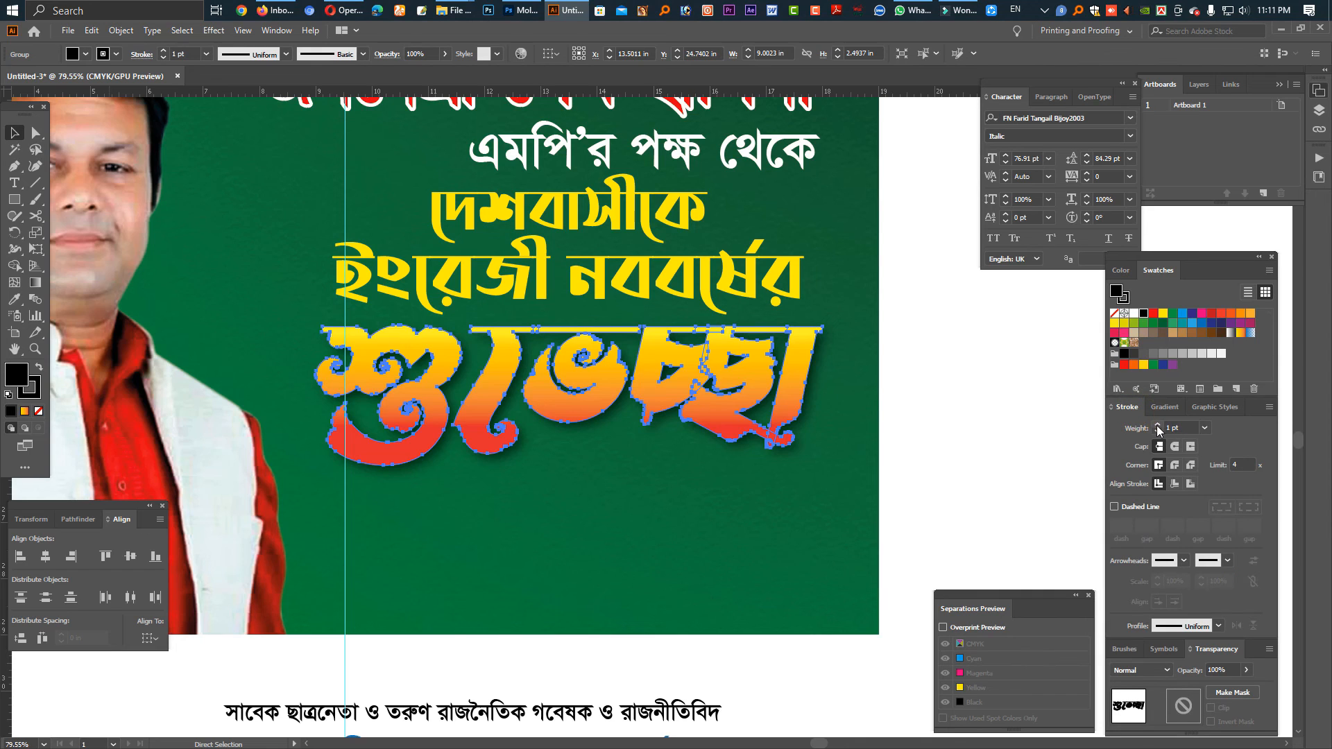
left_click(1157, 426)
left_click(1157, 425)
left_click(1156, 425)
left_click(1157, 425)
left_click(1058, 419)
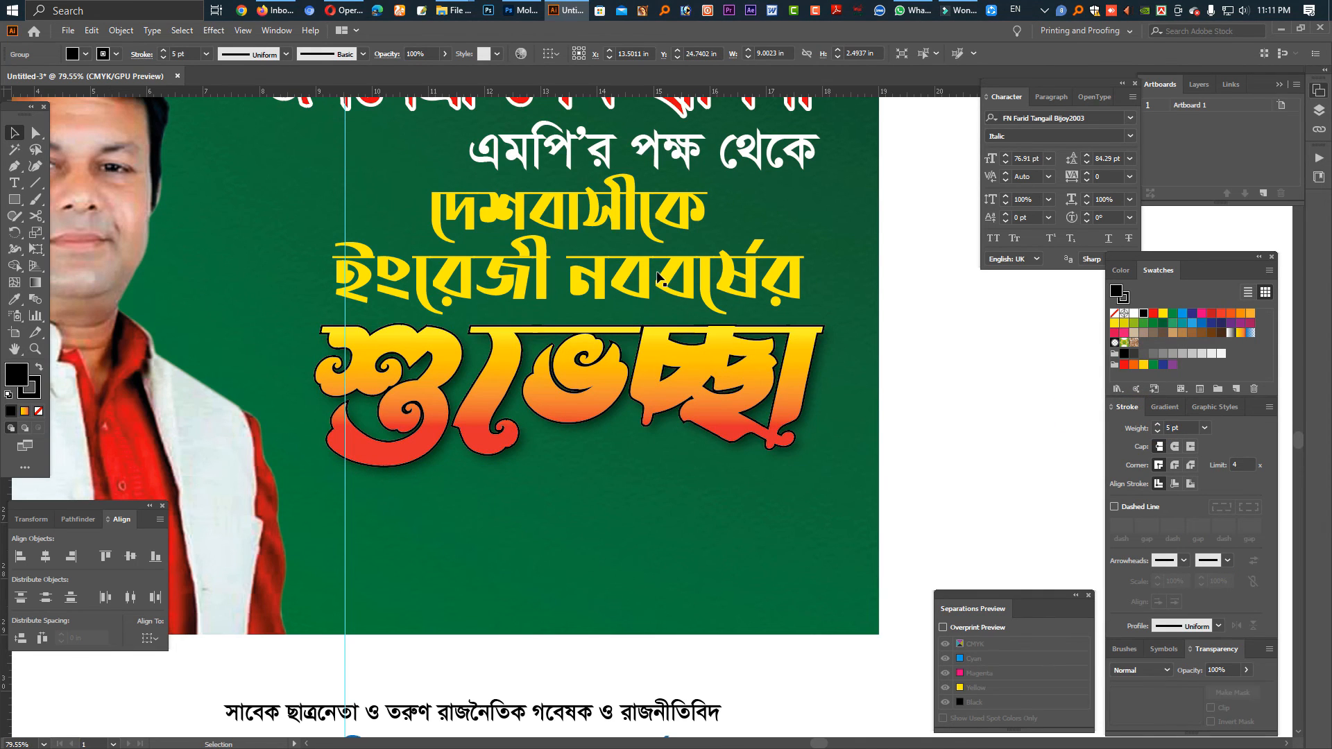
key("v")
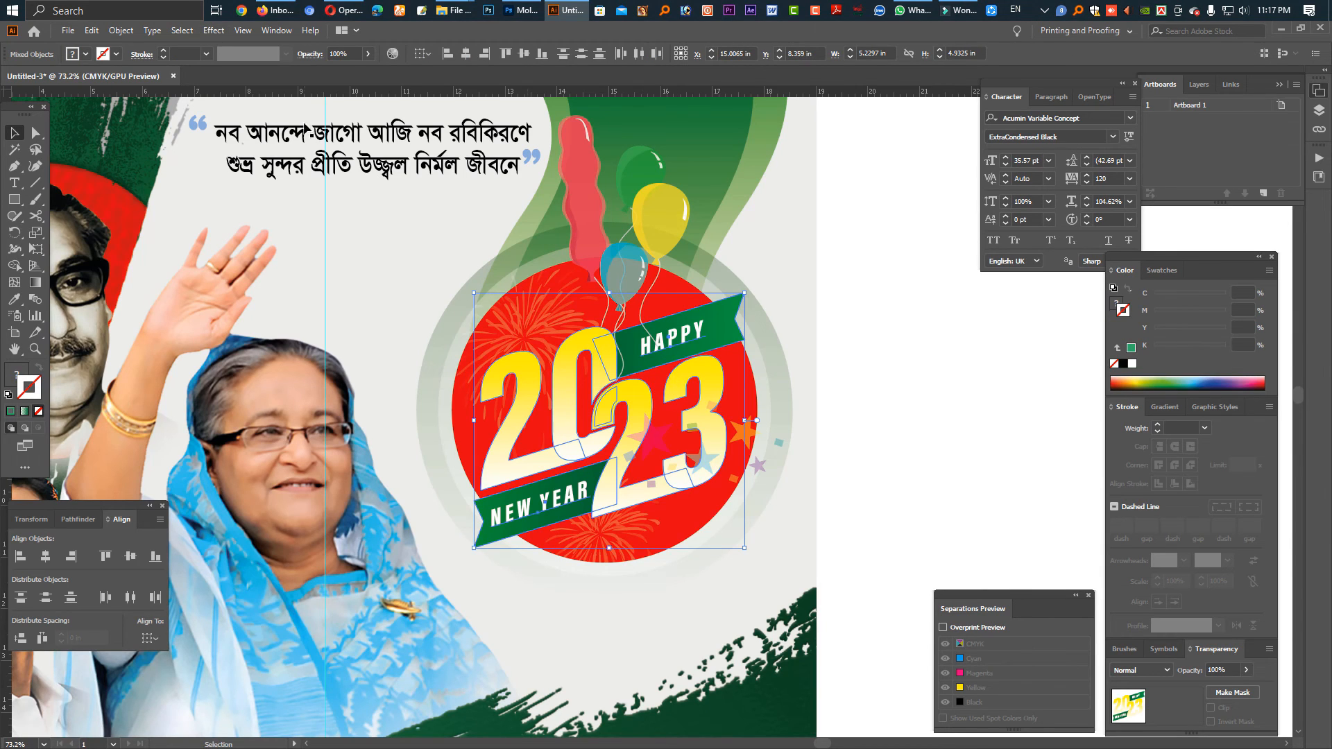
- Apply a black Multiply drop shadow to the HAPPY NEW YEAR 2023 artwork with 50% opacity and 0.1 in offsets and blur
left_click(211, 30)
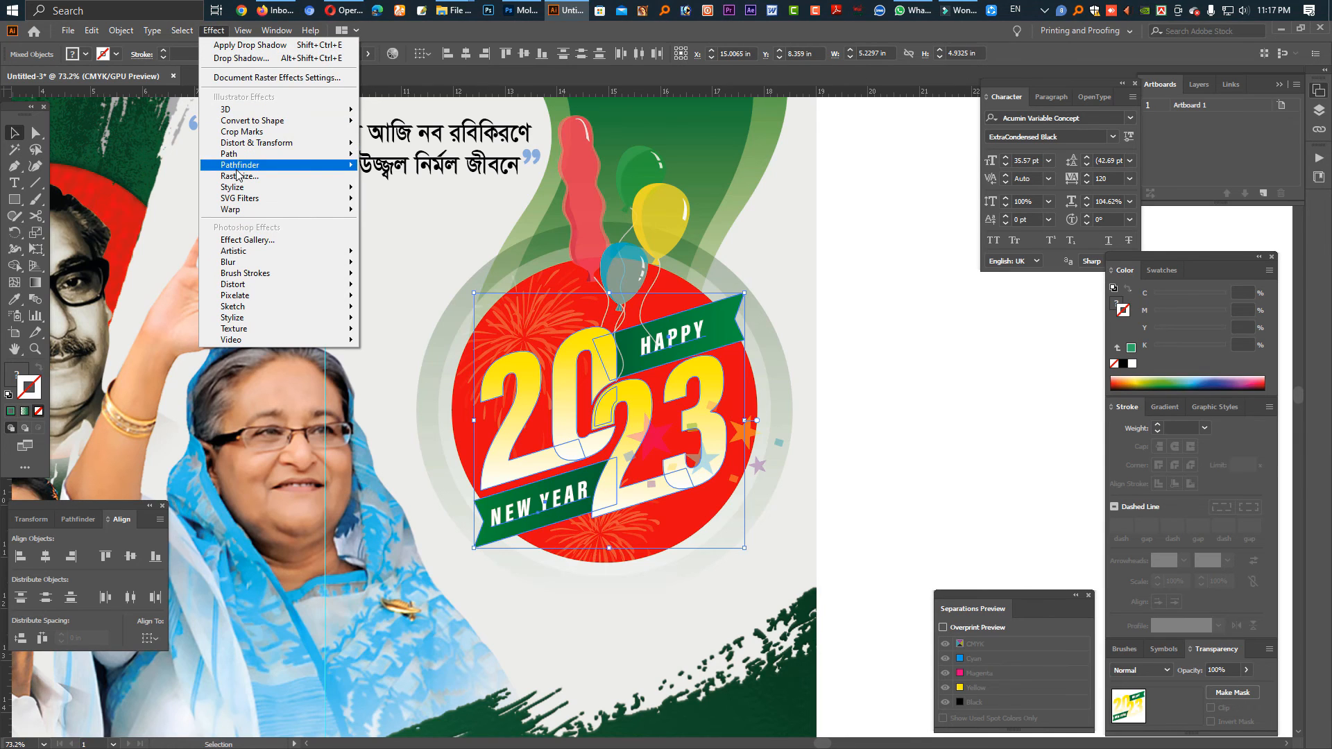
mouse_move(243, 202)
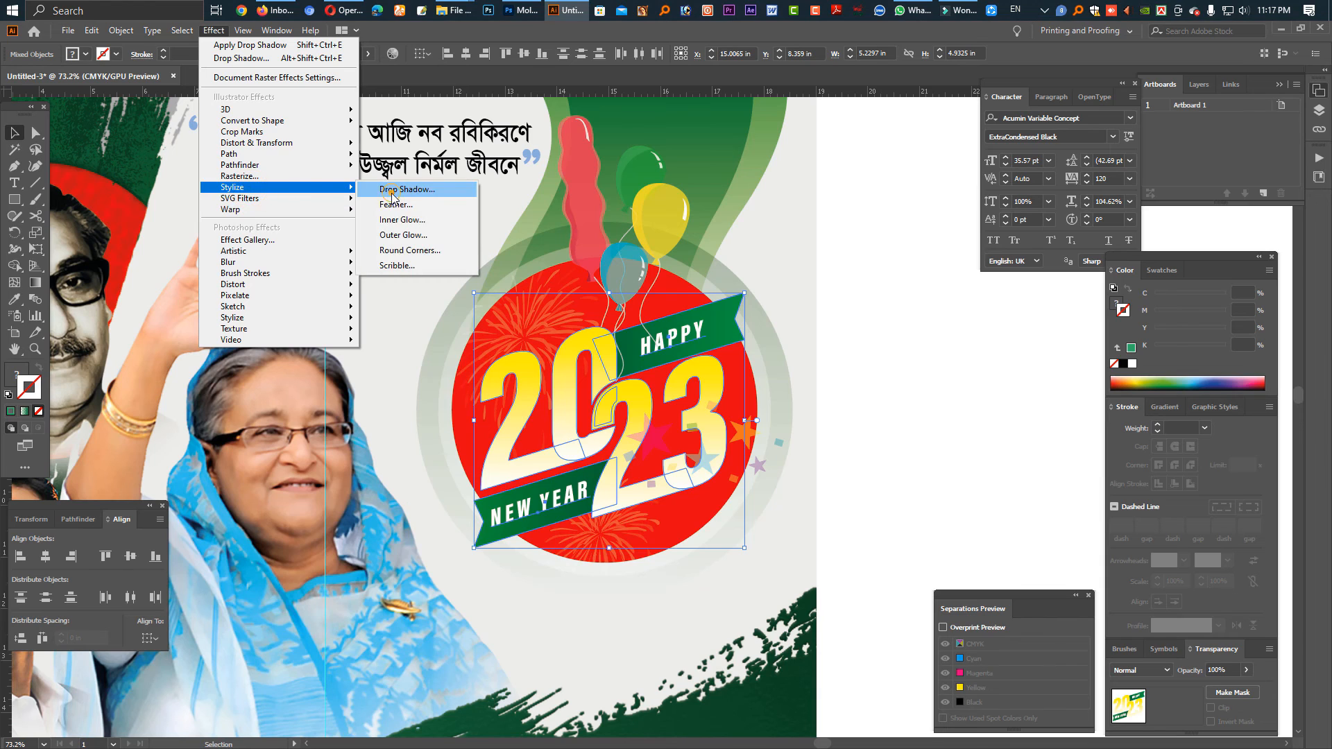
left_click(399, 190)
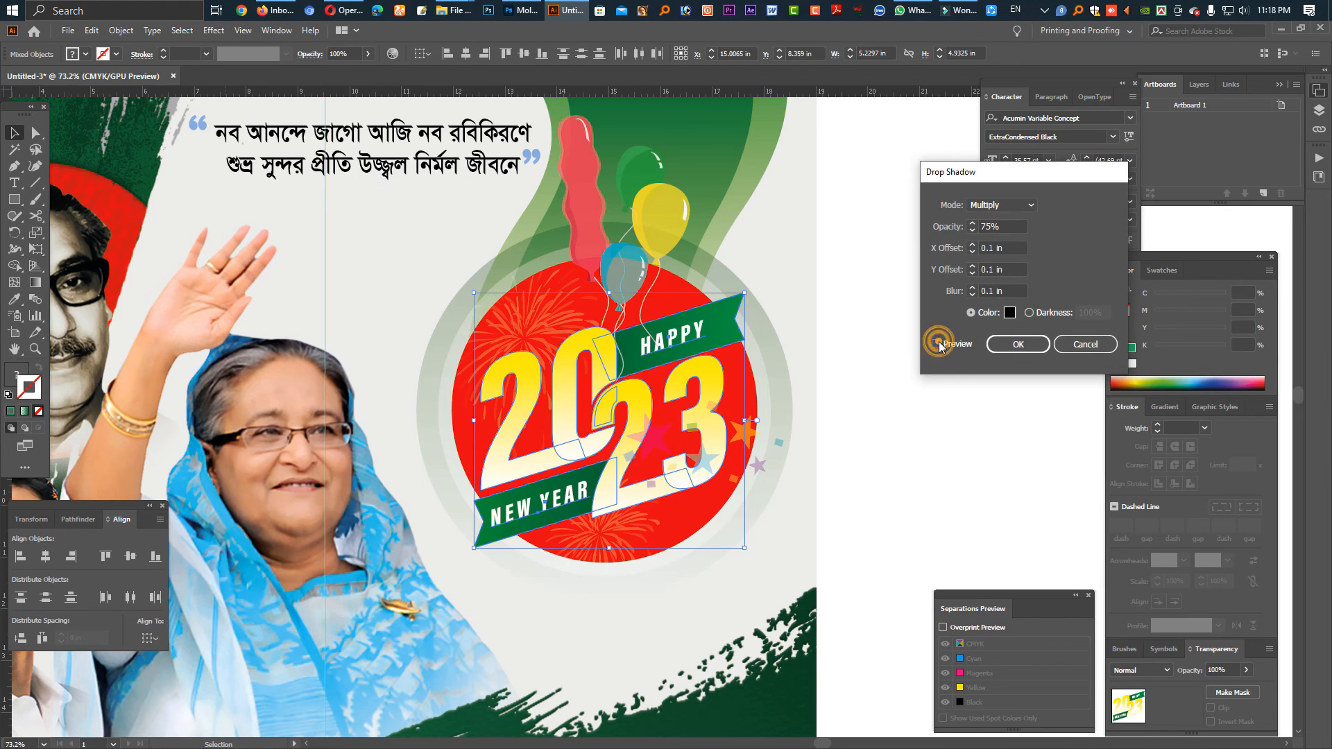
left_click(936, 345)
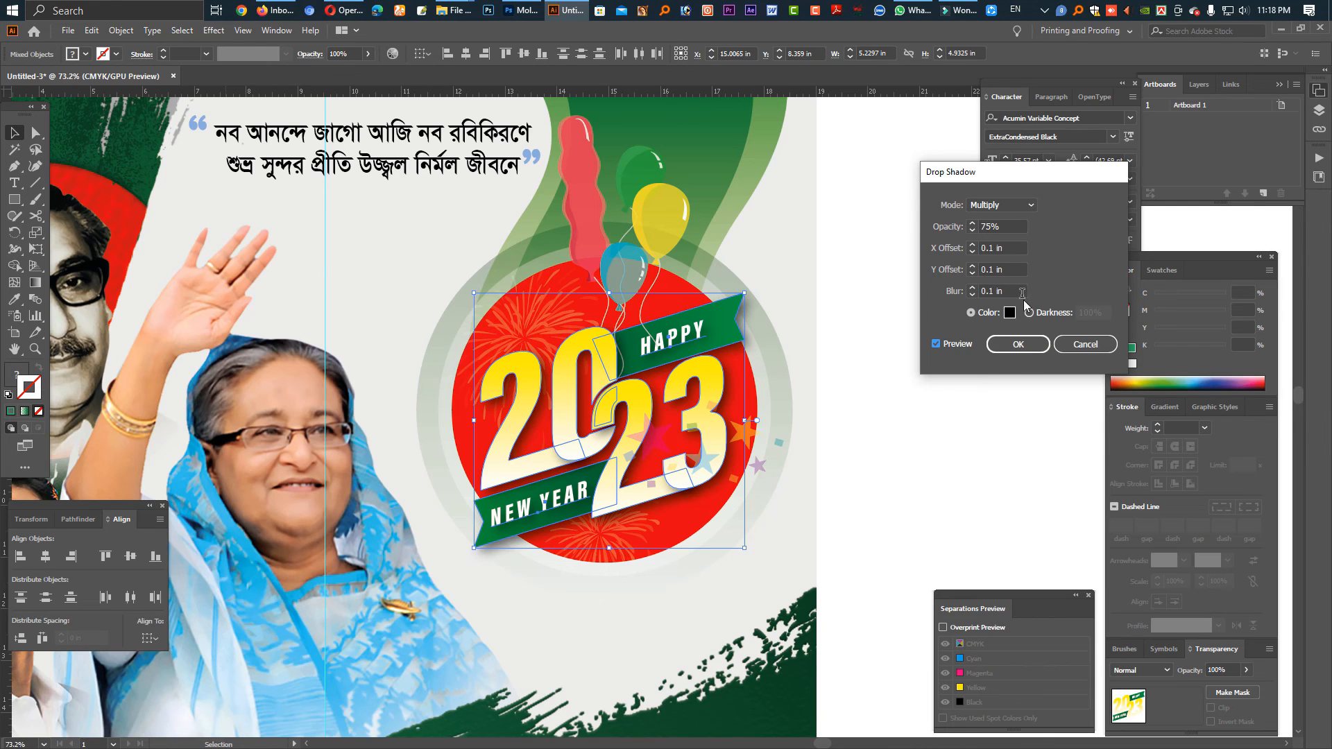
left_click(1003, 227)
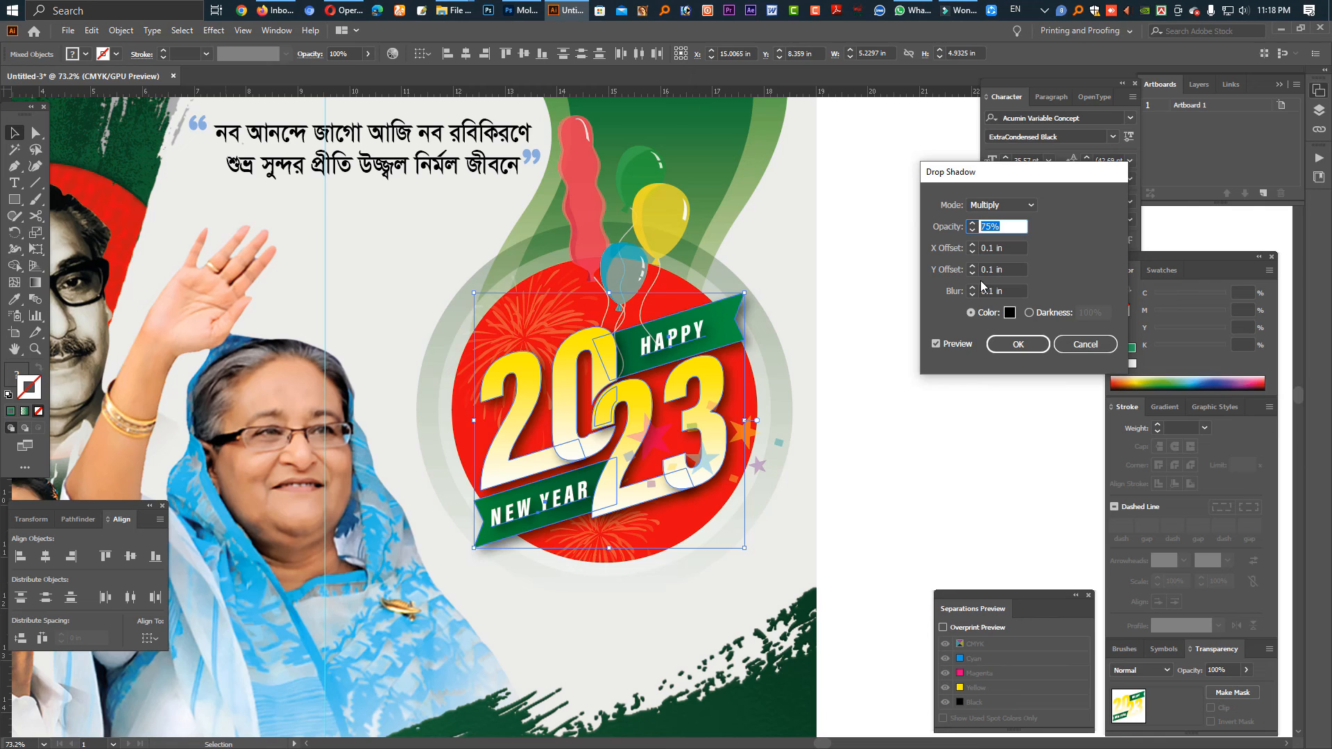
type("50")
left_click(1018, 344)
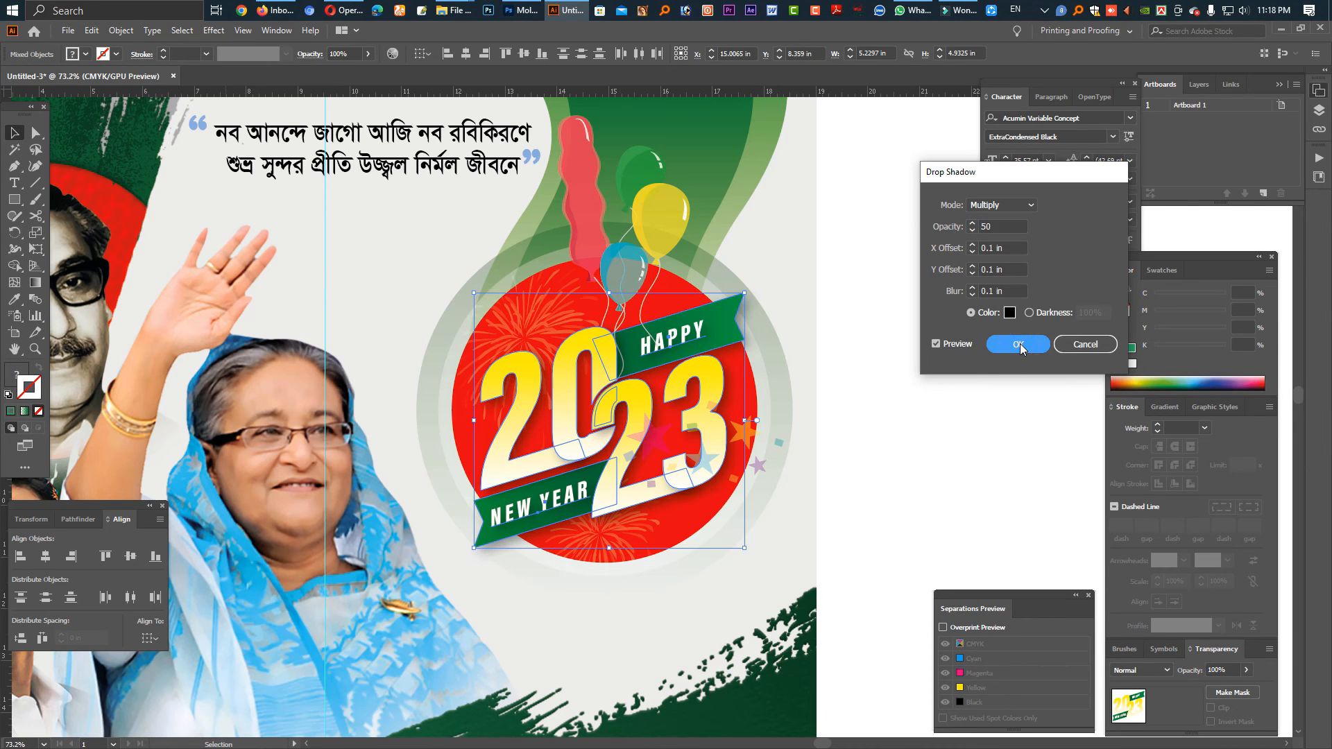
left_click(950, 405)
- Delete the vertical guide running through the middle of the poster
key("ctrl+space")
left_click_drag(839, 422, 621, 420)
left_click_drag(797, 449, 642, 338)
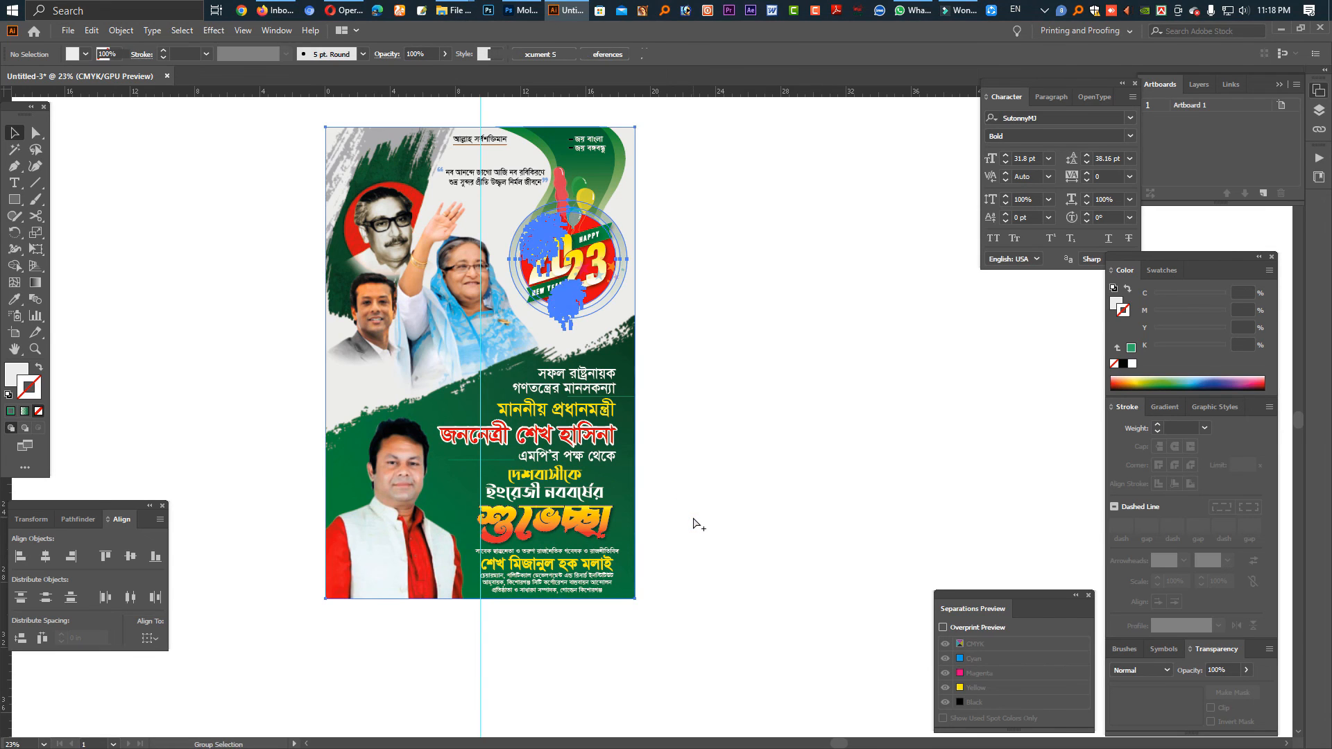
key("ctrl+a")
key("ctrl+shift+a")
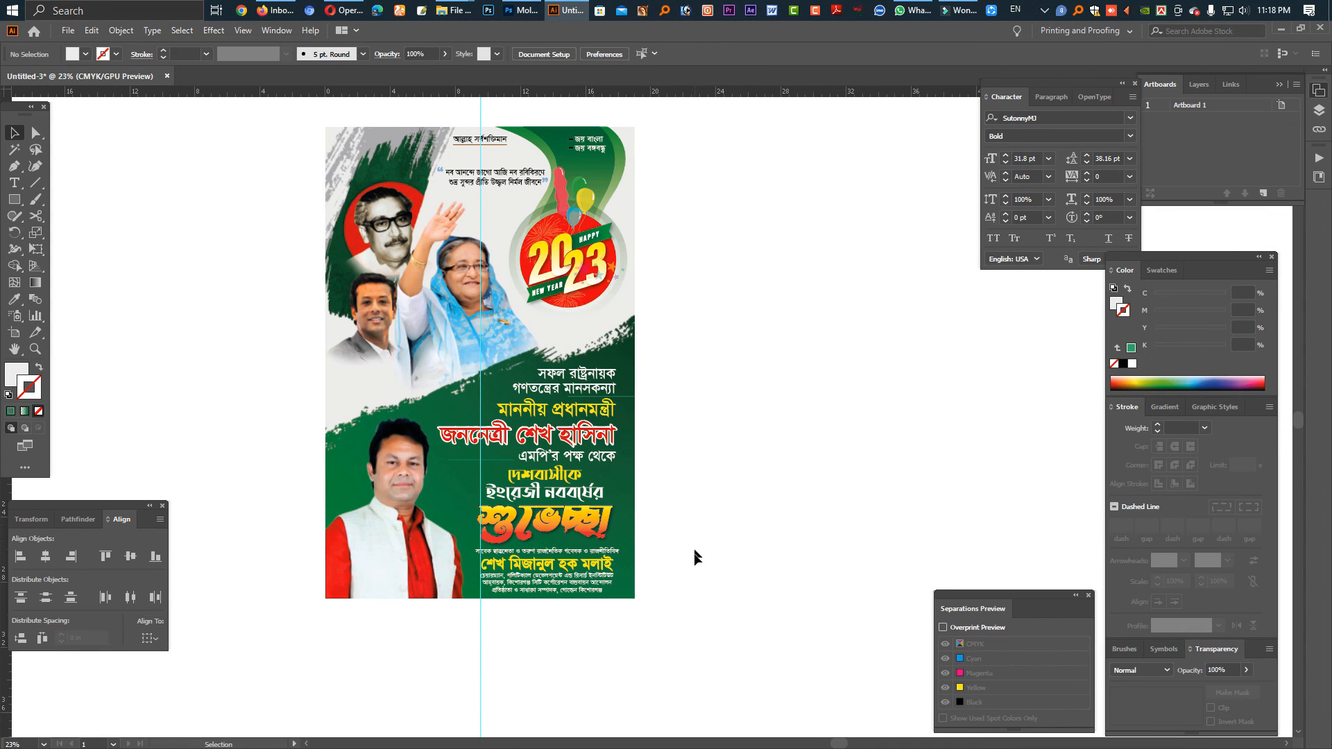
right_click(633, 650)
left_click(689, 552)
left_click_drag(541, 654, 472, 649)
key("Delete")
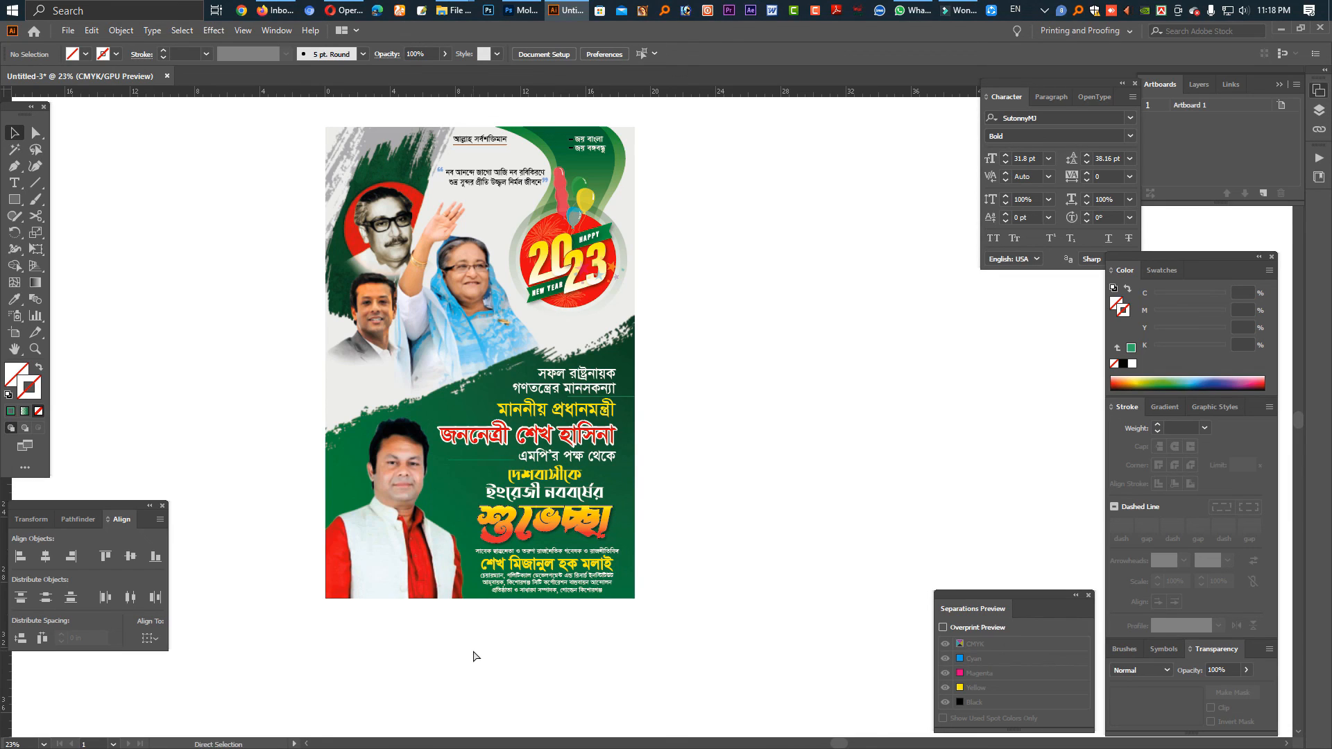
- Set the fill of the শুভেচ্ছা lettering to white
key("ctrl+0")
key("Tab")
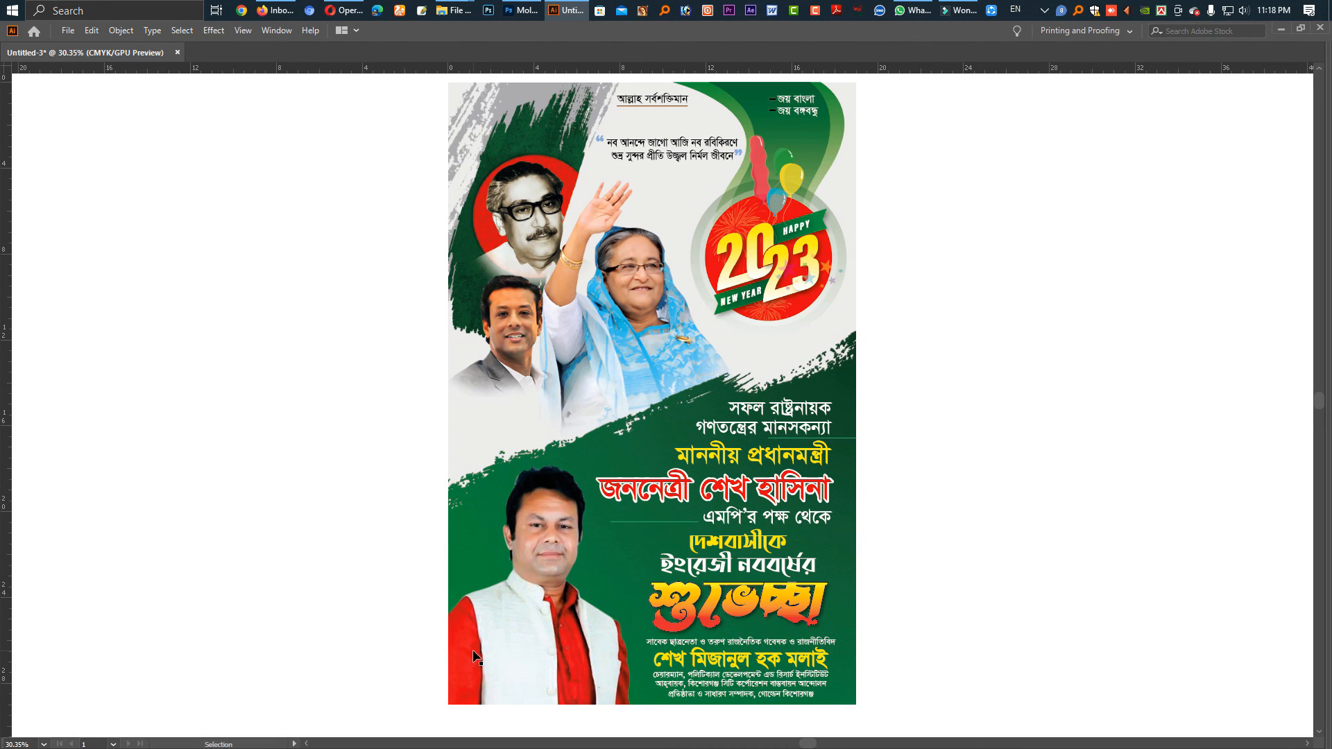
left_click_drag(902, 598, 830, 528)
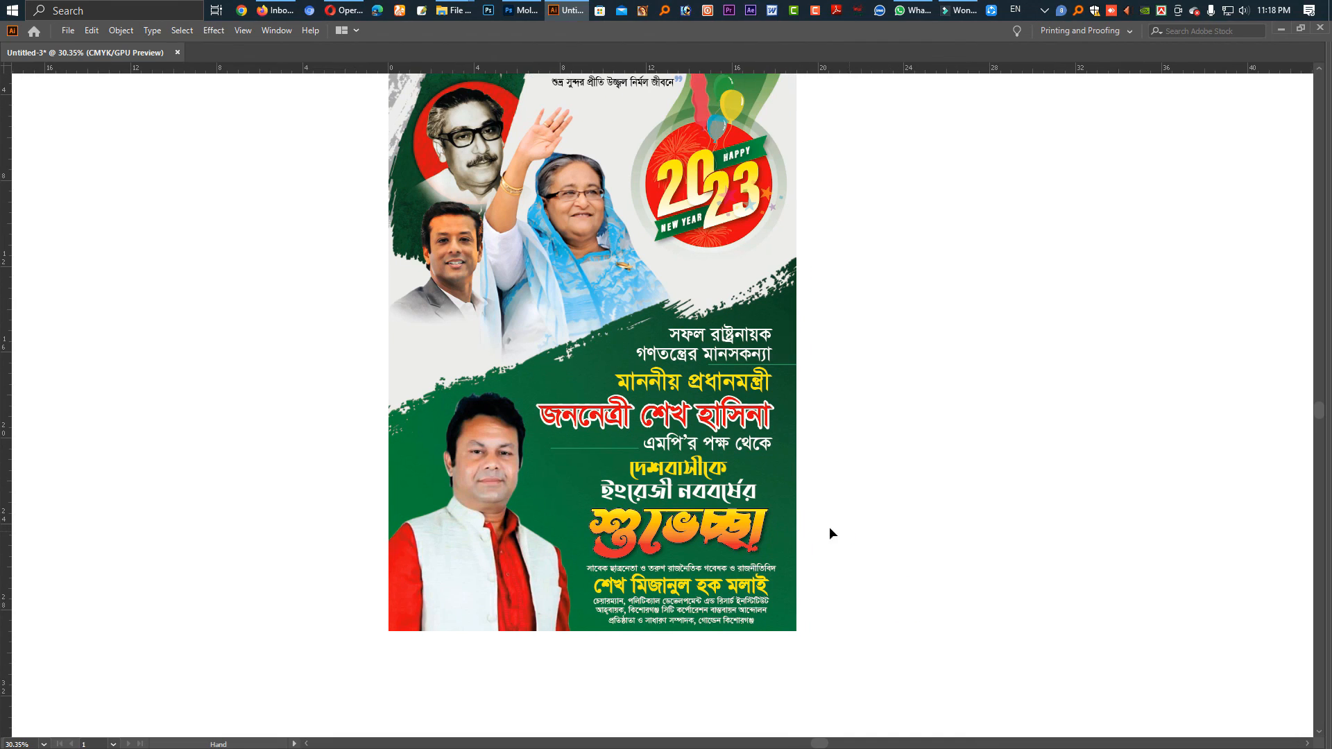
left_click(715, 537)
key("Tab")
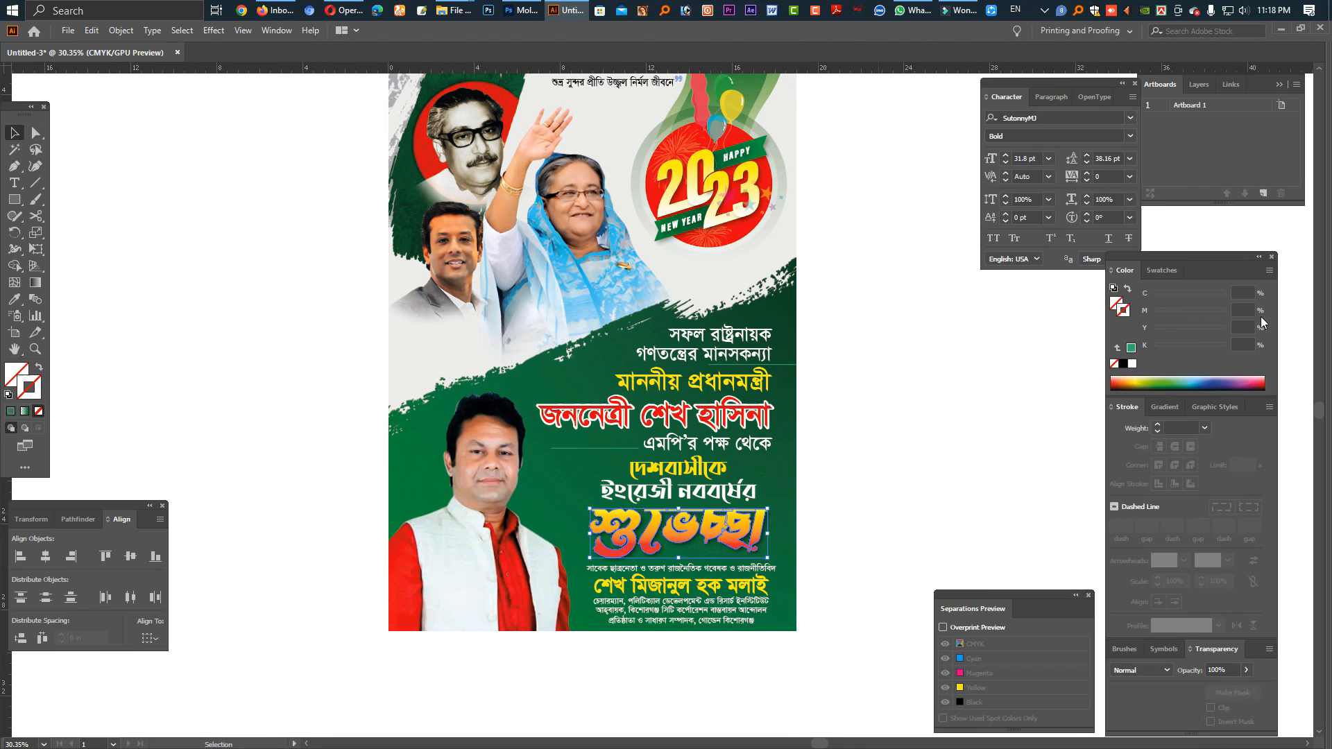
left_click(1116, 303)
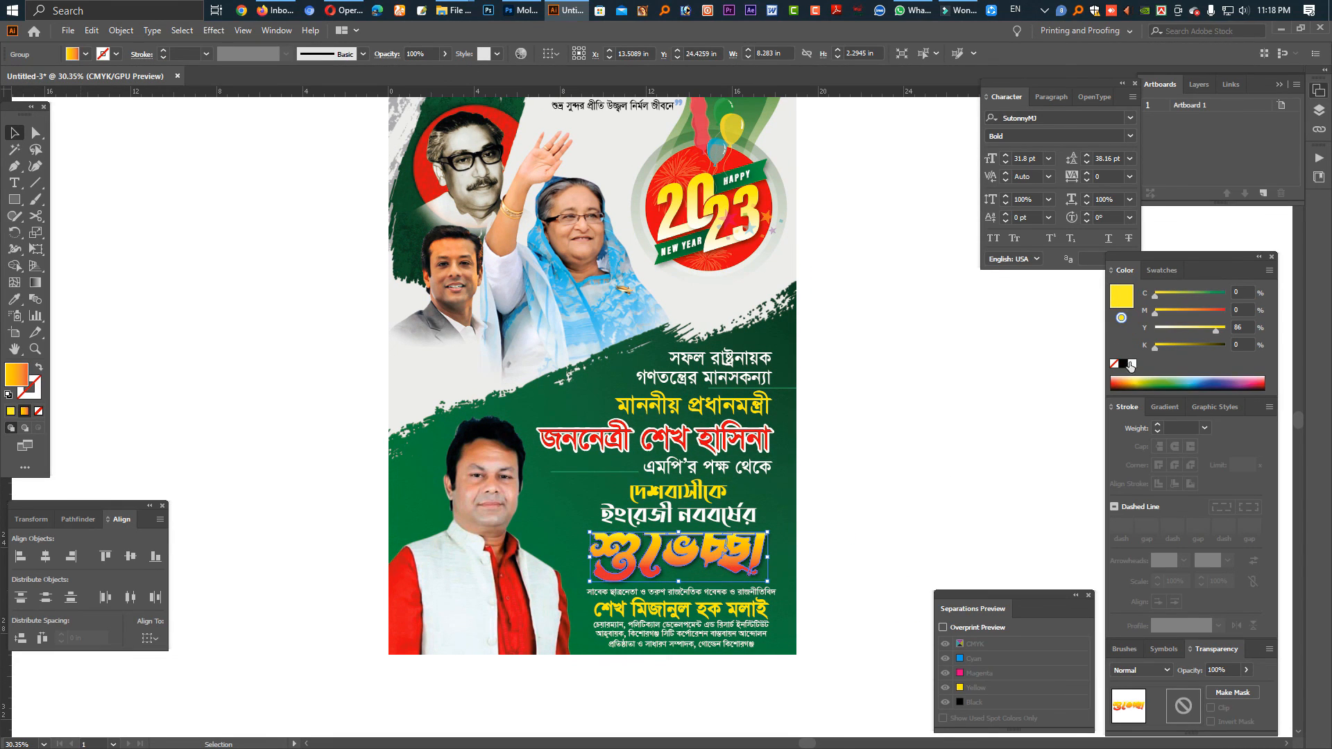
left_click(1131, 364)
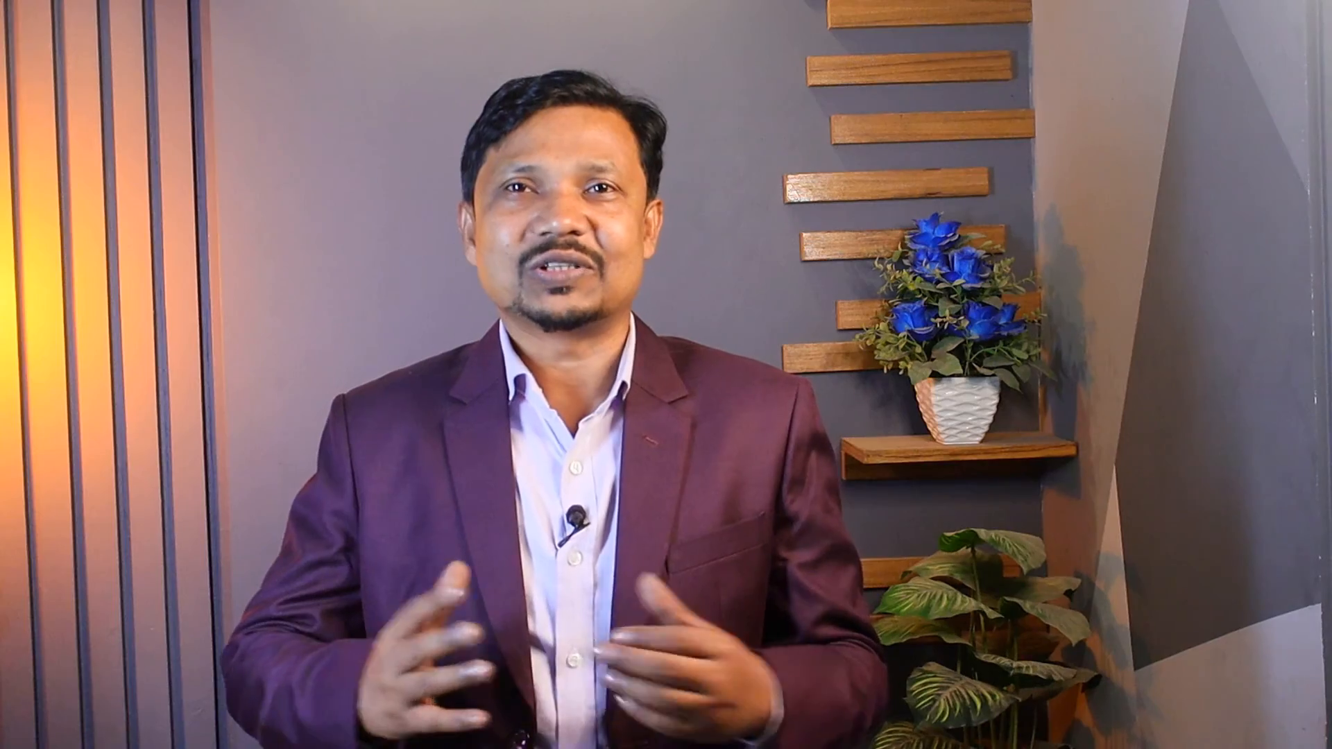